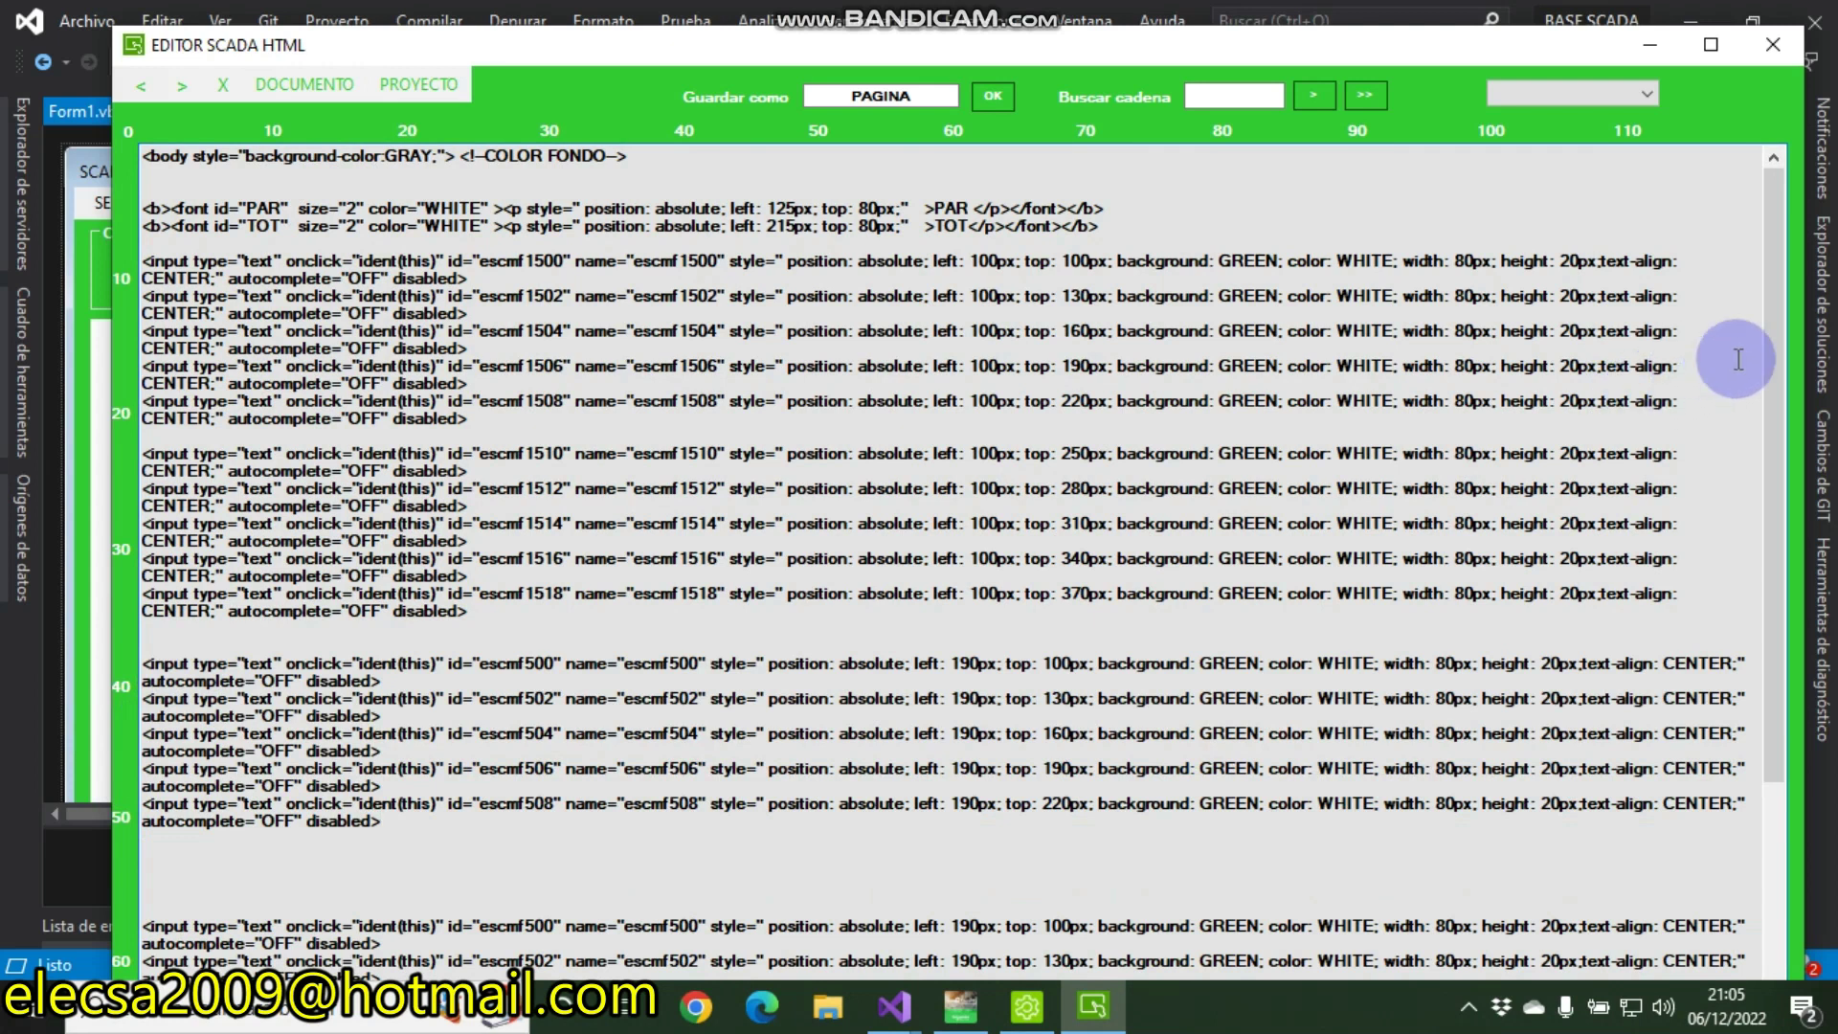
Change the name attributes of the five inputs in the duplicated block to escmf510, escmf512, escmf514, escmf516 and escmf518
{"action": "left_click_drag", "start_coordinate": [1775, 358], "coordinate": [1759, 533]}
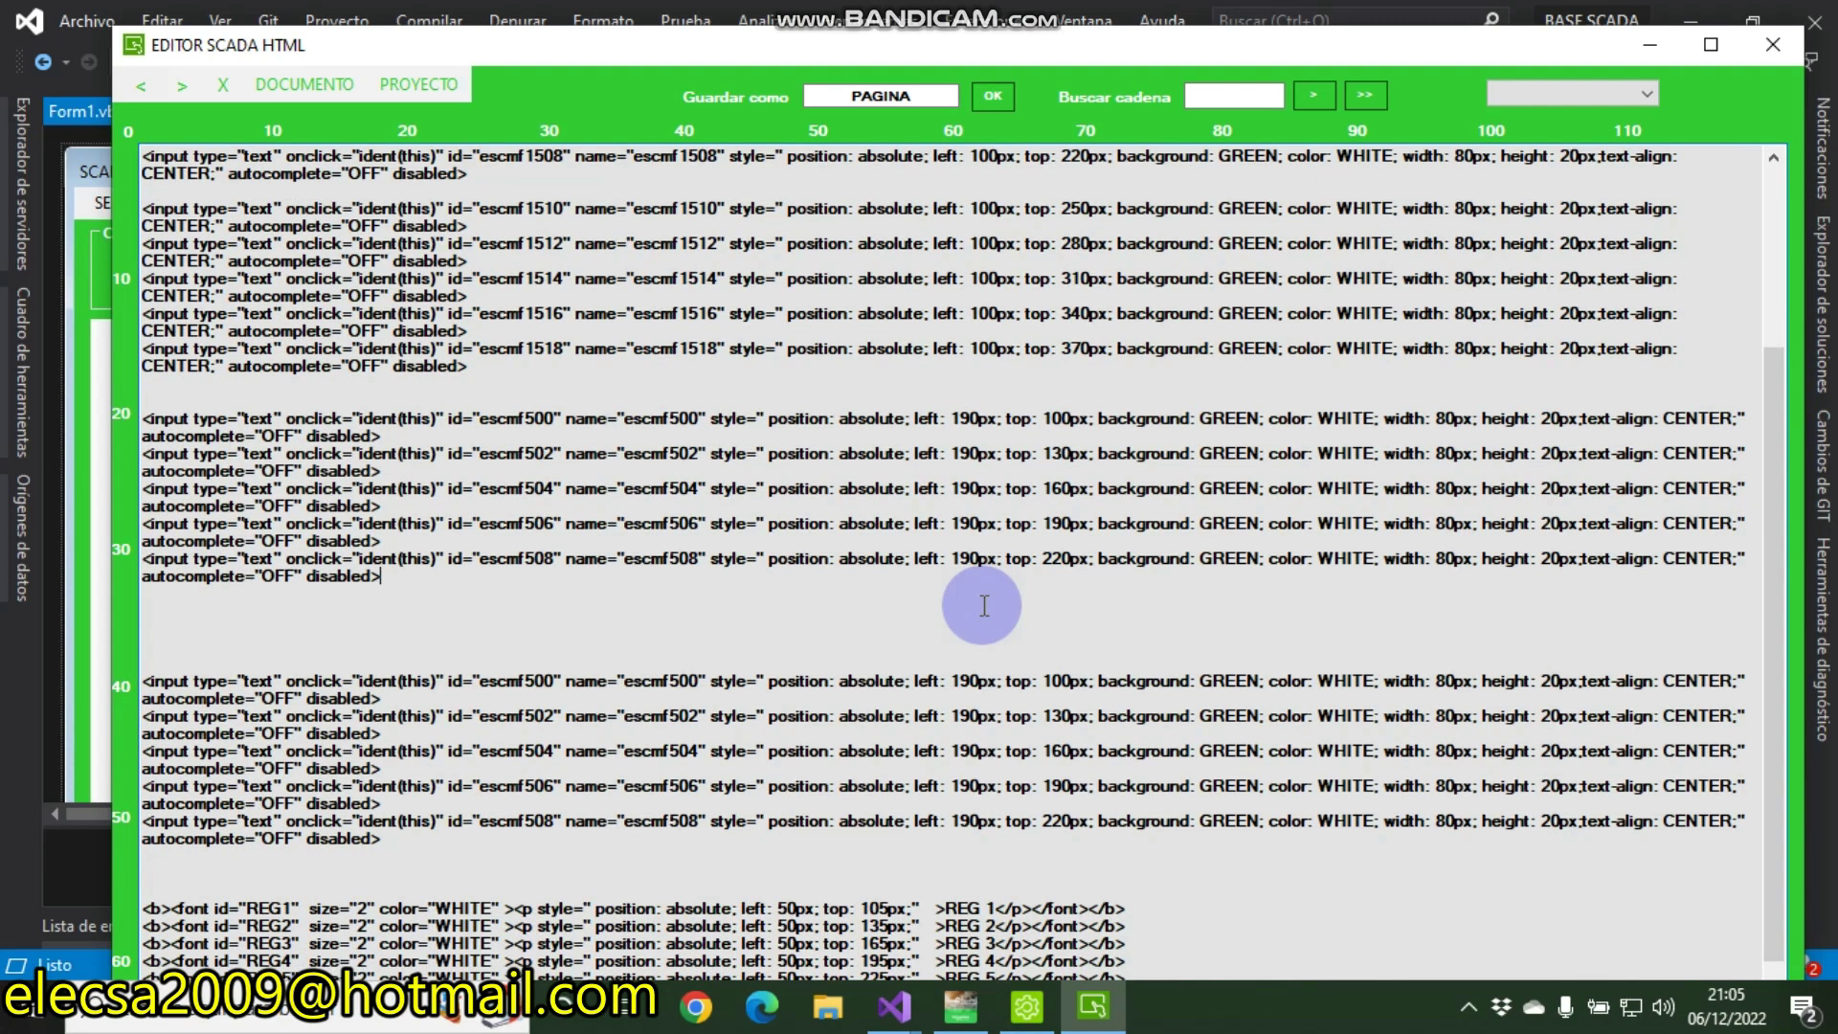
{"action": "left_click", "coordinate": [695, 575]}
{"action": "left_click", "coordinate": [679, 680]}
{"action": "key", "text": "Delete"}
{"action": "type", "text": "1"}
{"action": "left_click", "coordinate": [682, 716]}
{"action": "key", "text": "Delete"}
{"action": "type", "text": "1"}
{"action": "left_click", "coordinate": [686, 751]}
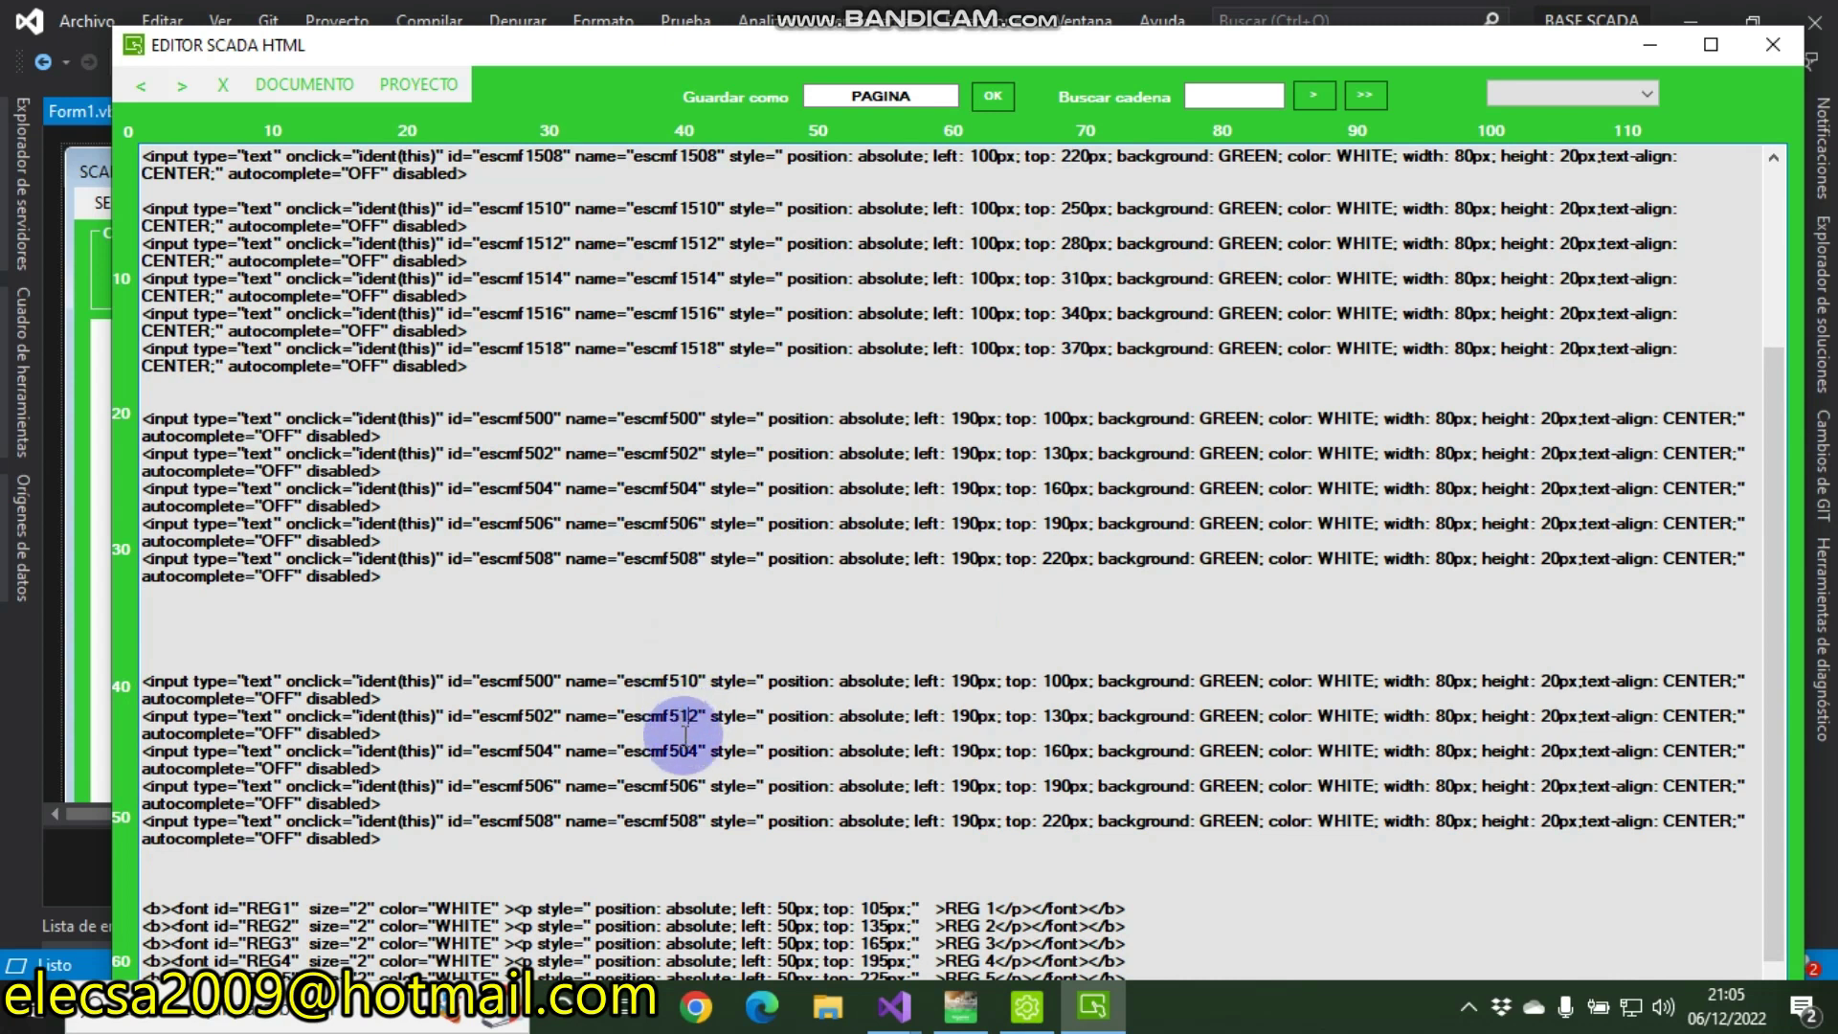
{"action": "key", "text": "Delete"}
{"action": "type", "text": "1"}
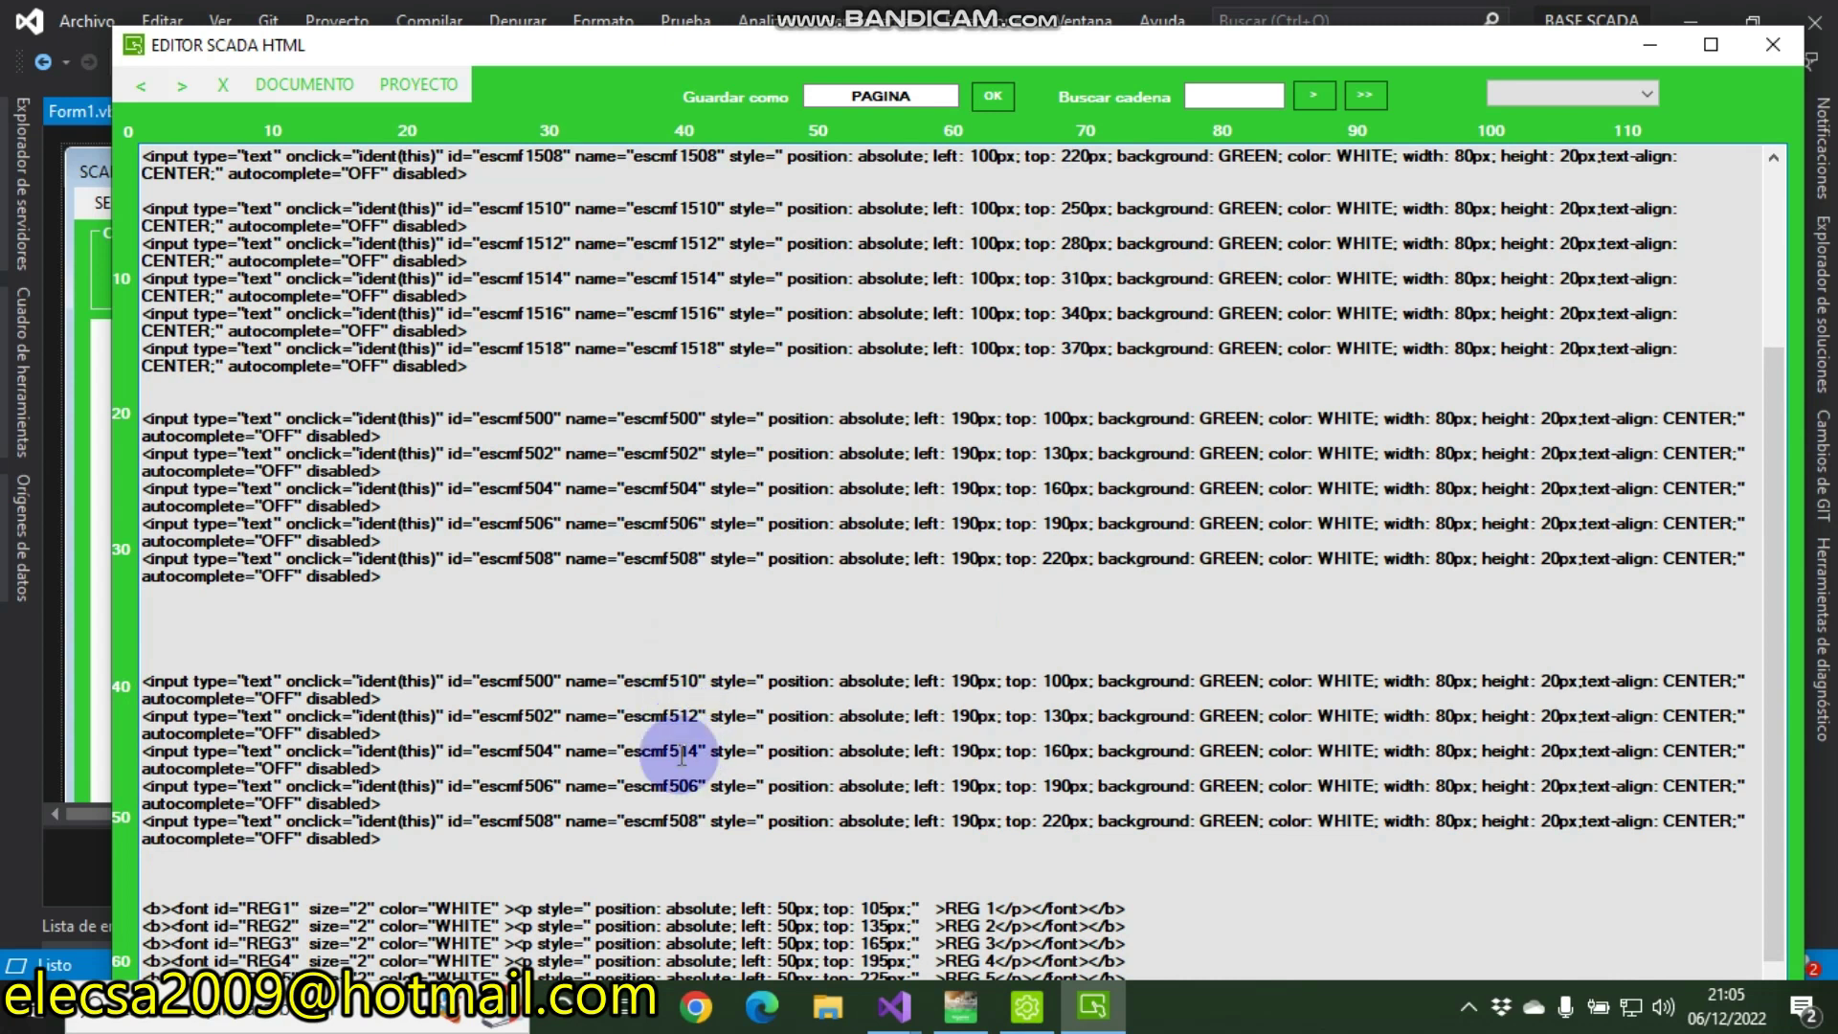
{"action": "left_click_drag", "start_coordinate": [672, 785], "coordinate": [683, 785]}
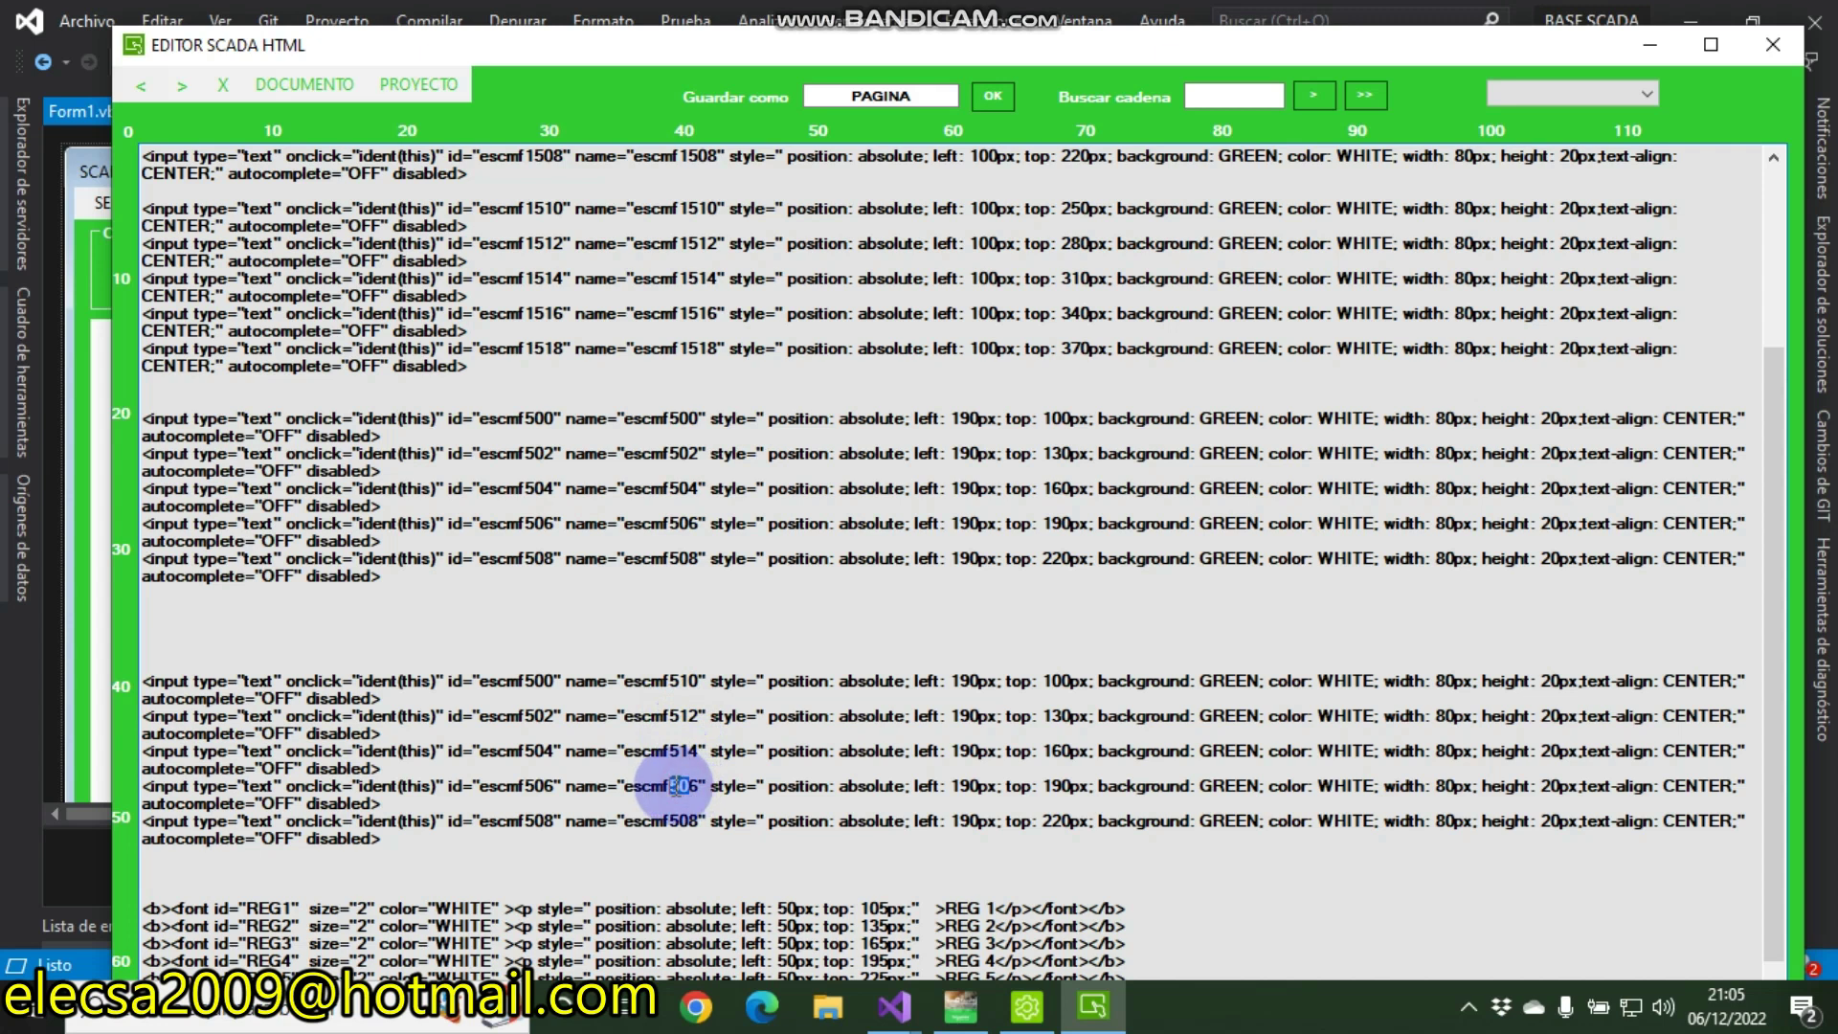
{"action": "type", "text": "1"}
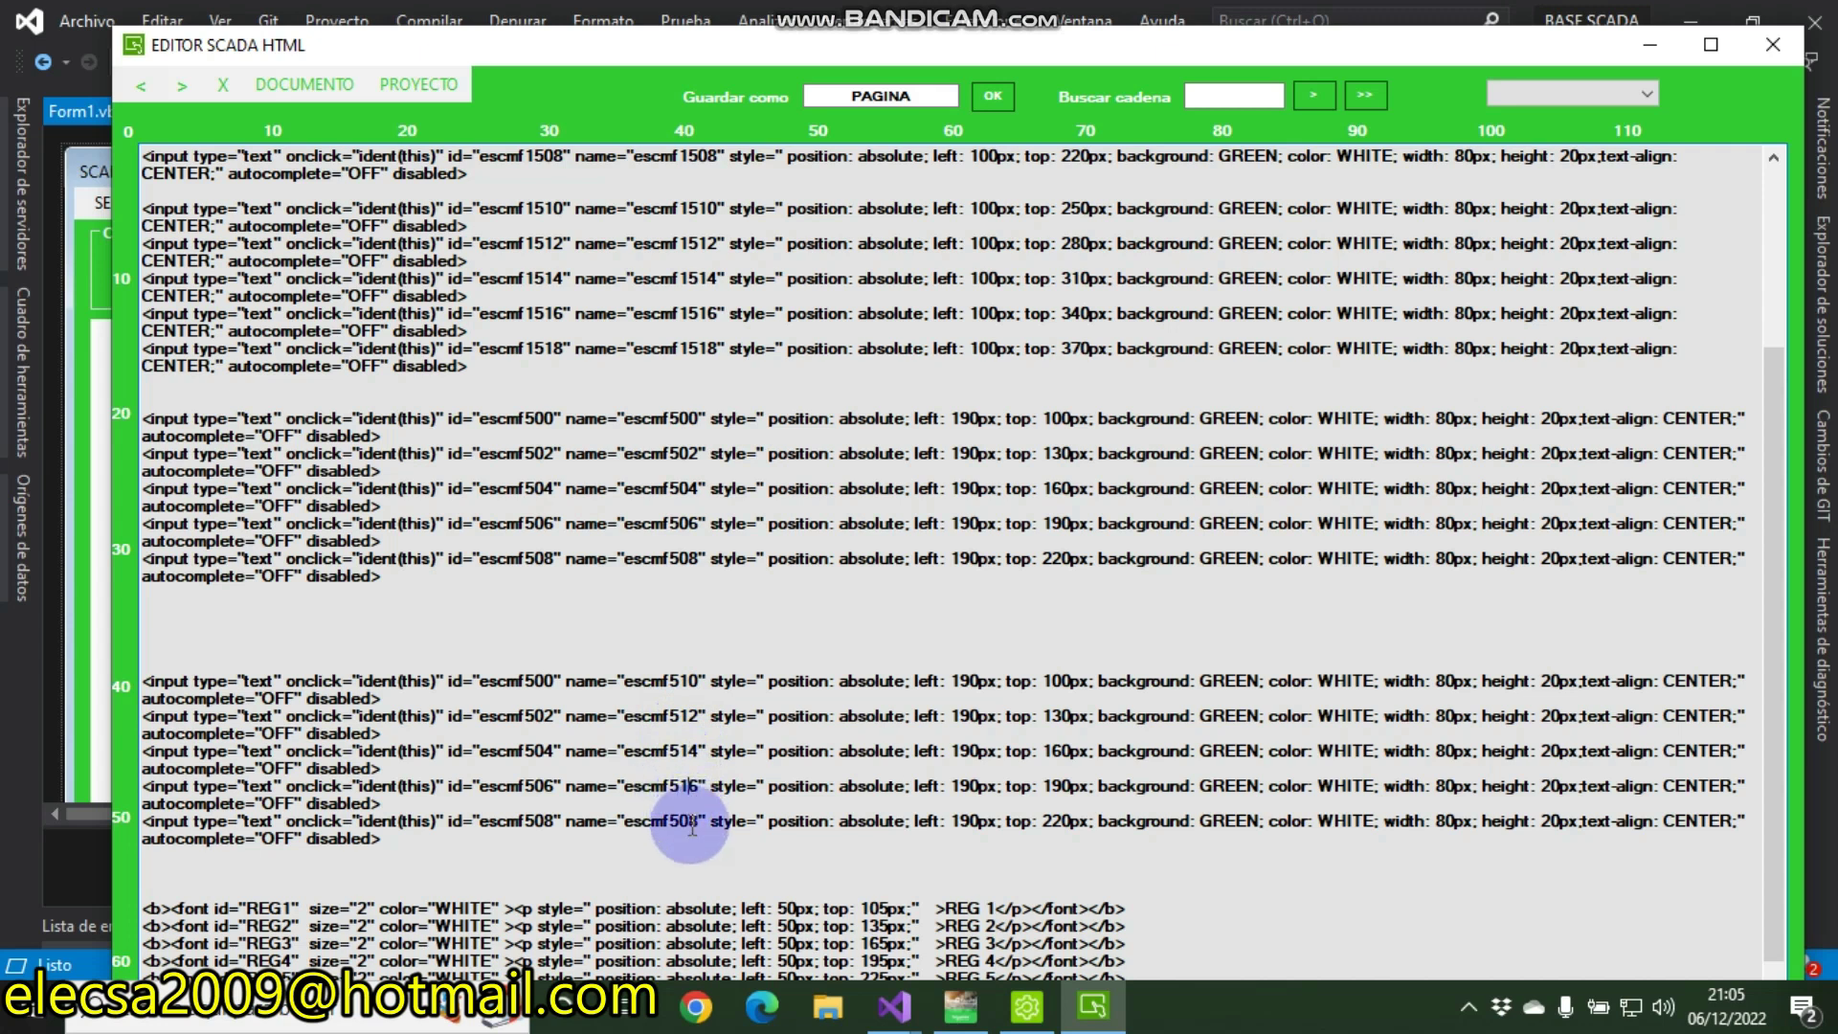
{"action": "left_click_drag", "start_coordinate": [689, 821], "coordinate": [680, 822]}
{"action": "type", "text": "1"}
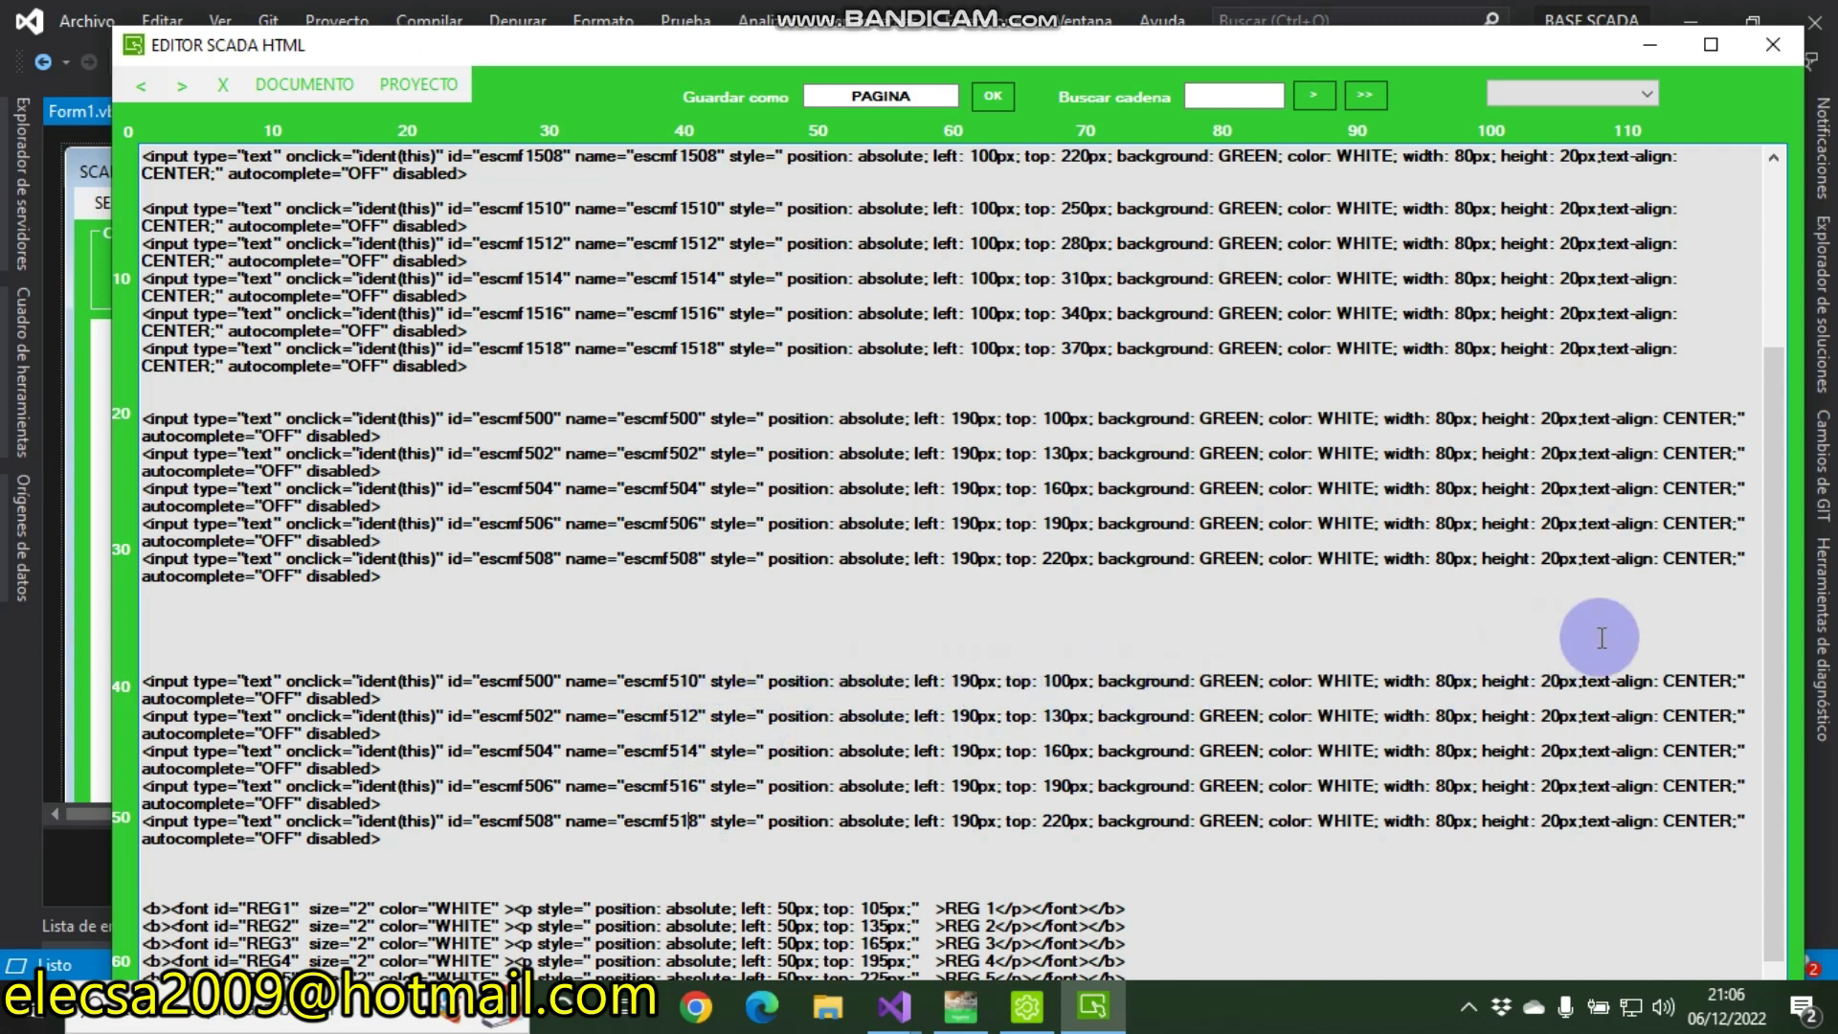
Set the top positions of the escmf510 to escmf518 inputs to 250px, 280px, 310px, 340px and 370px
{"action": "left_click", "coordinate": [1061, 676]}
{"action": "left_click_drag", "start_coordinate": [1060, 676], "coordinate": [1047, 678]}
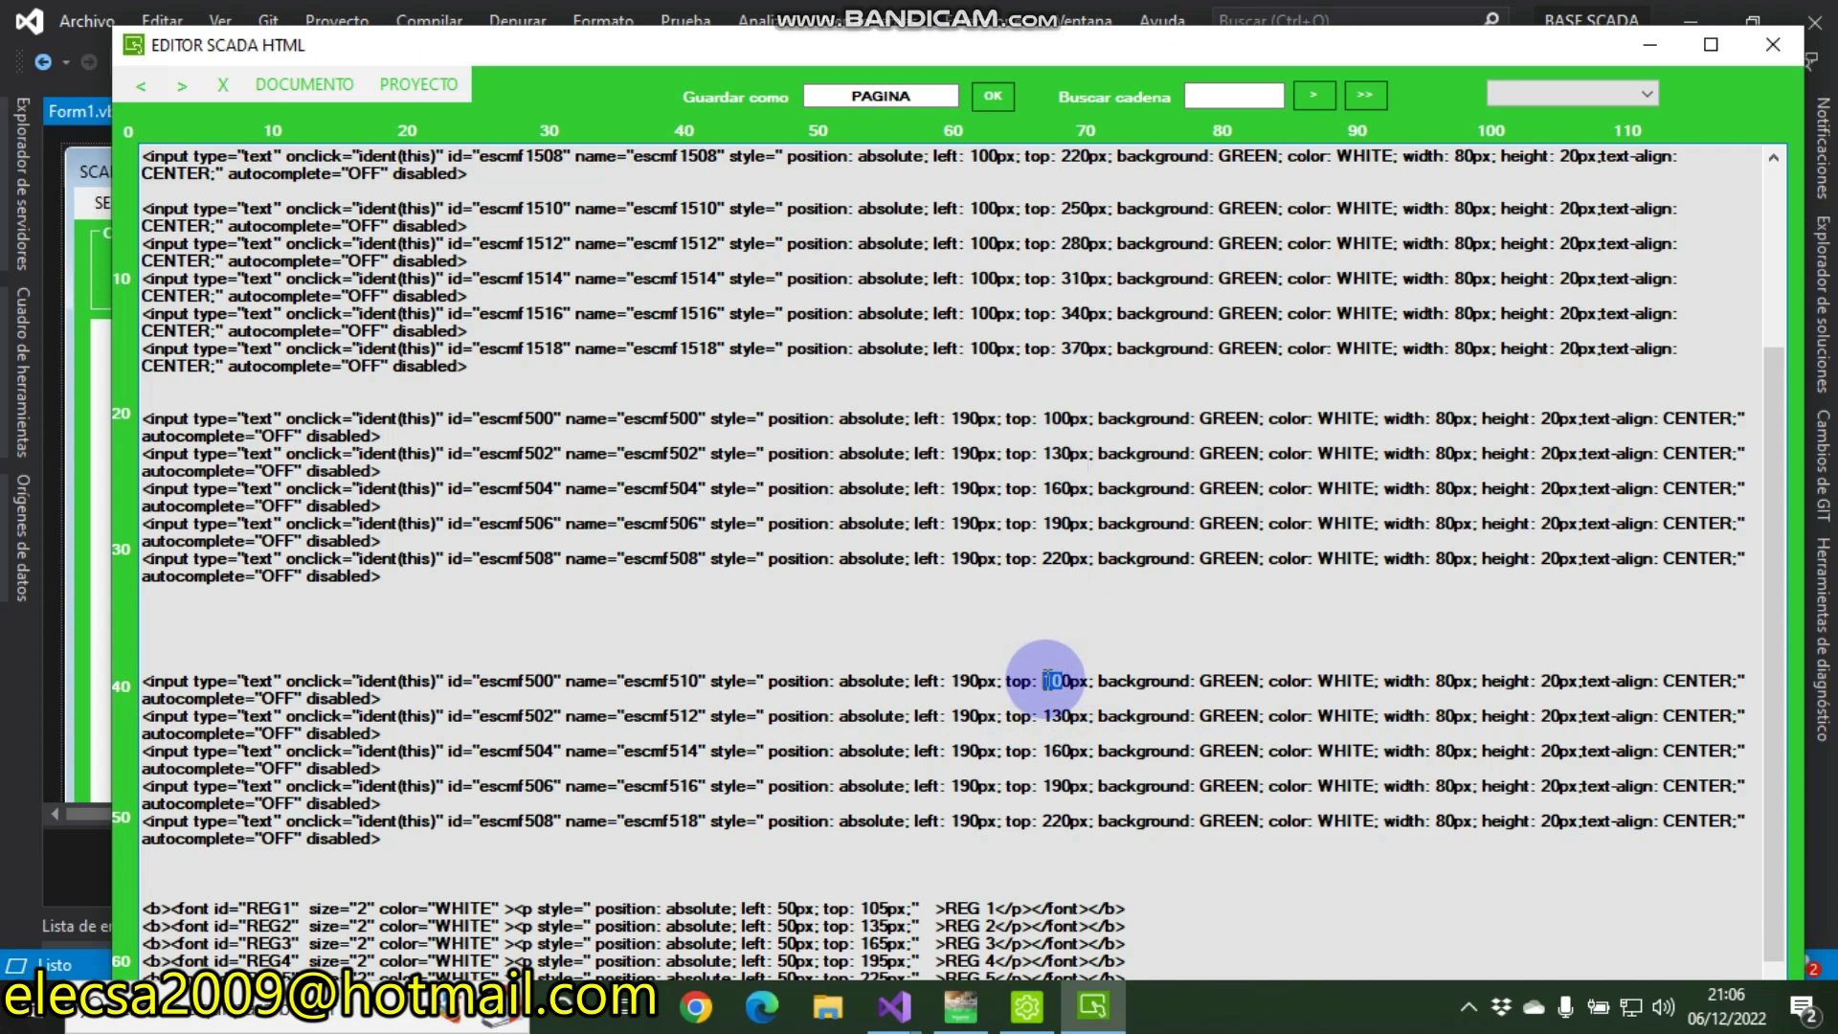
{"action": "type", "text": "25"}
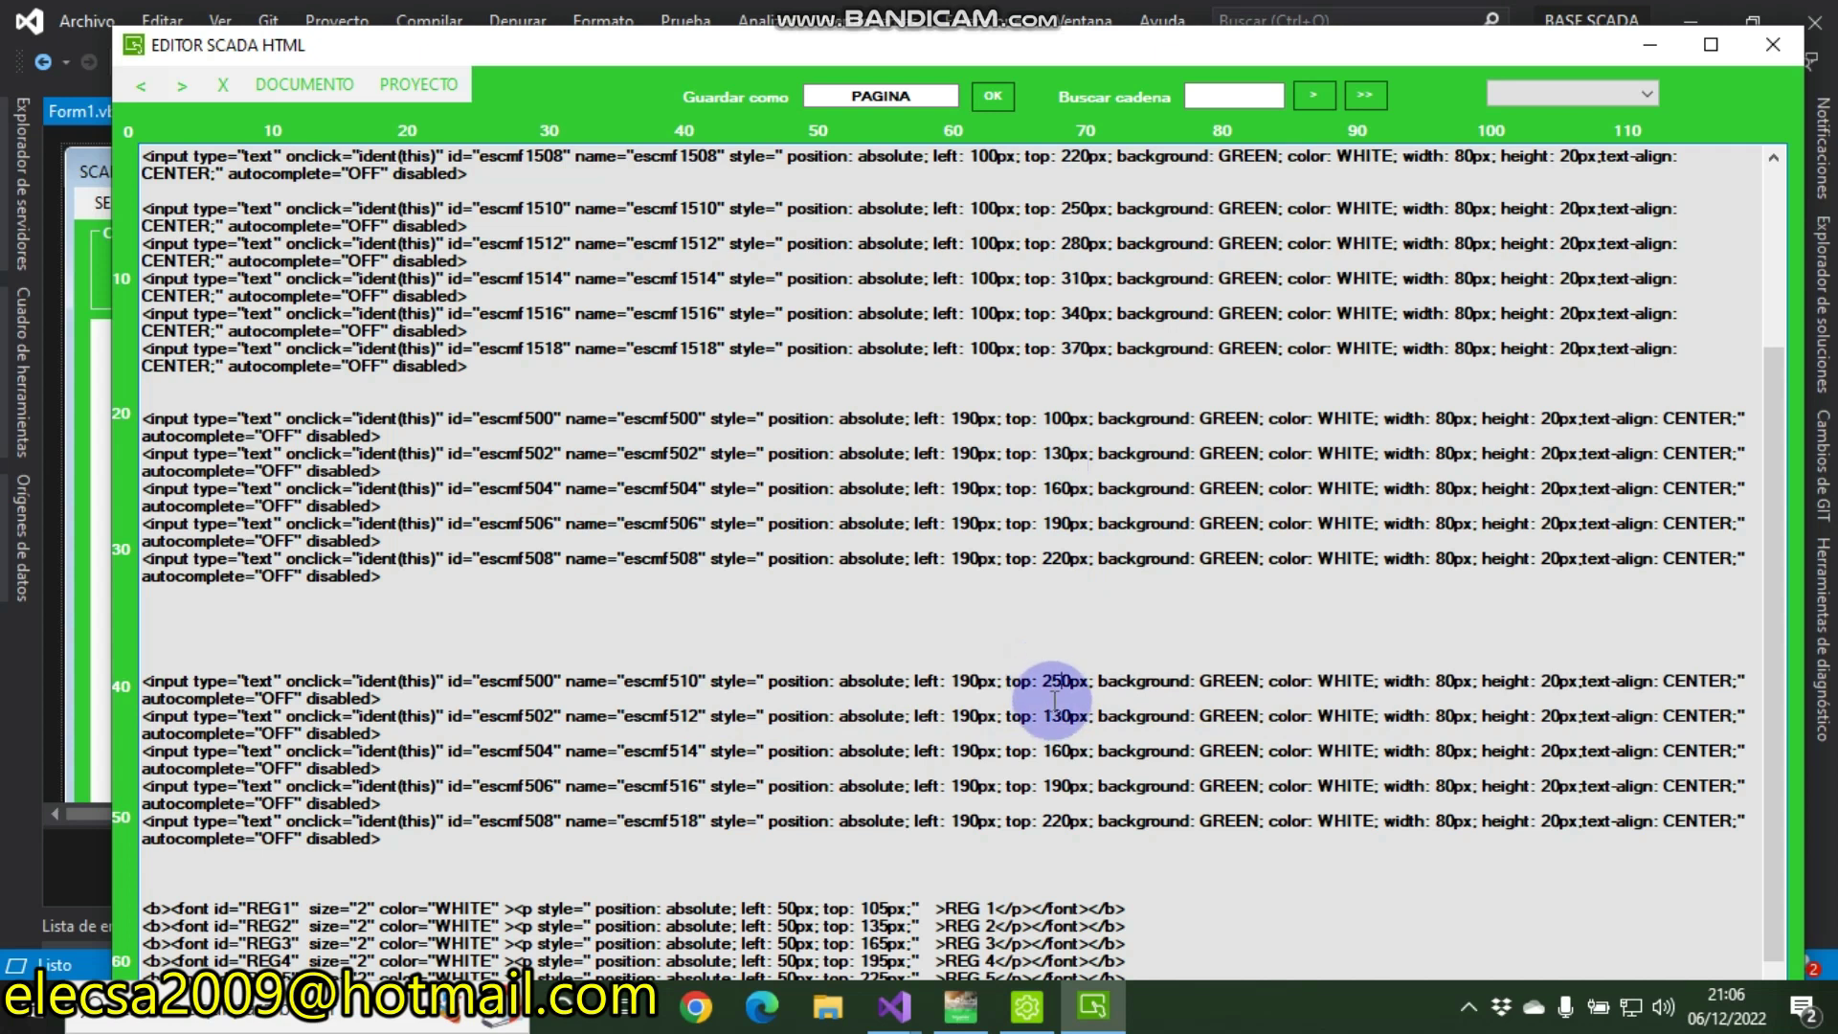
{"action": "left_click_drag", "start_coordinate": [1063, 715], "coordinate": [1050, 715]}
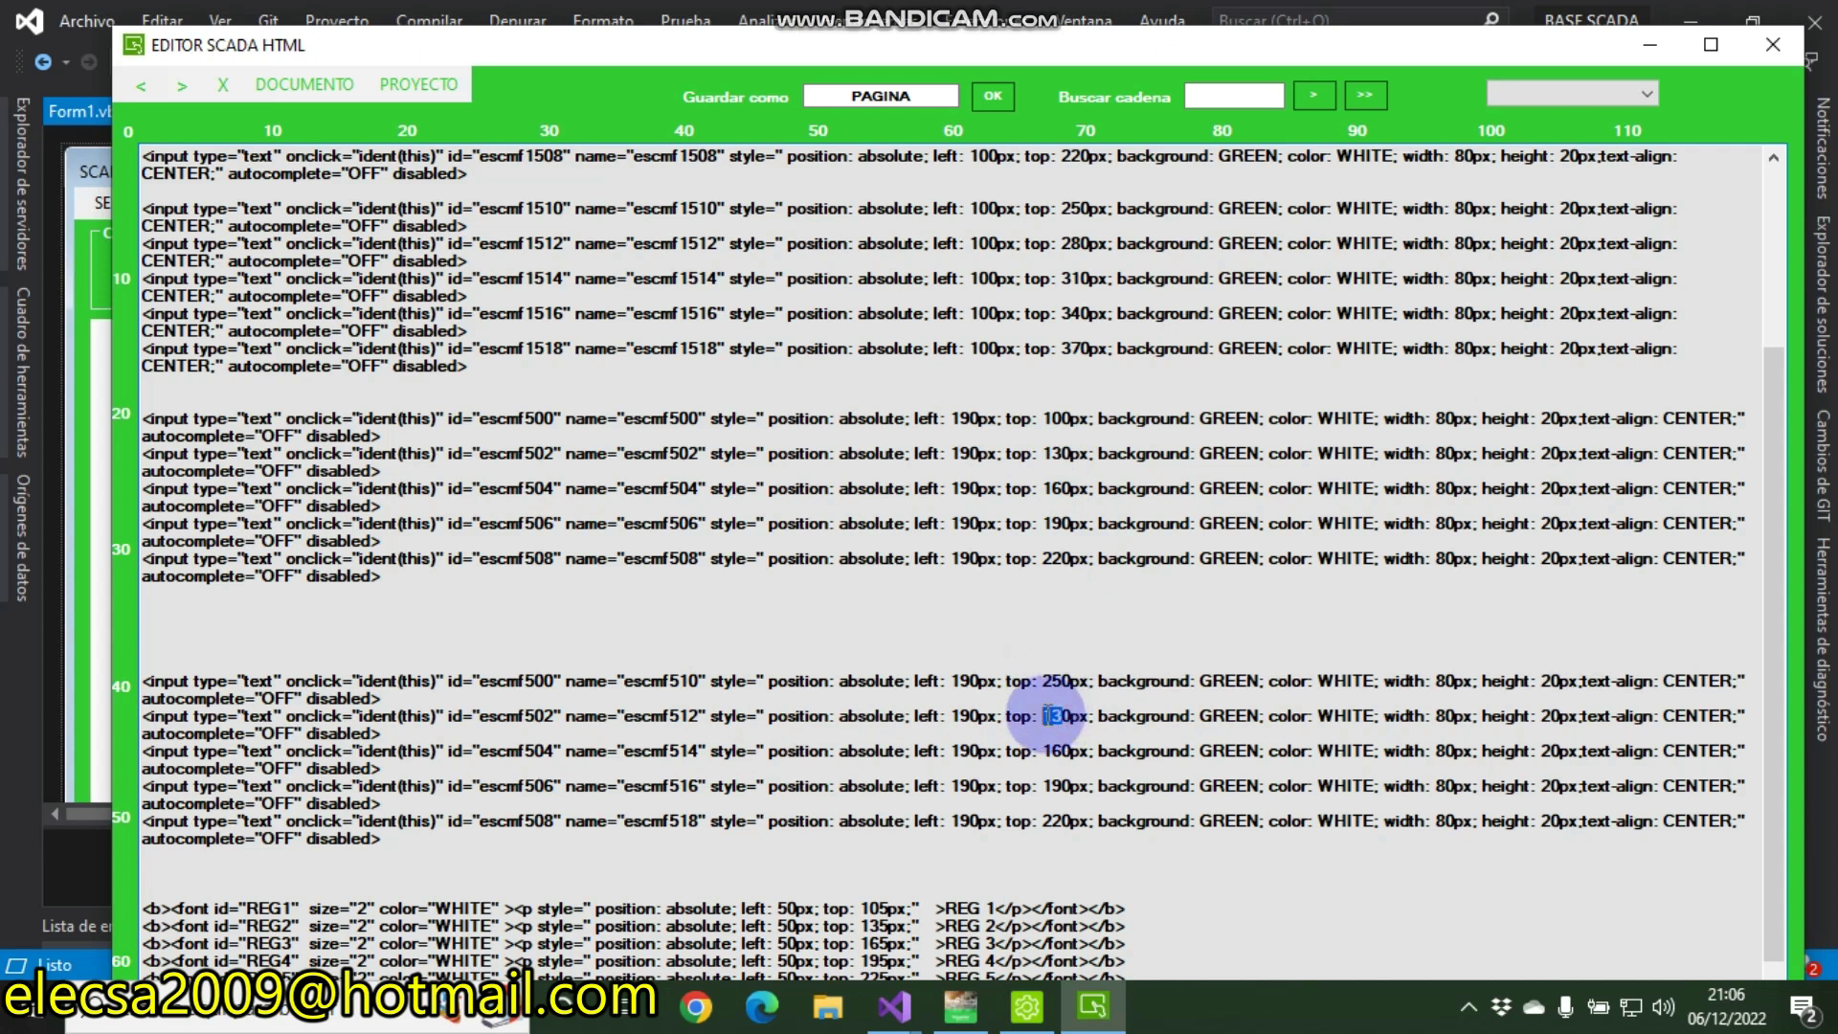
{"action": "type", "text": "28"}
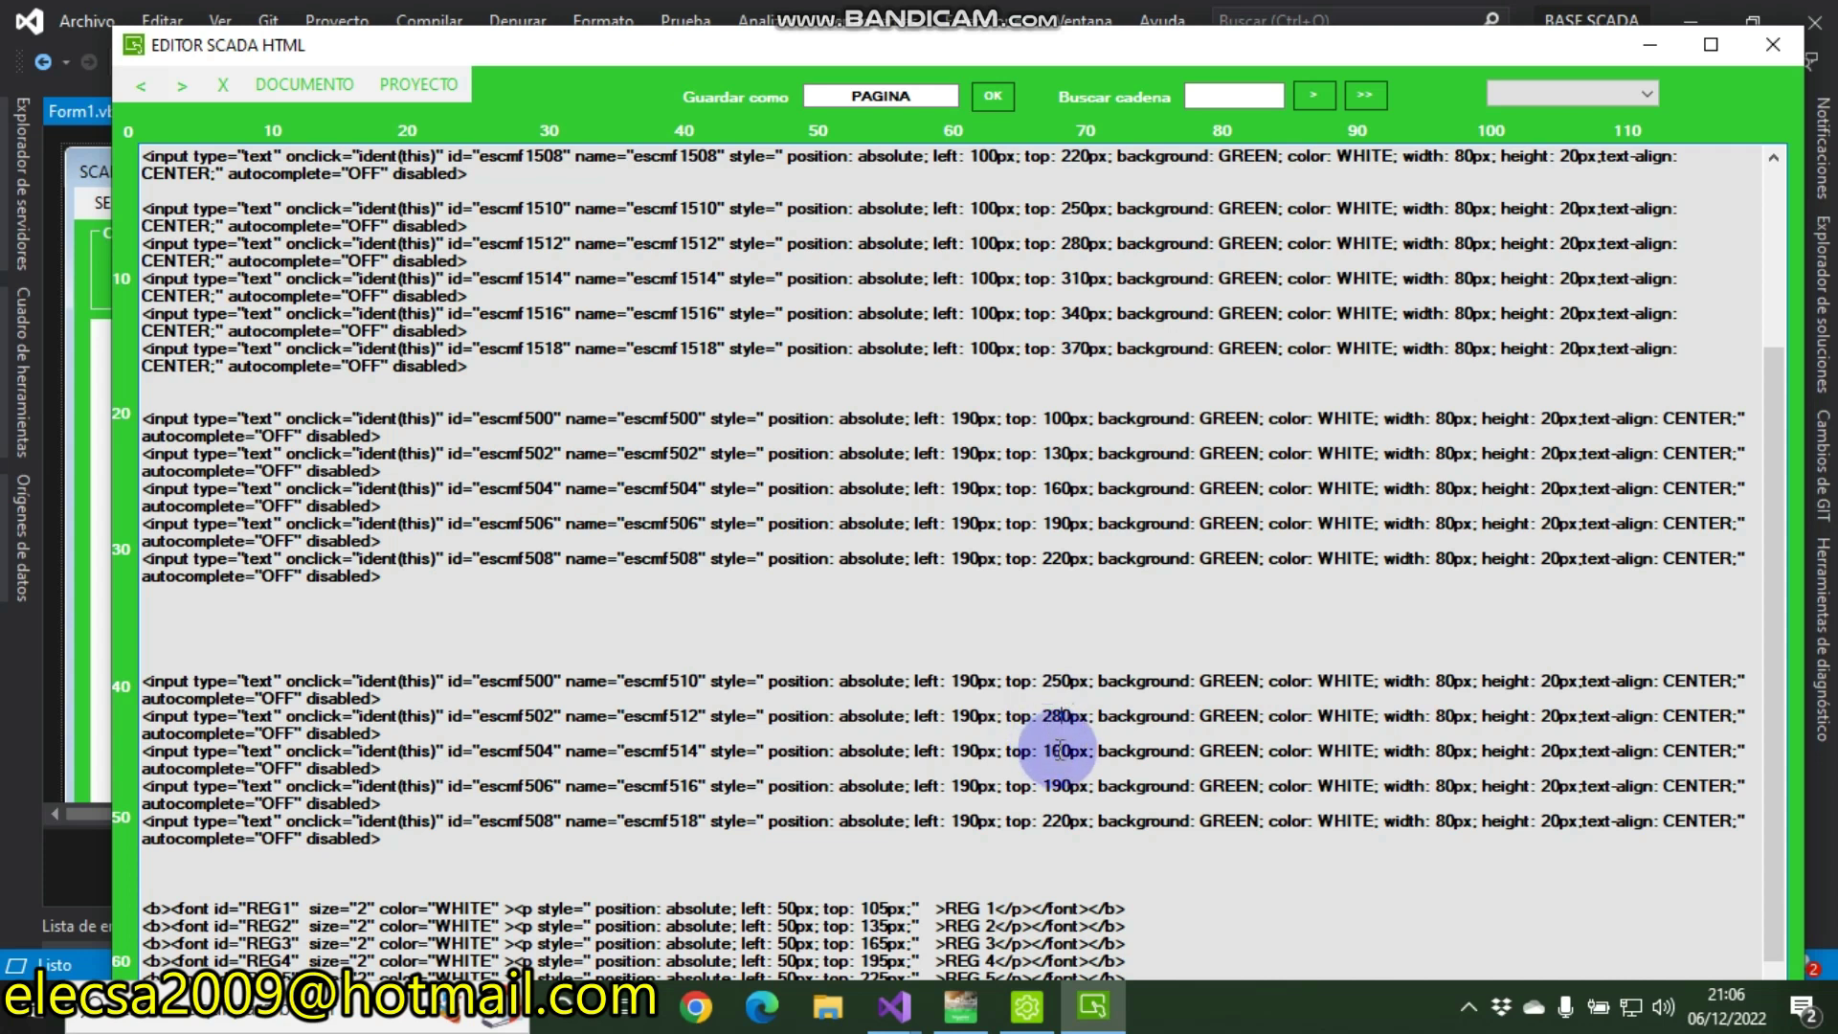
{"action": "left_click_drag", "start_coordinate": [1060, 750], "coordinate": [1043, 750]}
{"action": "type", "text": "32"}
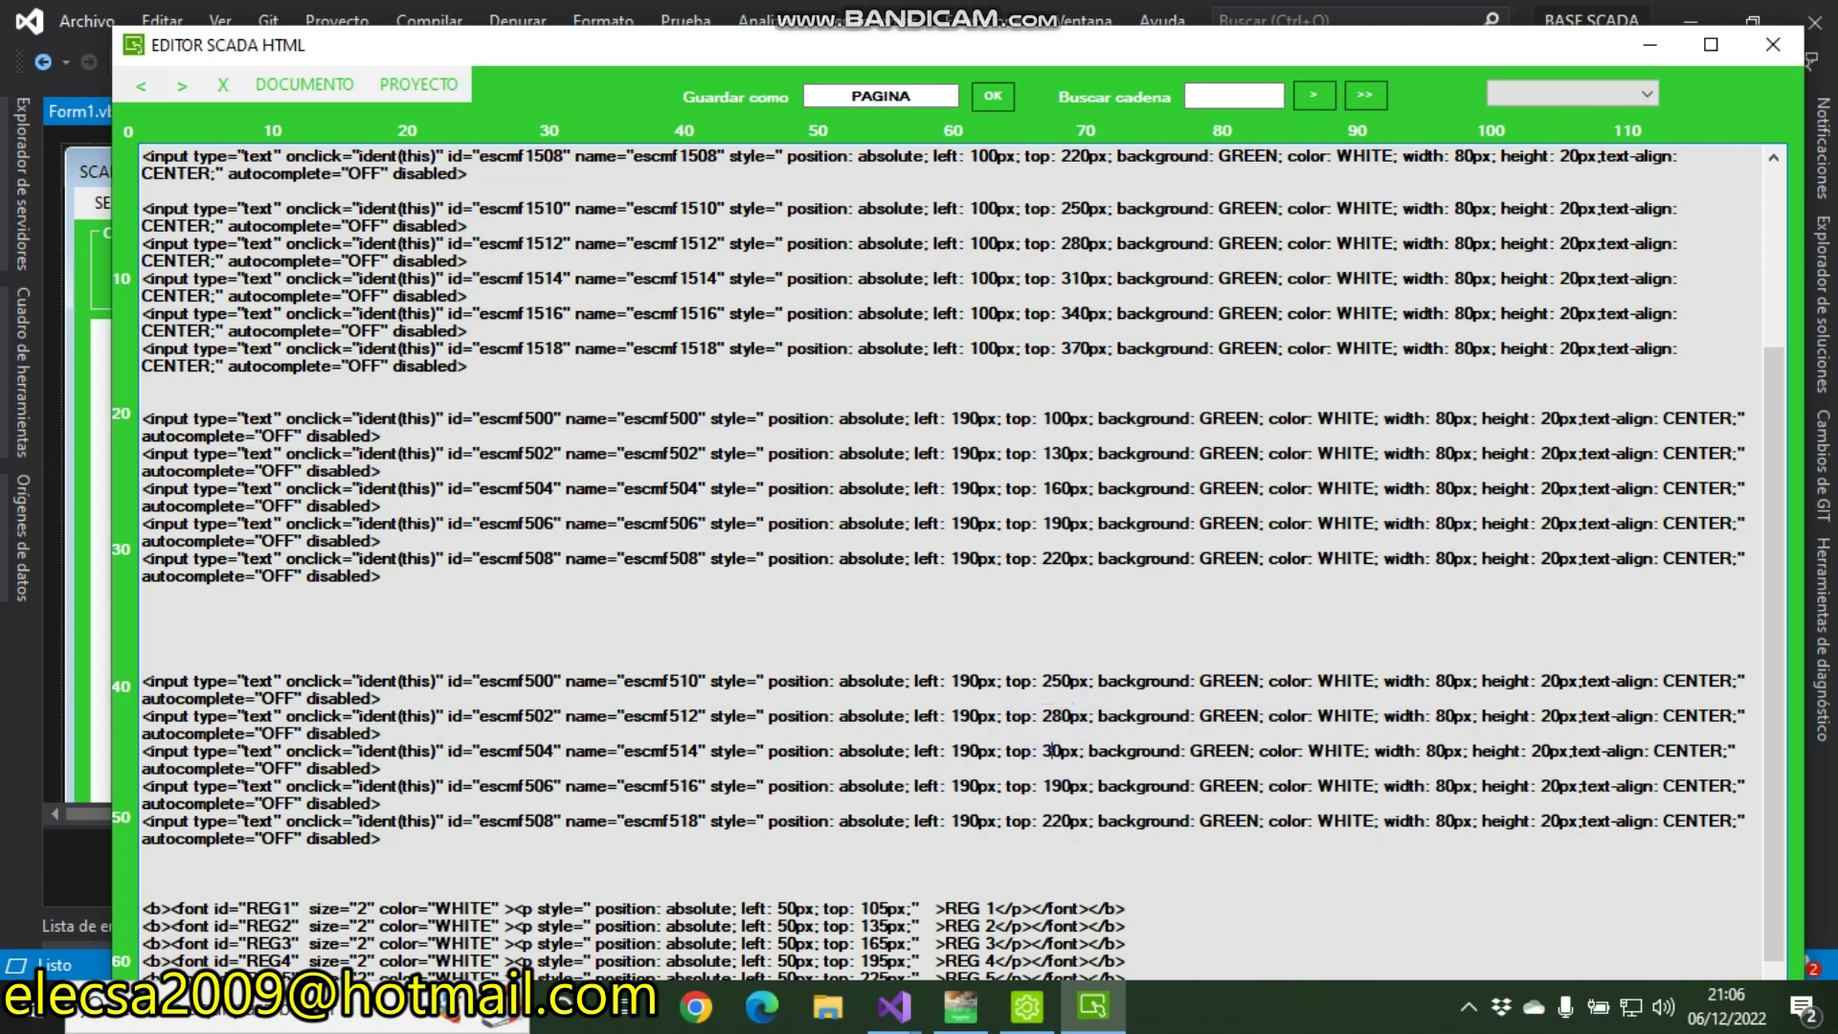
{"action": "key", "text": "BackSpace"}
{"action": "type", "text": "1"}
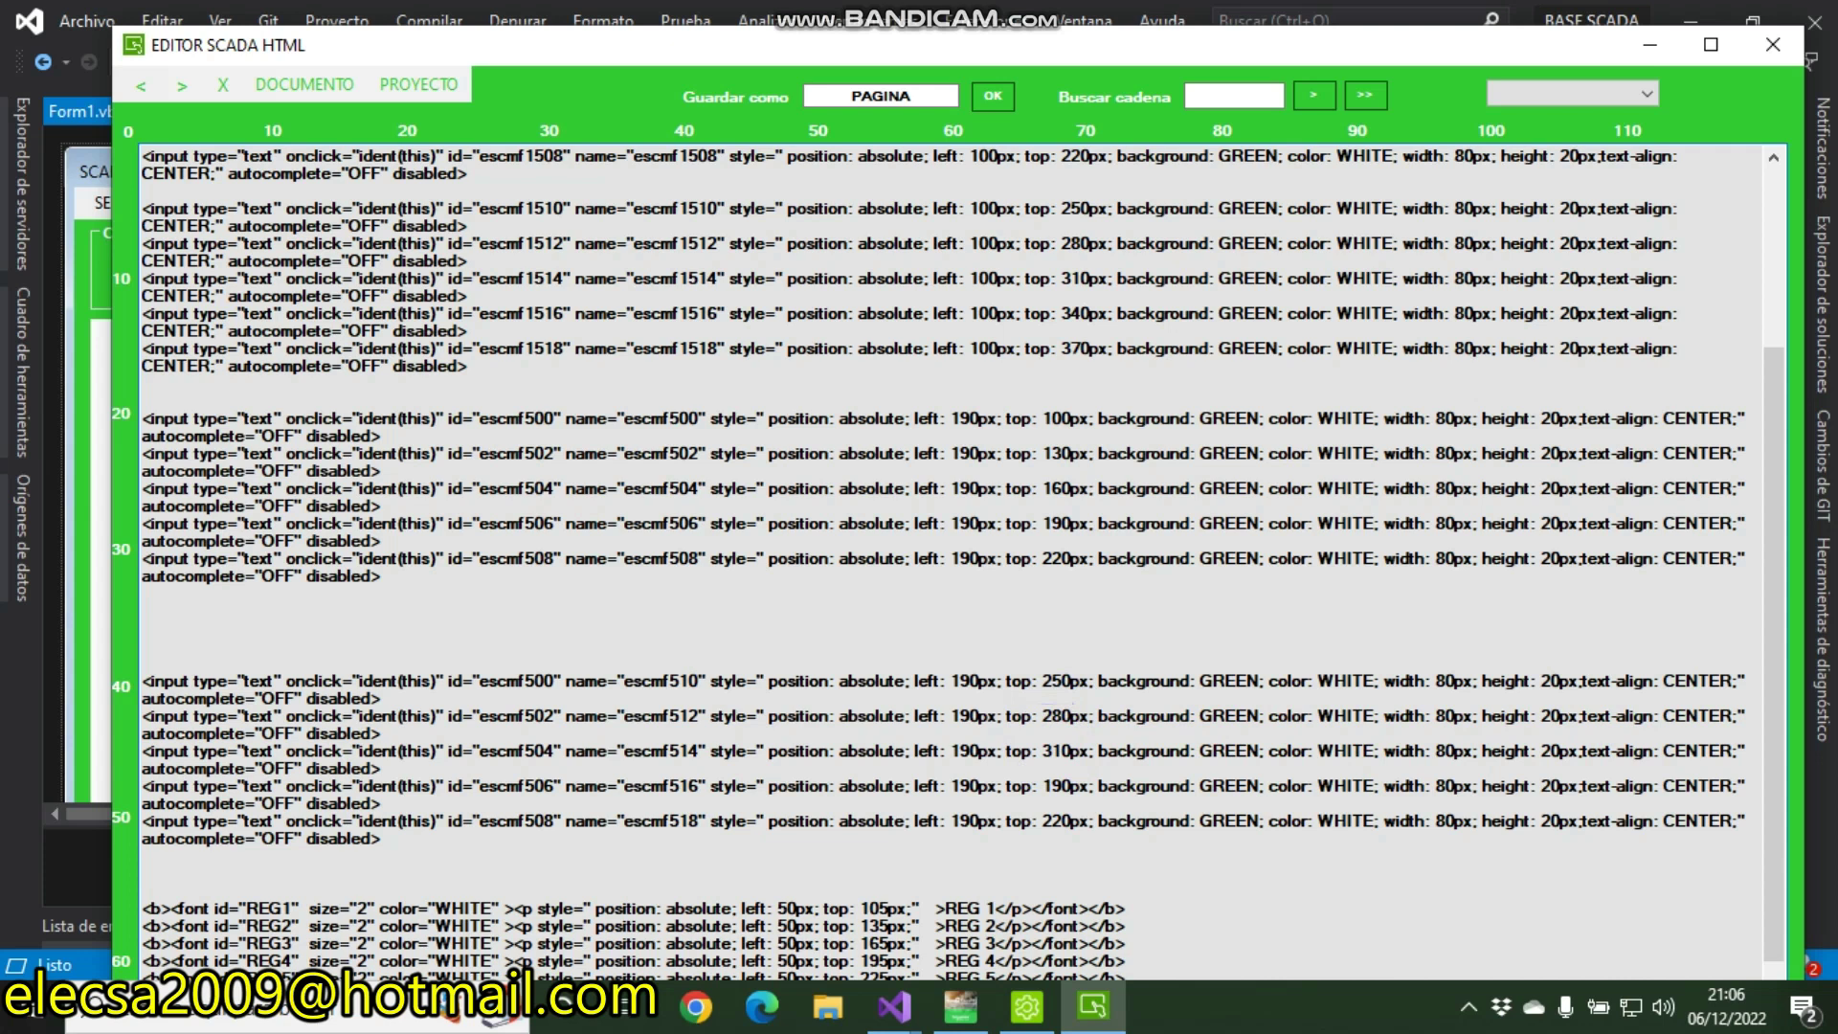
{"action": "left_click_drag", "start_coordinate": [1064, 787], "coordinate": [1045, 787]}
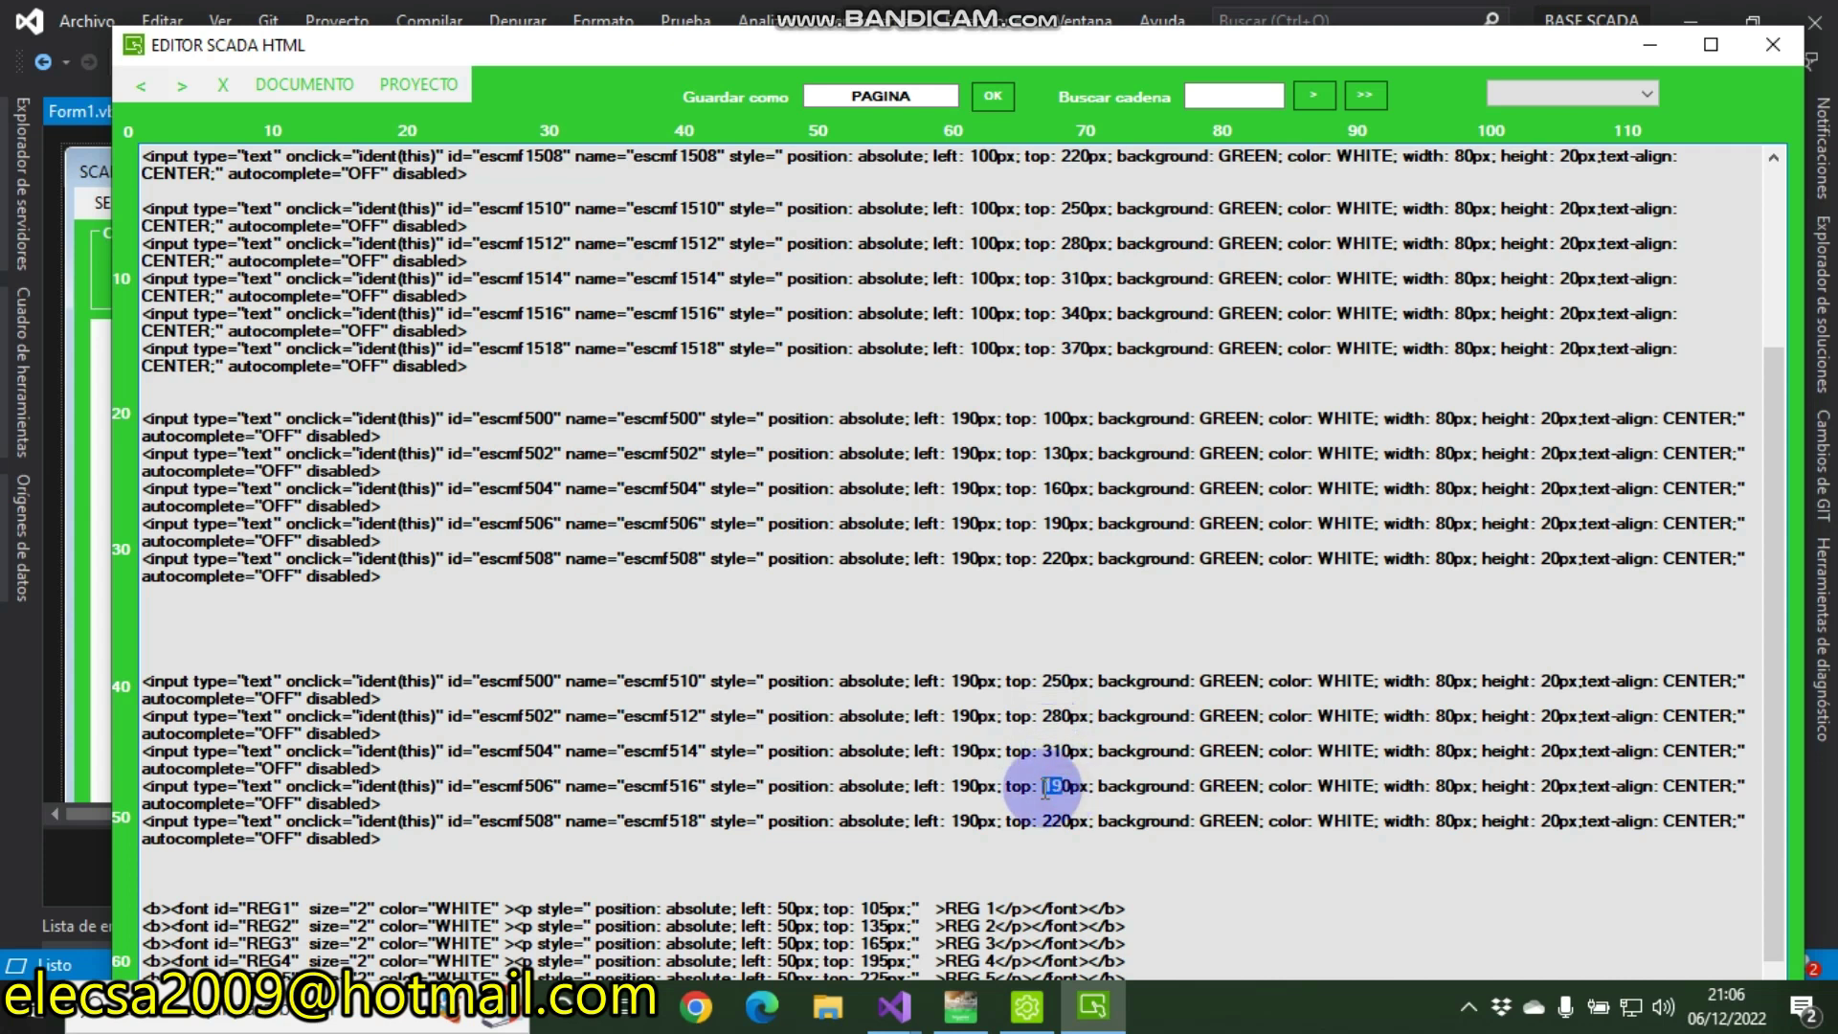
{"action": "type", "text": "34"}
{"action": "left_click_drag", "start_coordinate": [1064, 821], "coordinate": [1045, 821]}
{"action": "type", "text": "37"}
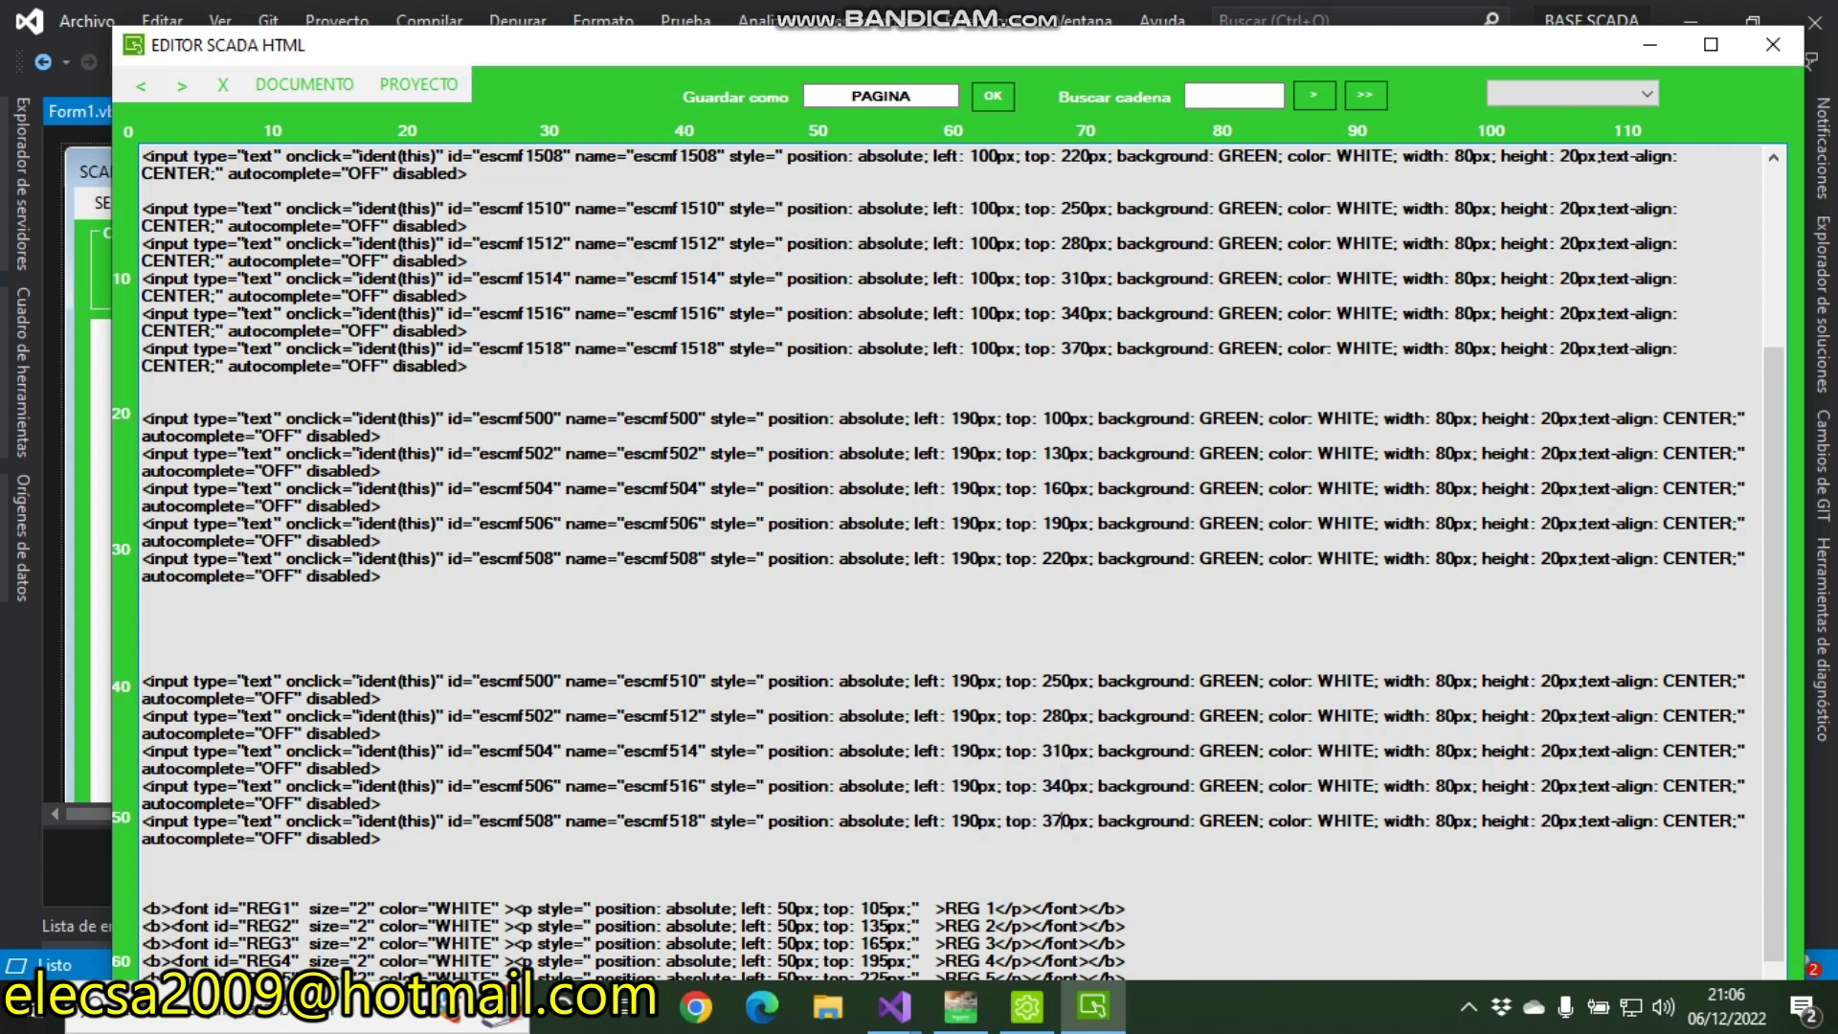
Preview the rendered page and reload the document so the edited input fields are displayed
{"action": "left_click", "coordinate": [307, 85]}
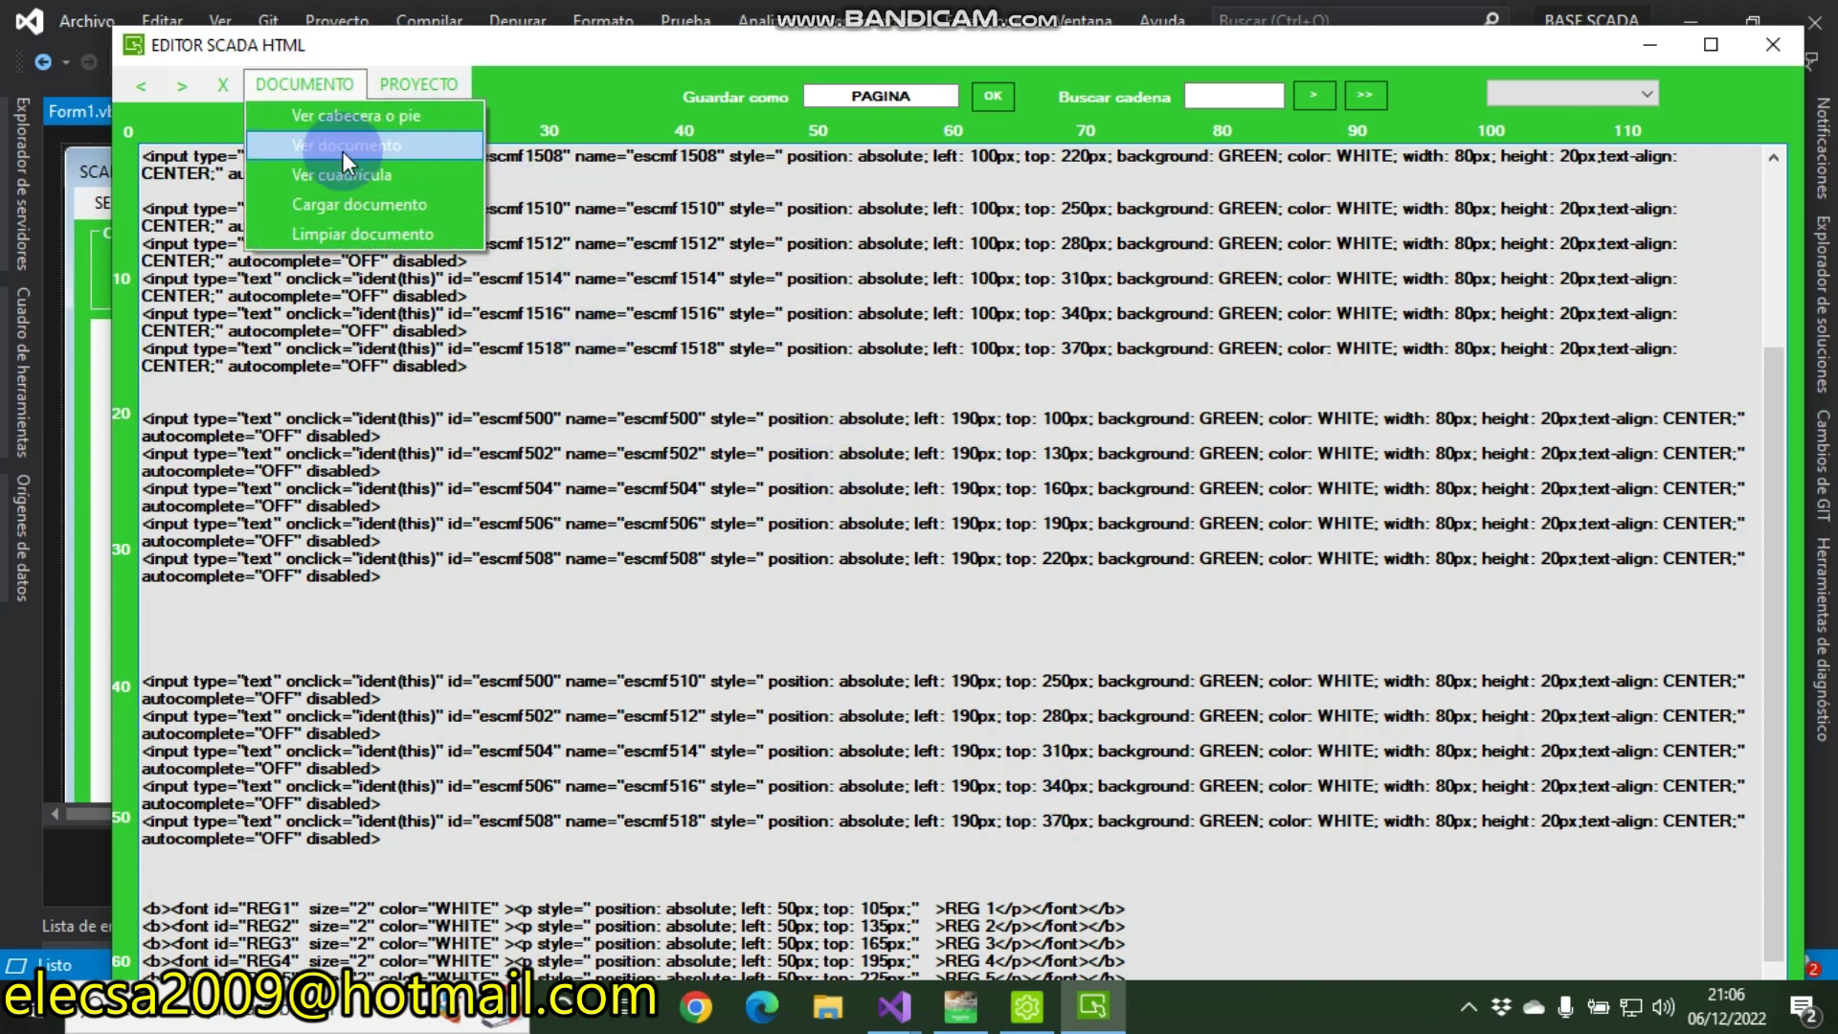
{"action": "left_click", "coordinate": [343, 146]}
{"action": "left_click", "coordinate": [310, 84]}
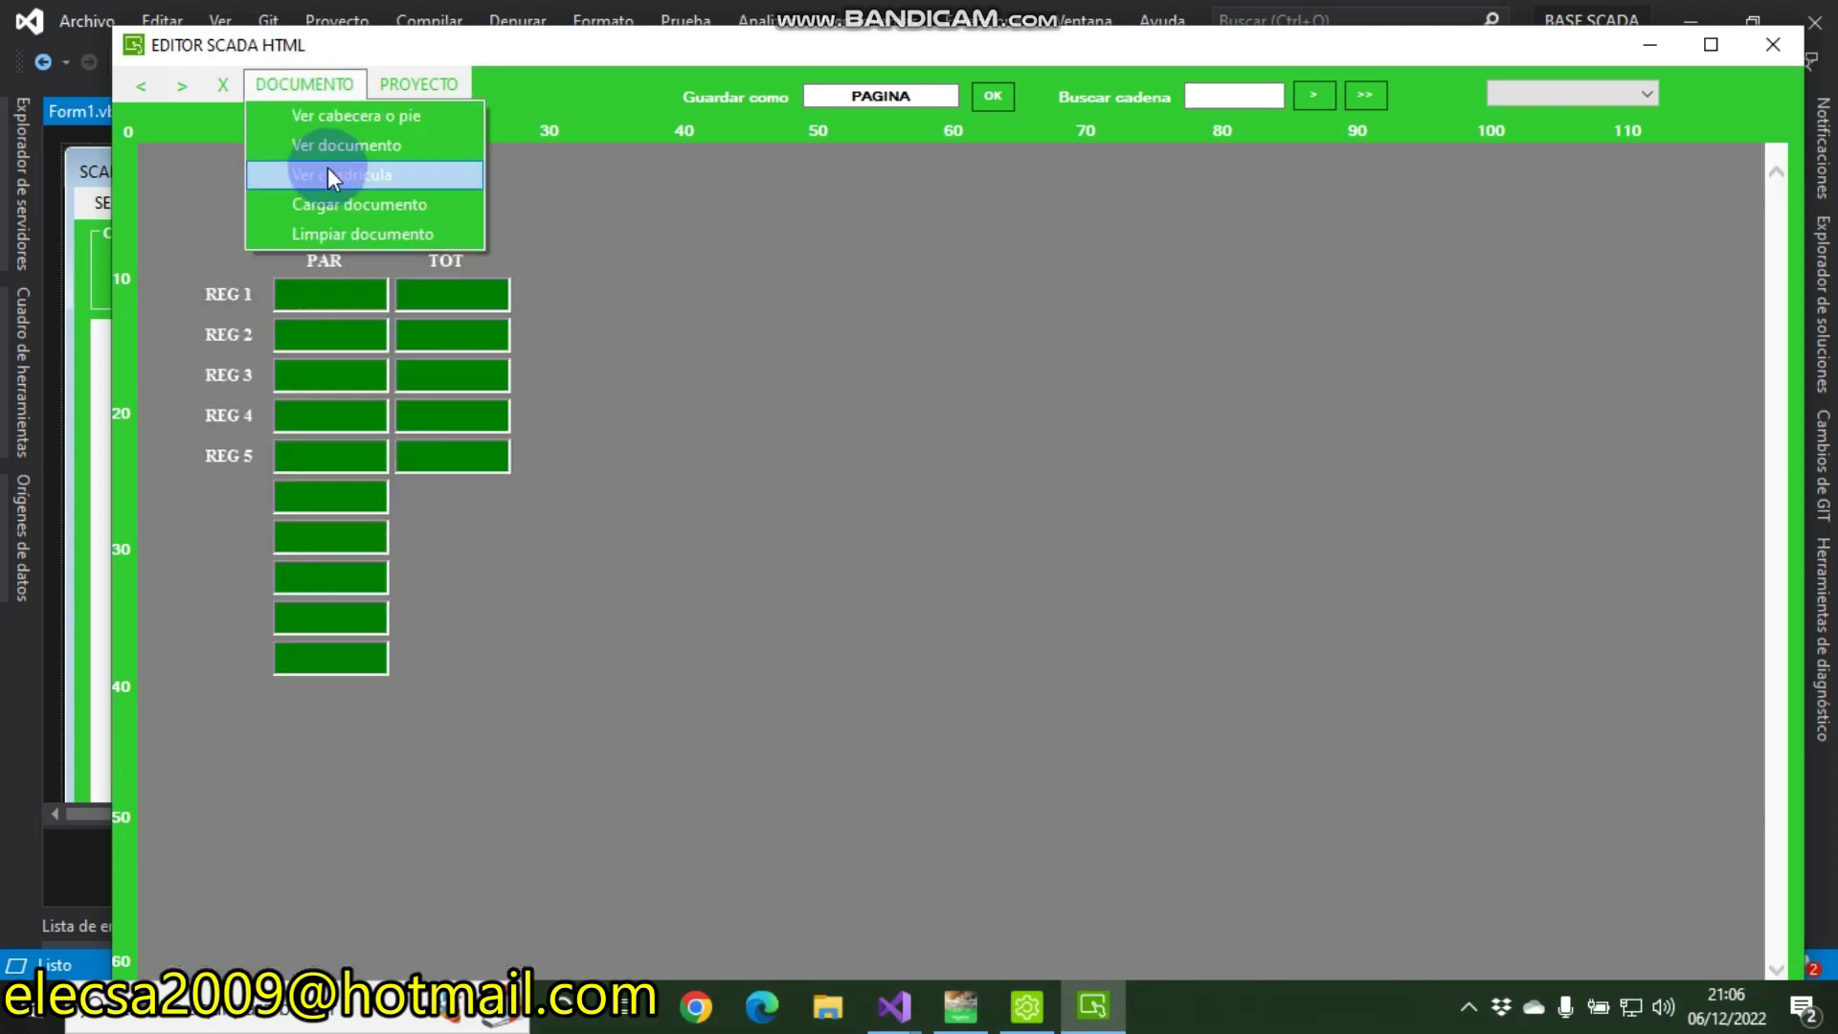
{"action": "left_click", "coordinate": [337, 205]}
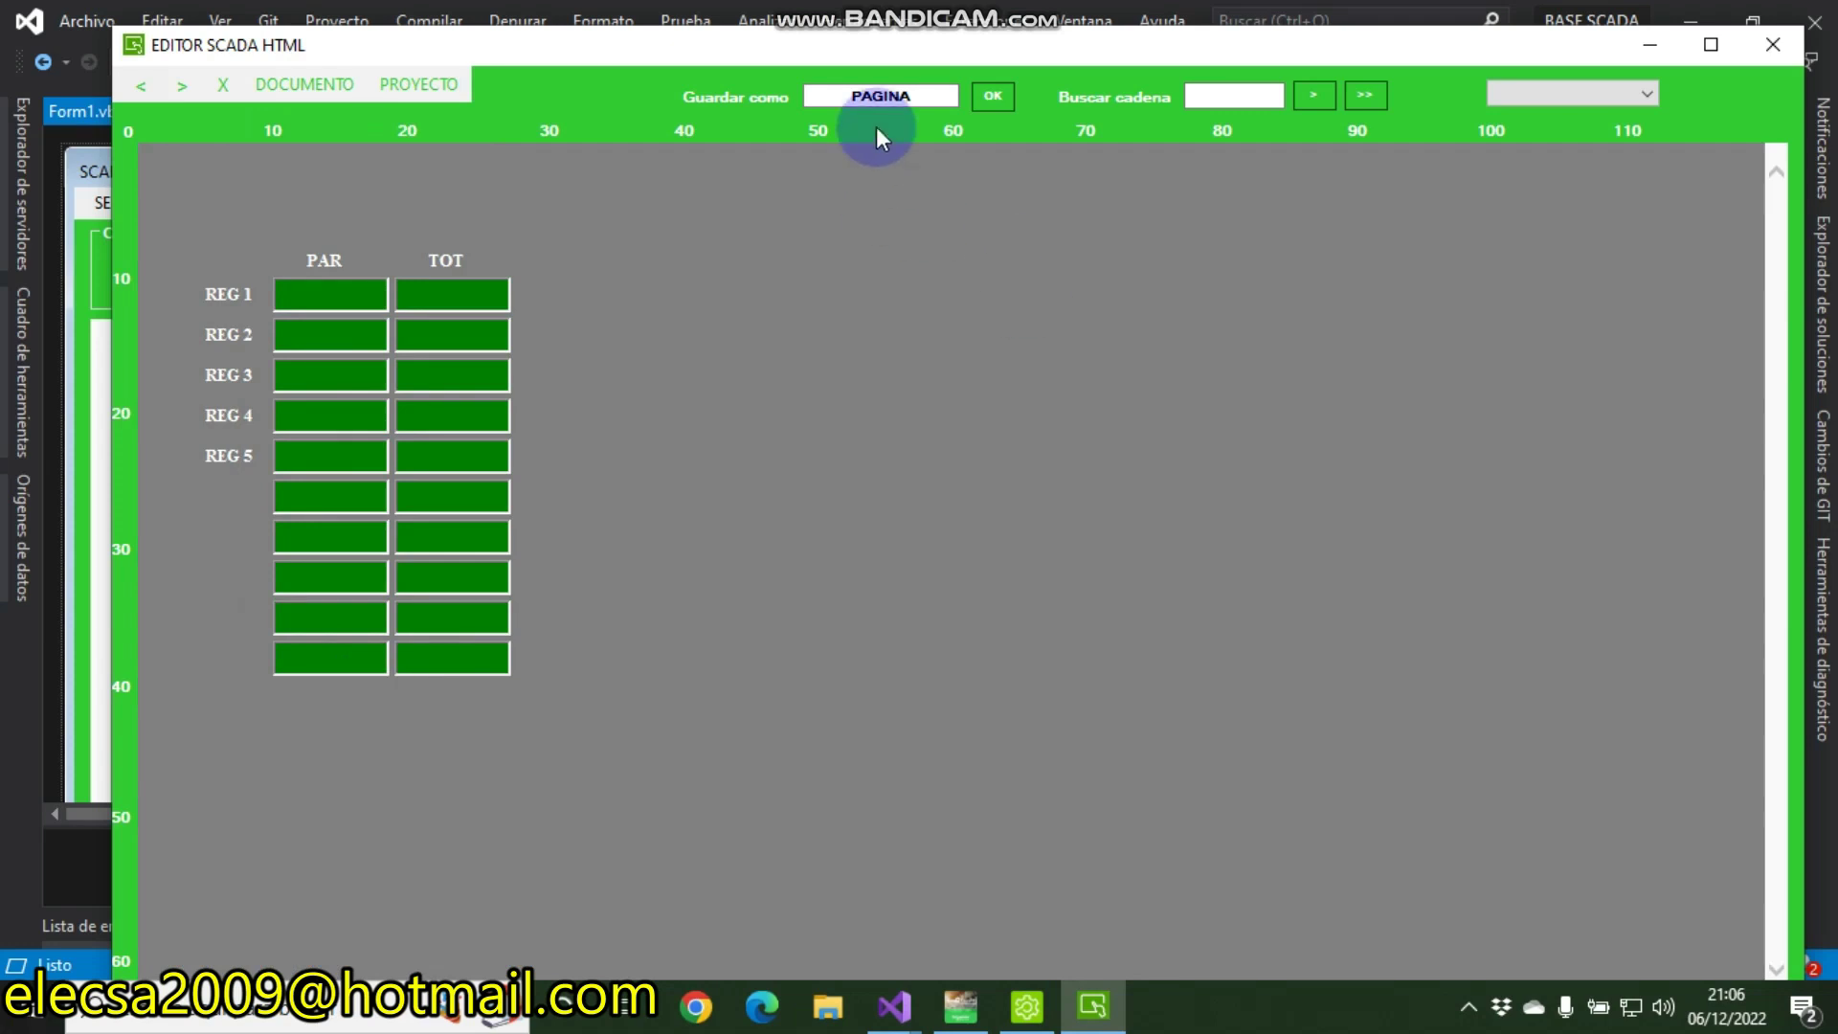
{"action": "left_click_drag", "start_coordinate": [603, 42], "coordinate": [1713, 124]}
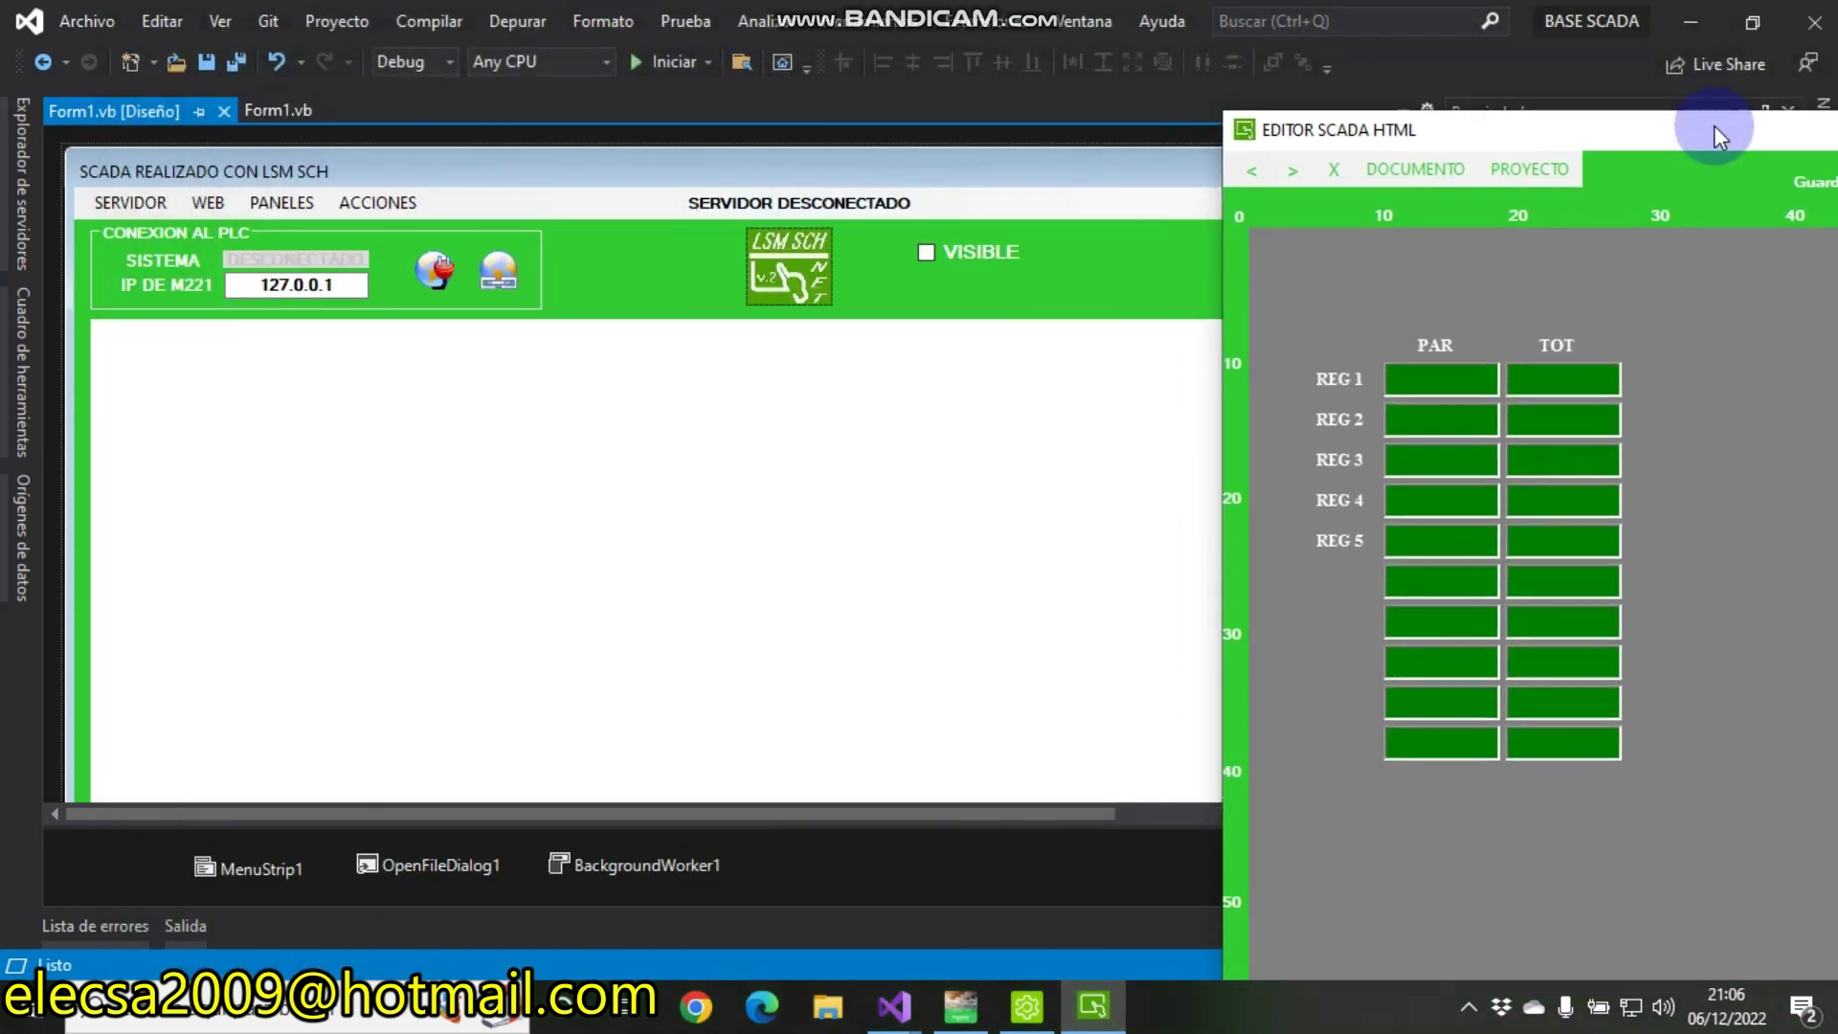
{"action": "left_click", "coordinate": [1467, 1005]}
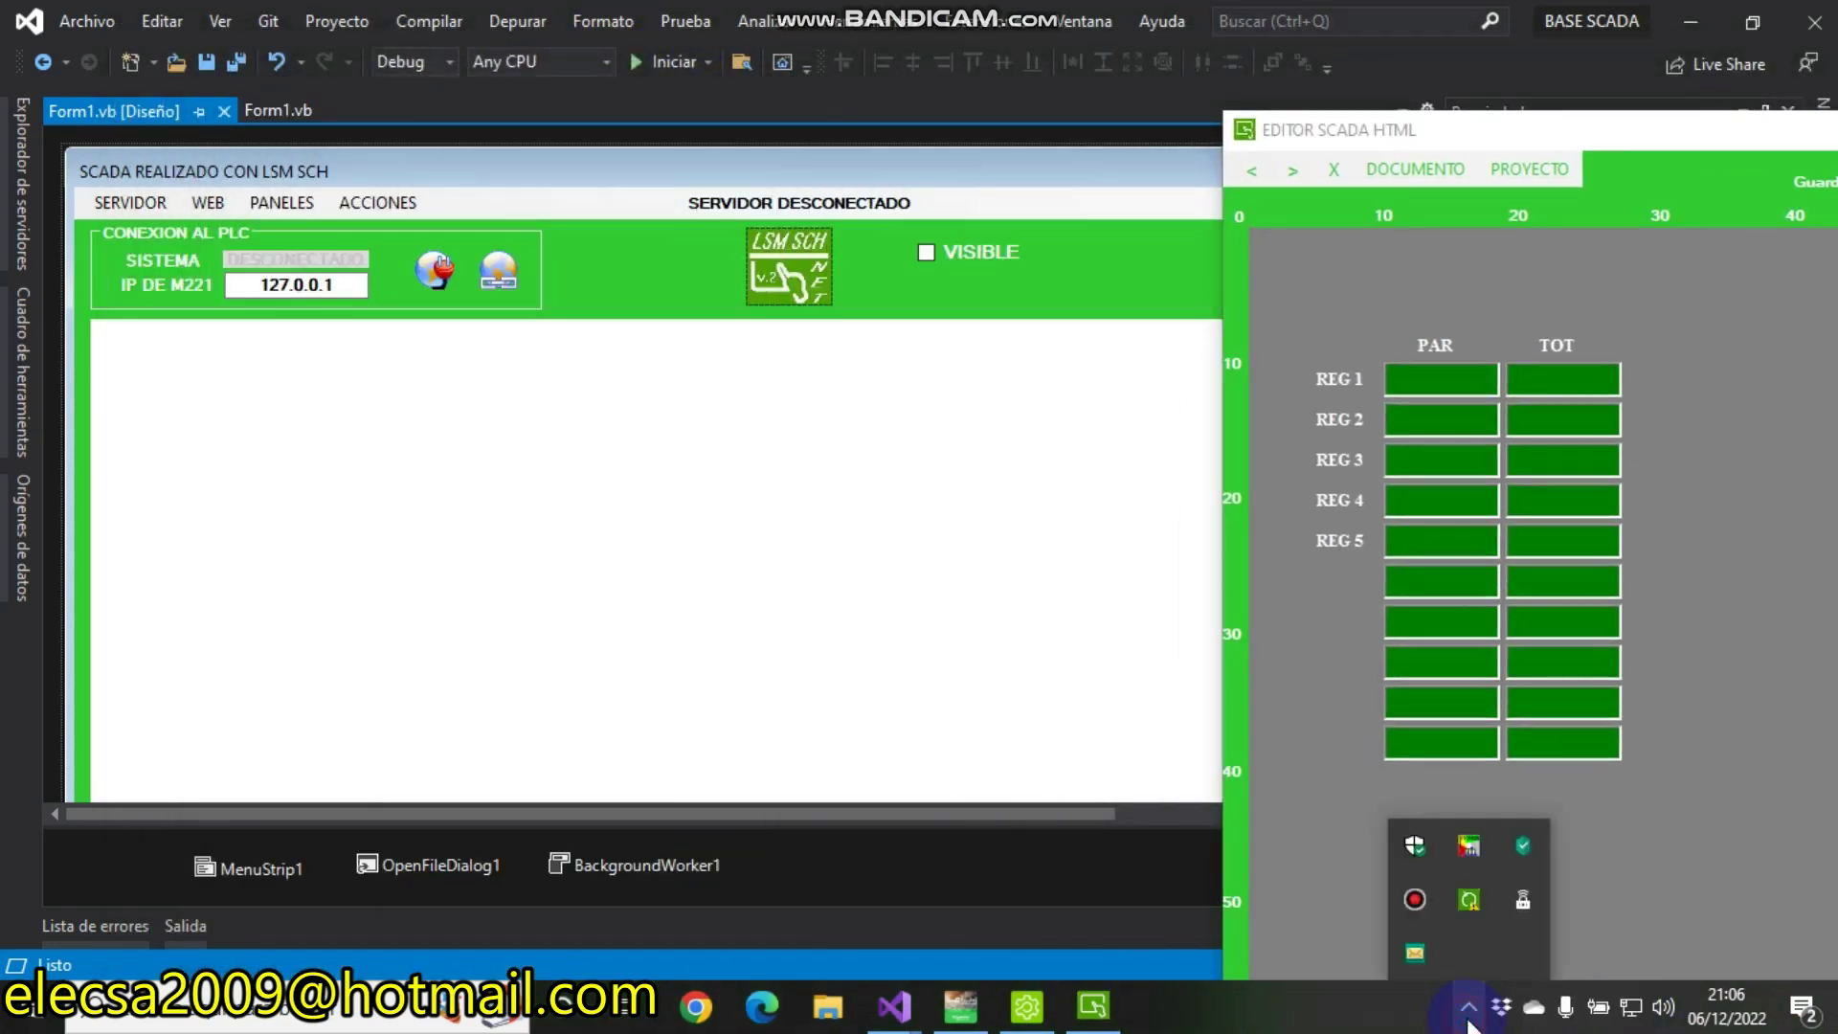
{"action": "left_click", "coordinate": [1414, 898]}
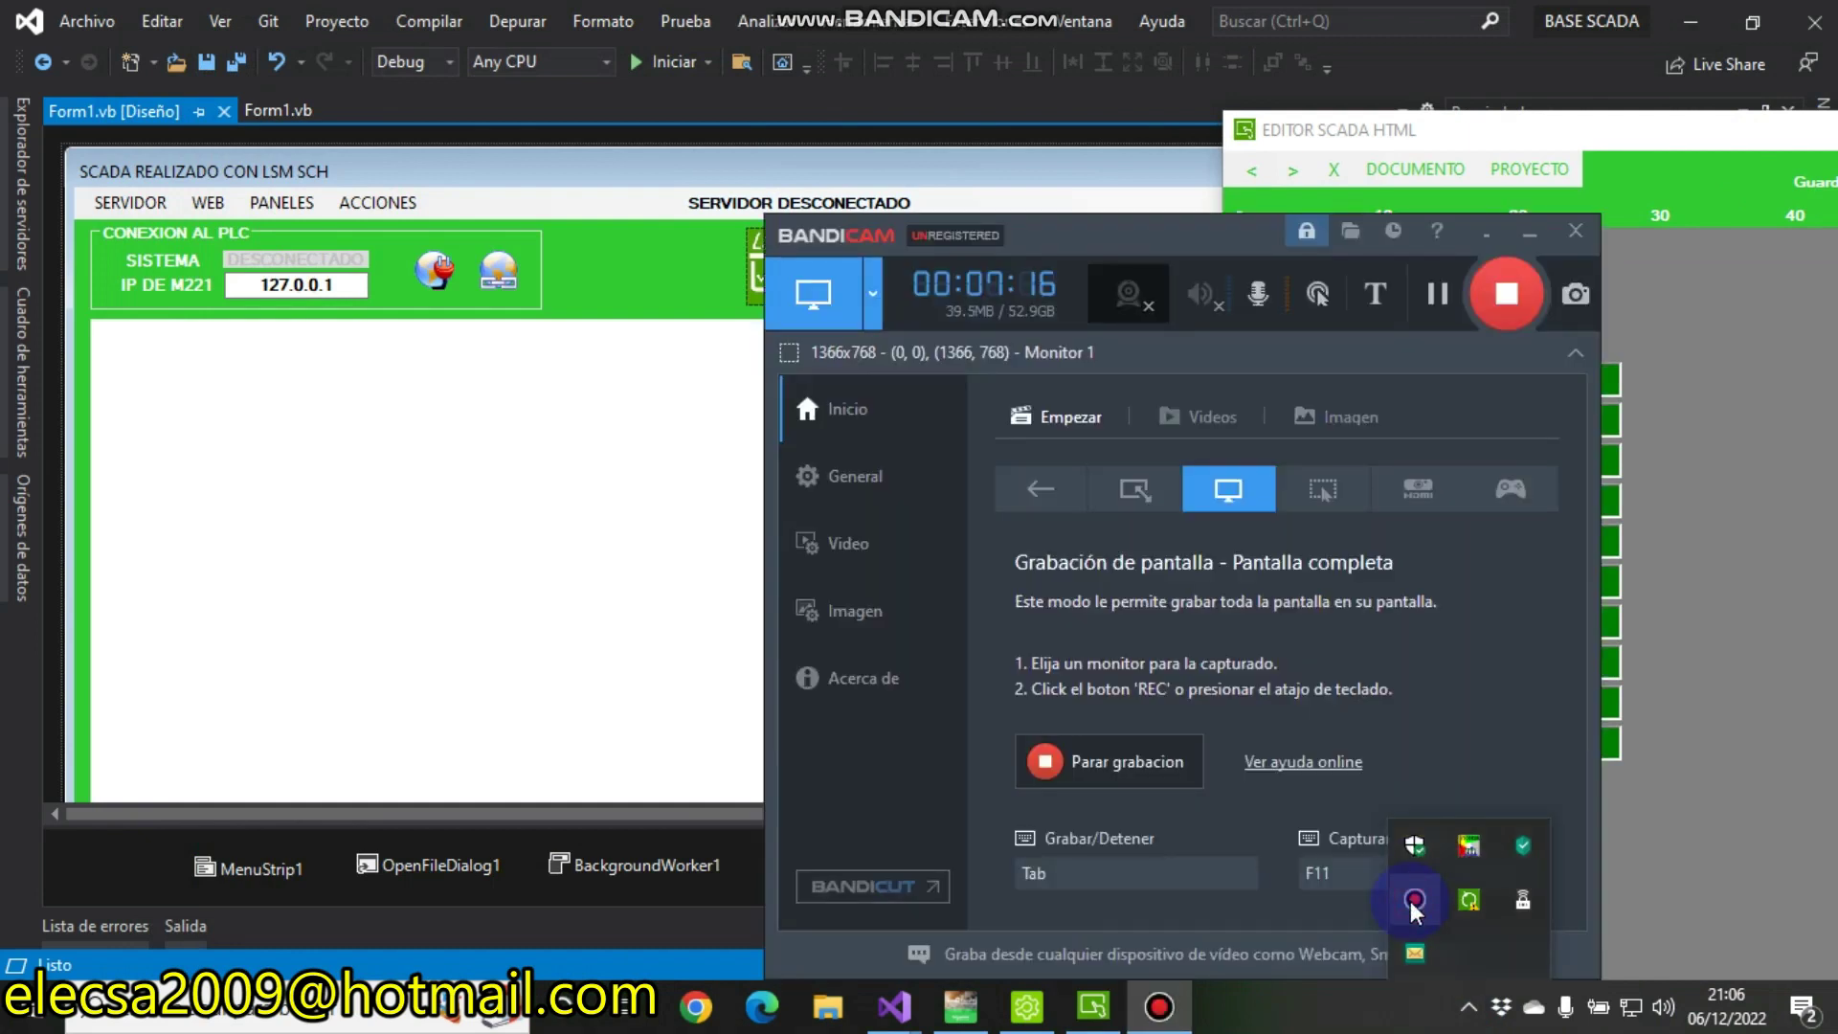
{"action": "key", "text": "Tab"}
{"action": "key", "text": "Tab"}
{"action": "left_click", "coordinate": [1530, 233]}
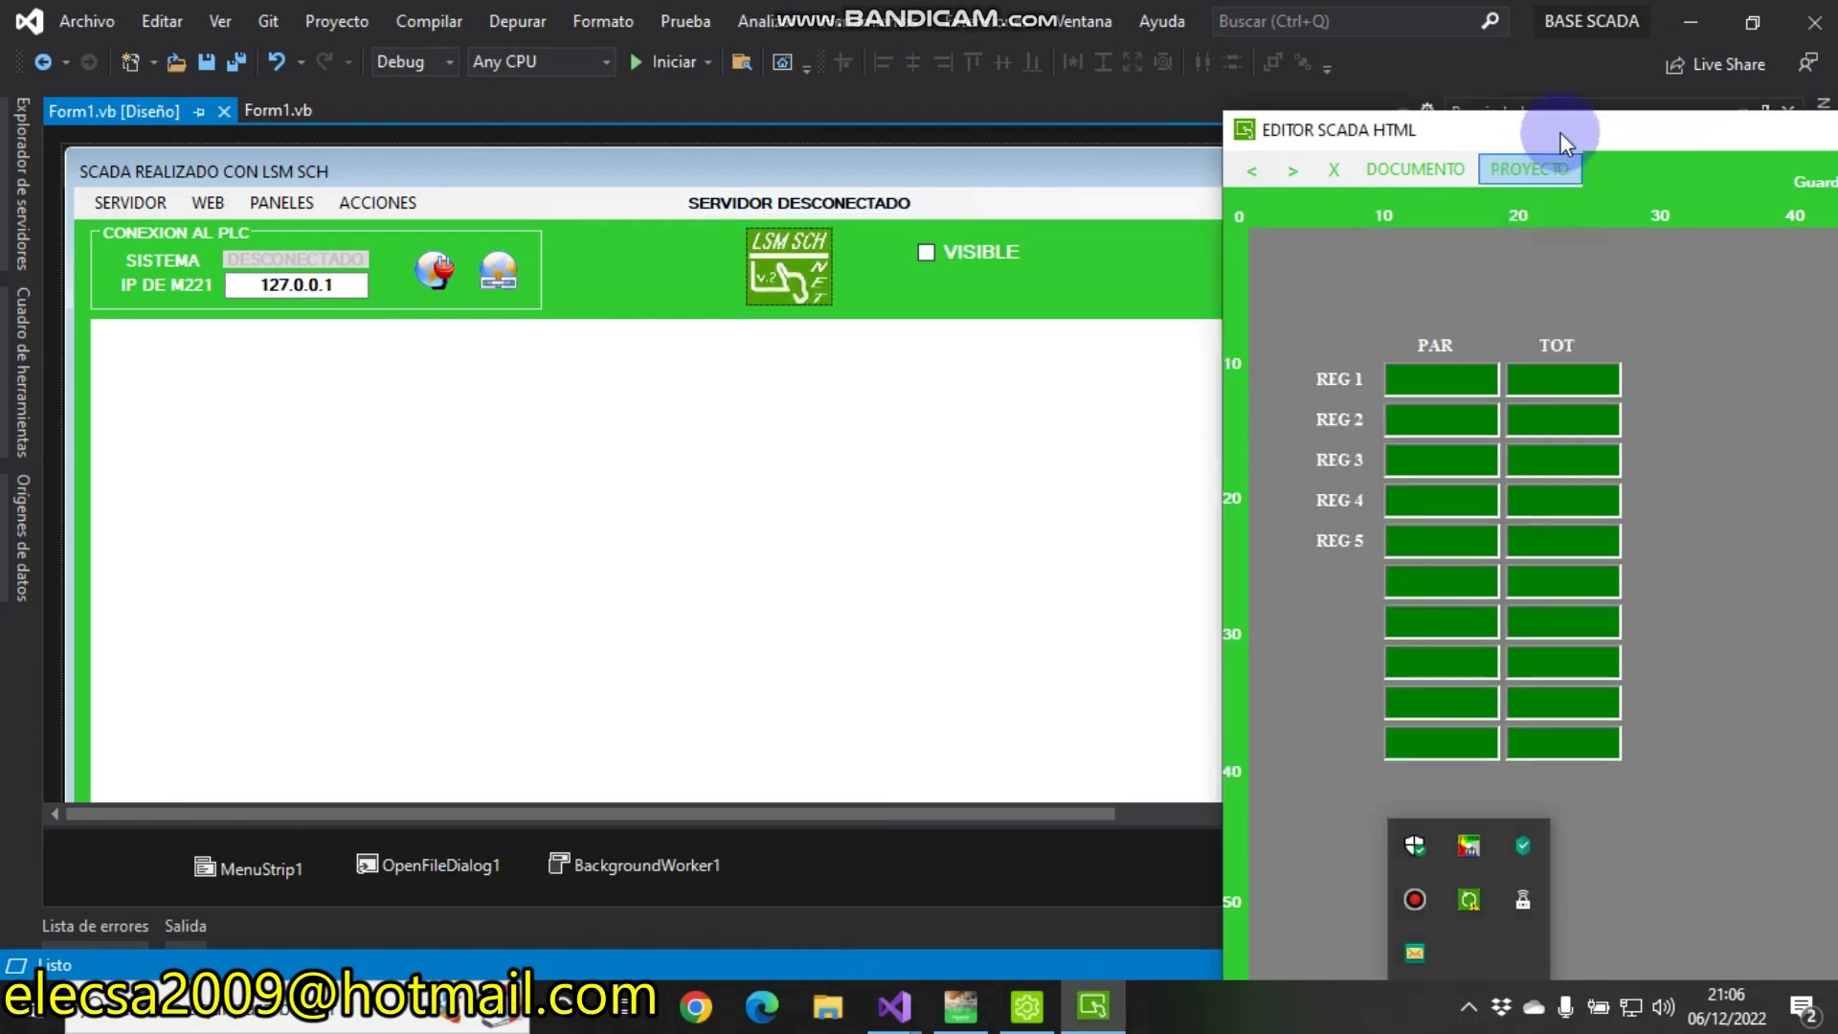
{"action": "left_click_drag", "start_coordinate": [1572, 126], "coordinate": [498, 82]}
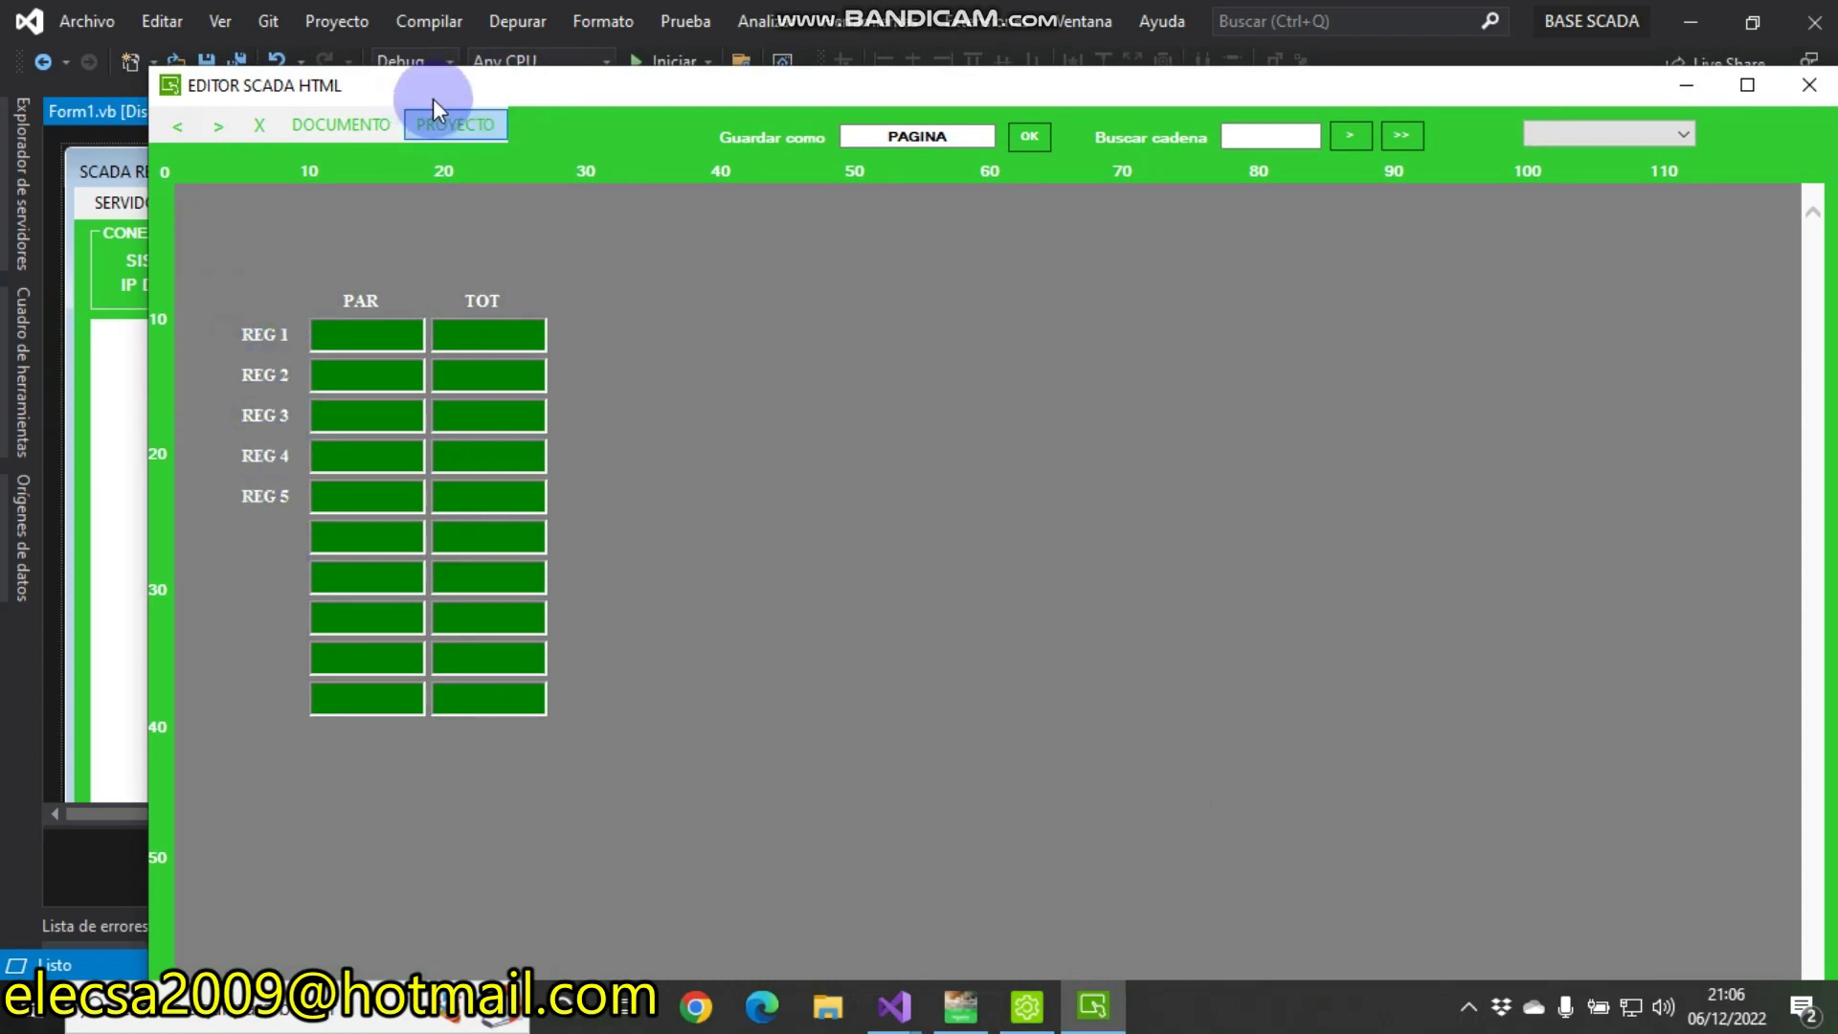
Switch from the page preview back to the HTML source and maximize the editor window
{"action": "left_click", "coordinate": [343, 117]}
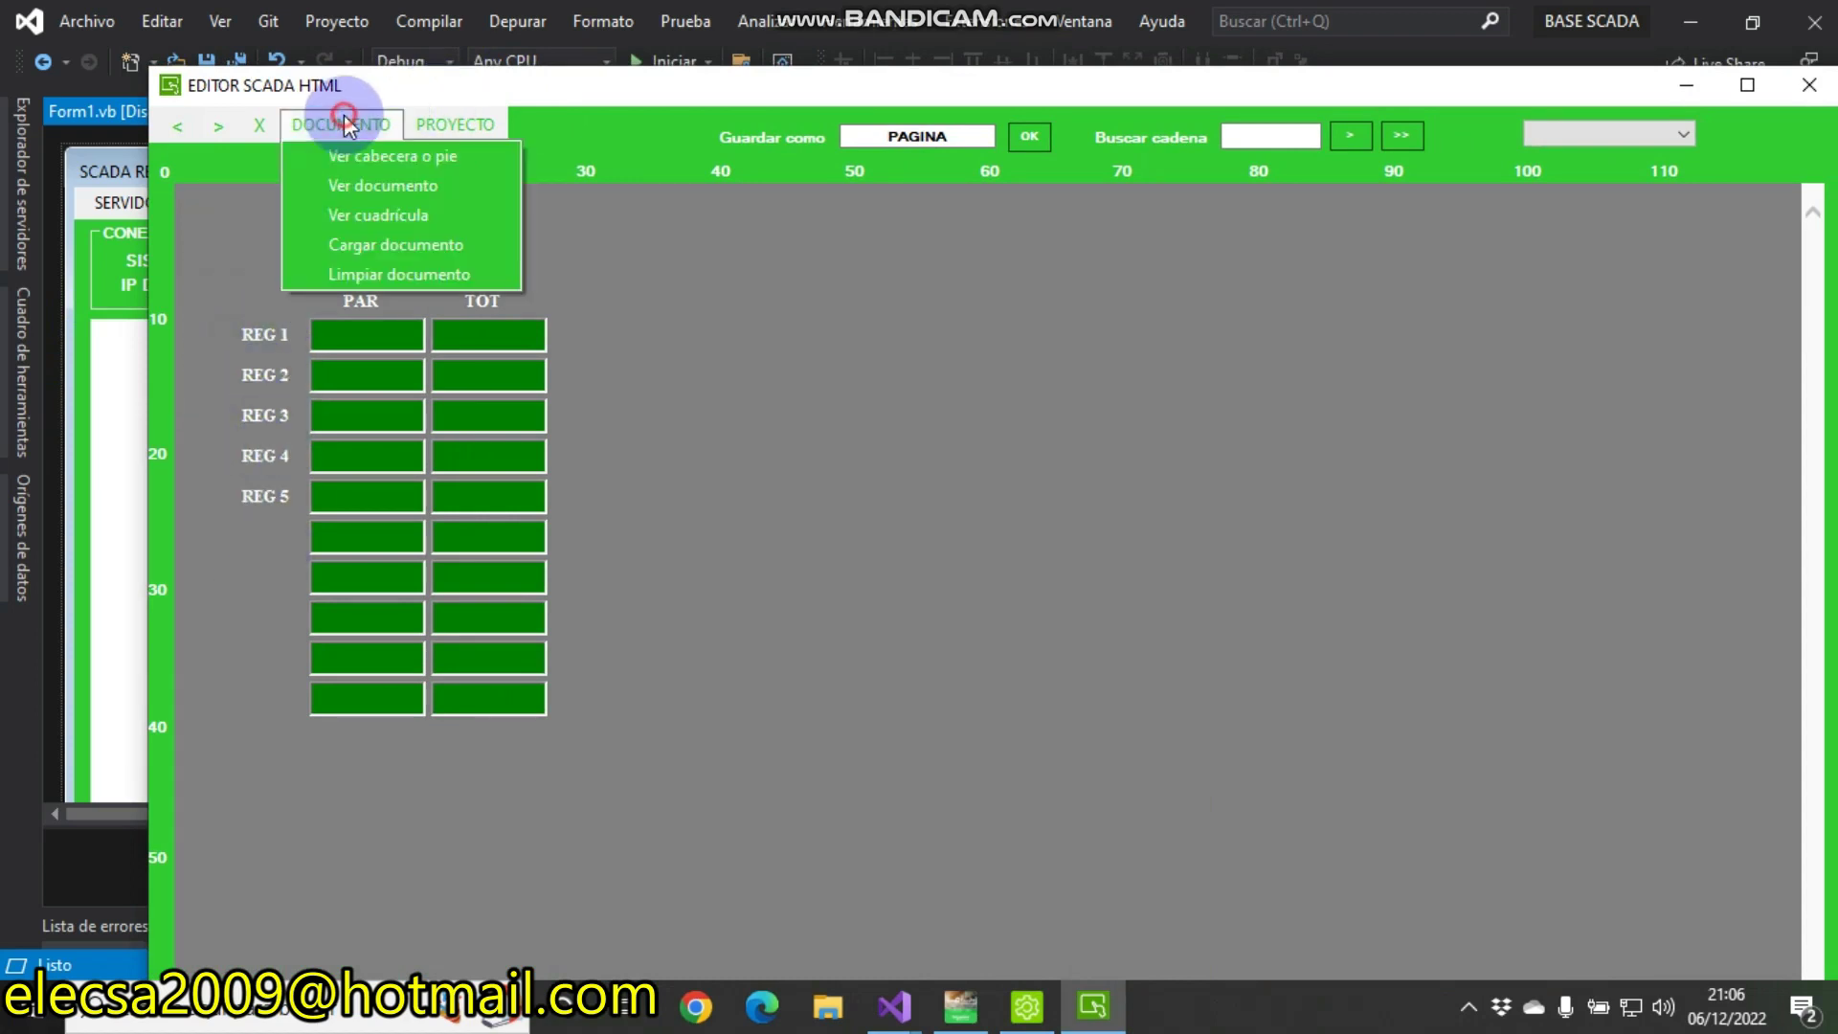
{"action": "left_click", "coordinate": [354, 182]}
{"action": "left_click", "coordinate": [1809, 419]}
{"action": "left_click_drag", "start_coordinate": [1809, 419], "coordinate": [1794, 792]}
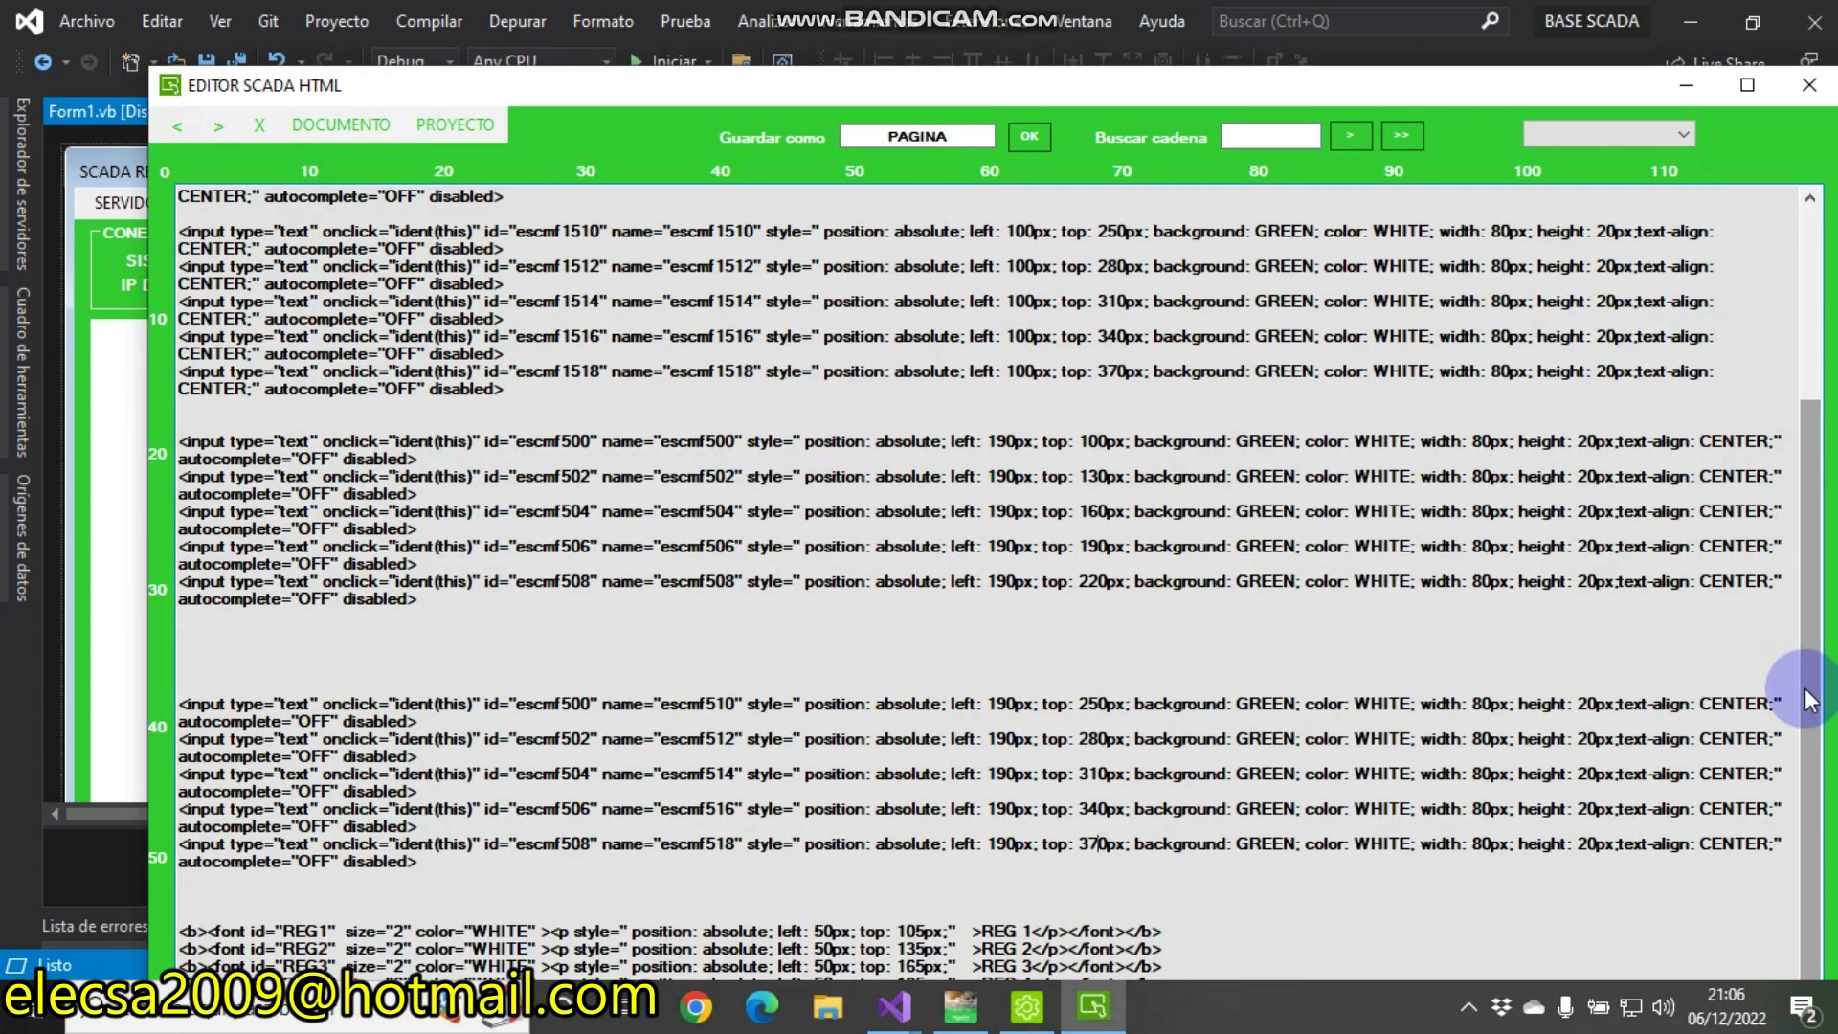
{"action": "double_click", "coordinate": [1111, 88]}
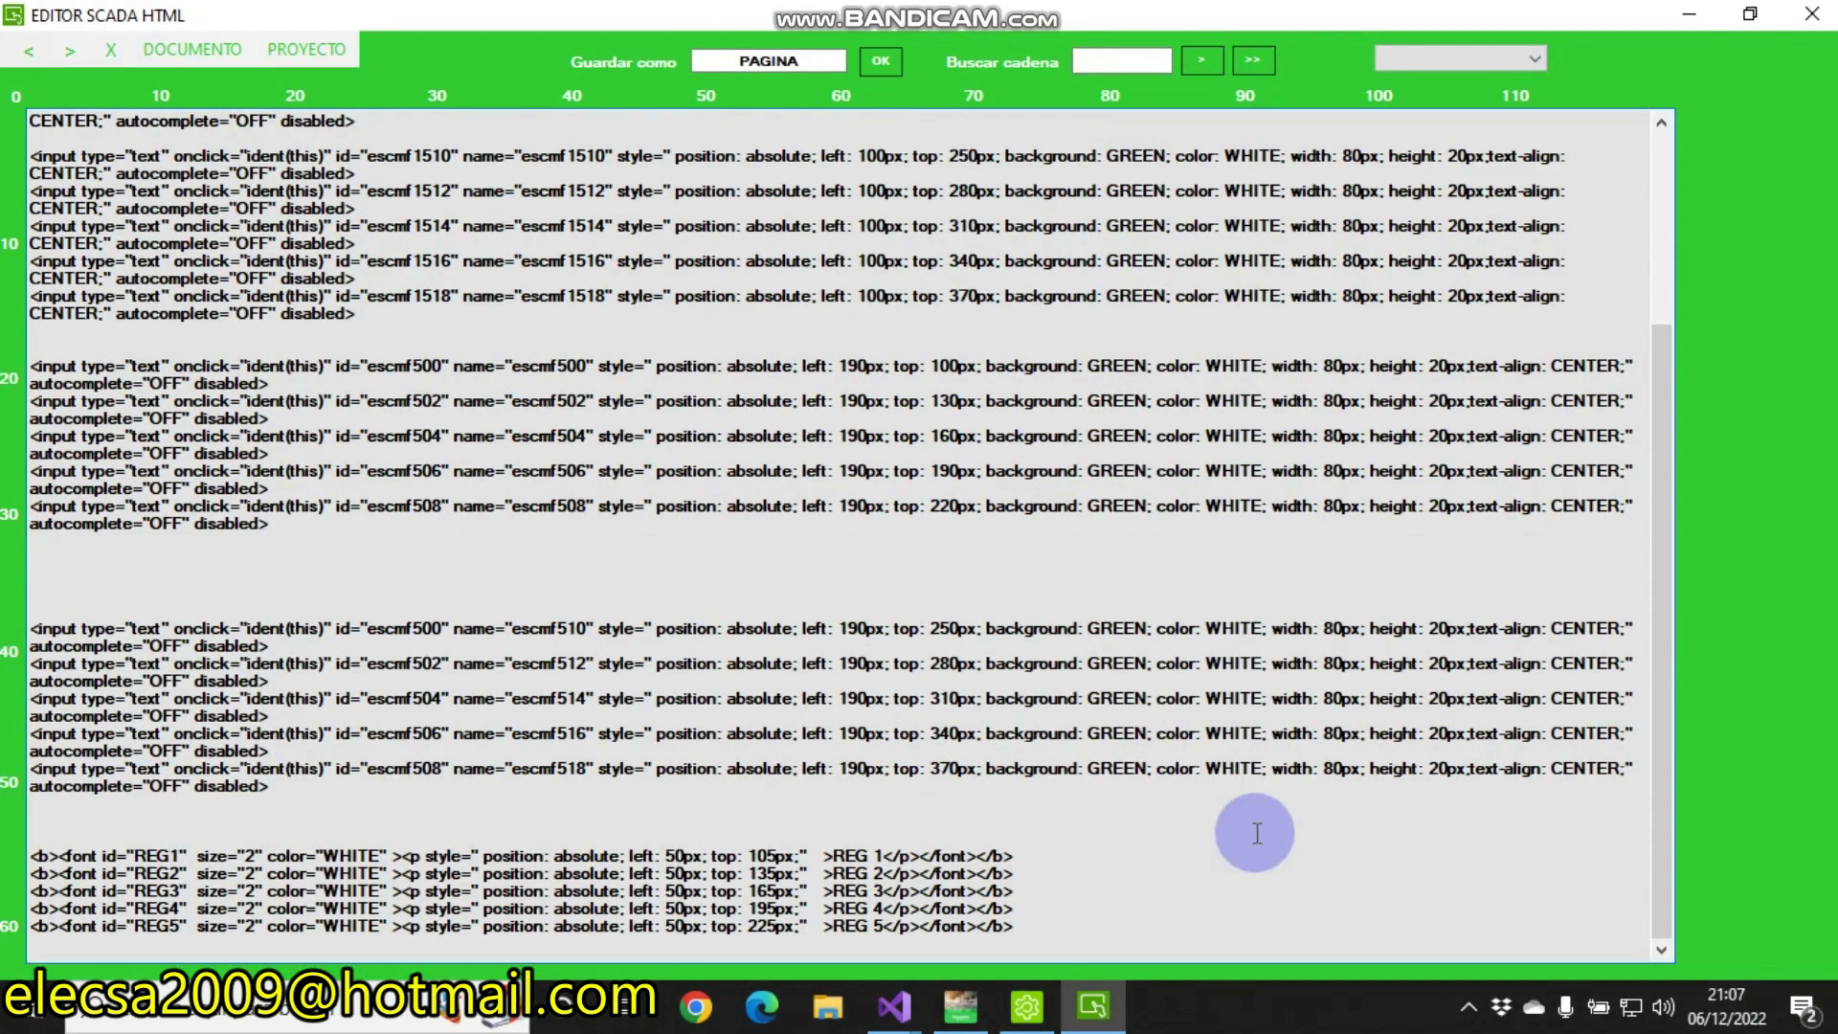
Duplicate the five REG label lines by copying them and pasting them above the existing label block
{"action": "left_click_drag", "start_coordinate": [1020, 920], "coordinate": [3, 850]}
{"action": "key", "text": "ctrl+c"}
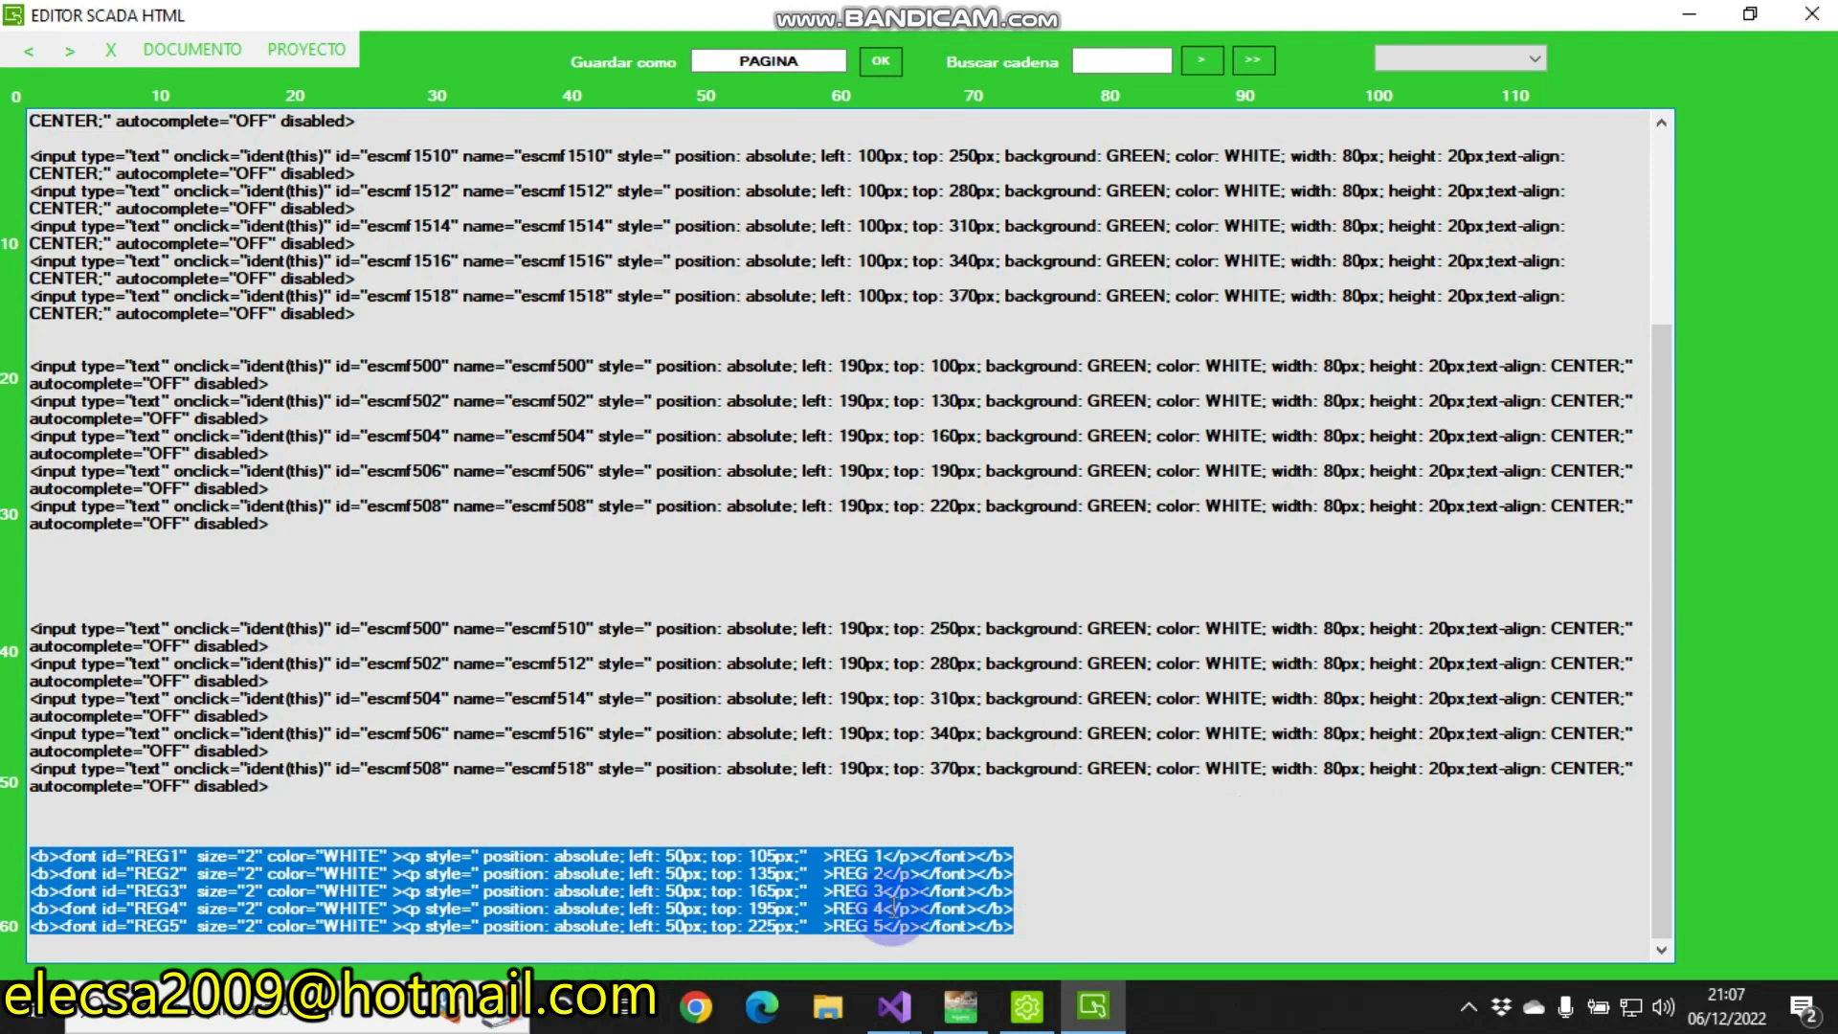
{"action": "left_click", "coordinate": [62, 823]}
{"action": "key", "text": "ctrl+v"}
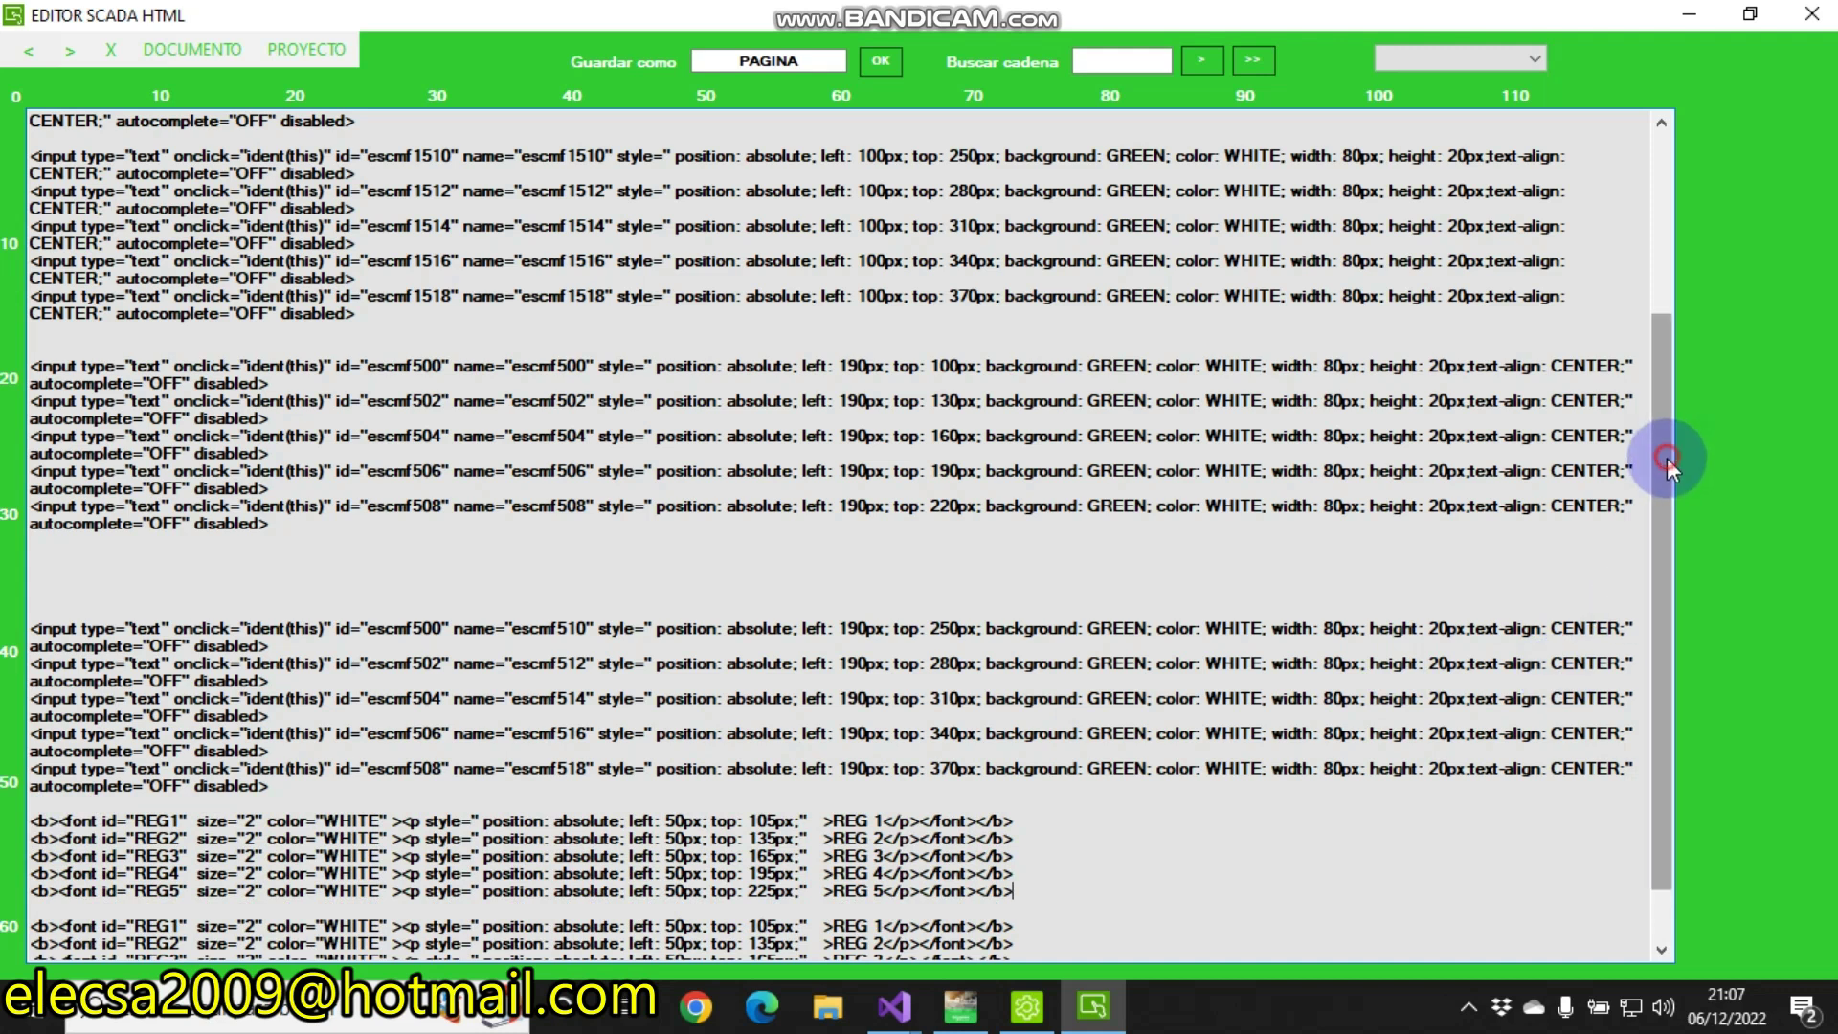
Change the font ids in the lower block of label lines to REG6, REG7, REG8, REG9 and REG10
{"action": "scroll", "coordinate": [1668, 457], "scroll_direction": "down", "scroll_amount": 1}
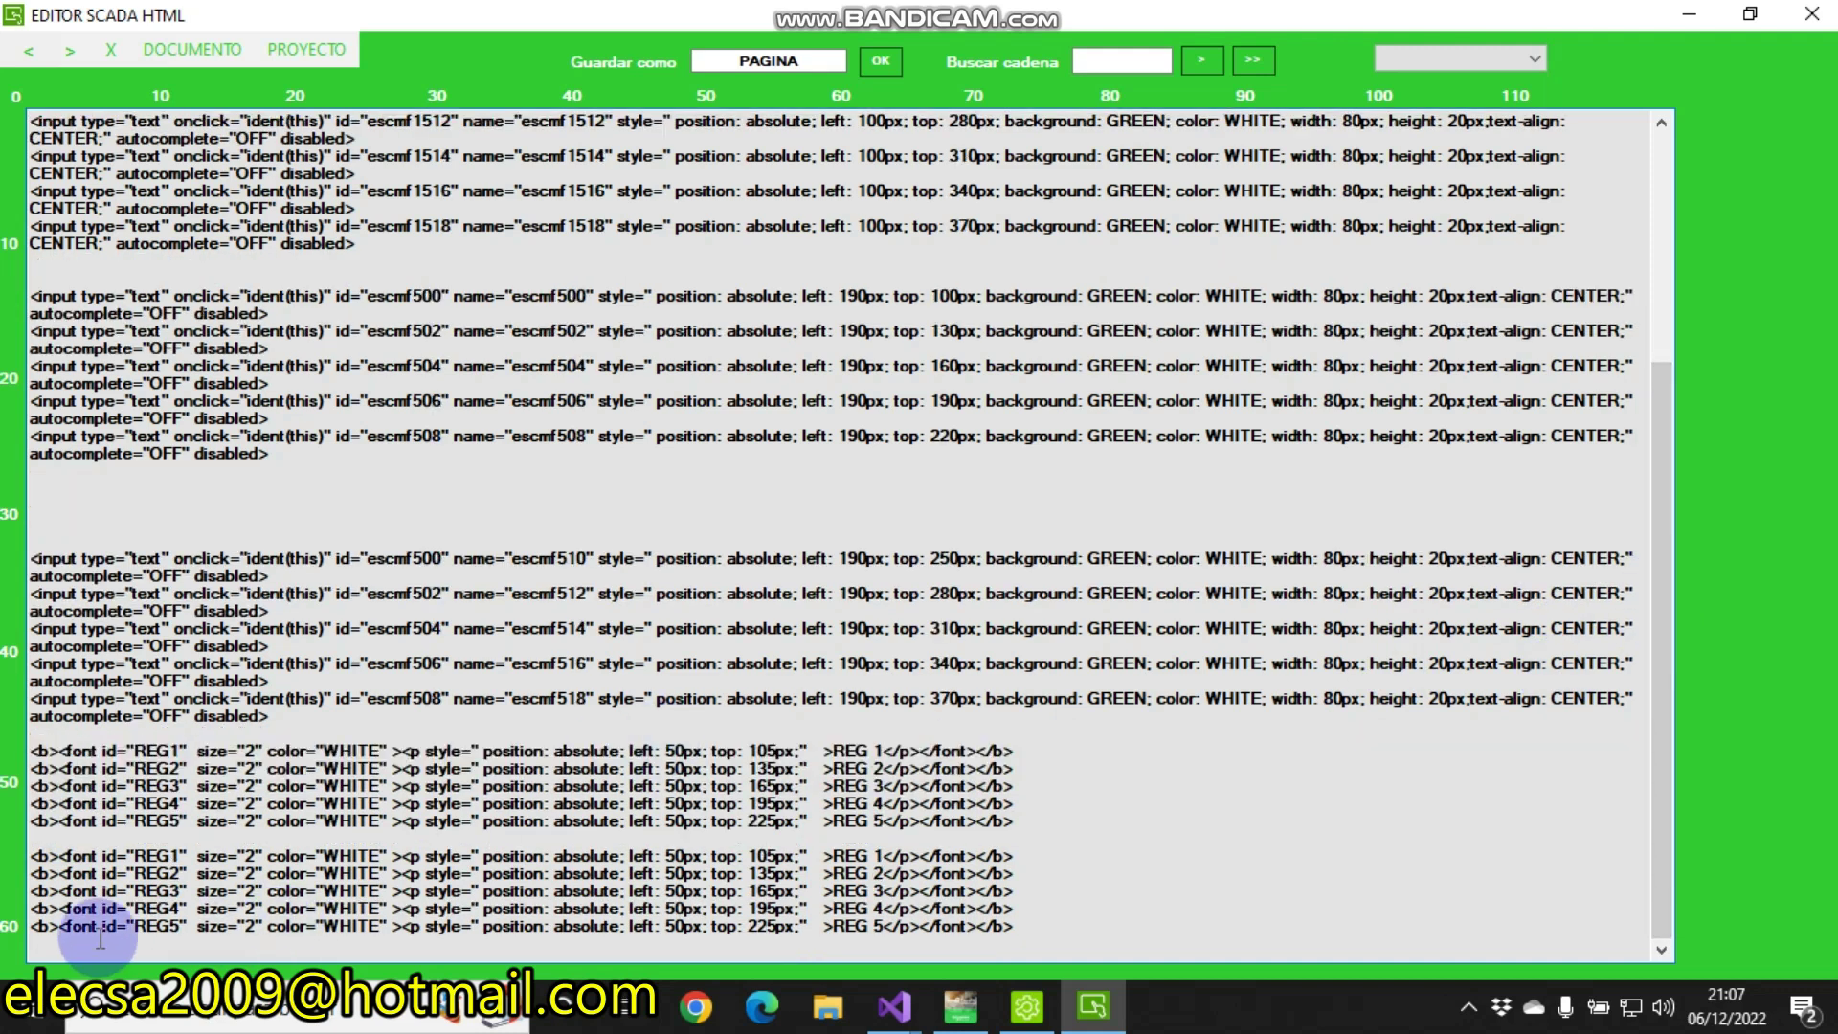
{"action": "left_click", "coordinate": [174, 853]}
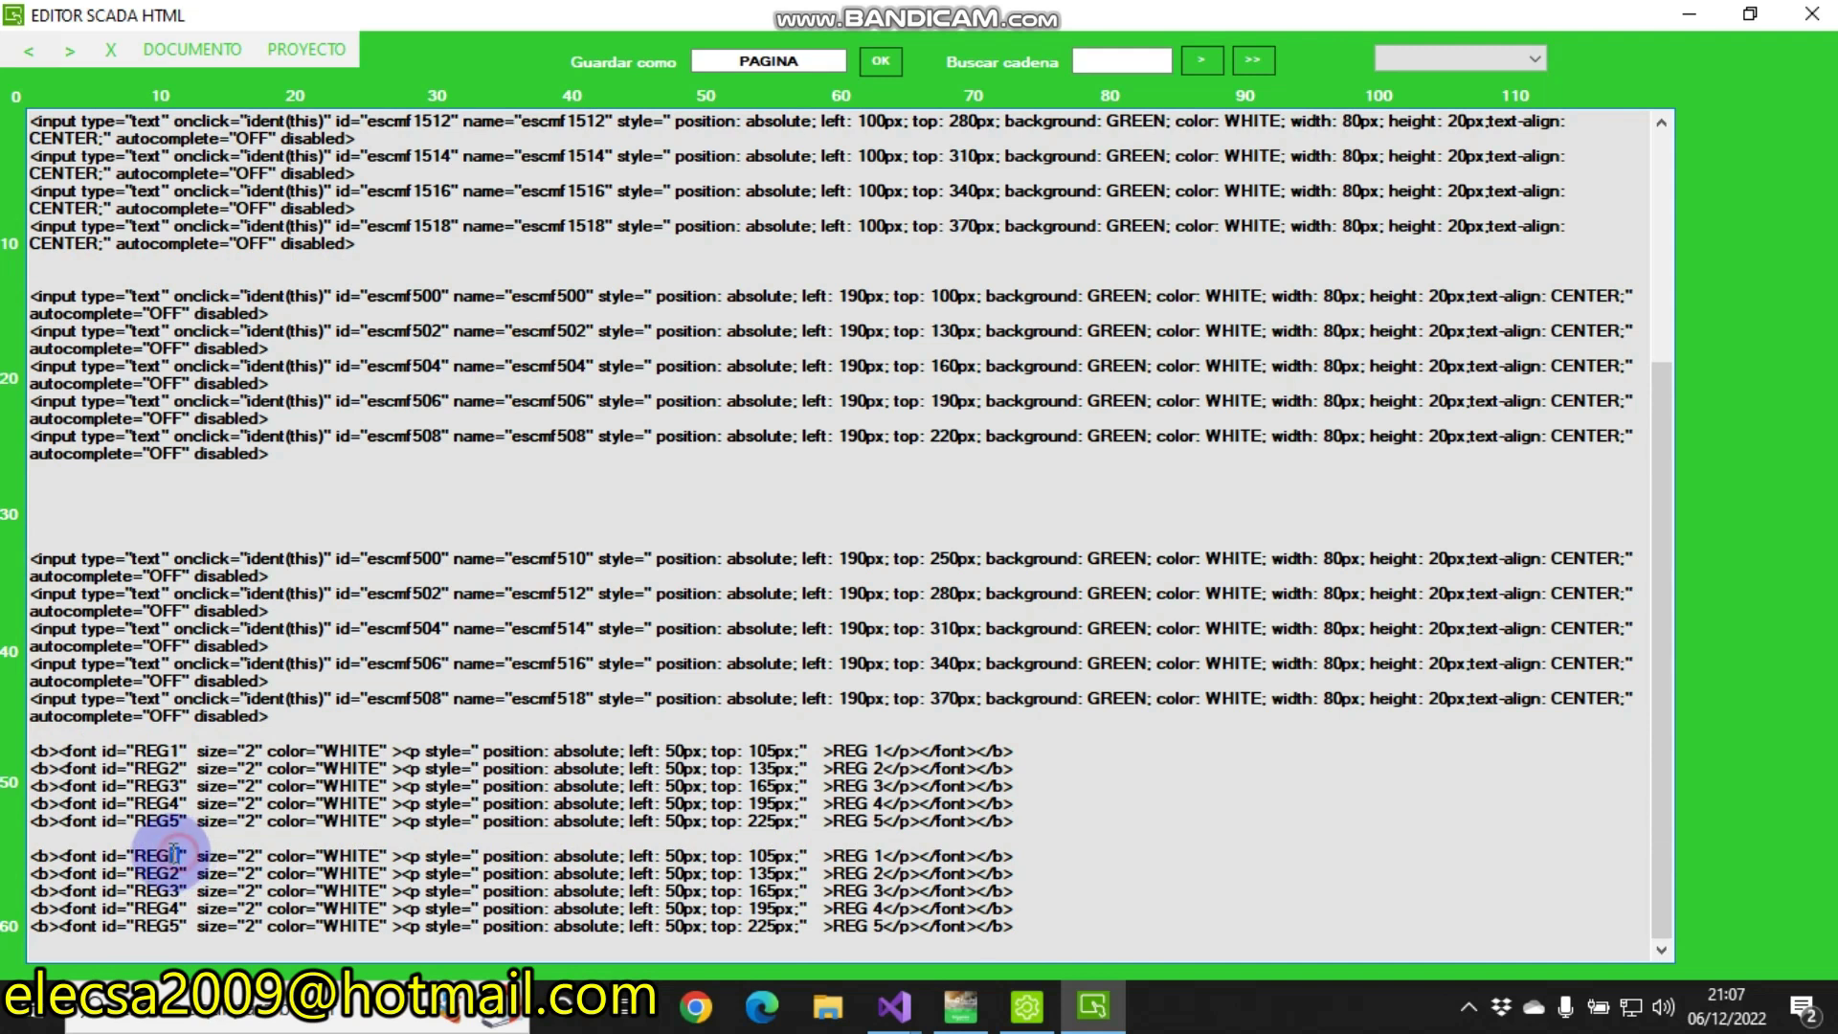
{"action": "key", "text": "Delete"}
{"action": "type", "text": "6"}
{"action": "left_click", "coordinate": [172, 873]}
{"action": "key", "text": "Delete"}
{"action": "type", "text": "7"}
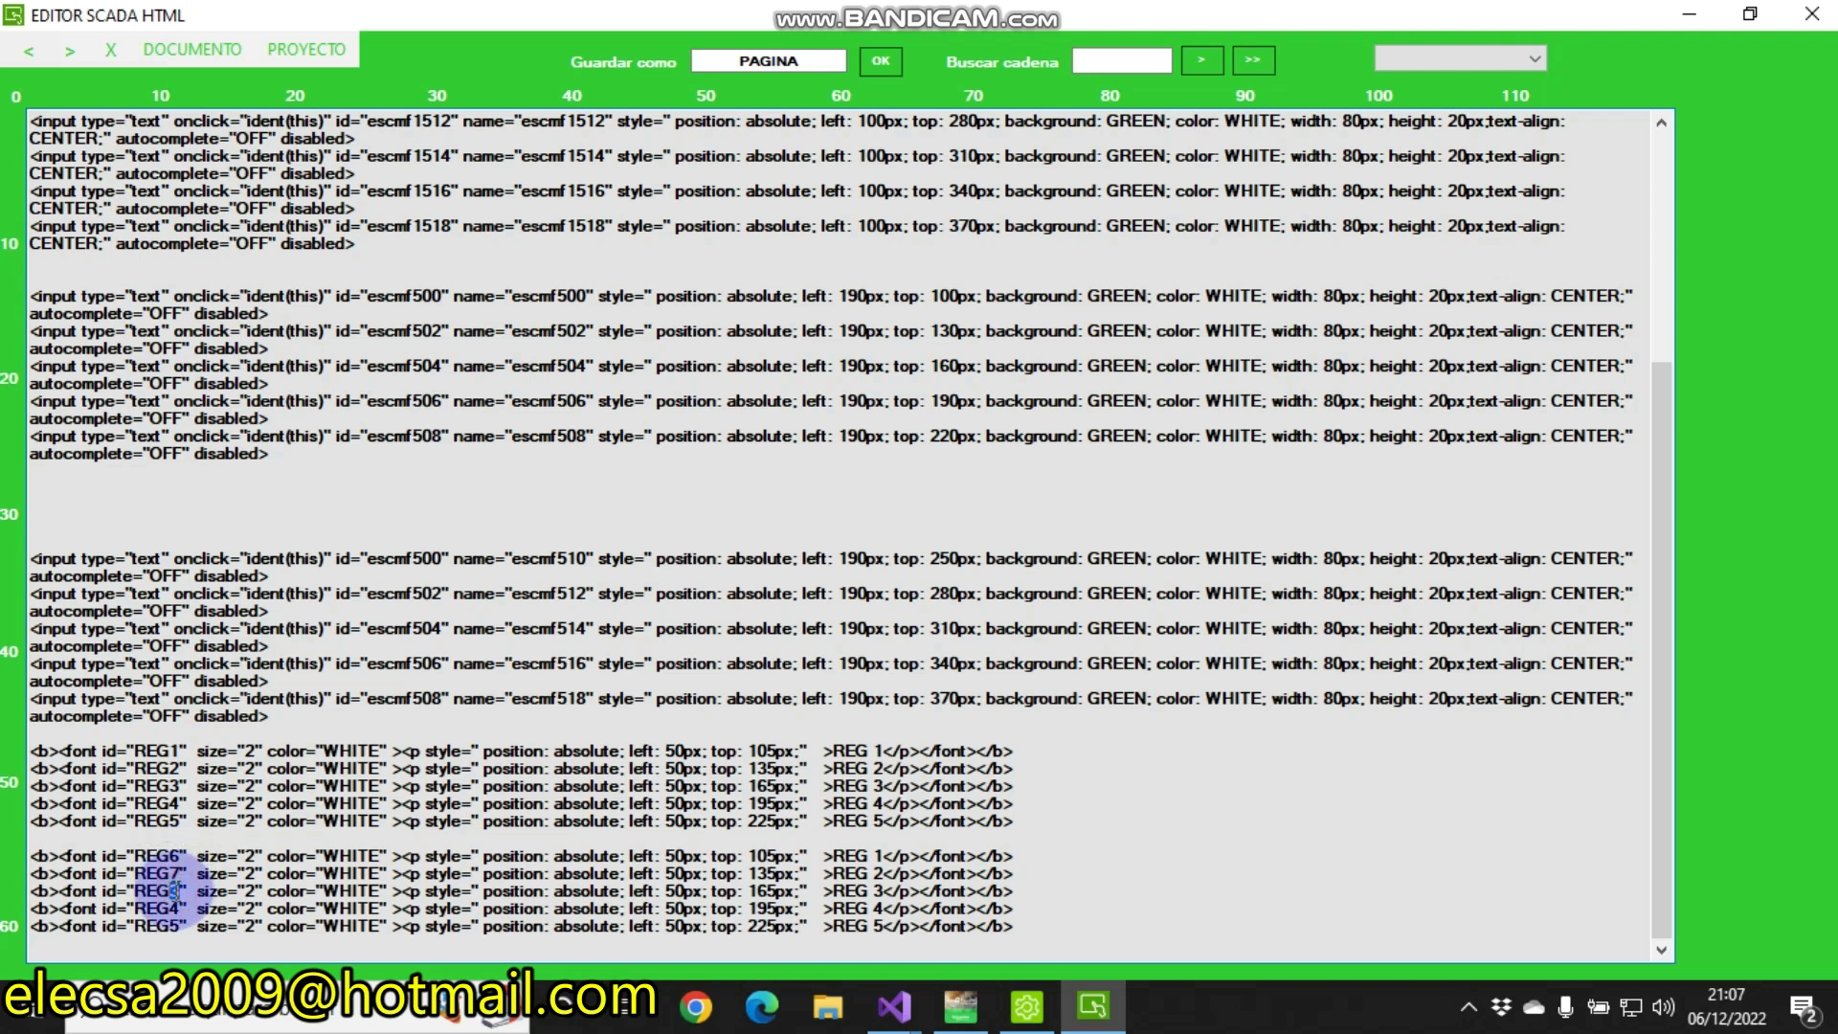
{"action": "key", "text": "Delete"}
{"action": "type", "text": "8"}
{"action": "left_click", "coordinate": [179, 908]}
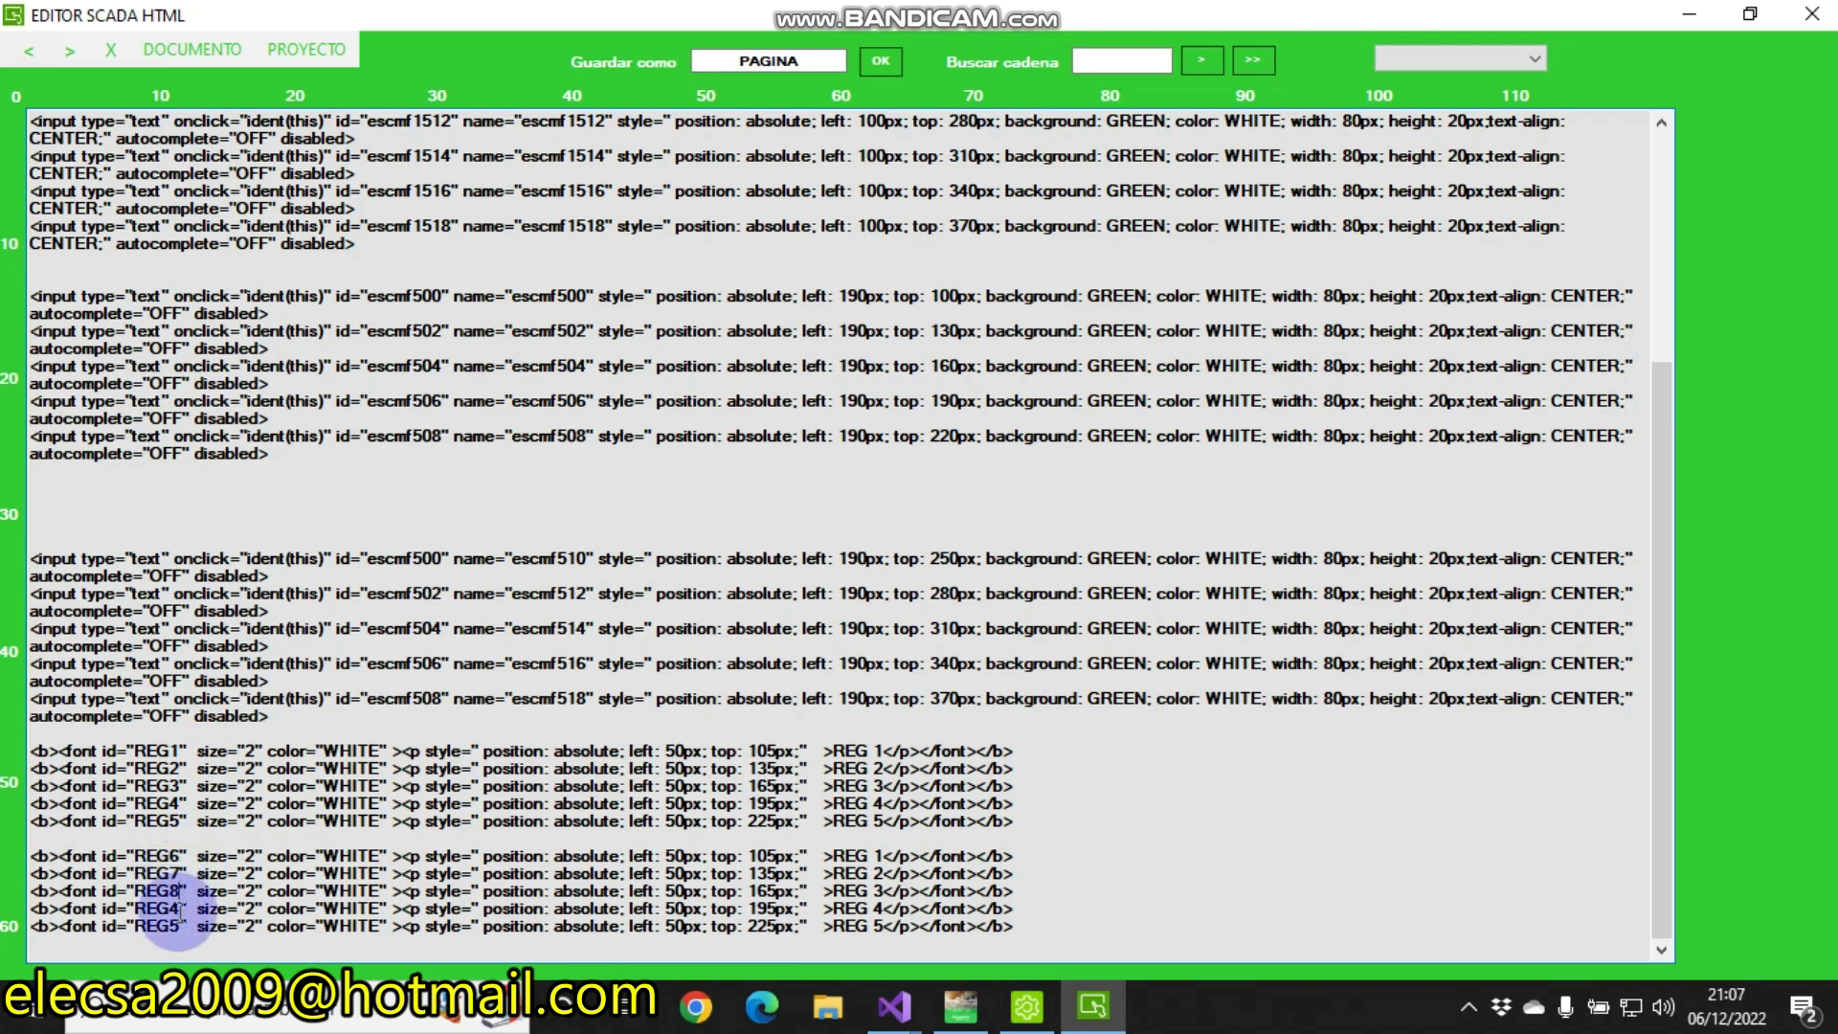
{"action": "key", "text": "shift+Left"}
{"action": "type", "text": "9"}
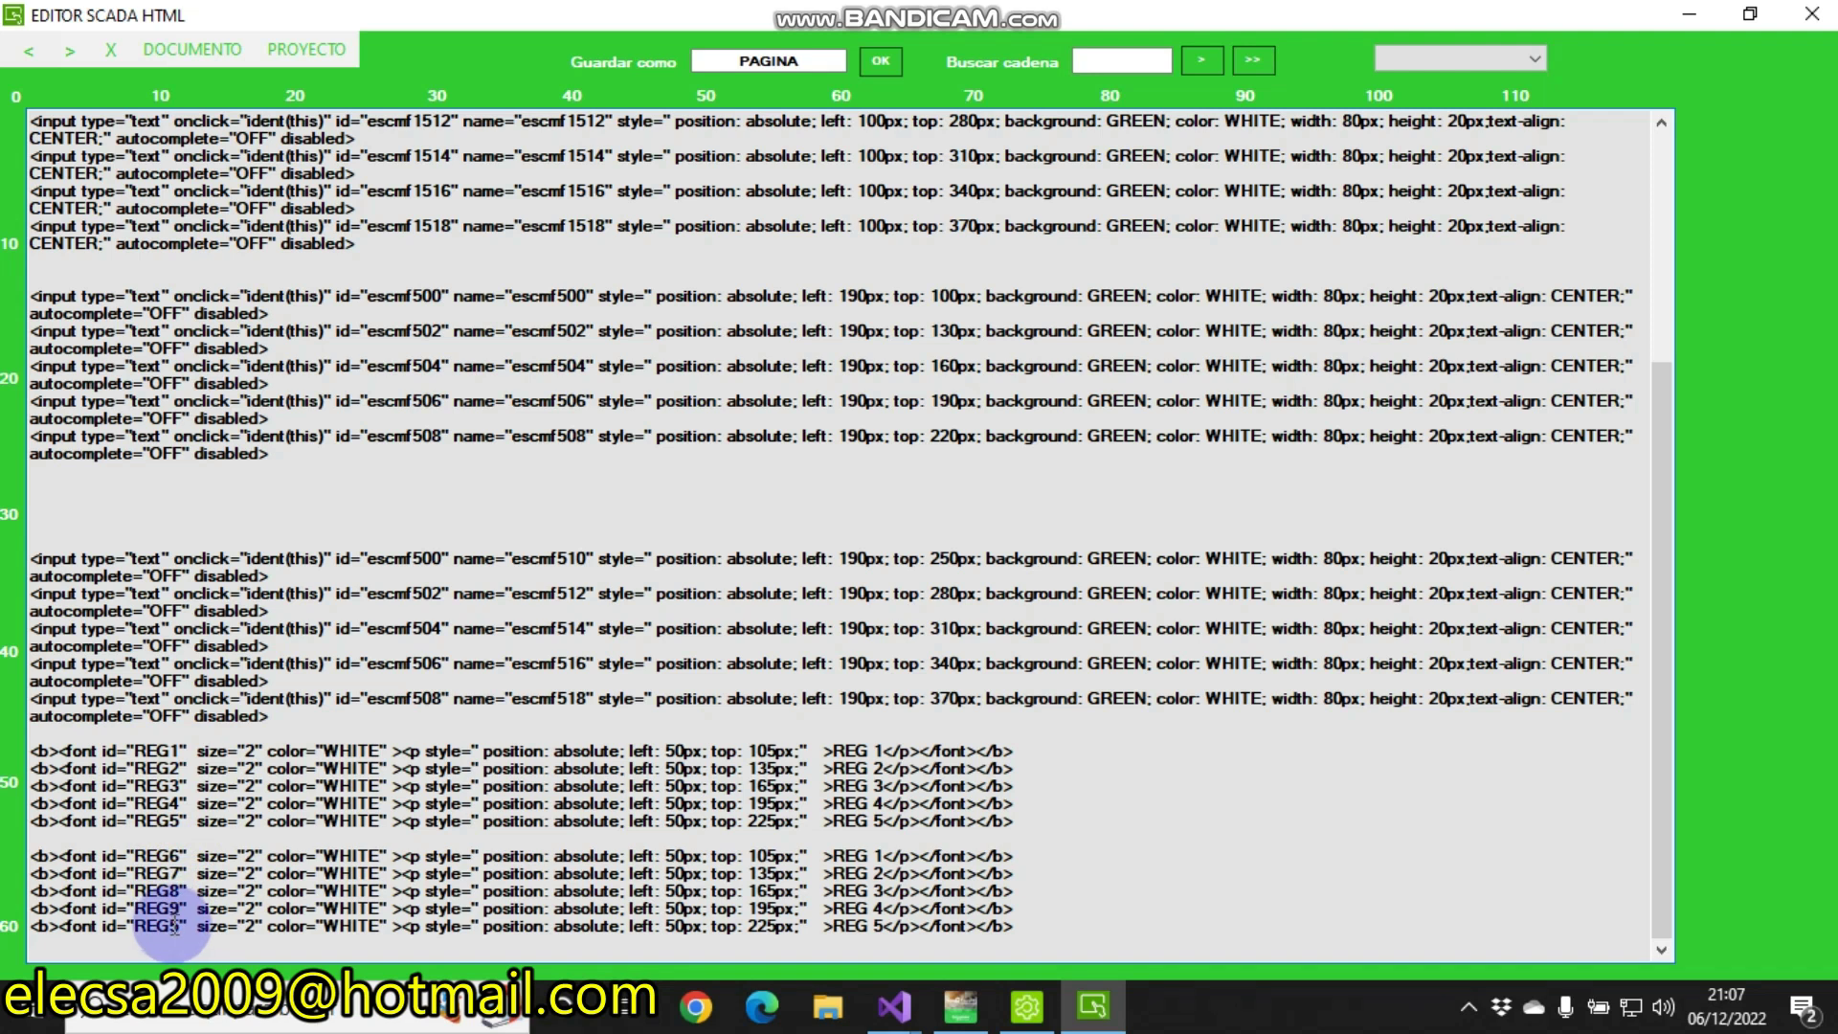
{"action": "left_click", "coordinate": [170, 924]}
{"action": "type", "text": "10"}
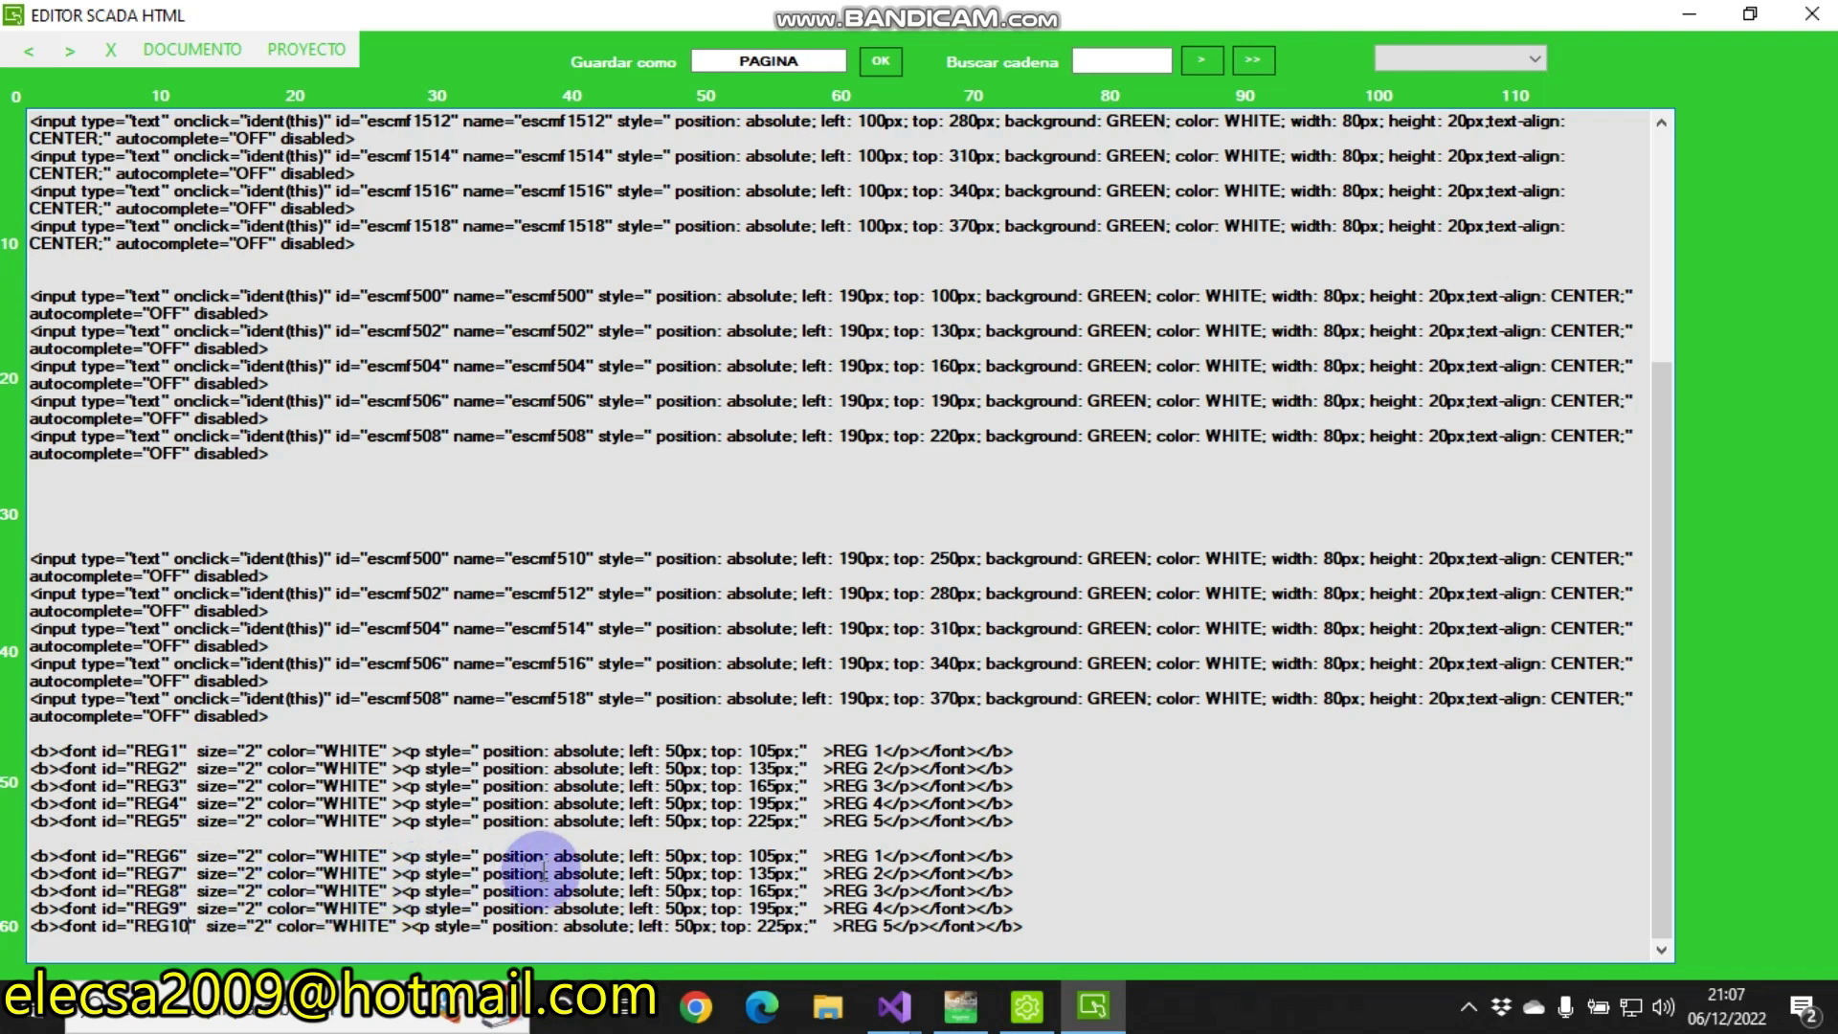
Change the visible label texts in the lower block of label lines to REG 6, REG 7, REG 8, REG 9 and REG 10
{"action": "double_click", "coordinate": [877, 854]}
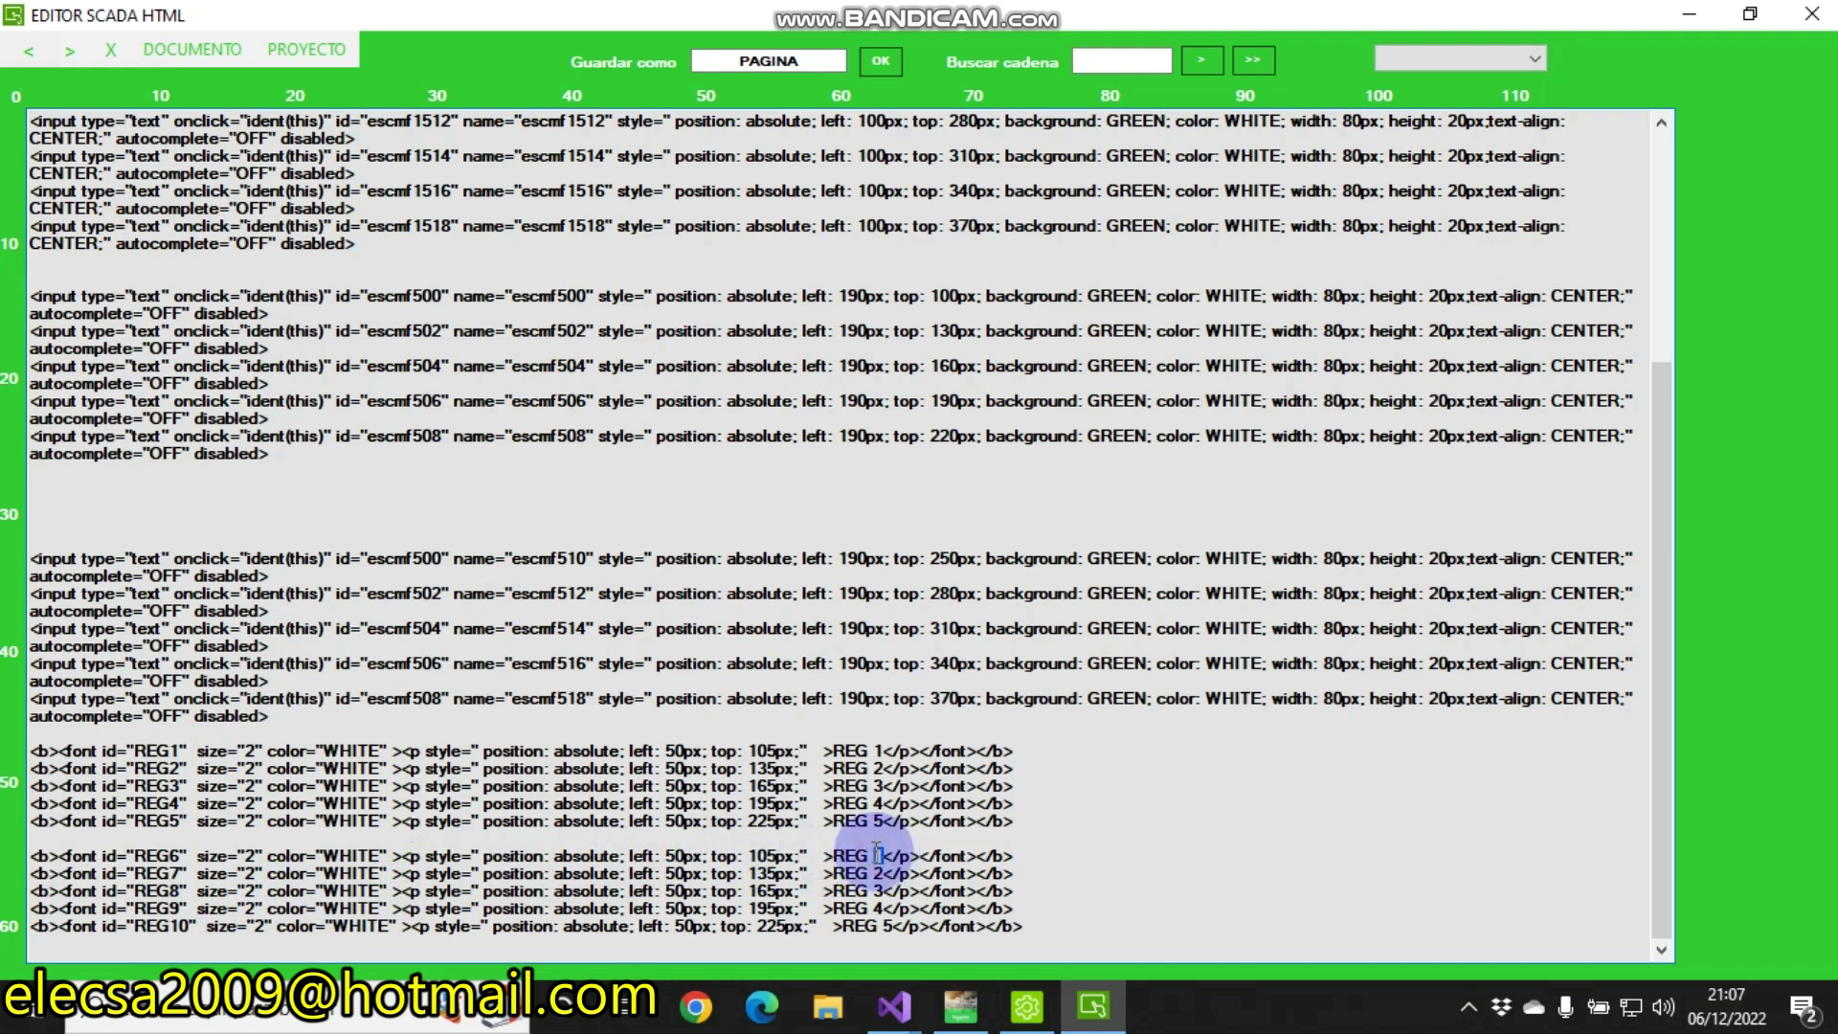
{"action": "type", "text": "6"}
{"action": "double_click", "coordinate": [877, 873]}
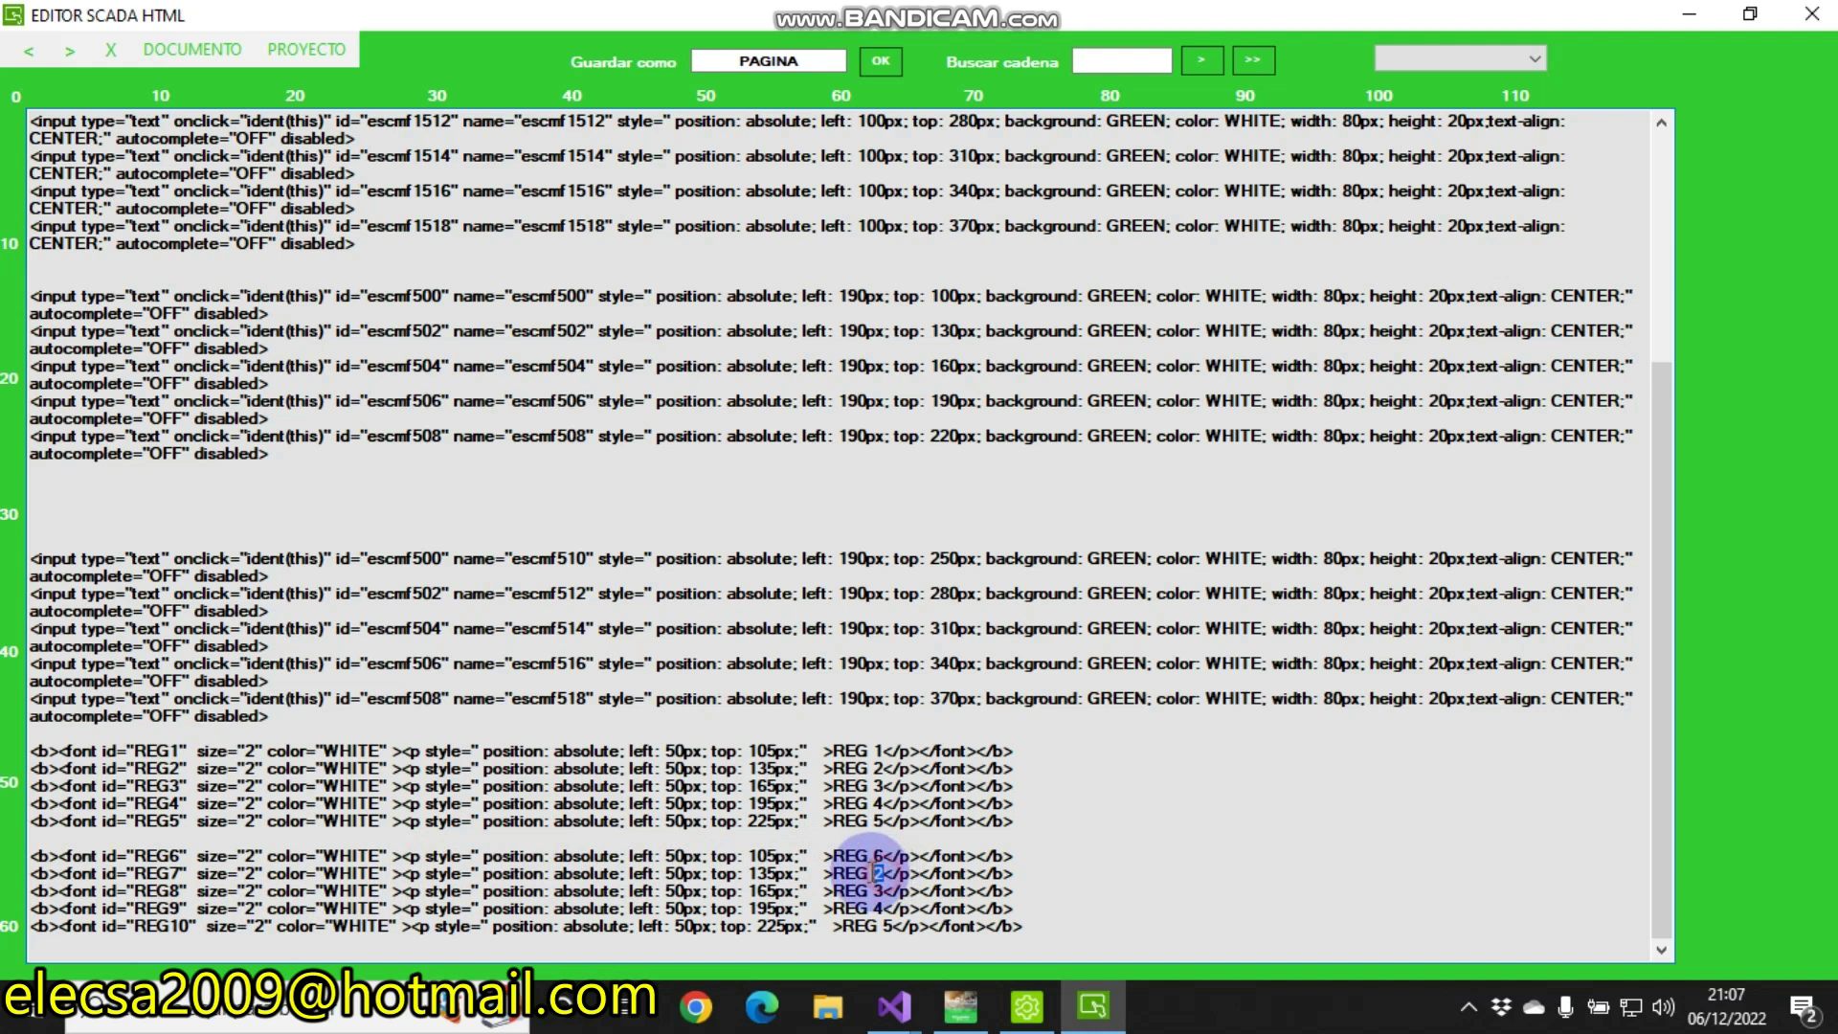
{"action": "type", "text": "7"}
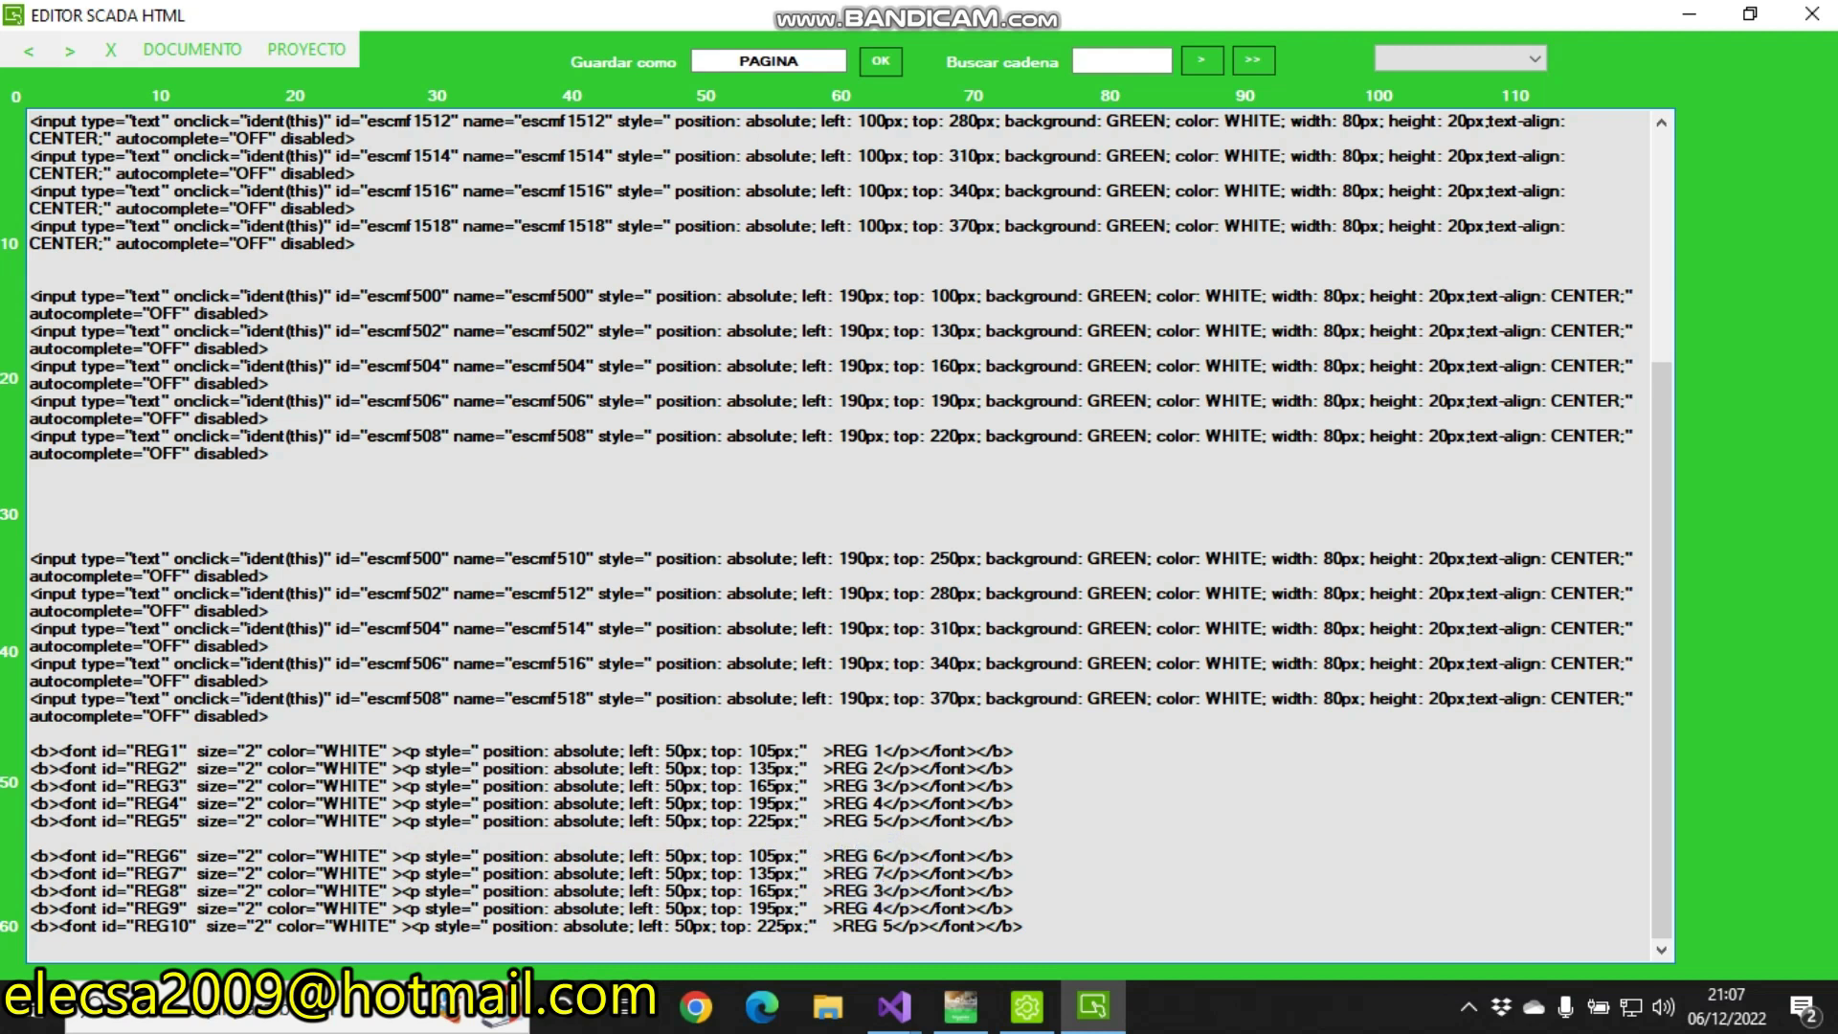
{"action": "double_click", "coordinate": [877, 890]}
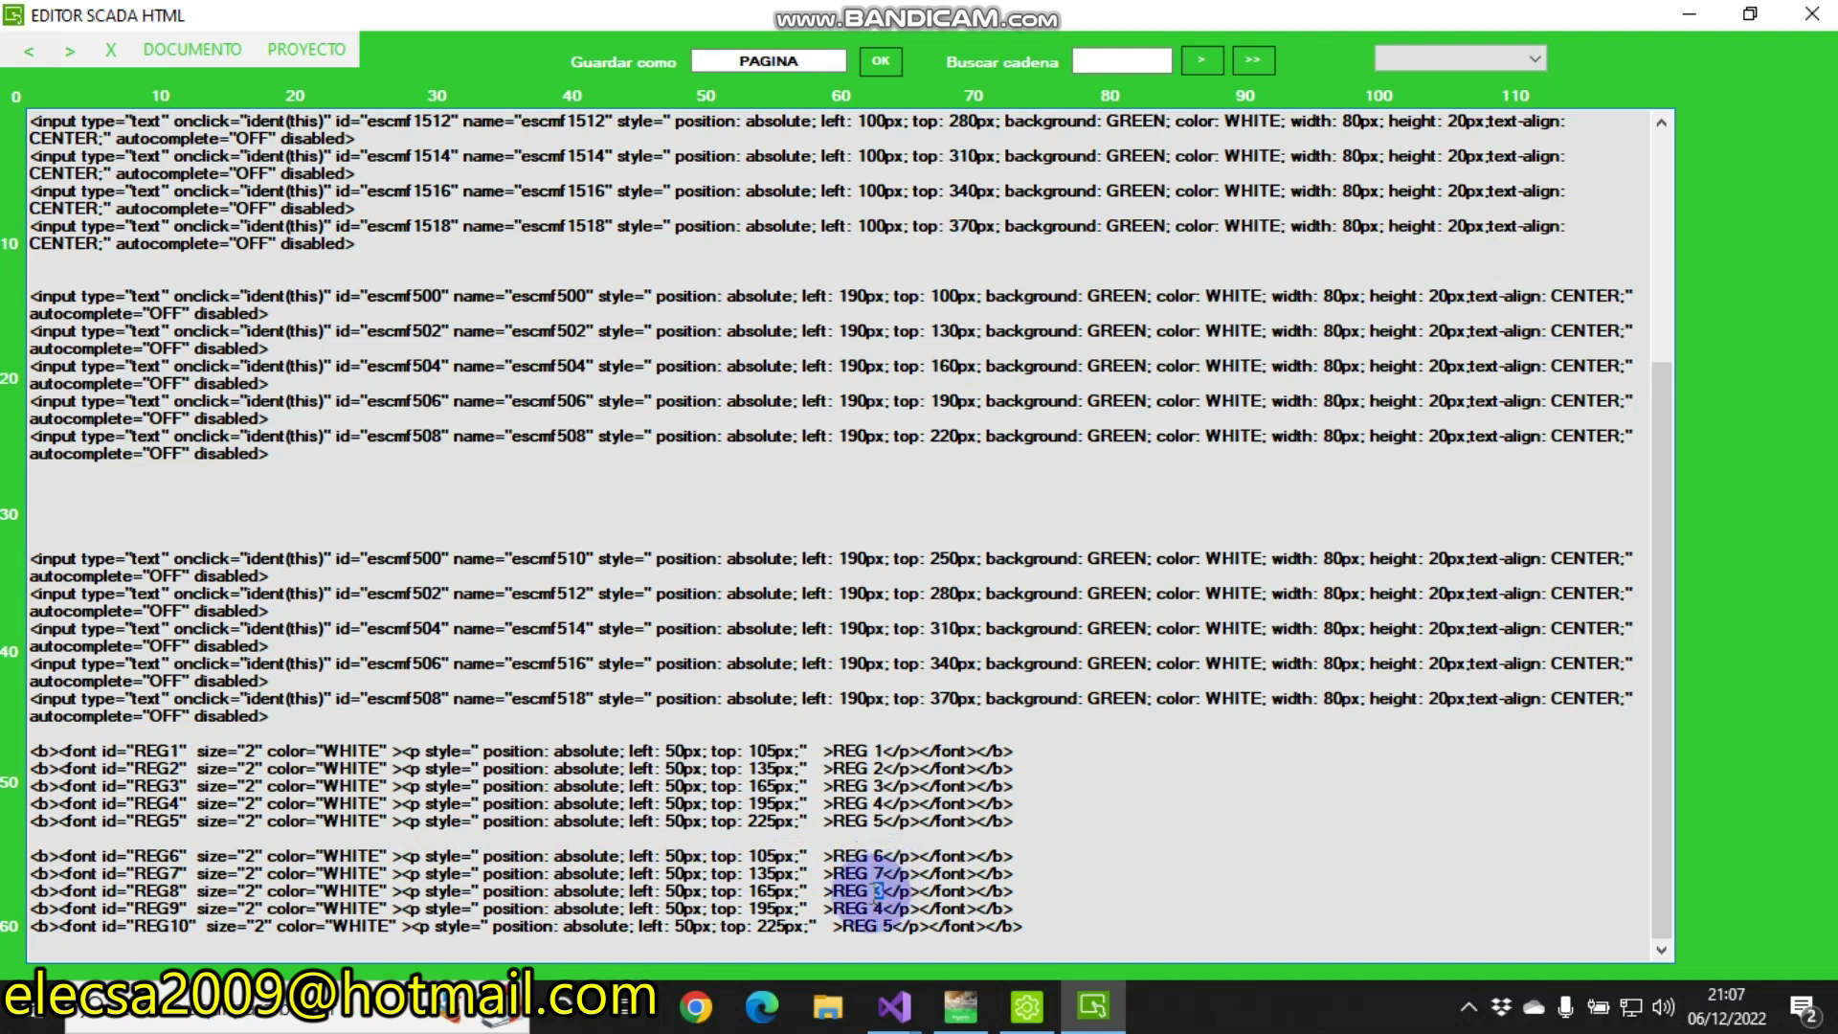
{"action": "type", "text": "8"}
{"action": "double_click", "coordinate": [877, 907]}
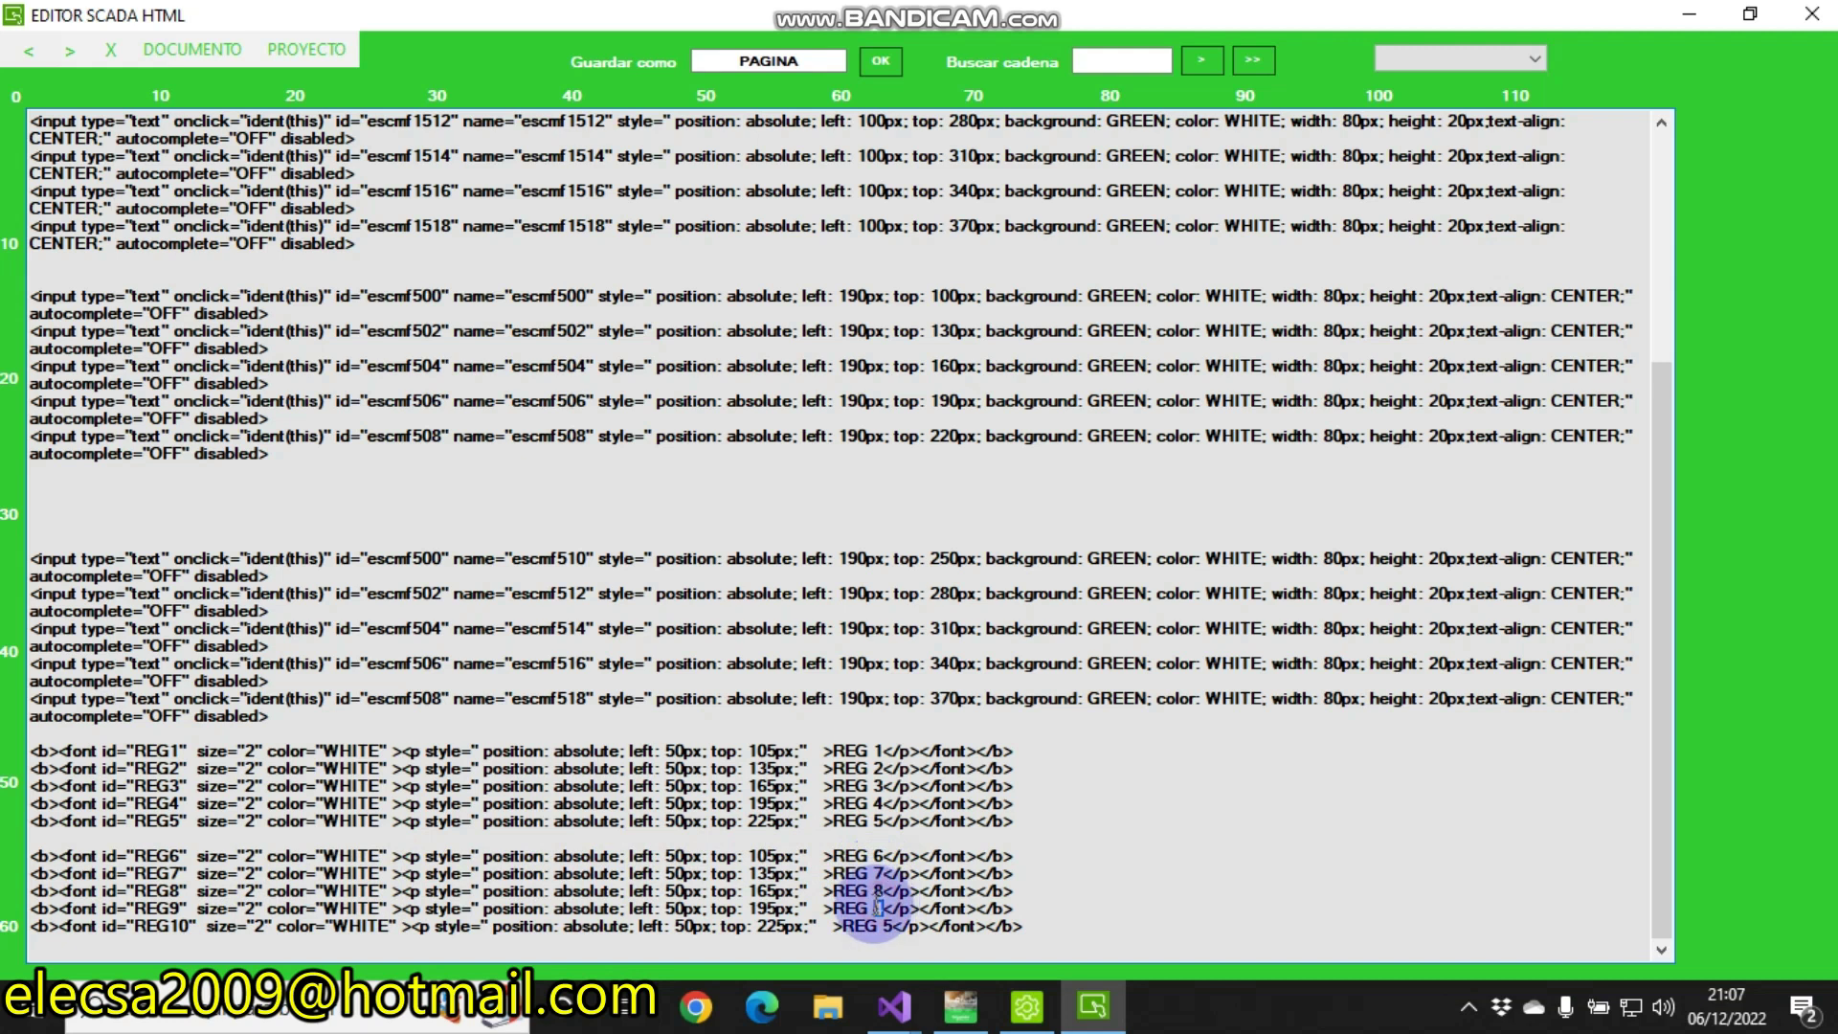
{"action": "type", "text": "9"}
{"action": "double_click", "coordinate": [888, 926]}
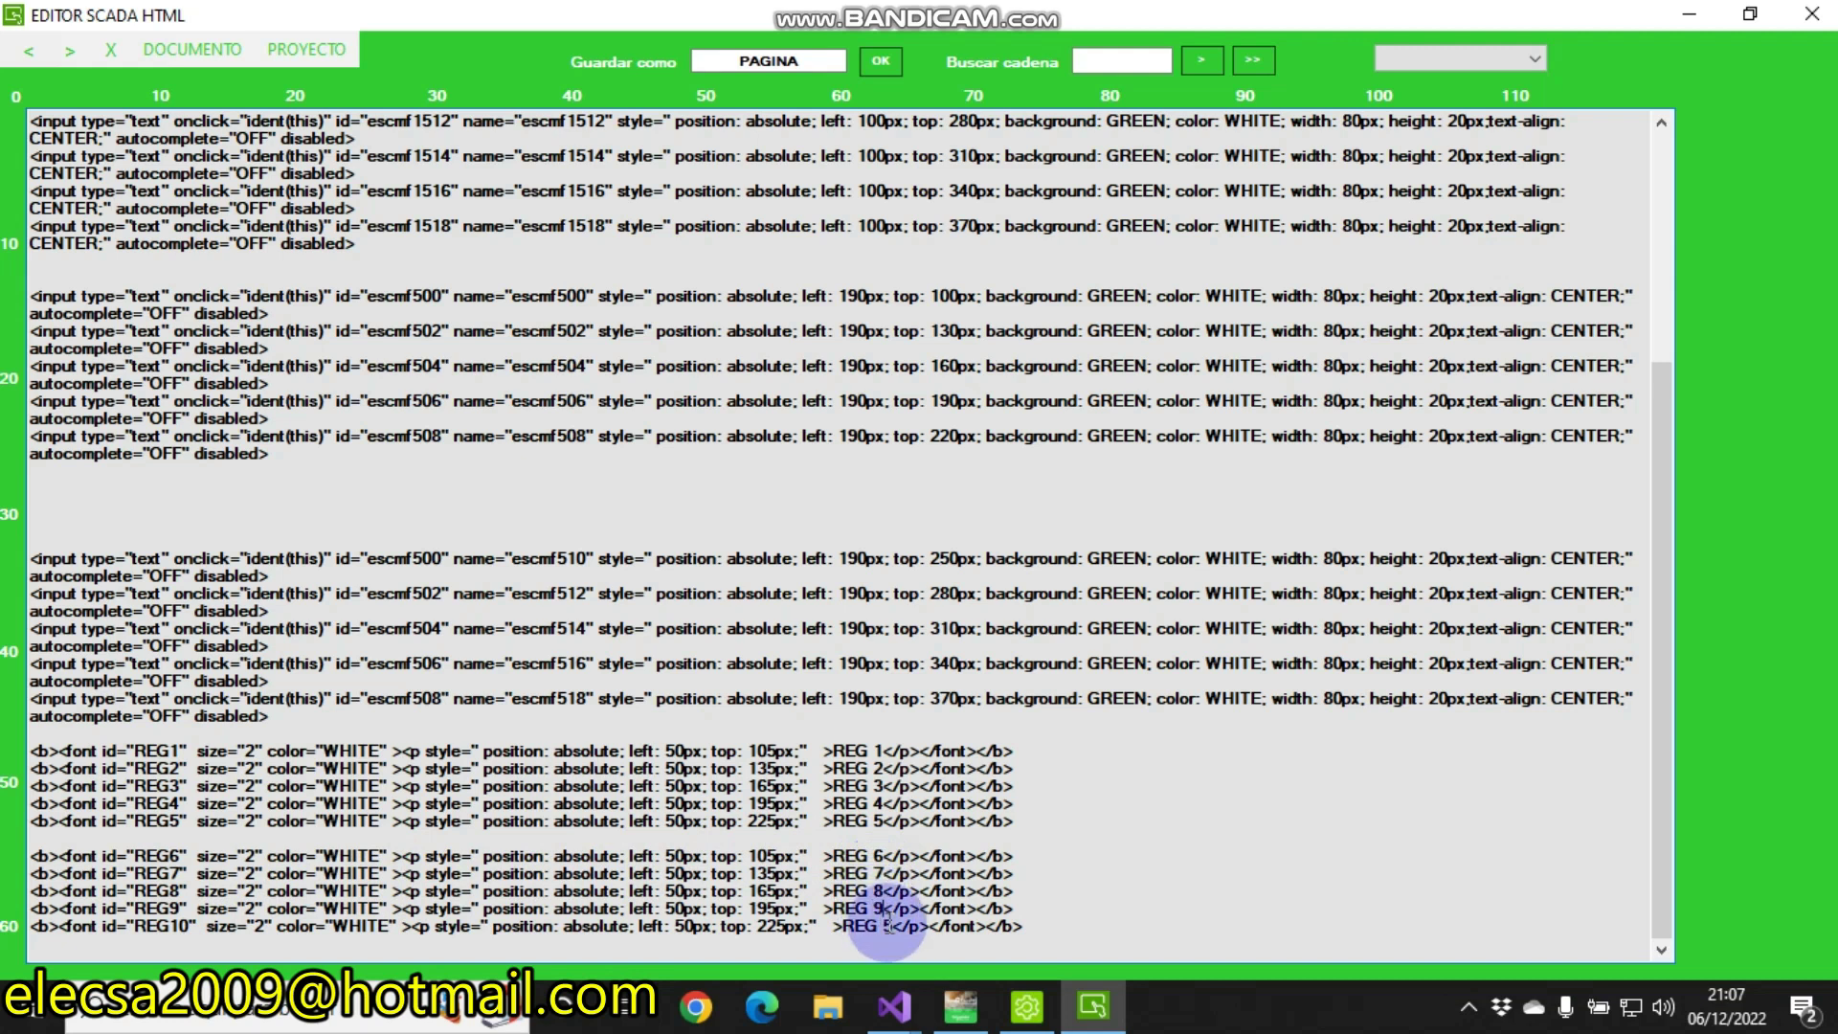
{"action": "type", "text": "10"}
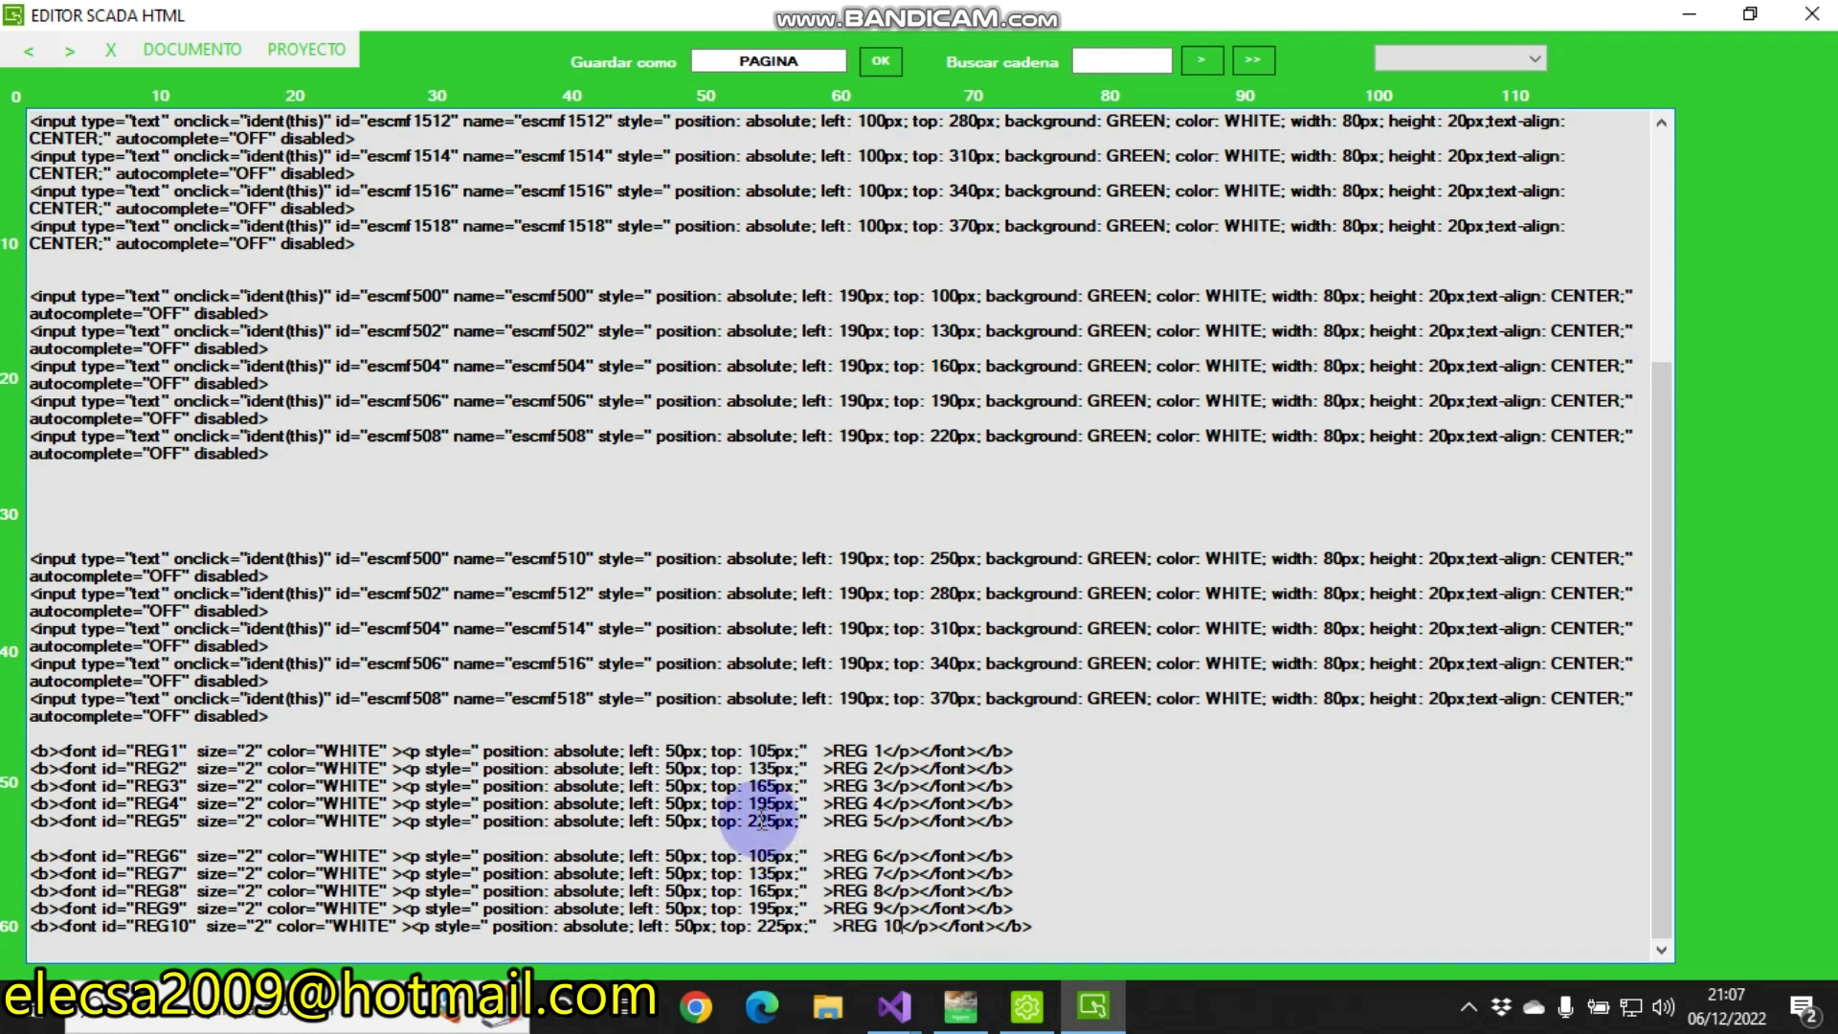
Set the top positions of the REG6 to REG10 label lines to 255px, 285px, 315px, 345px and 375px
{"action": "left_click_drag", "start_coordinate": [769, 854], "coordinate": [756, 854]}
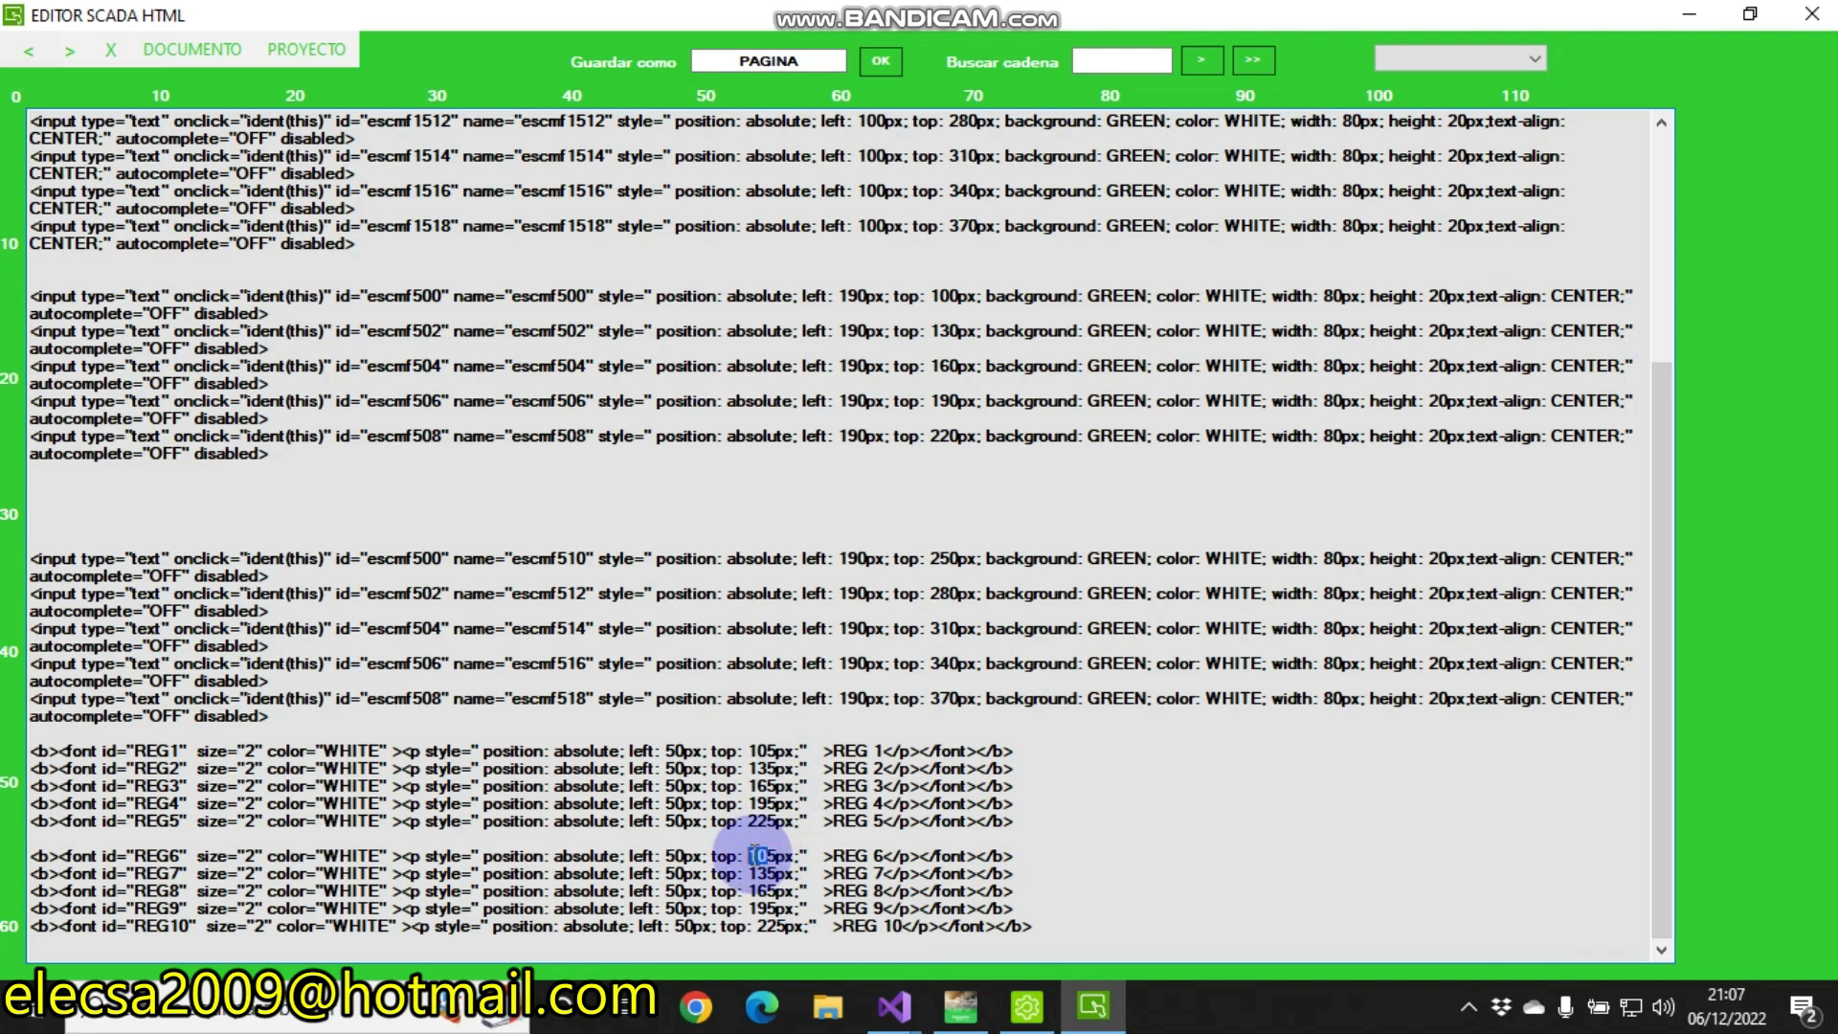
{"action": "type", "text": "25"}
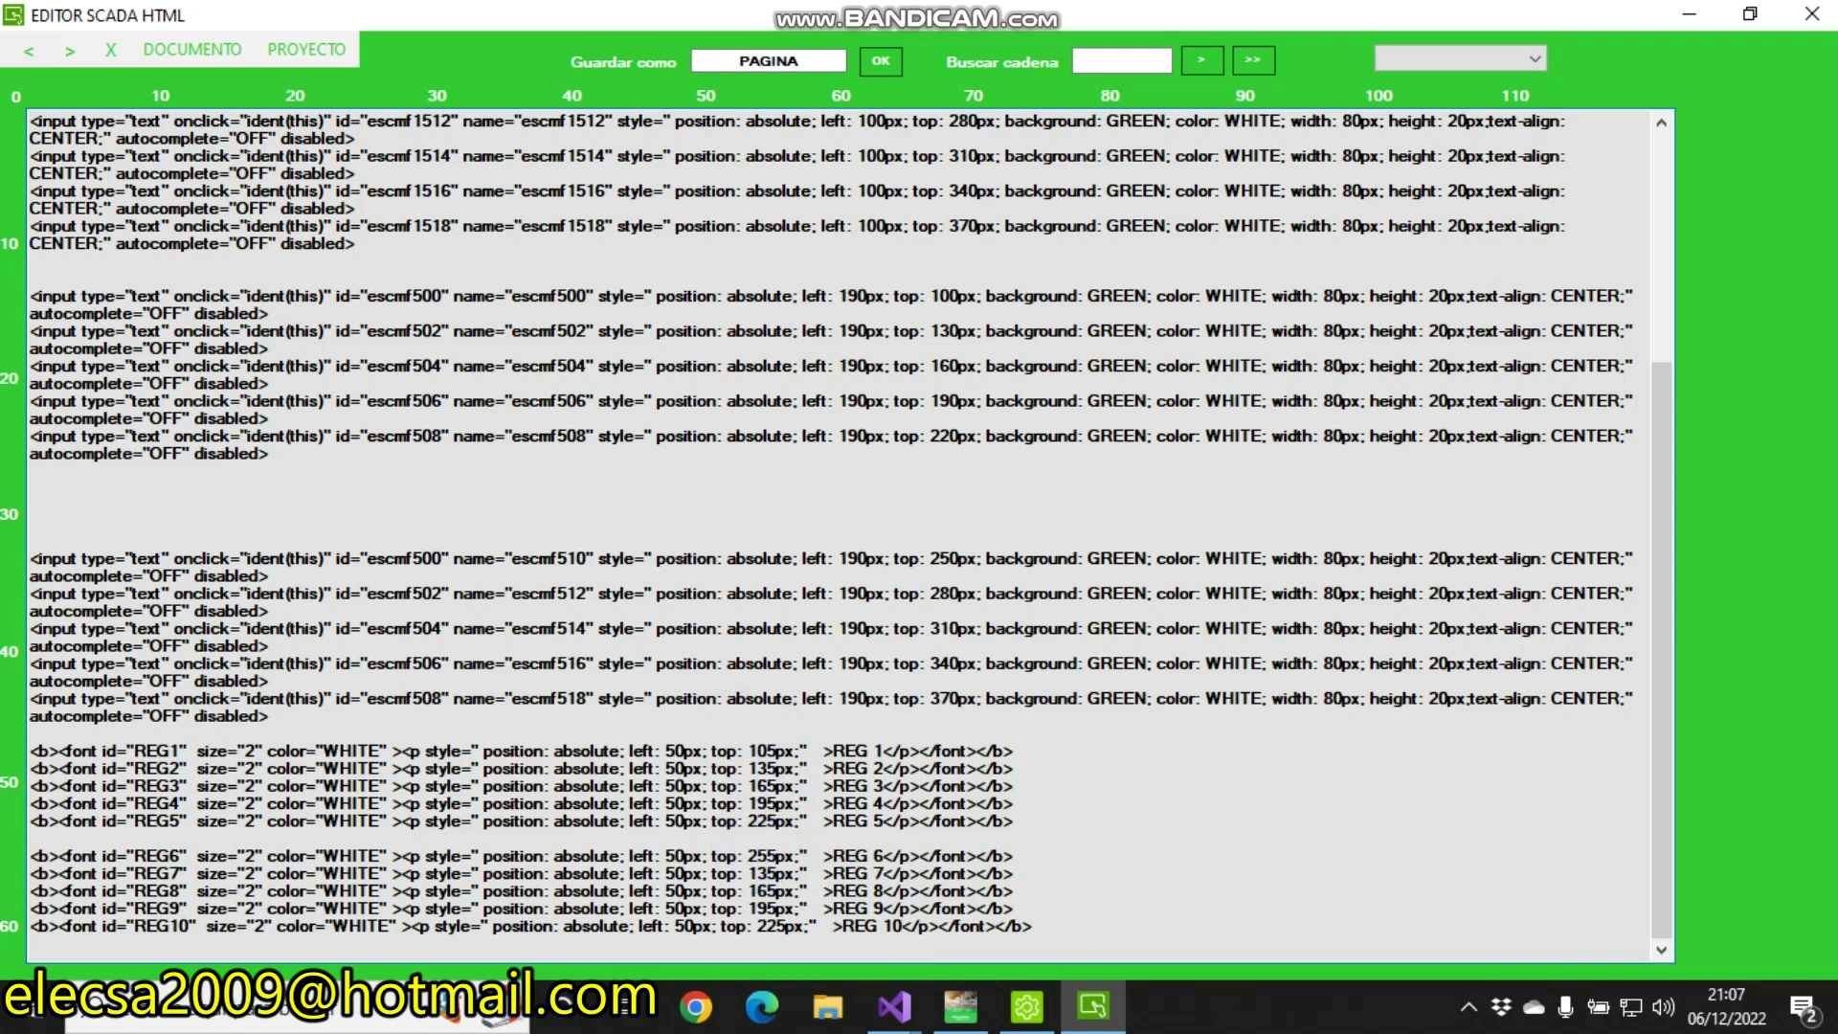
{"action": "left_click_drag", "start_coordinate": [767, 873], "coordinate": [750, 874]}
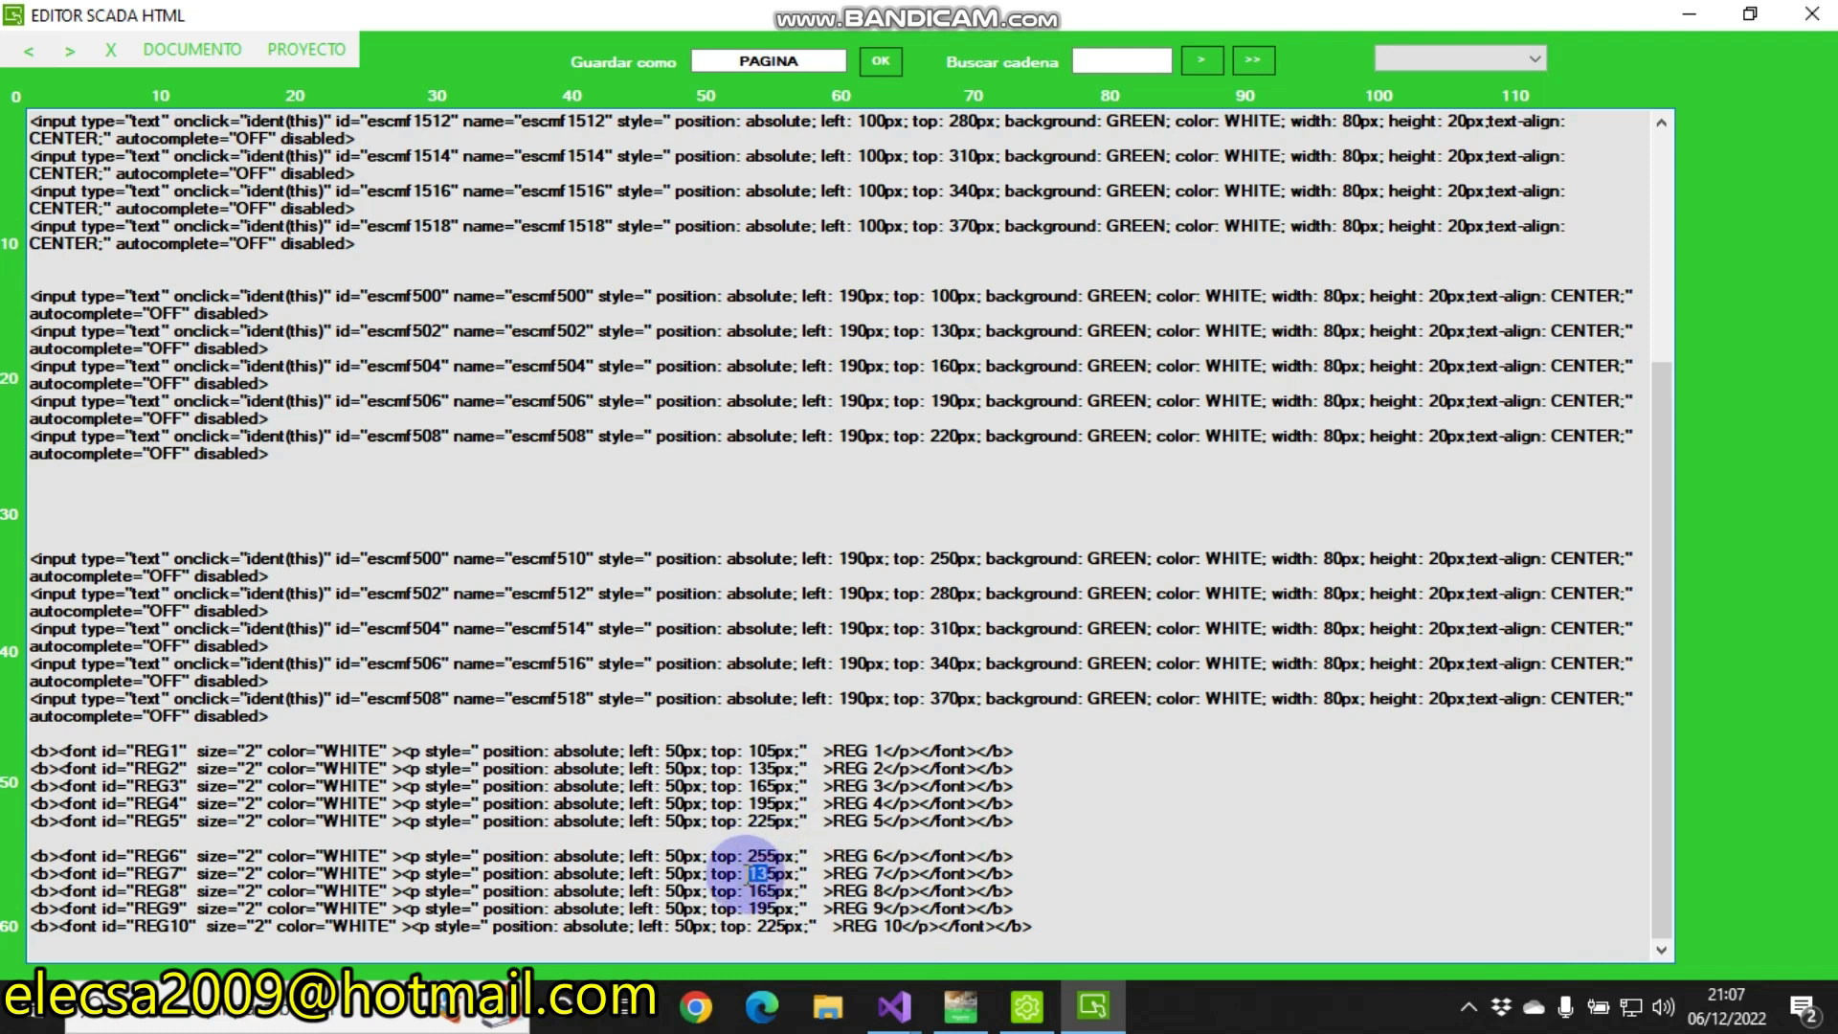
{"action": "type", "text": "28"}
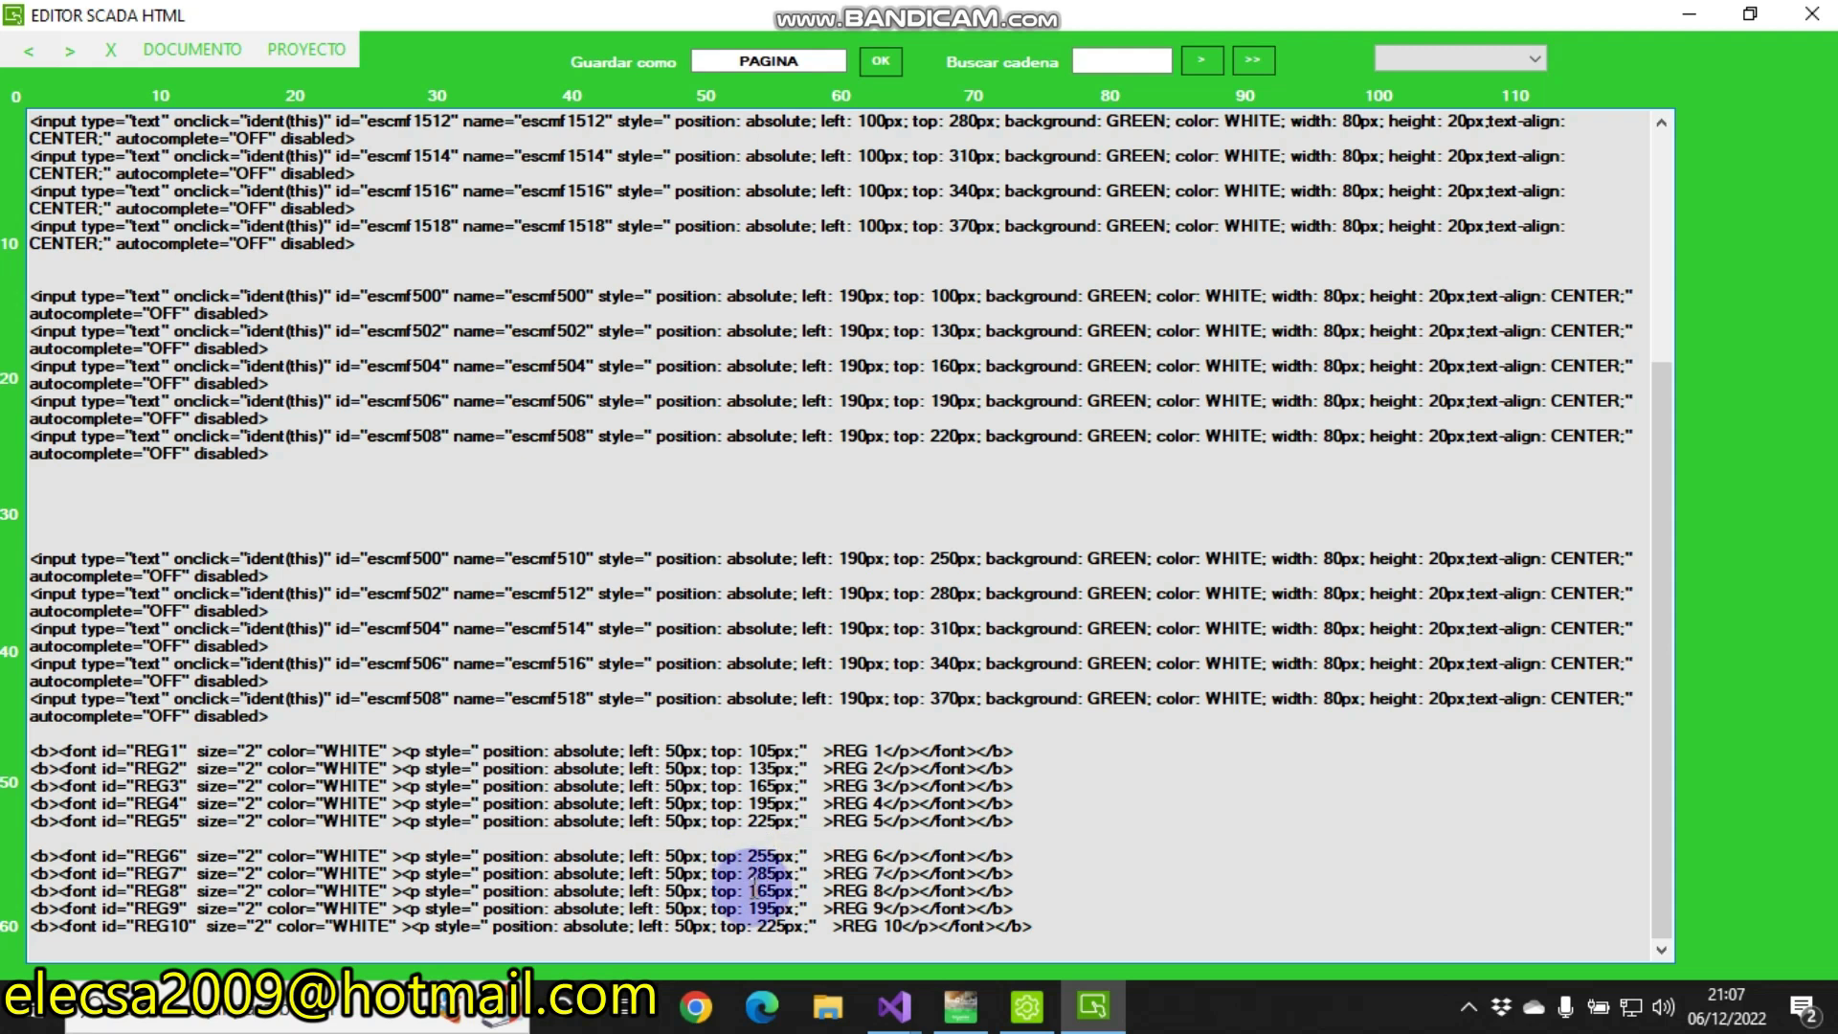
{"action": "left_click_drag", "start_coordinate": [768, 890], "coordinate": [750, 891]}
{"action": "type", "text": "31"}
{"action": "left_click_drag", "start_coordinate": [769, 907], "coordinate": [751, 909]}
{"action": "type", "text": "34"}
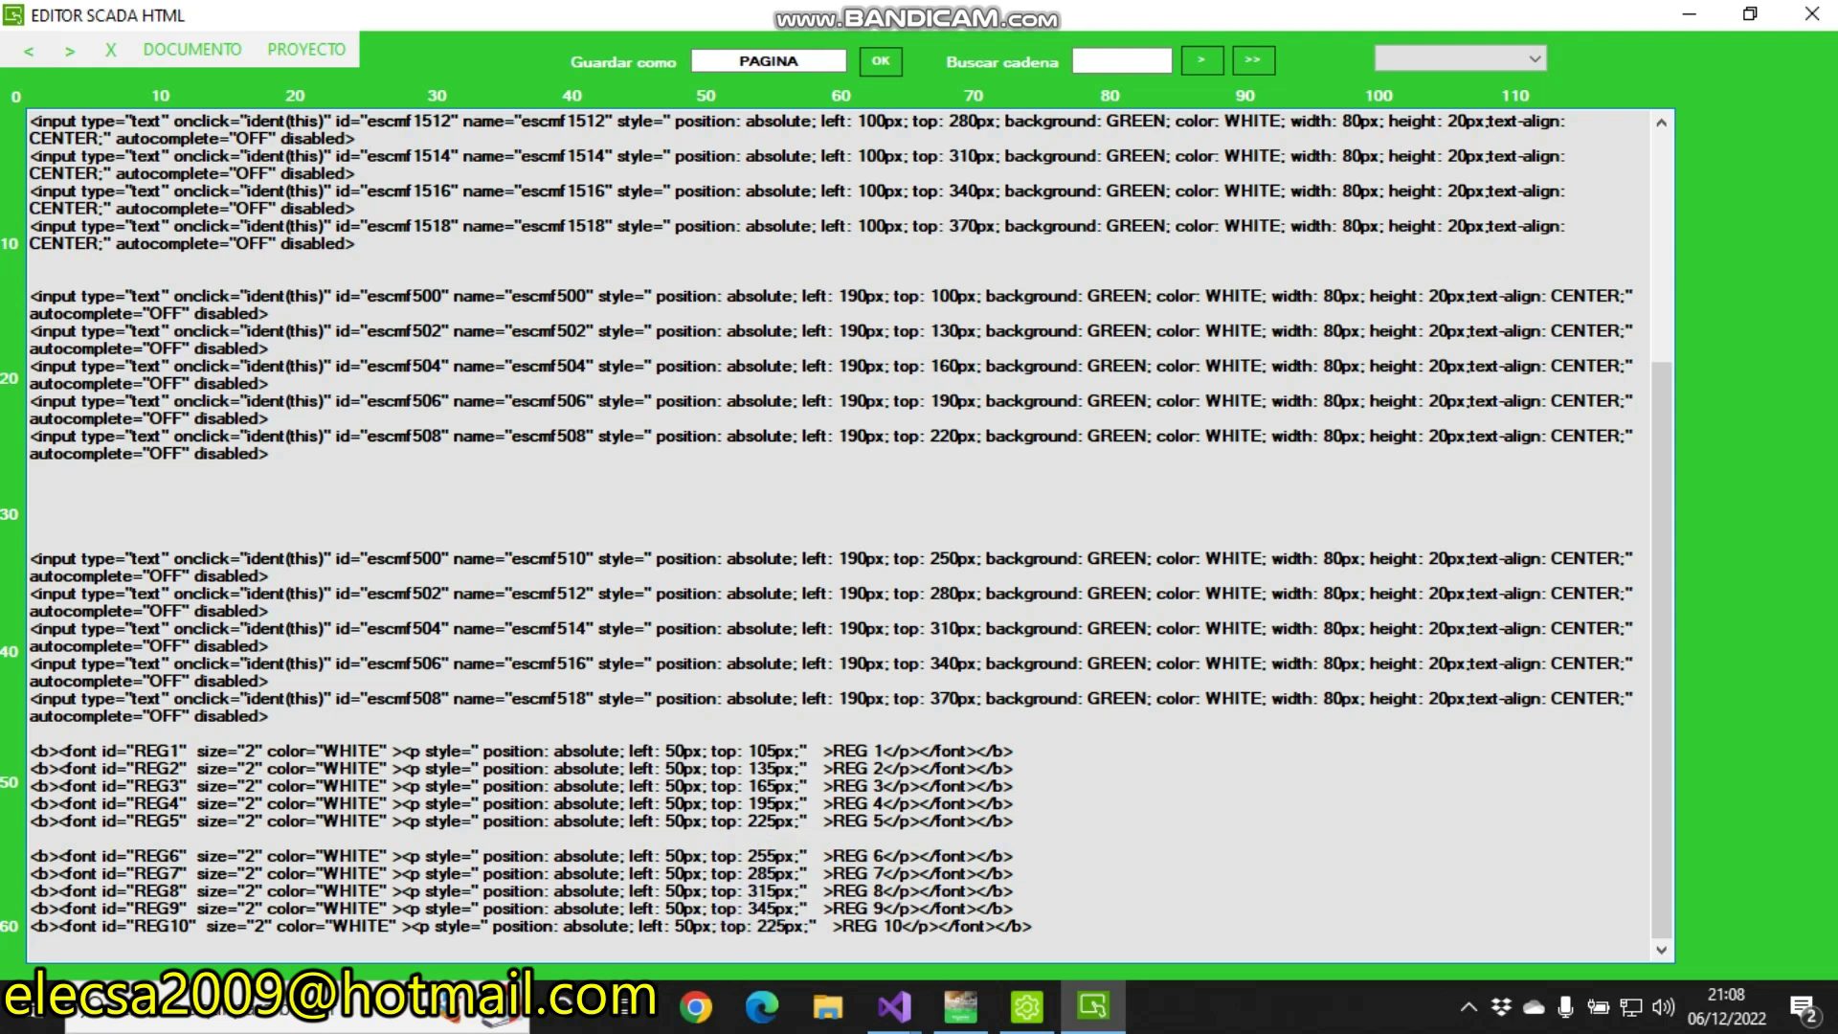
{"action": "left_click_drag", "start_coordinate": [777, 925], "coordinate": [759, 926]}
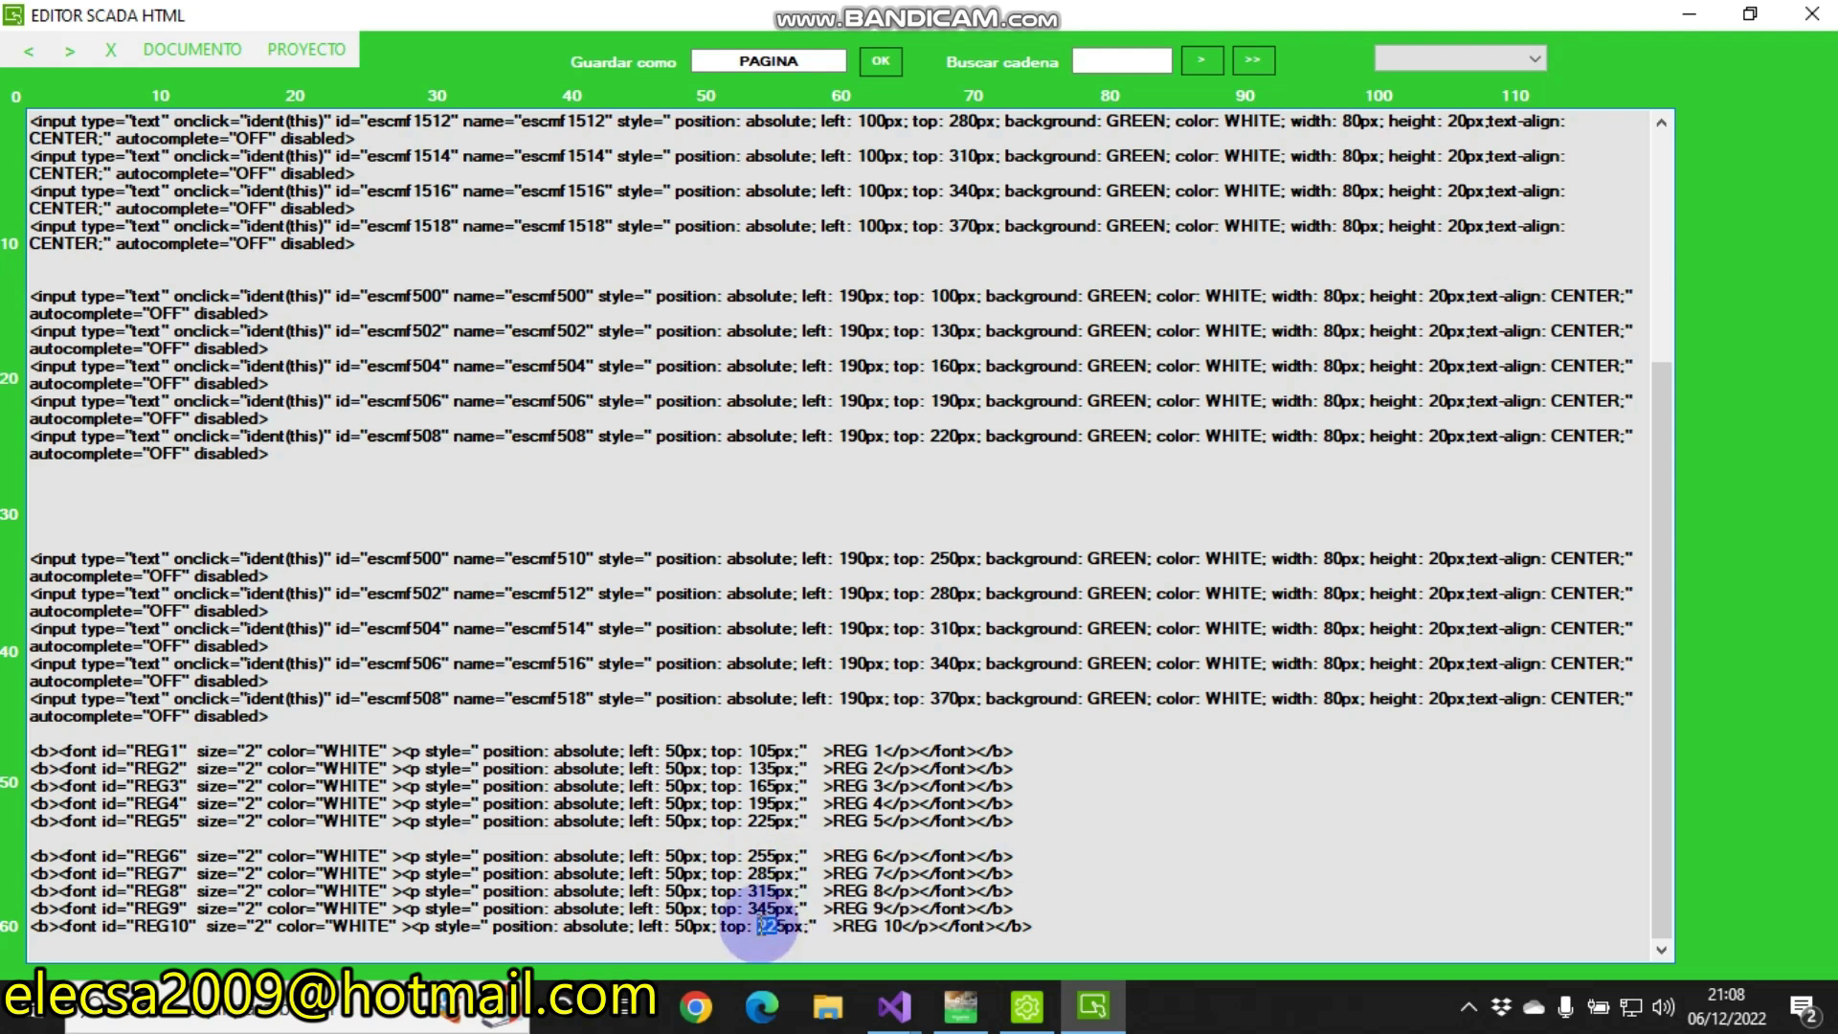
{"action": "type", "text": "37"}
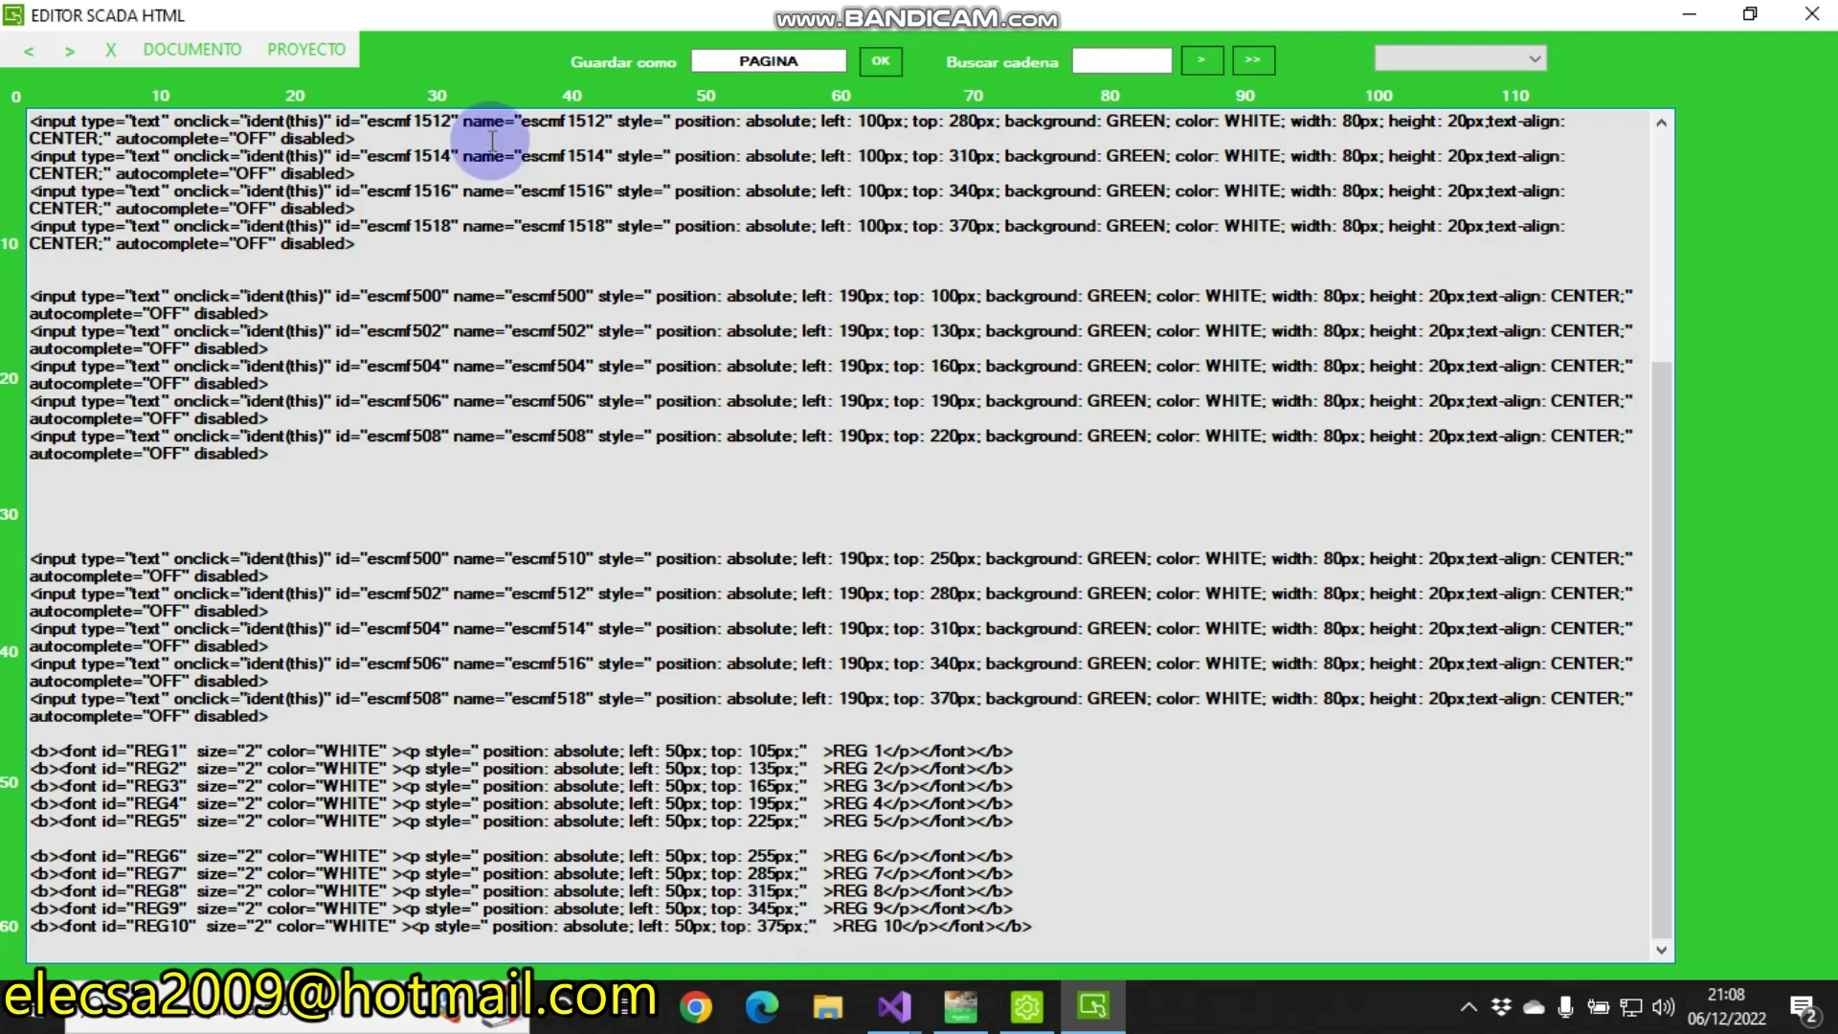
Show the rendered page and reload the document to check the edited register labels
{"action": "left_click", "coordinate": [199, 53]}
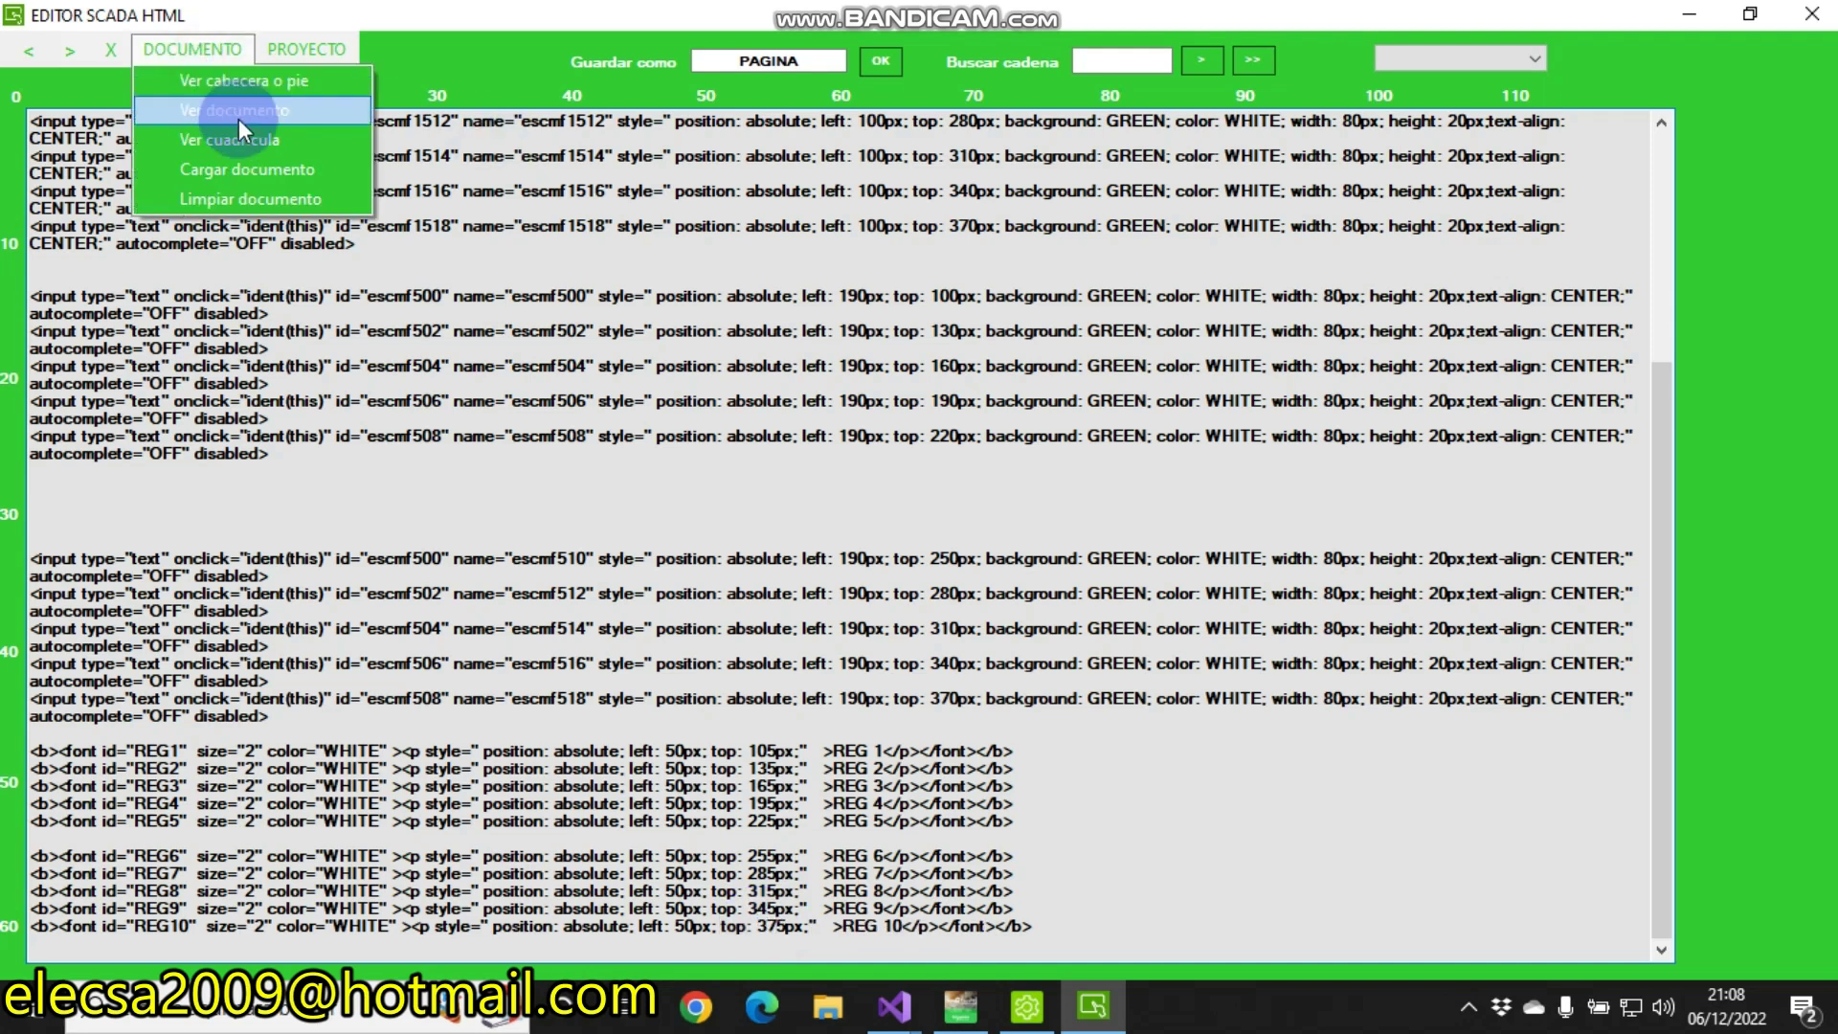
{"action": "left_click", "coordinate": [238, 118]}
{"action": "left_click", "coordinate": [182, 50]}
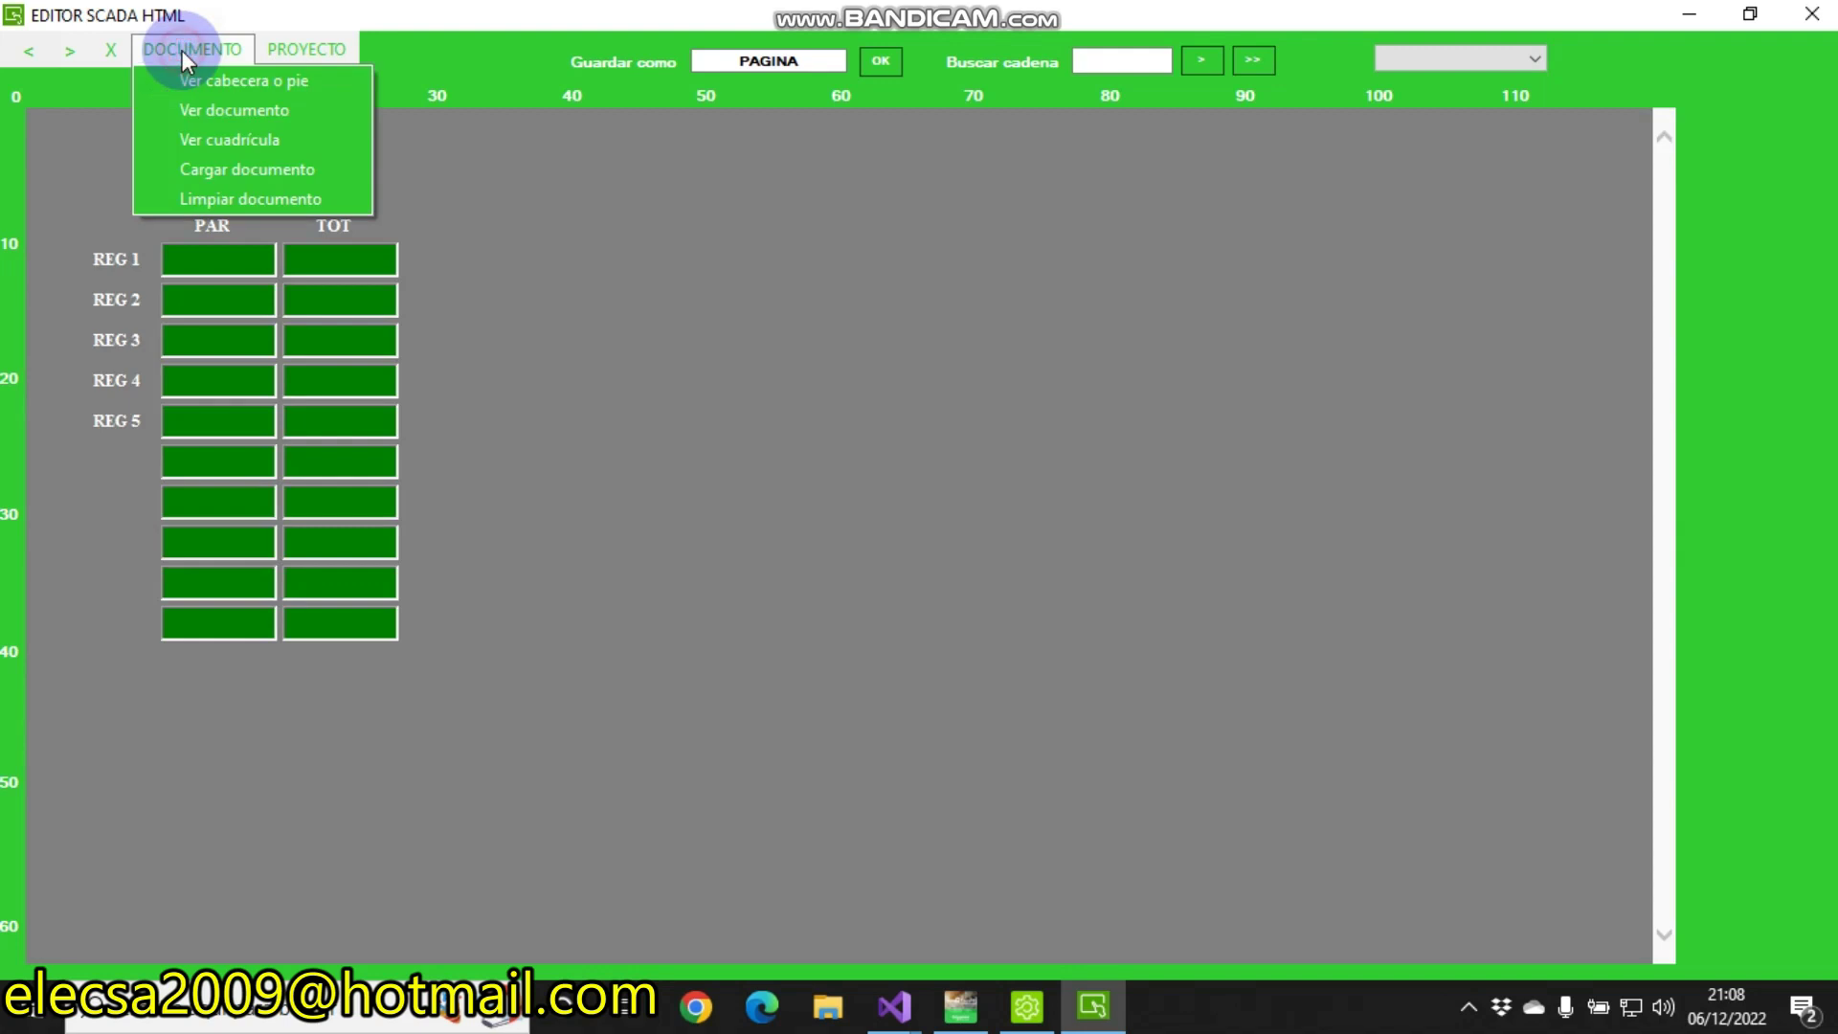
{"action": "left_click", "coordinate": [239, 170]}
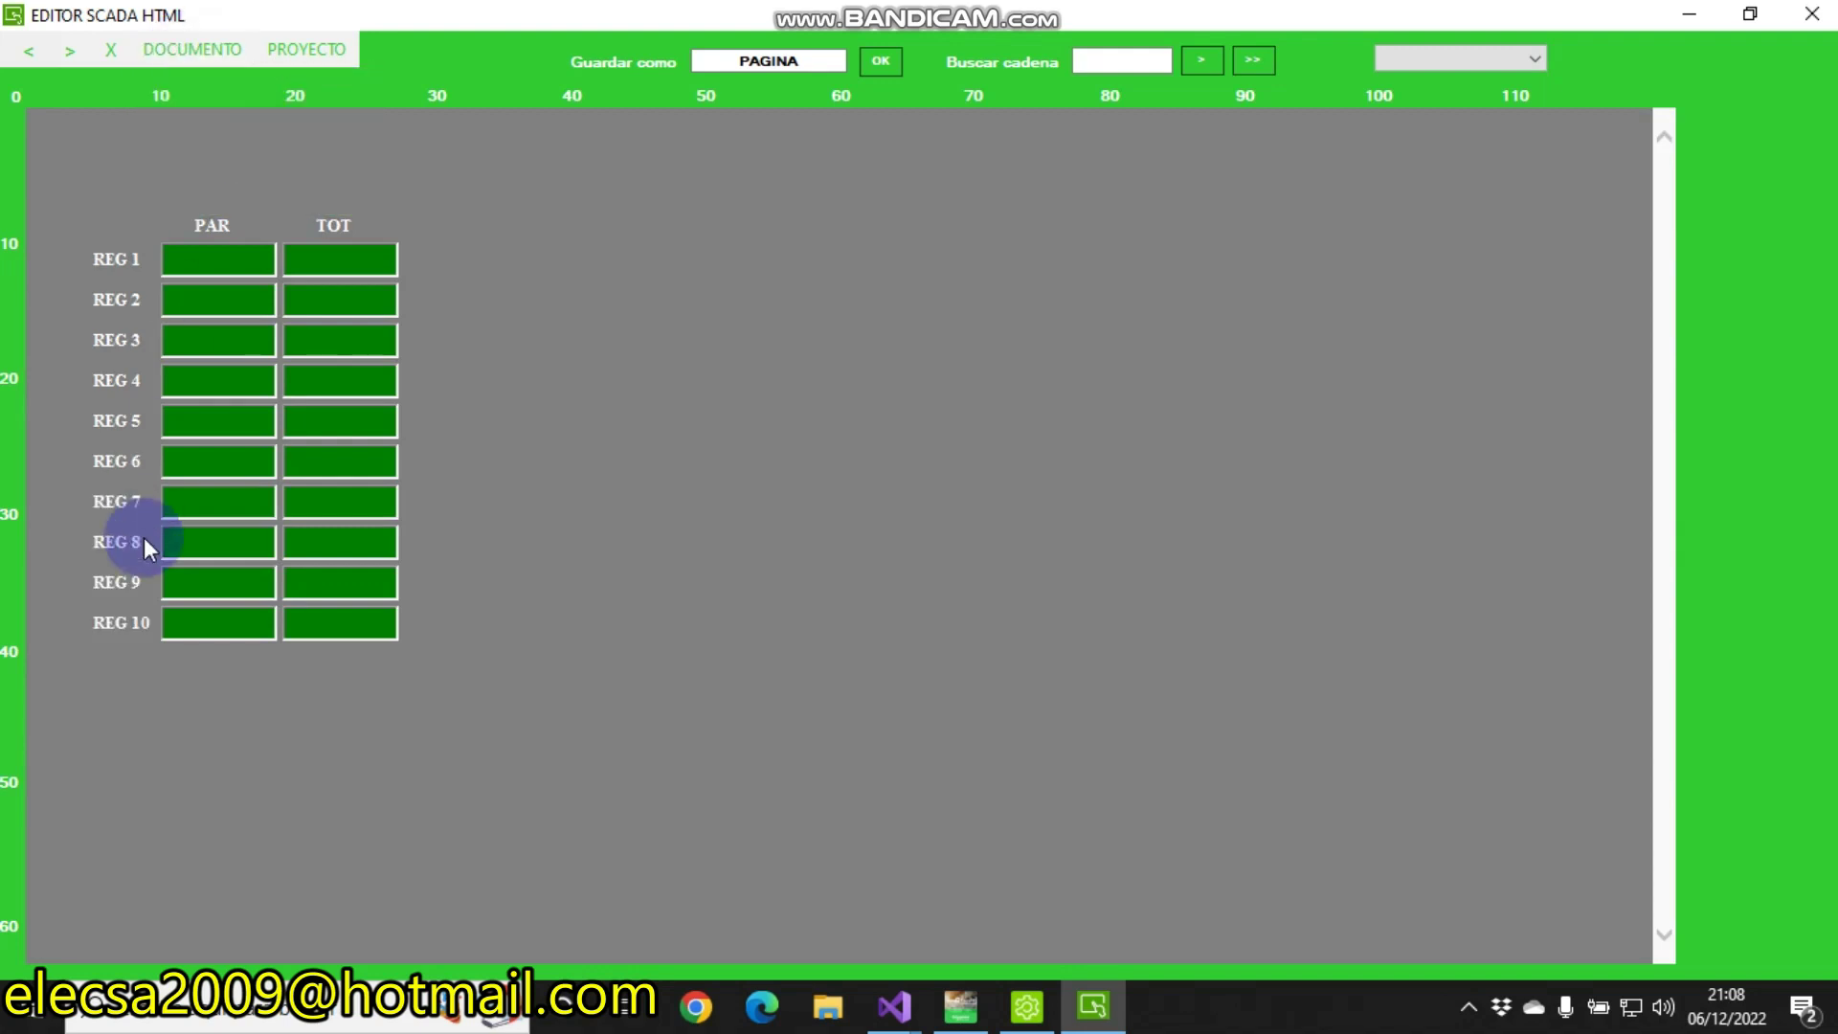
Restore the editor window, move the old PAGINA.html from the desktop to the recycle bin and save the page as PAGINA
{"action": "double_click", "coordinate": [333, 20]}
{"action": "left_click", "coordinate": [1689, 23]}
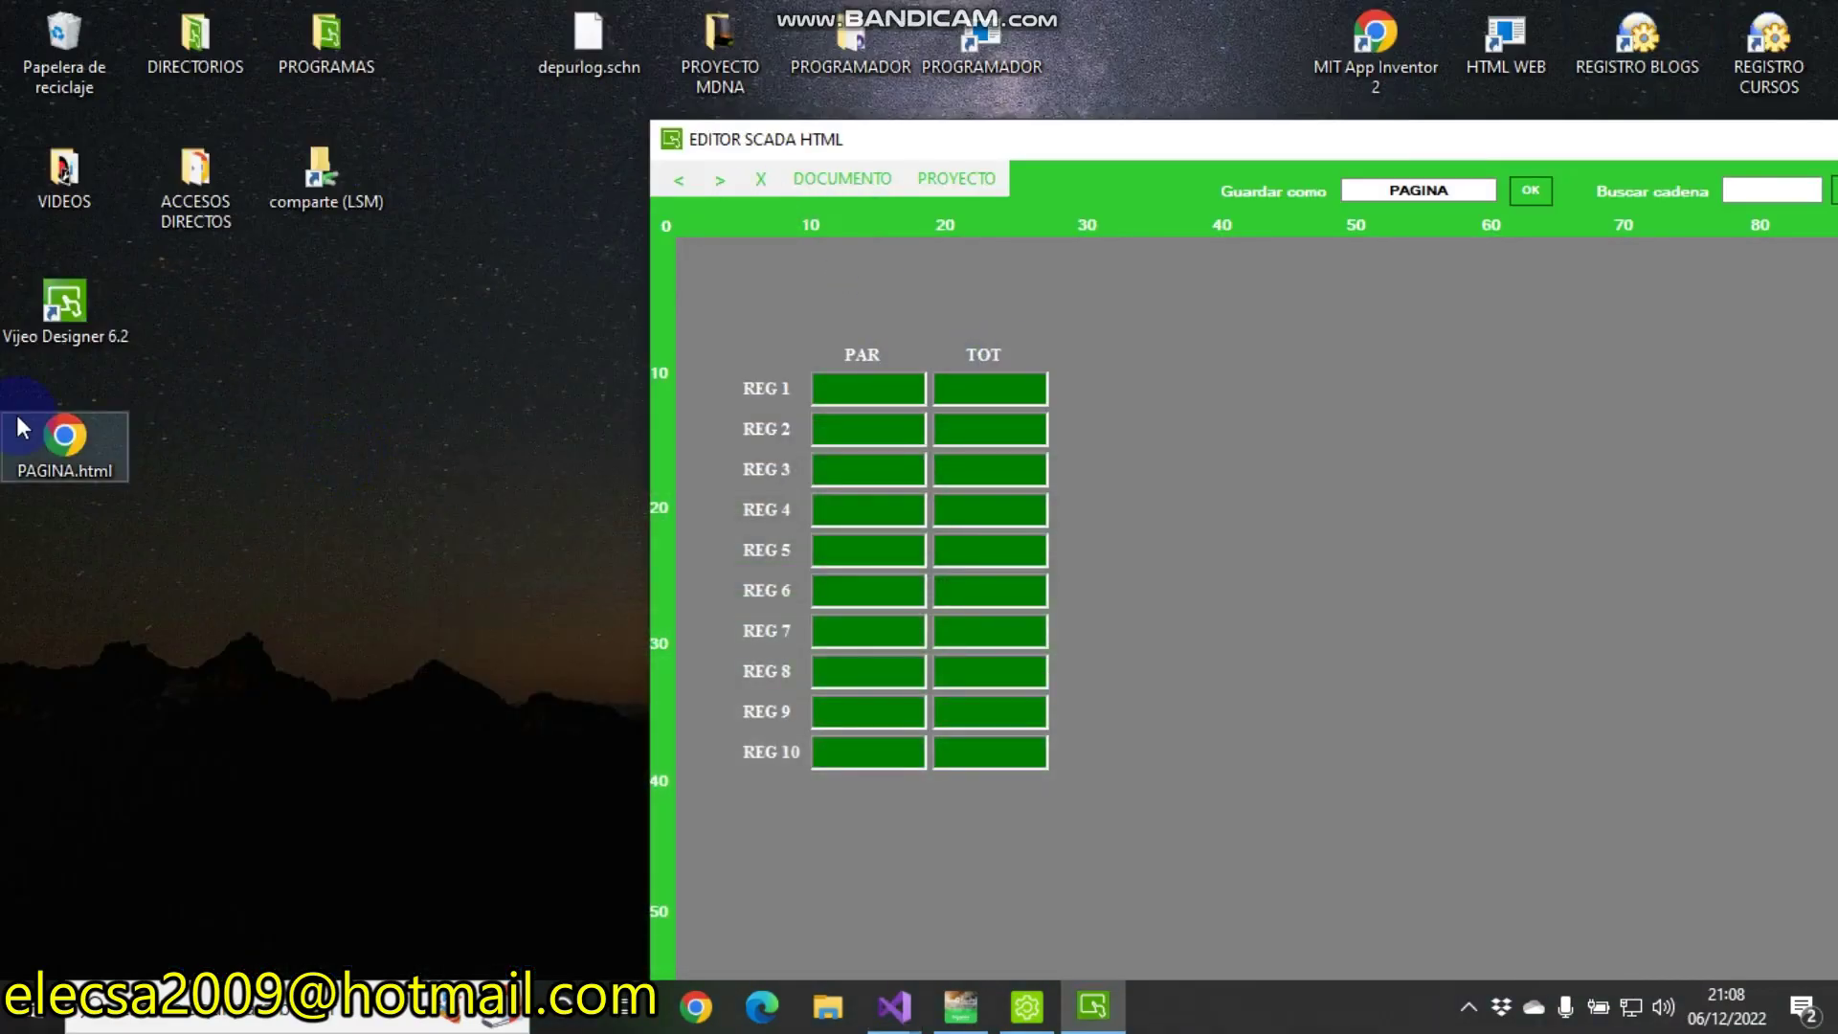
{"action": "left_click_drag", "start_coordinate": [49, 438], "coordinate": [55, 54]}
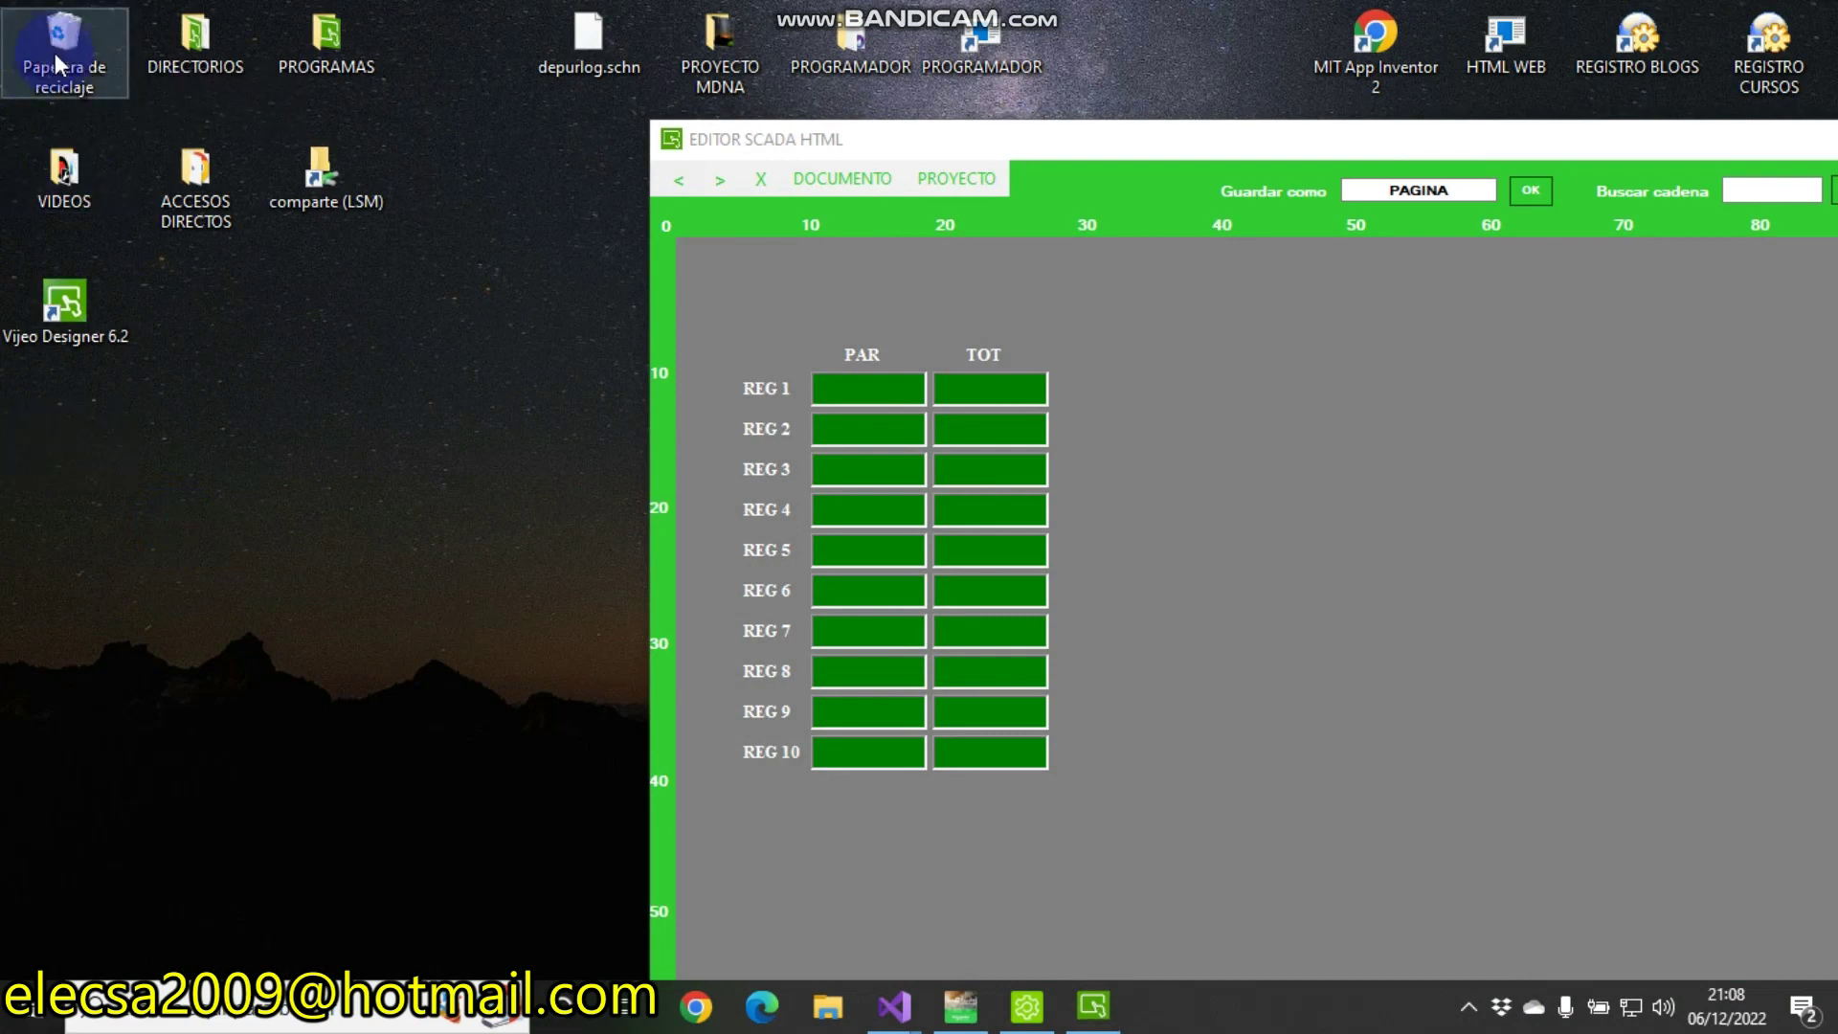
{"action": "left_click", "coordinate": [1524, 201]}
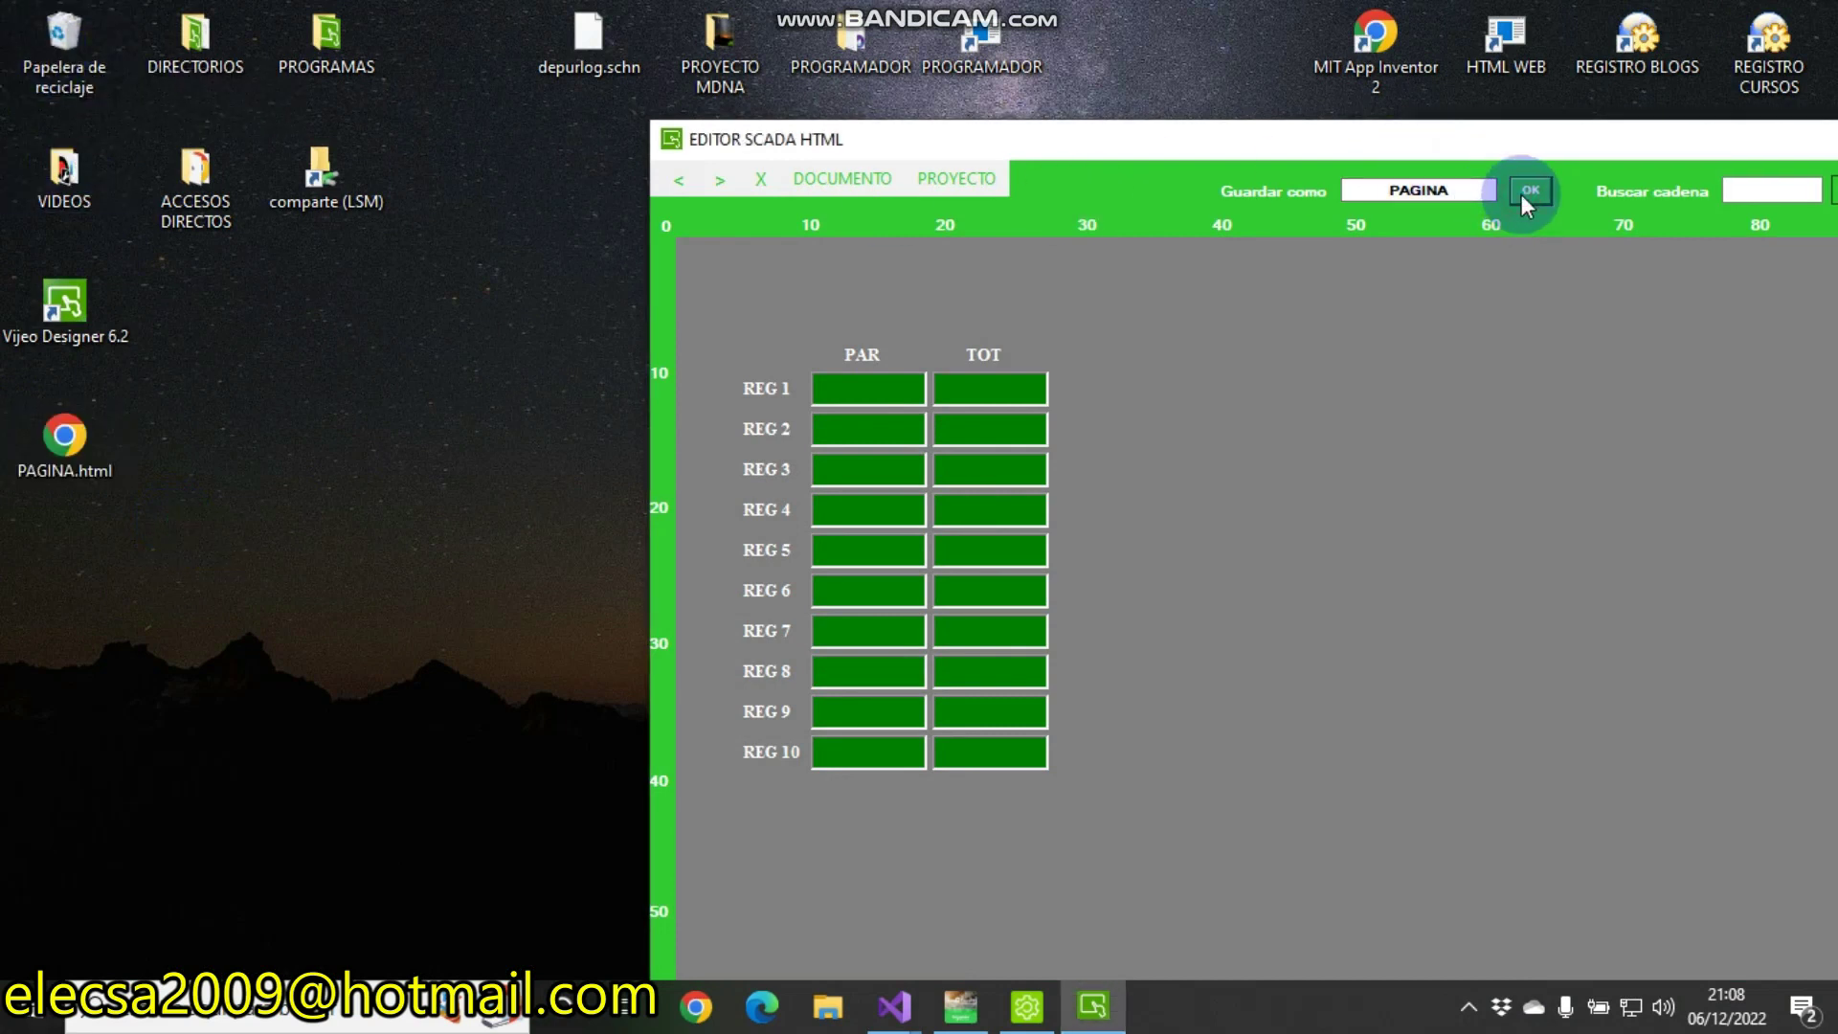
Switch to Visual Studio, start the BASE SCADA project and launch the application from its registration window
{"action": "left_click", "coordinate": [895, 1005]}
{"action": "left_click", "coordinate": [769, 914]}
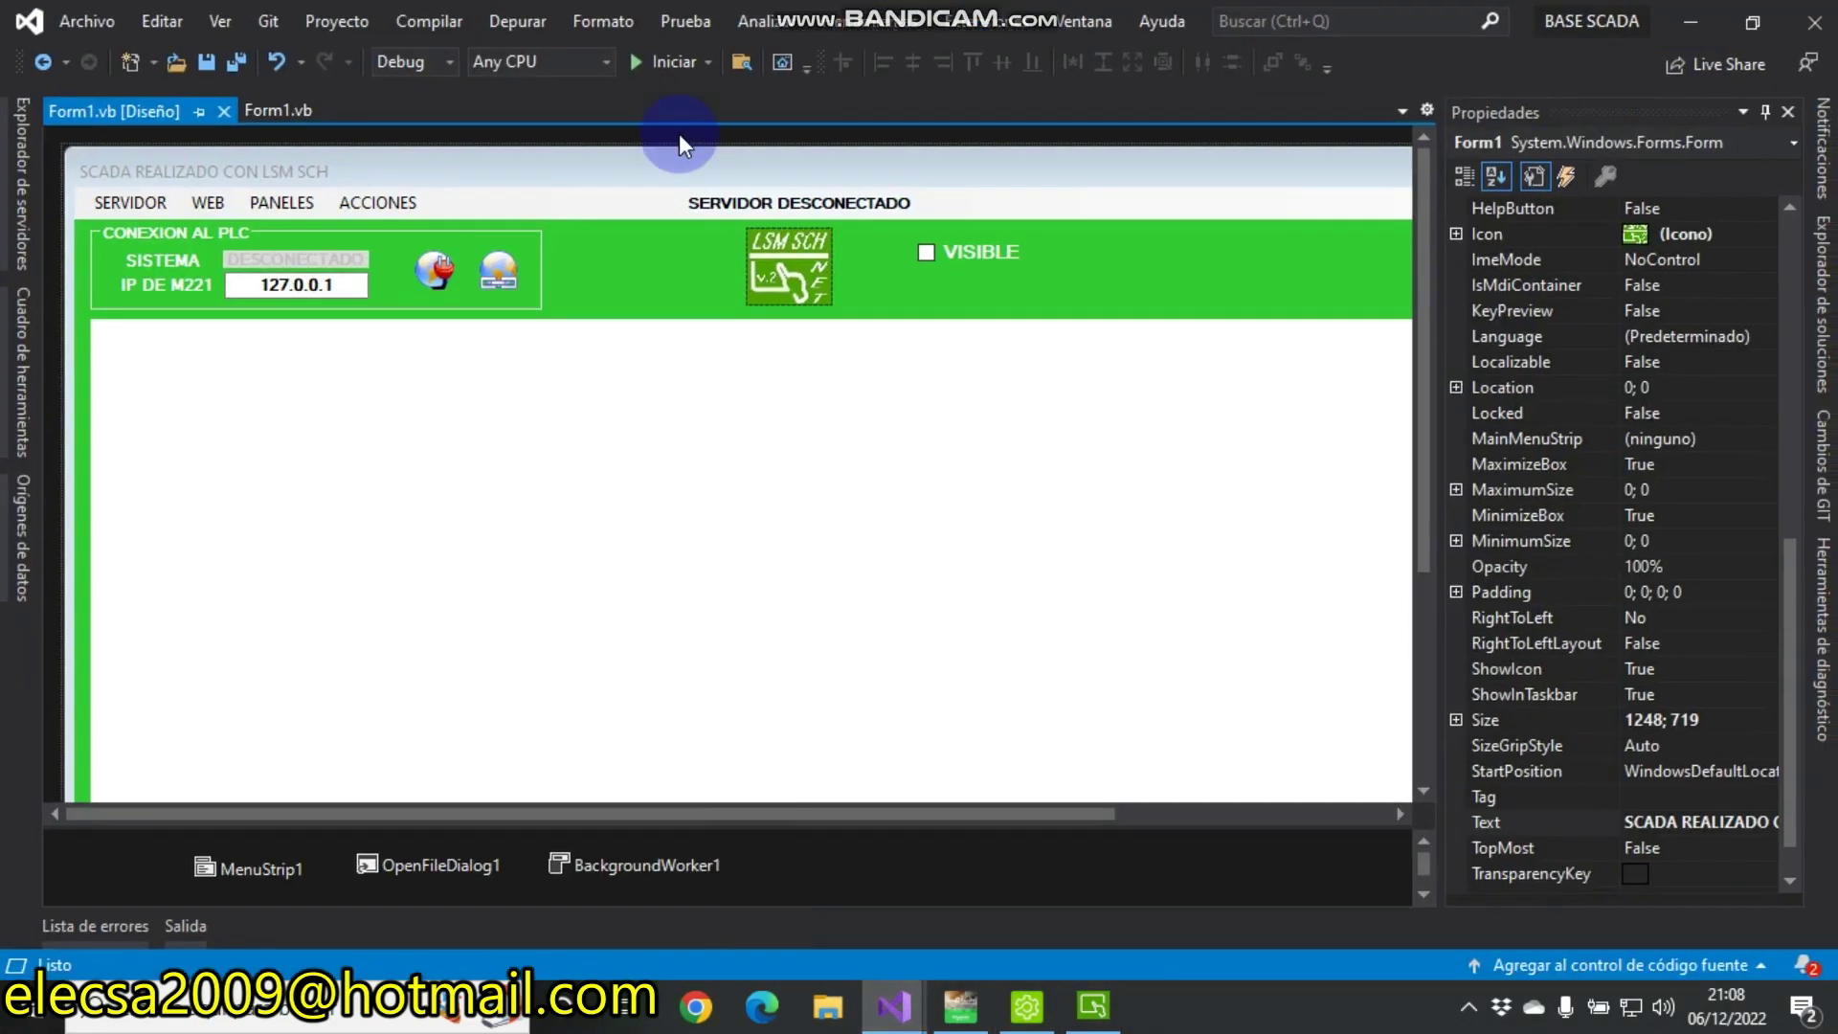
{"action": "left_click", "coordinate": [676, 55]}
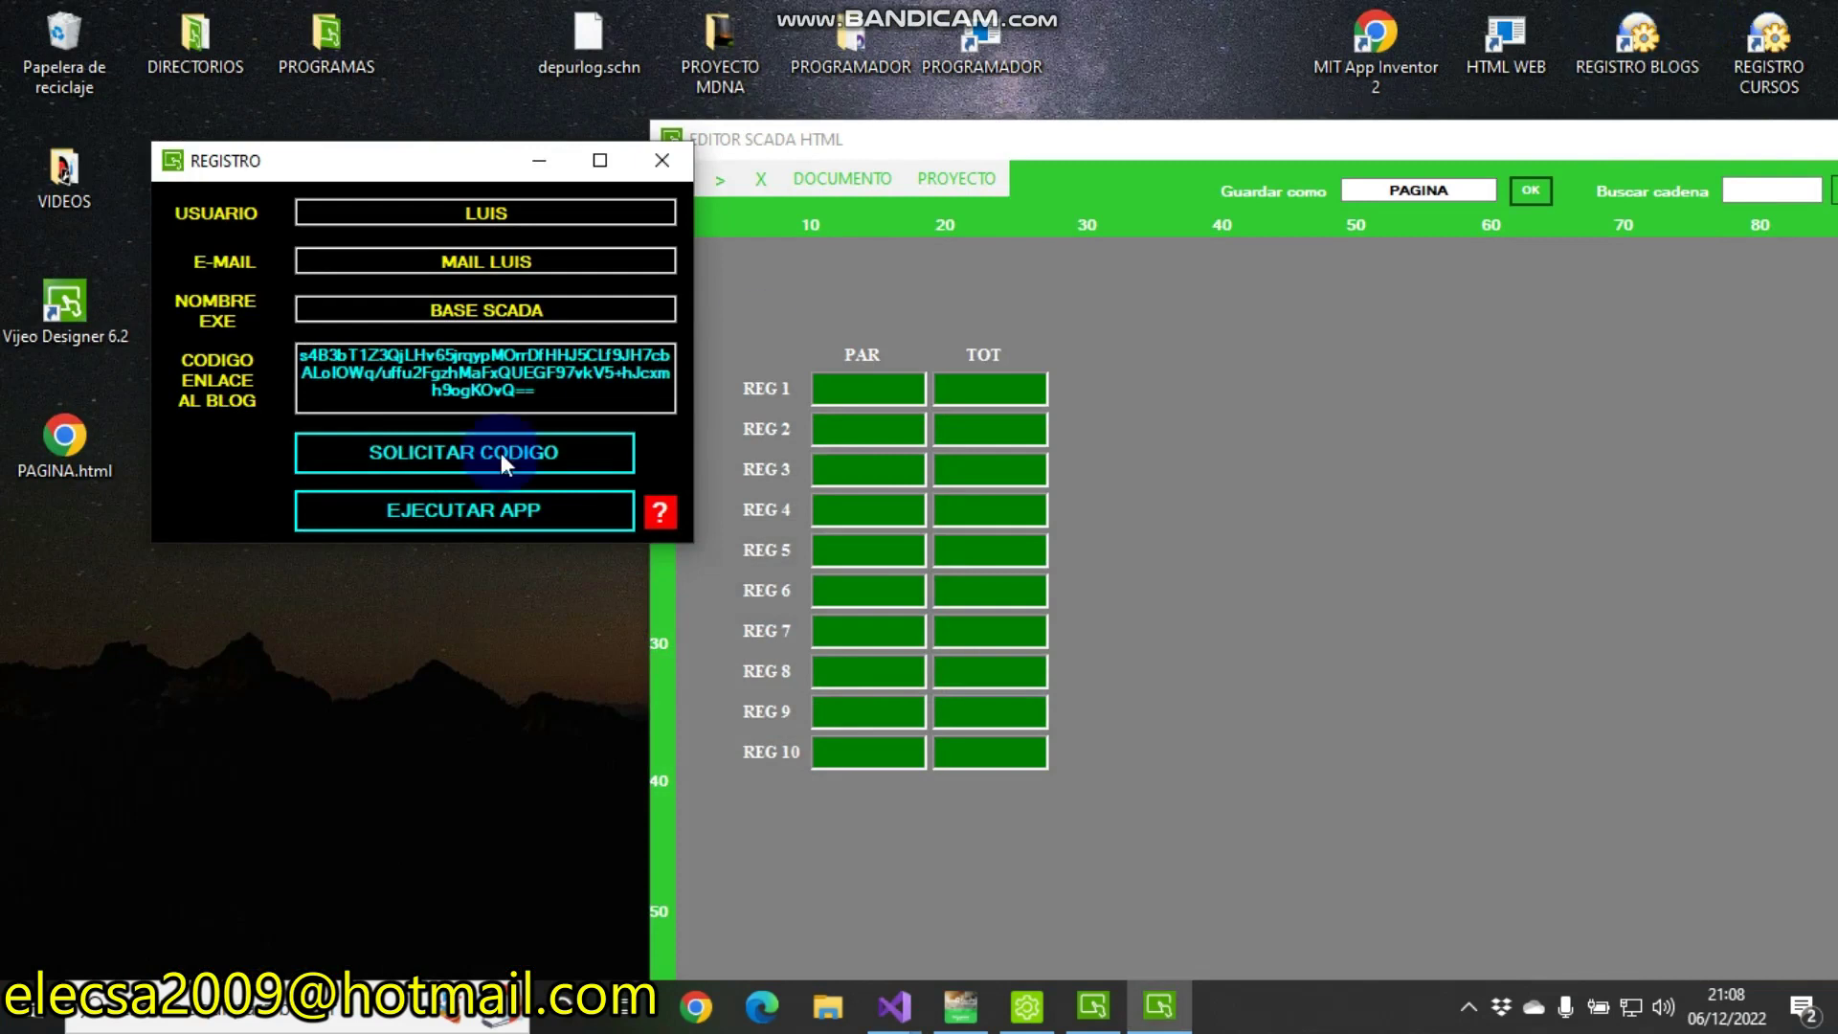
{"action": "left_click", "coordinate": [416, 501]}
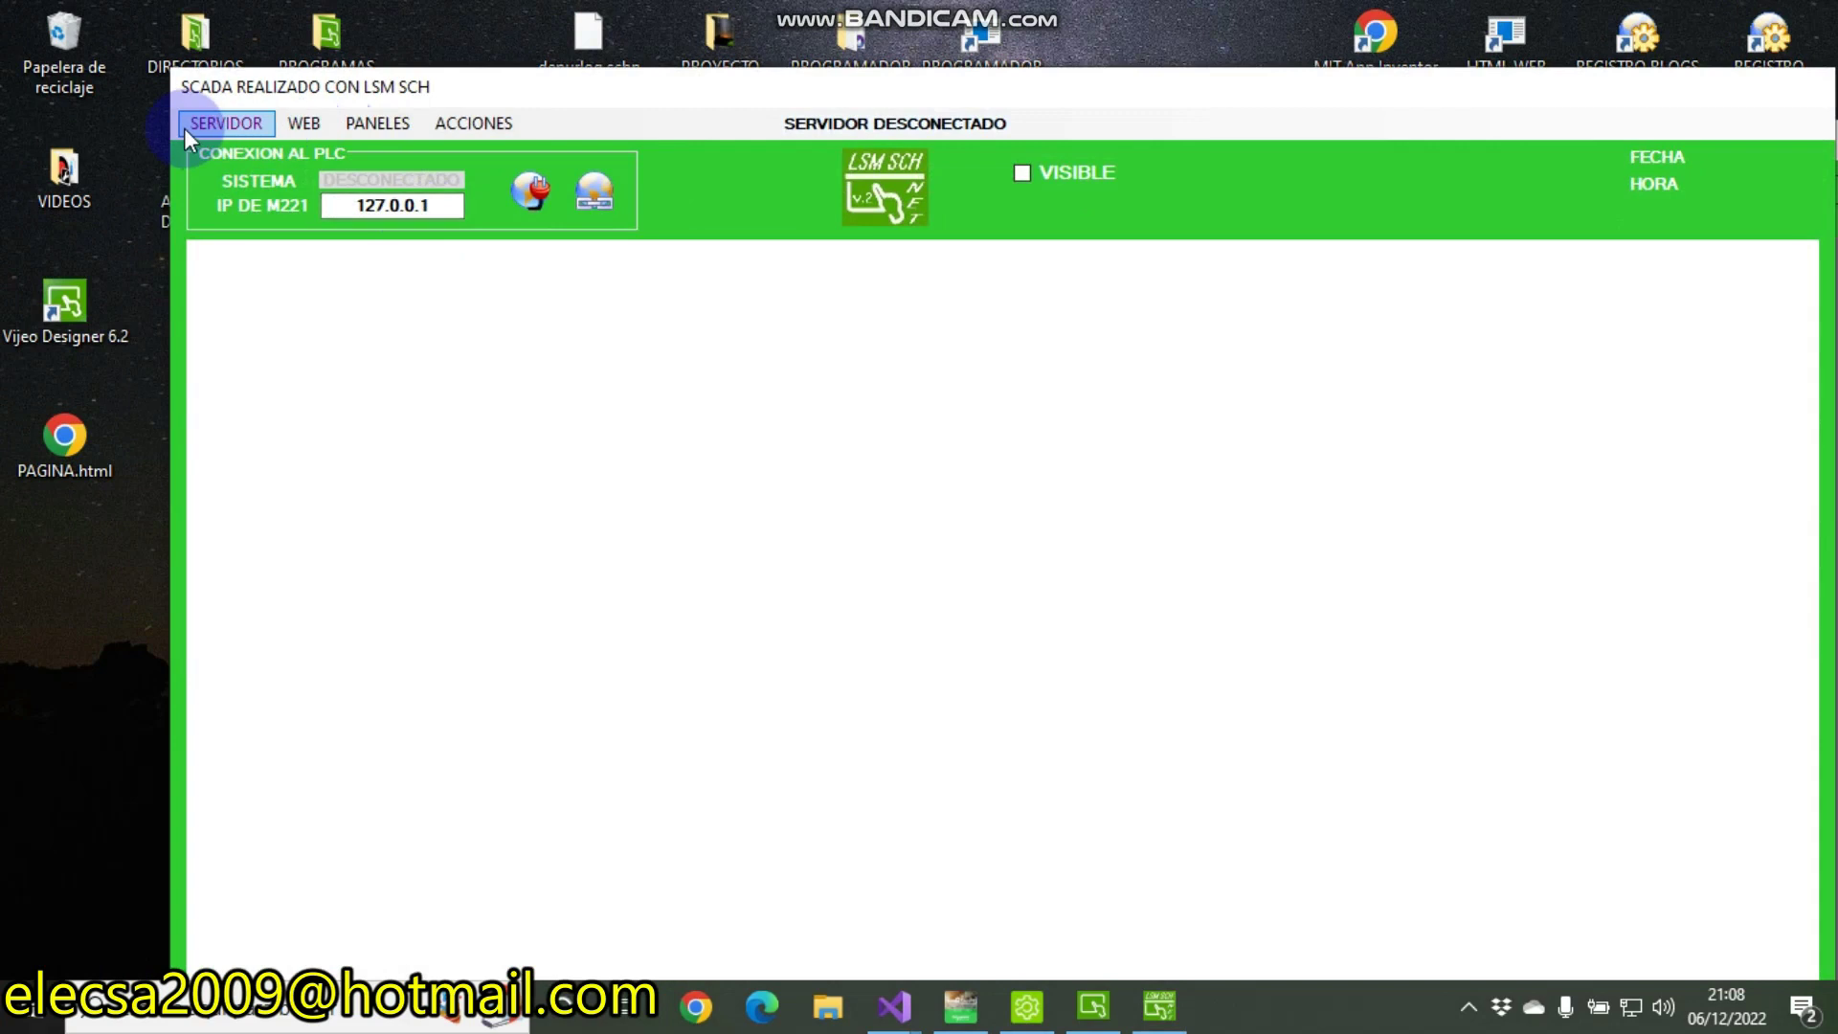
Start the SCADA server and import the web page PAGINA.html from the desktop
{"action": "left_click", "coordinate": [184, 128]}
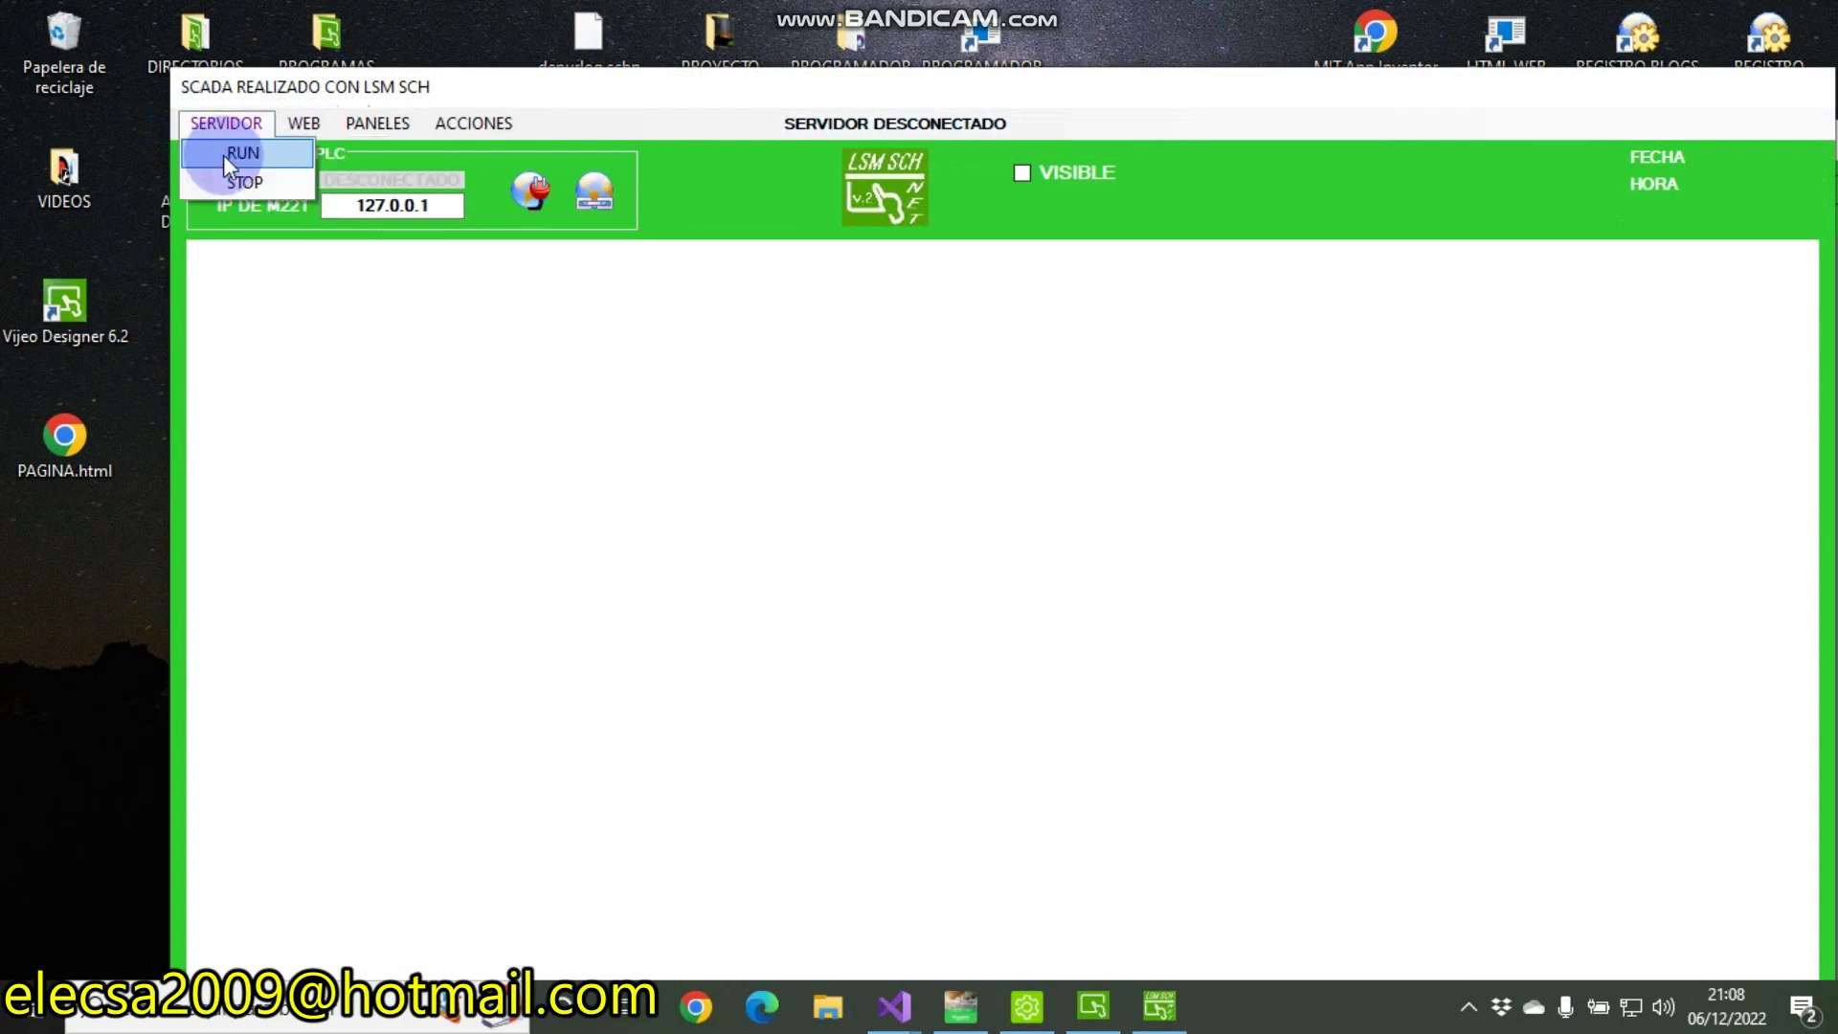
{"action": "left_click", "coordinate": [241, 158]}
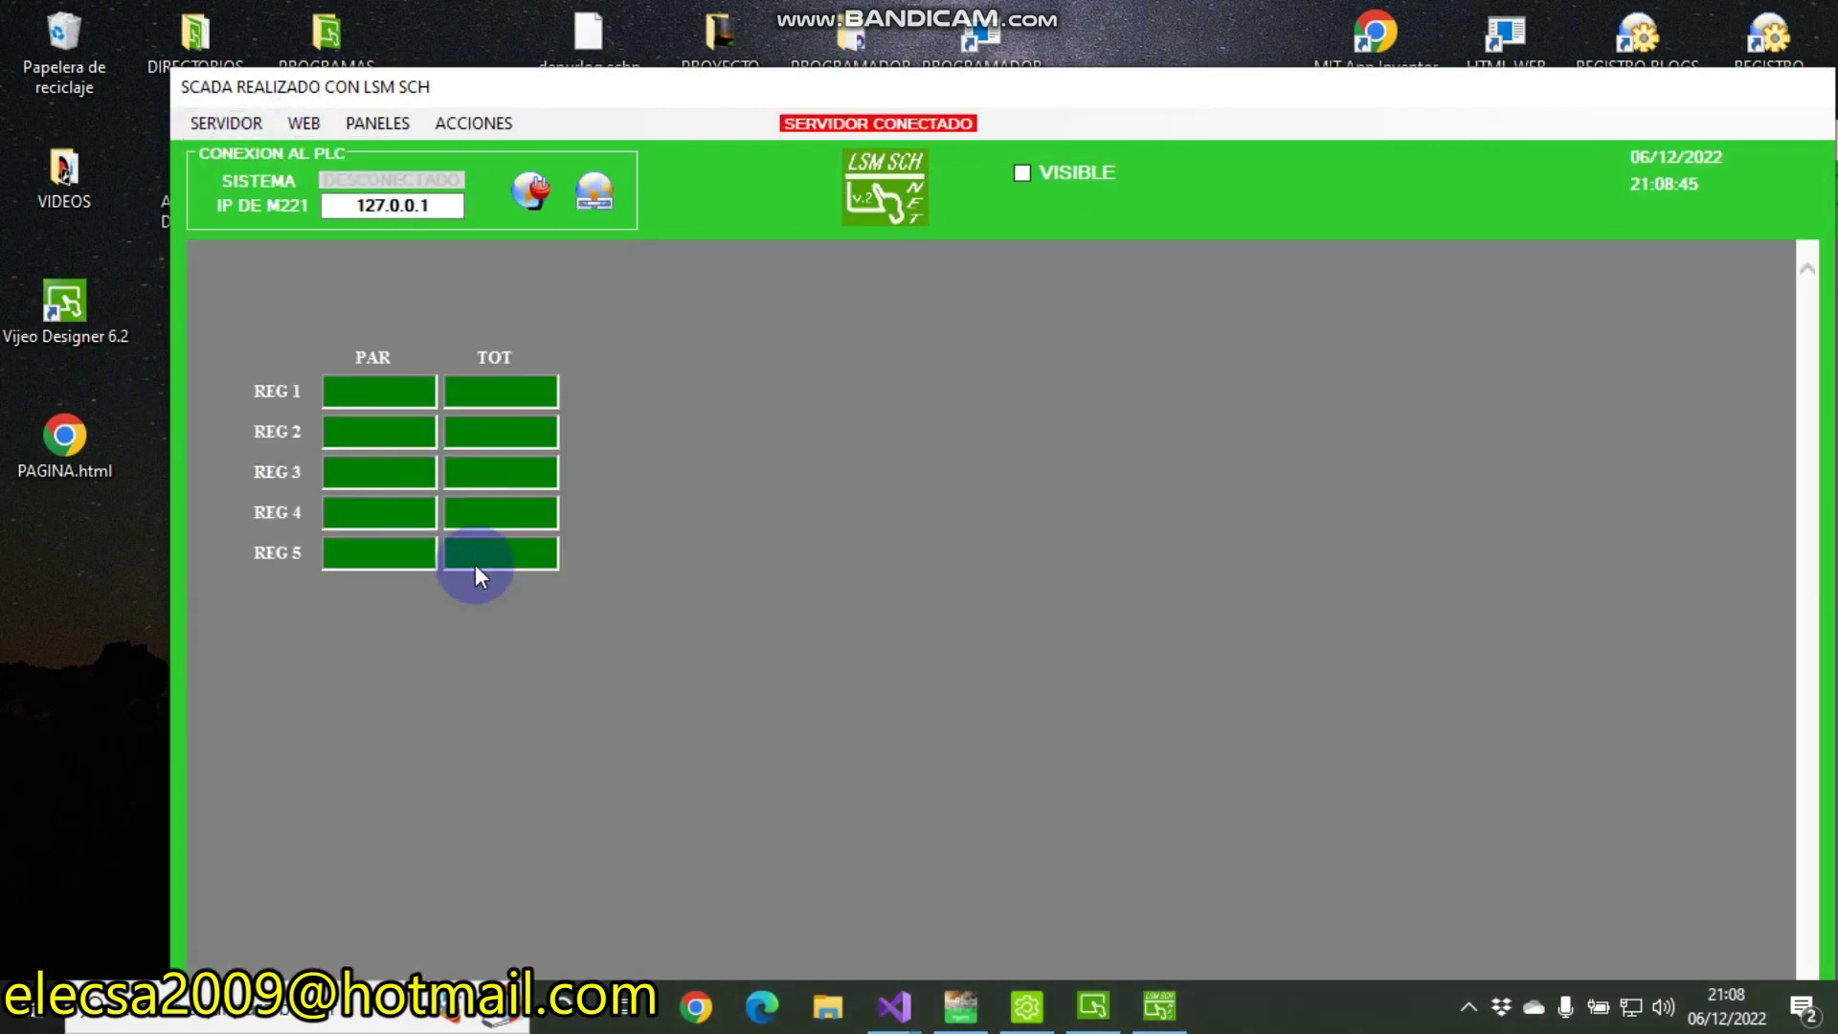
{"action": "left_click", "coordinate": [314, 119]}
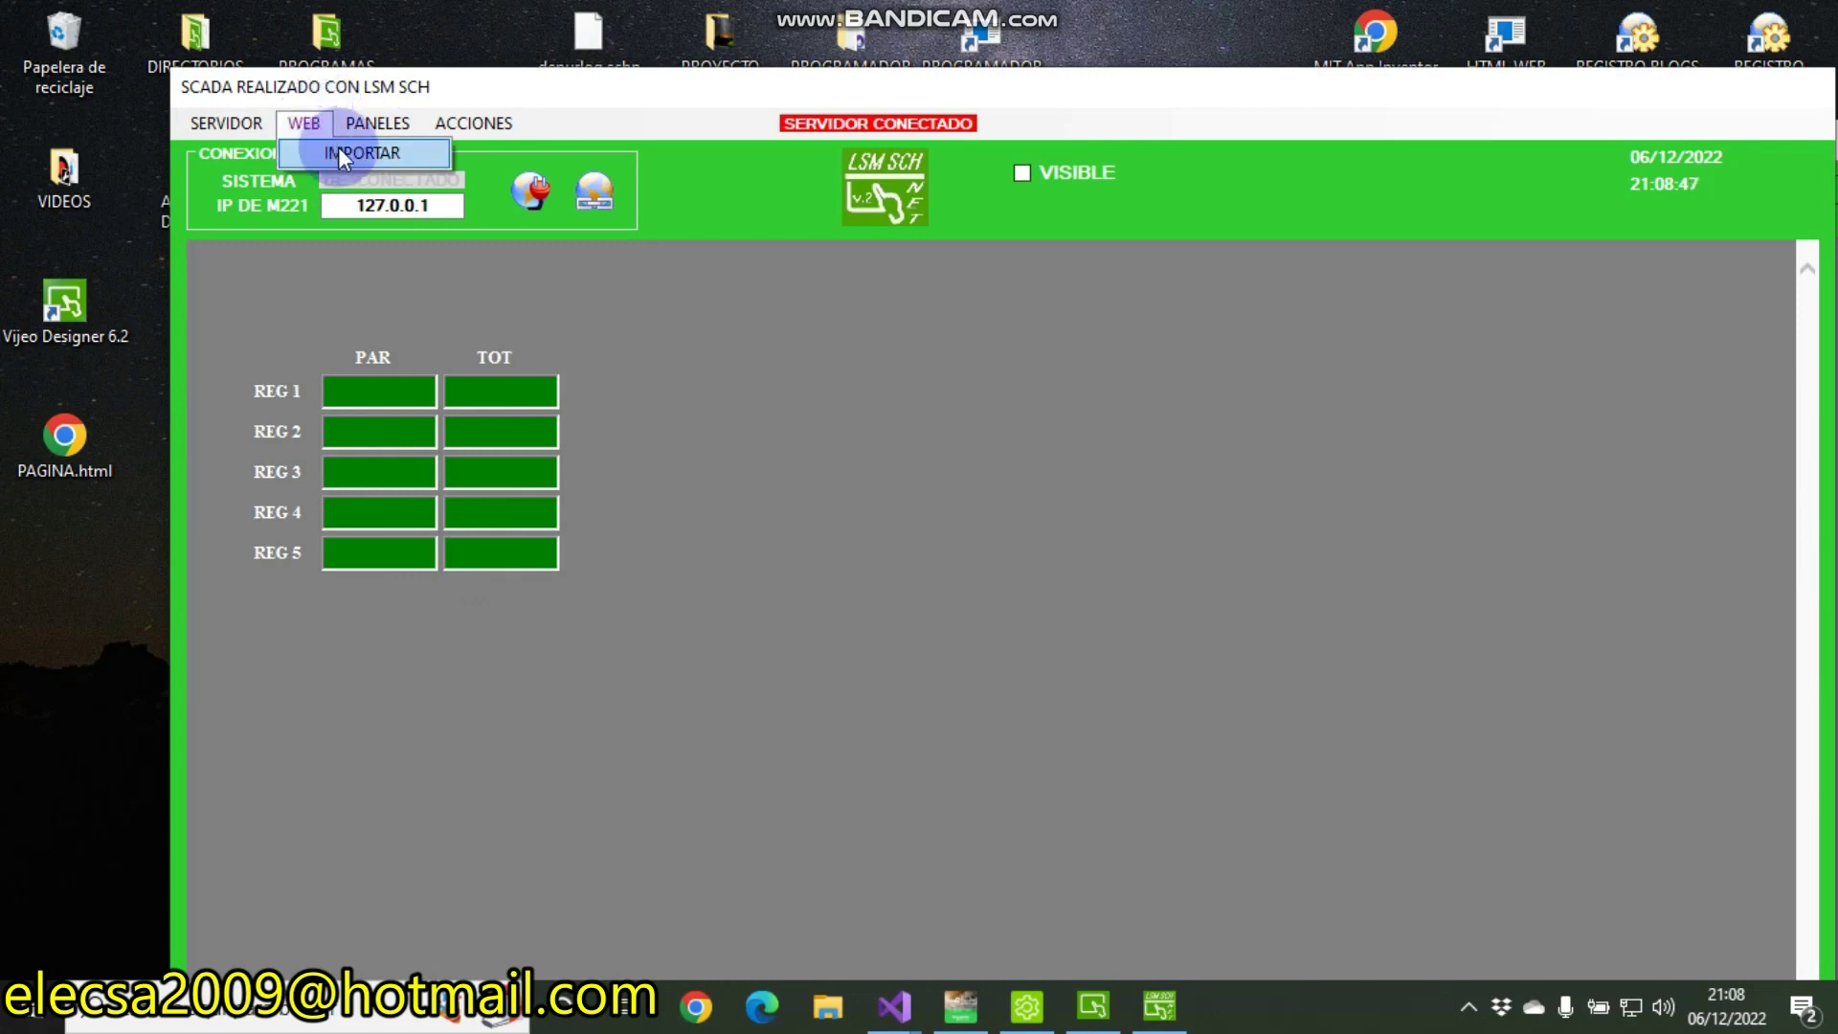
{"action": "left_click", "coordinate": [340, 153]}
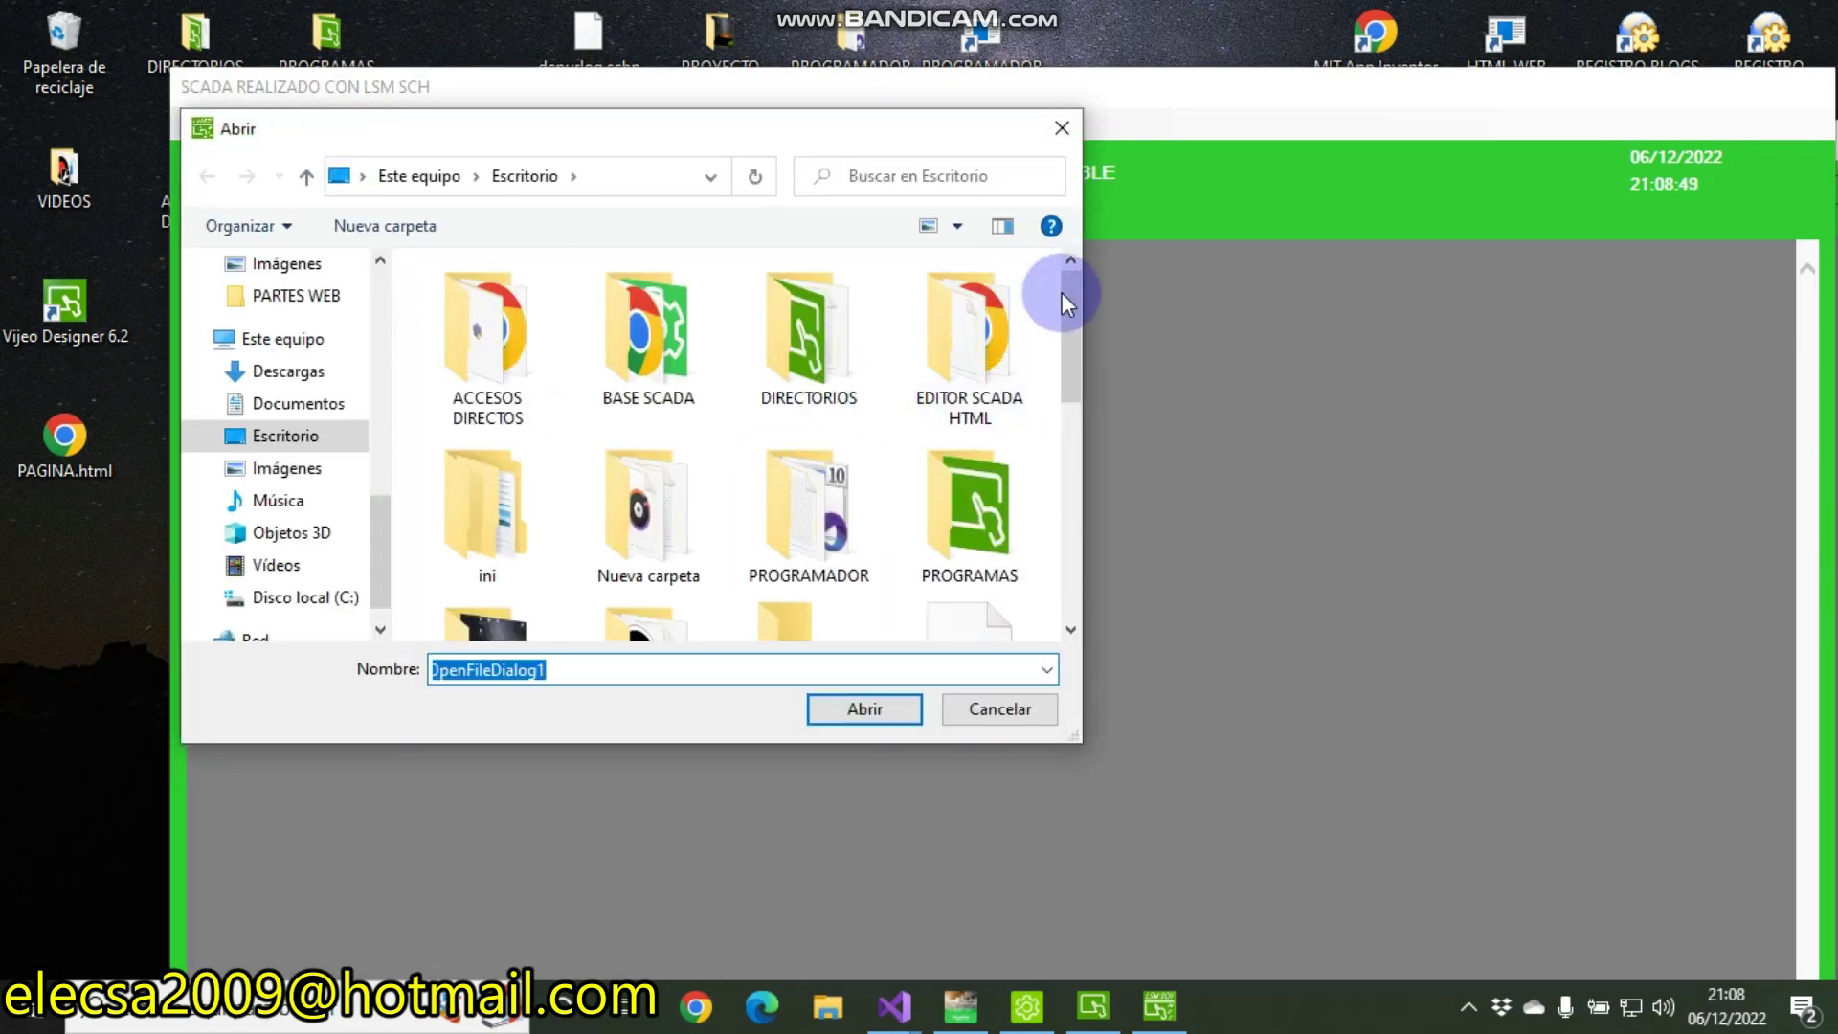
{"action": "left_click_drag", "start_coordinate": [1062, 296], "coordinate": [1066, 507]}
{"action": "left_click", "coordinate": [624, 364]}
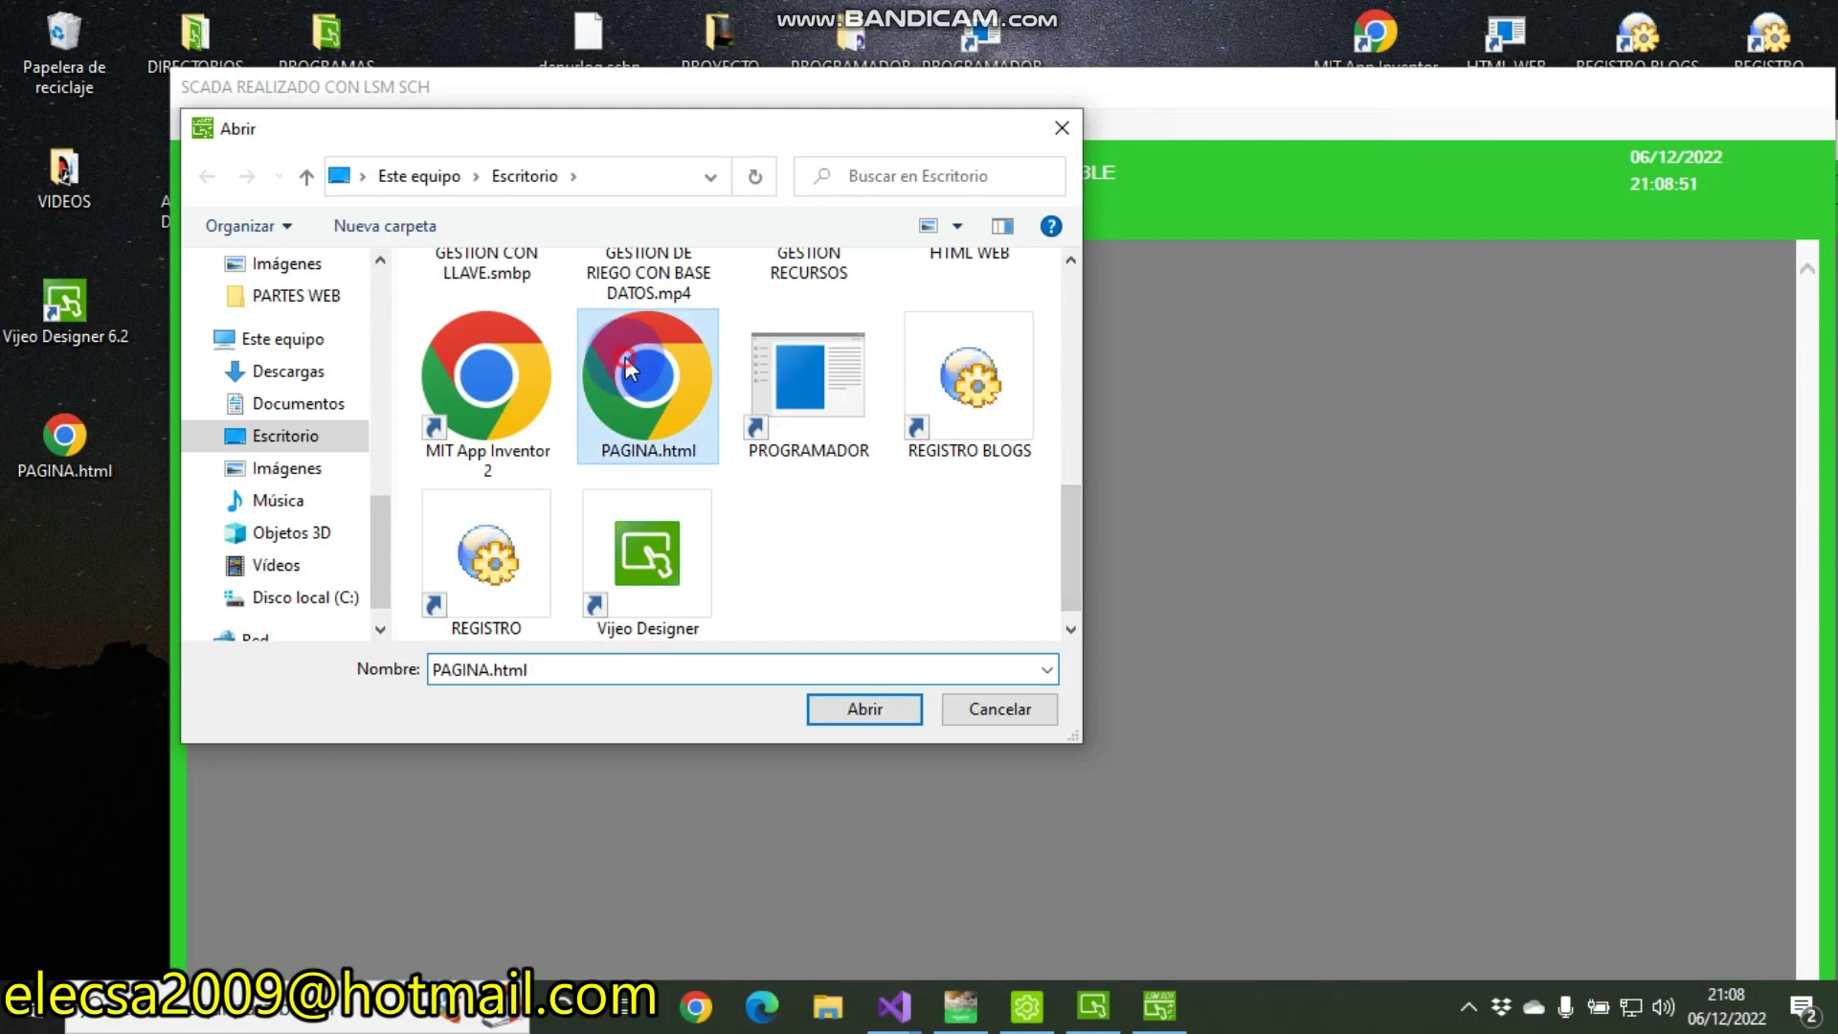
{"action": "double_click", "coordinate": [625, 364]}
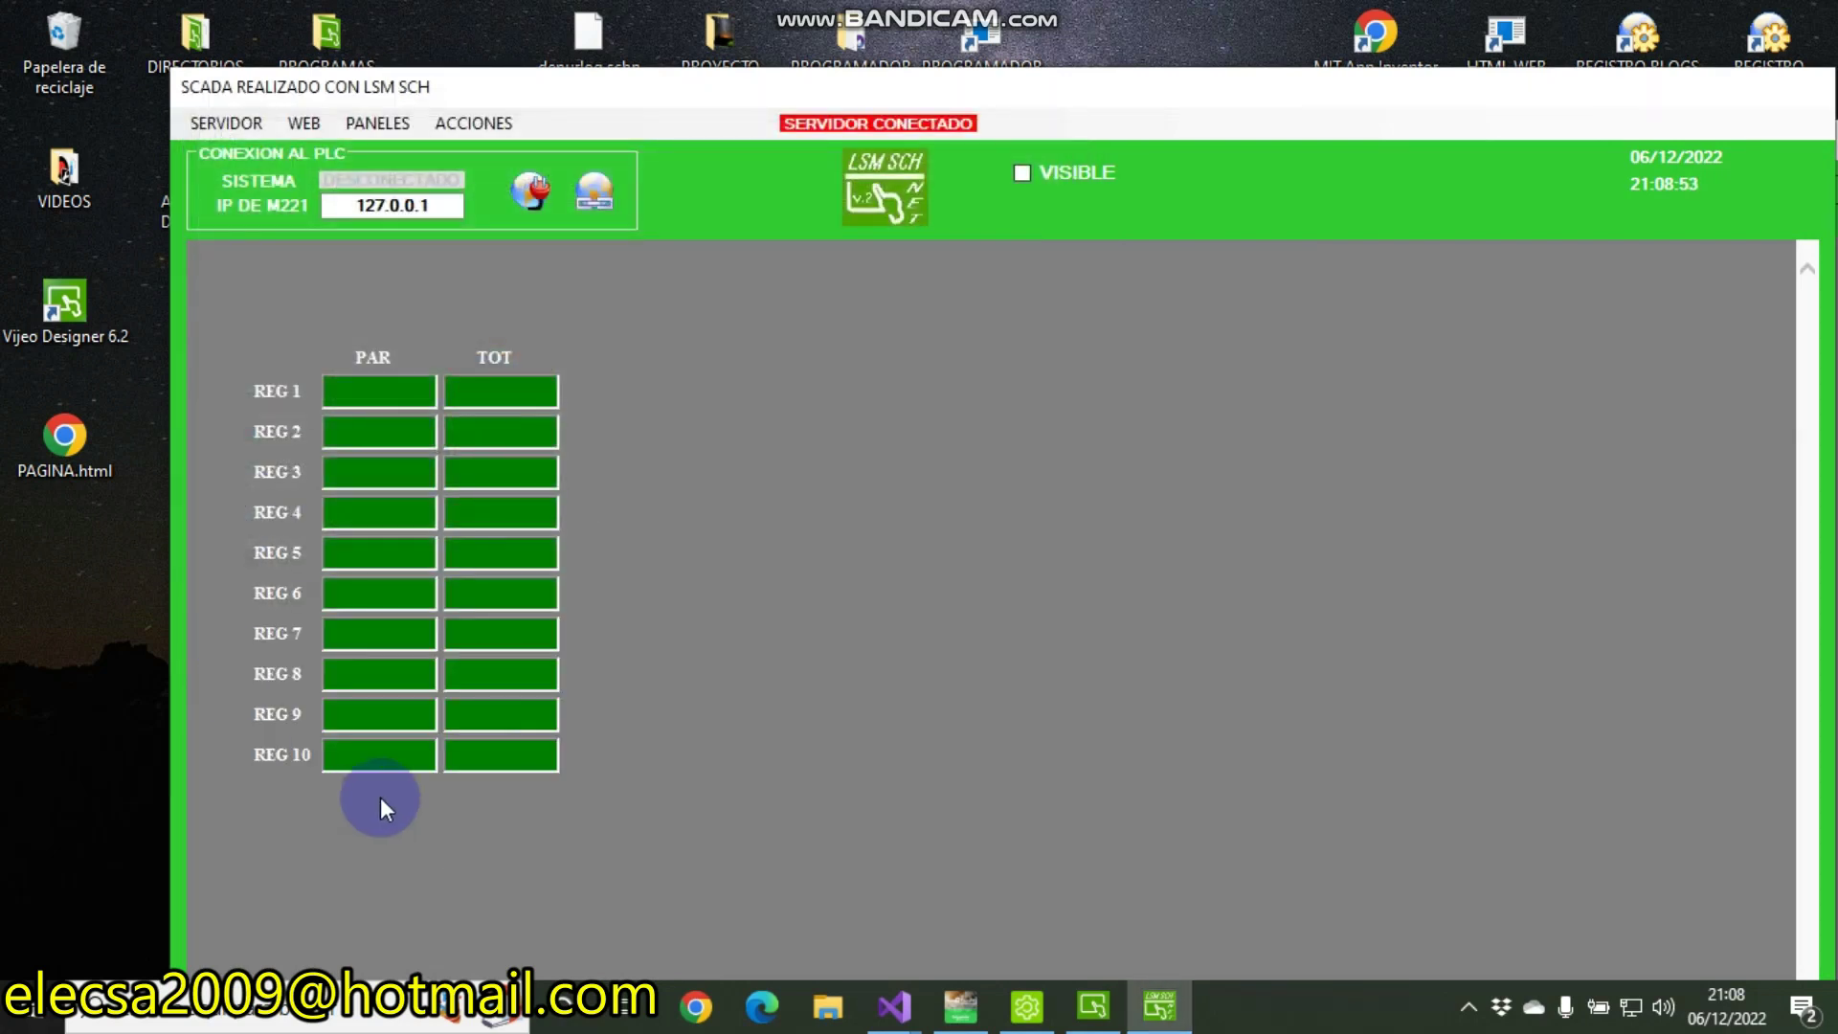
Connect the SCADA to the PLC at 127.0.0.1 to check the register fields, and exit the application
{"action": "left_click", "coordinate": [531, 194]}
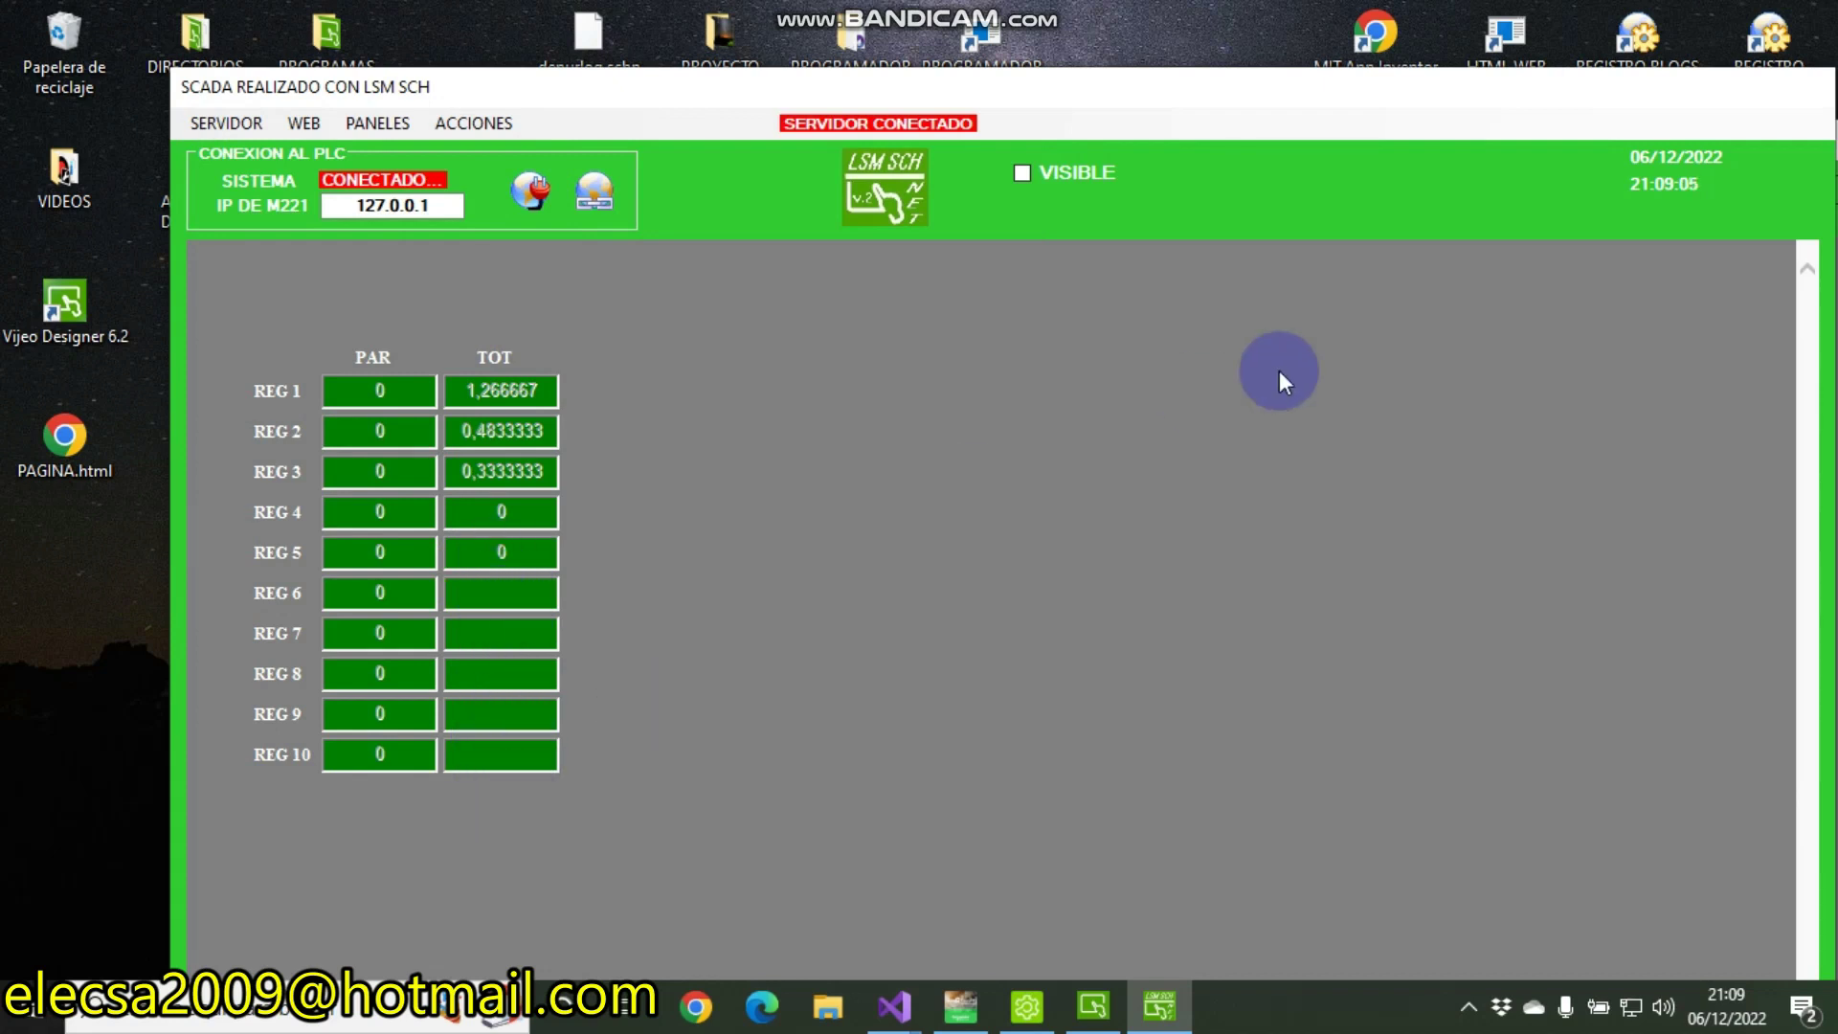
{"action": "left_click", "coordinate": [468, 117]}
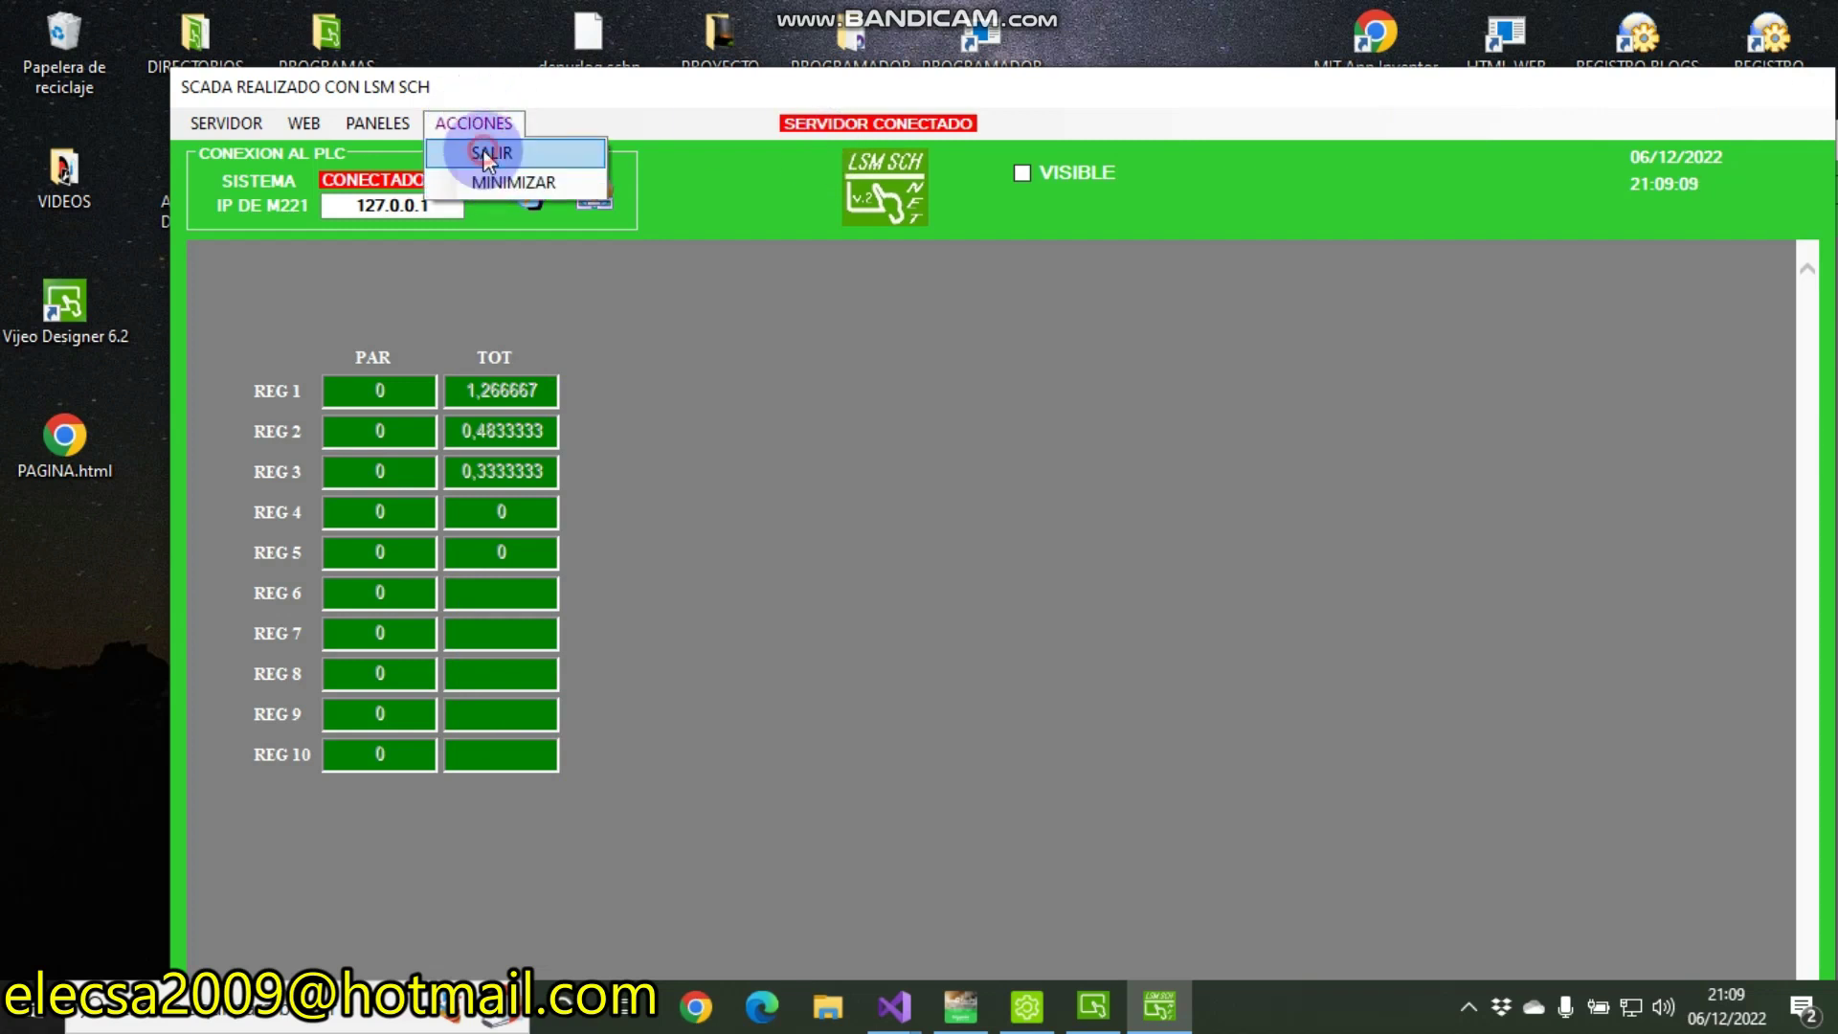
{"action": "left_click", "coordinate": [483, 152]}
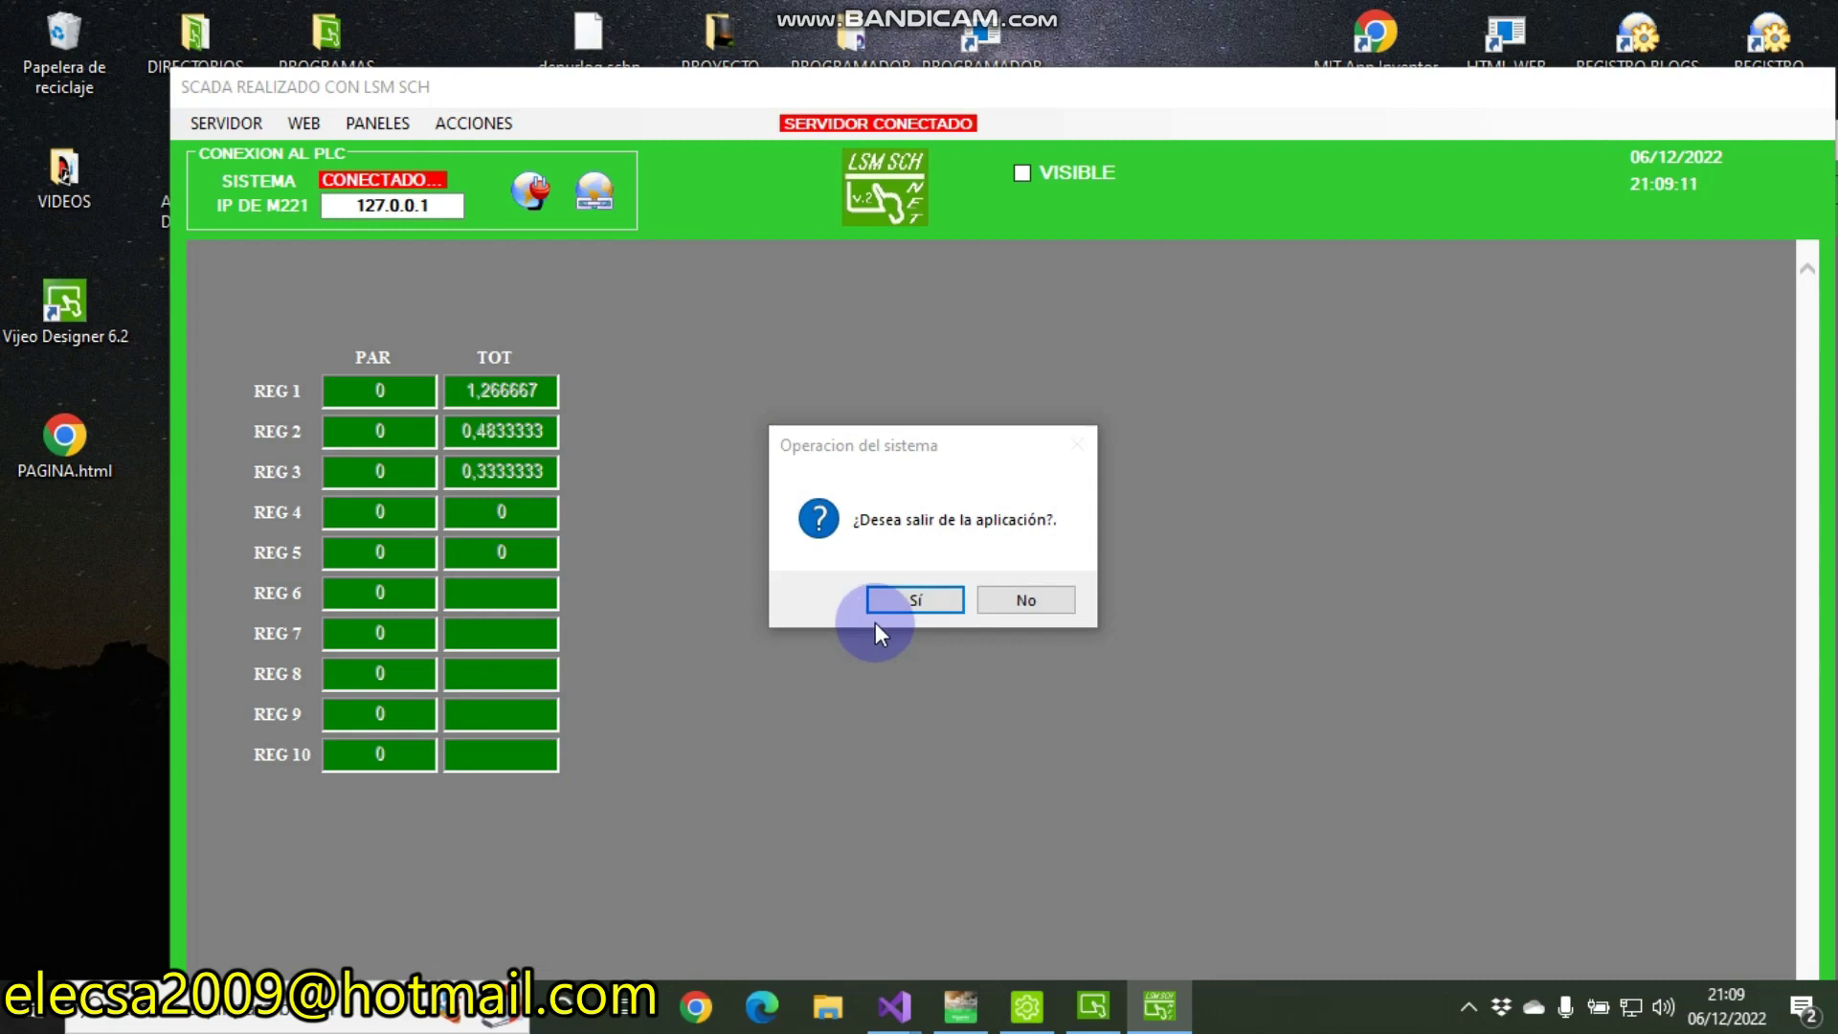
{"action": "left_click", "coordinate": [914, 598]}
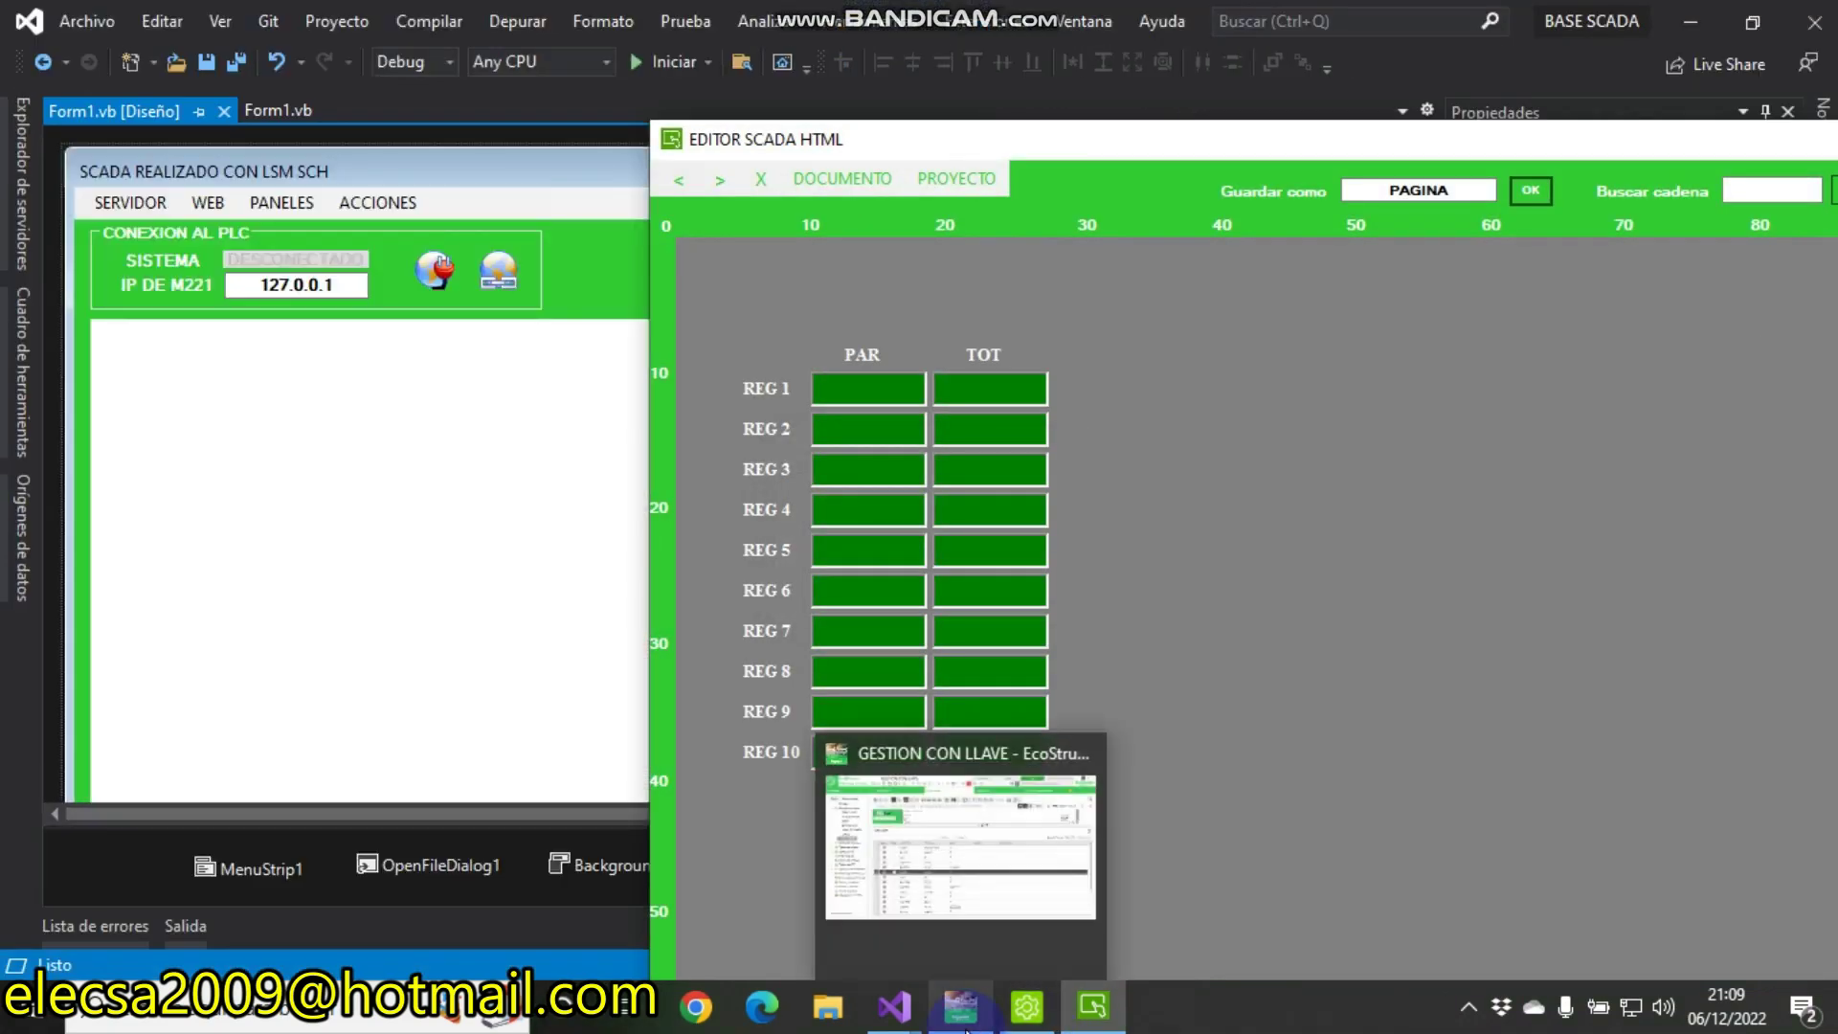
Move the SCADA HTML editor window fully into view and switch from the page preview back to the HTML source
{"action": "left_click_drag", "start_coordinate": [1302, 150], "coordinate": [768, 60]}
{"action": "left_click", "coordinate": [284, 86]}
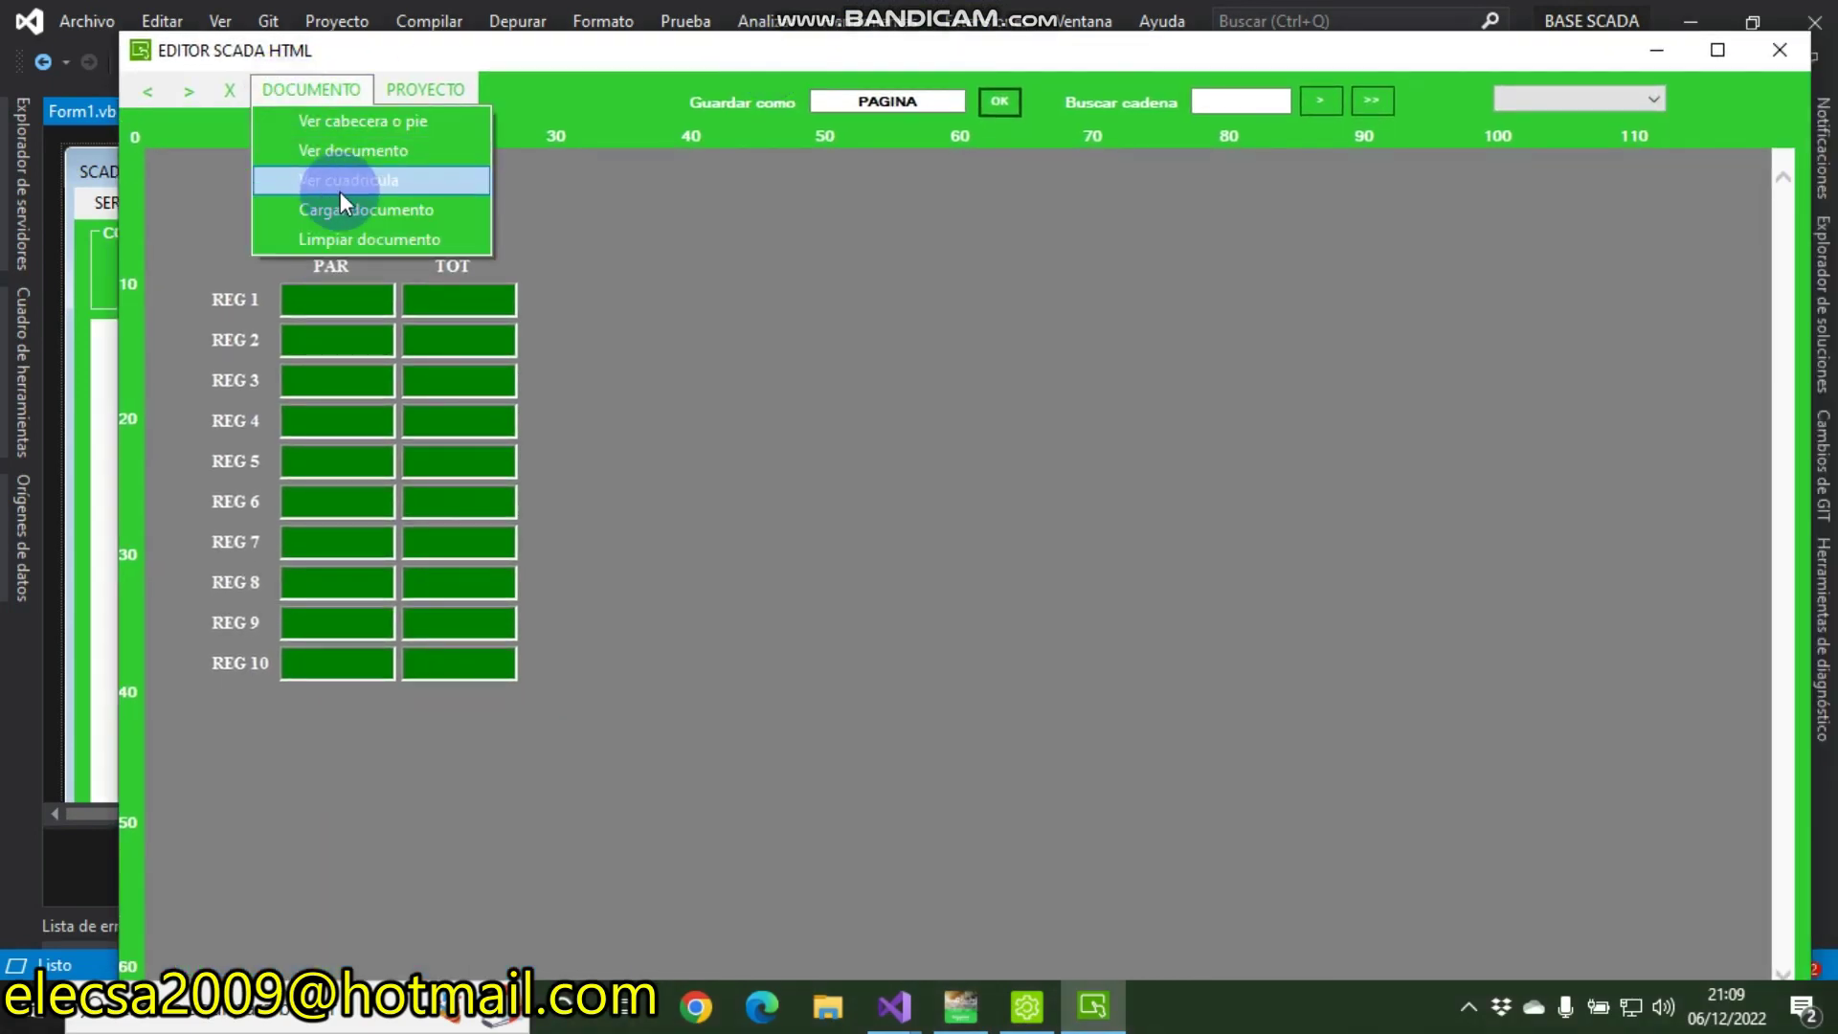
{"action": "left_click", "coordinate": [341, 156]}
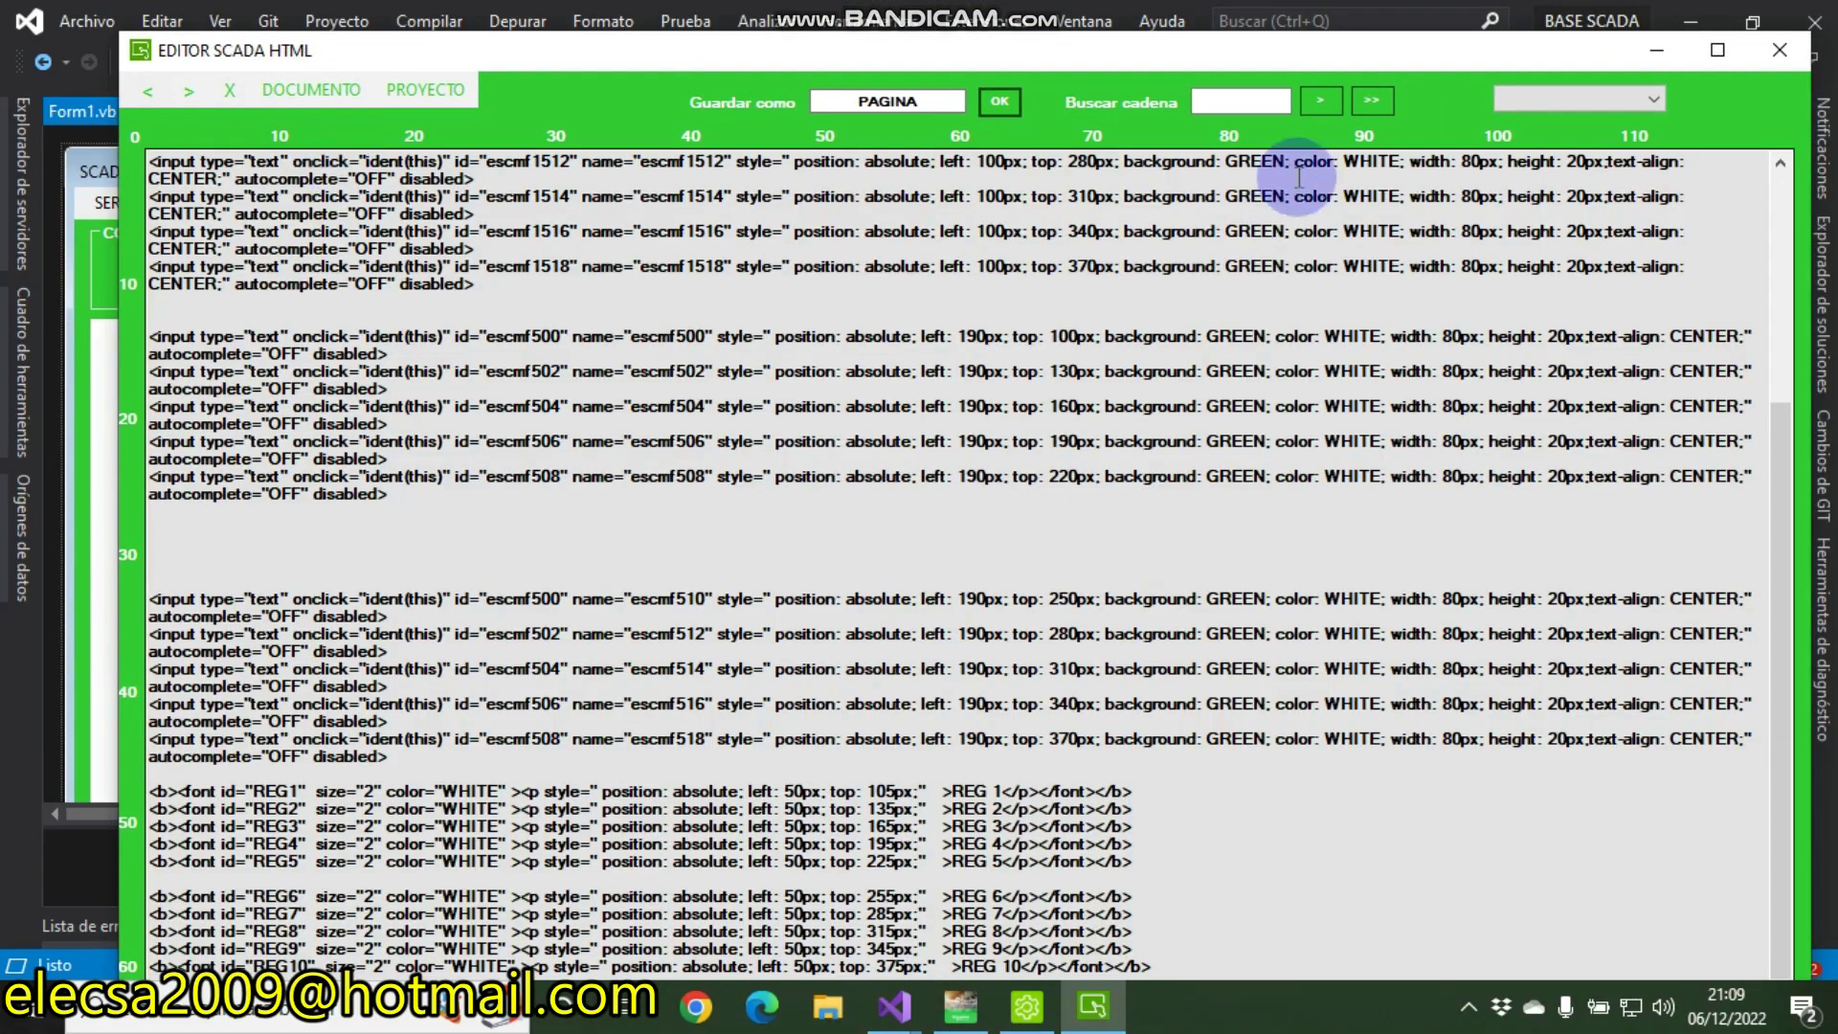
Correct the id attributes of the last five TOT inputs to escmf510, escmf512, escmf514, escmf516 and escmf518
{"action": "left_click_drag", "start_coordinate": [1355, 64], "coordinate": [1287, 112]}
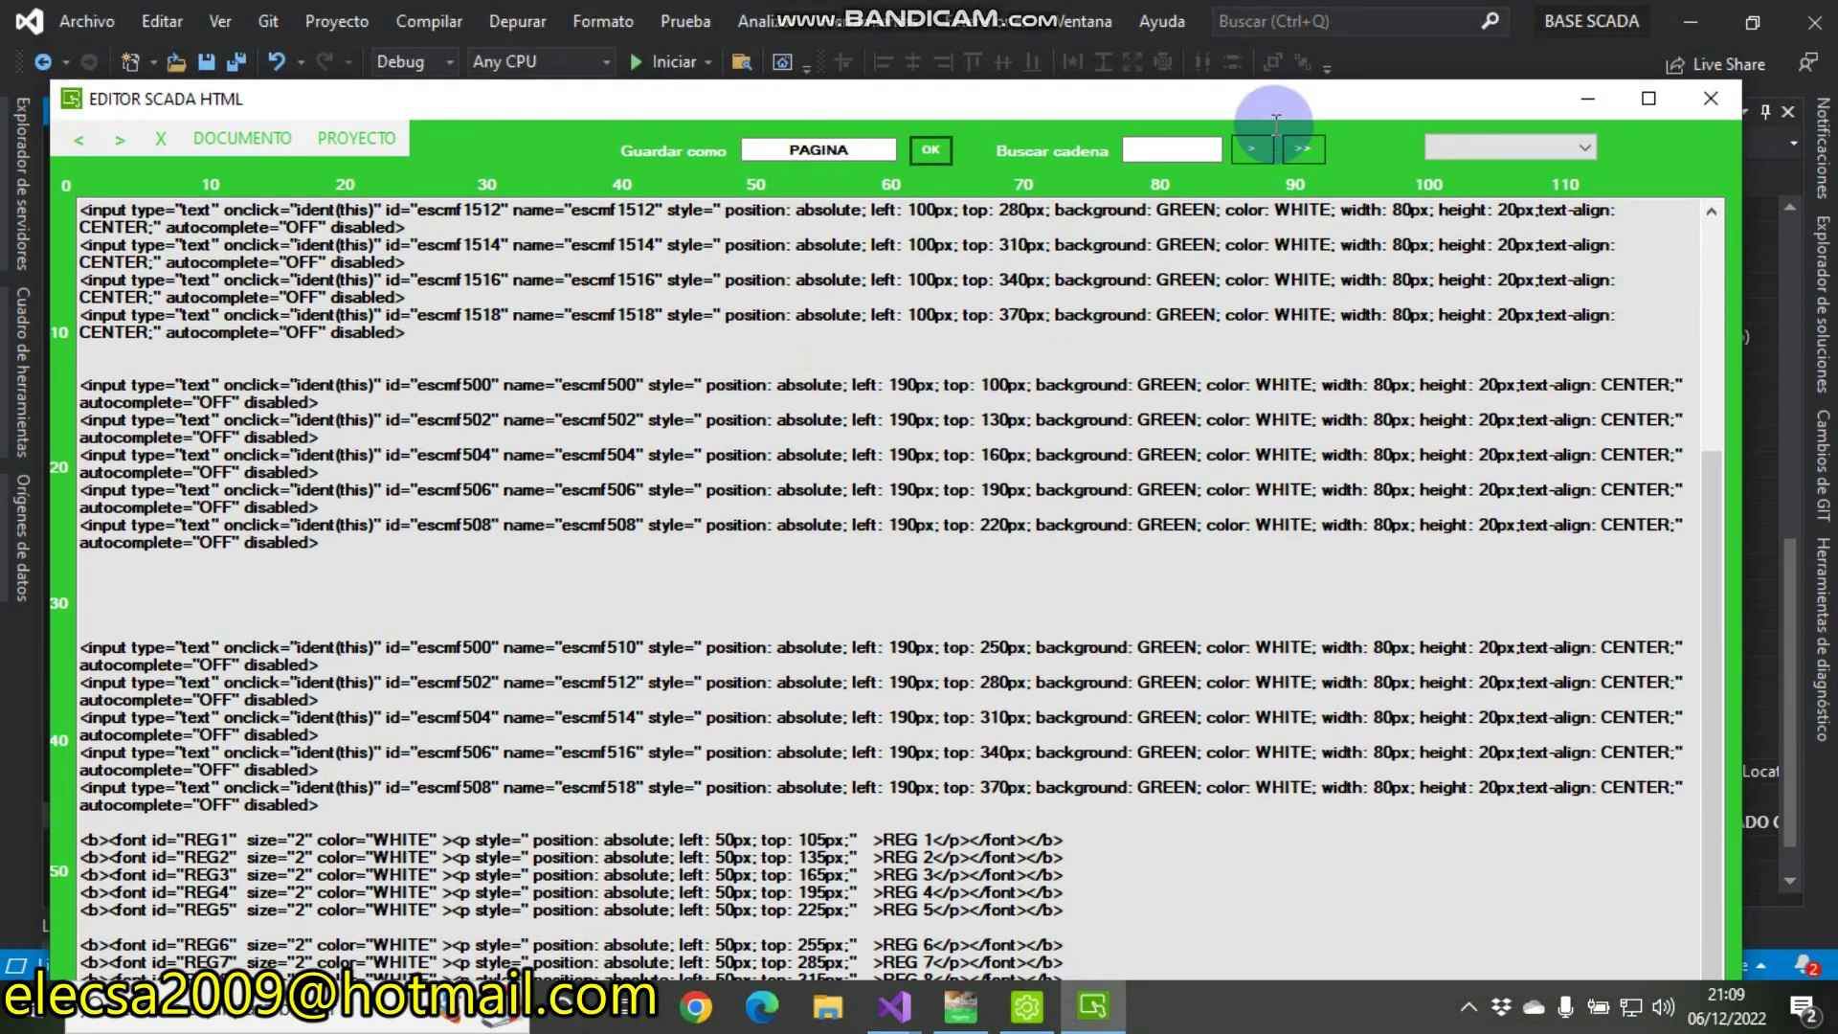
{"action": "left_click", "coordinate": [896, 481]}
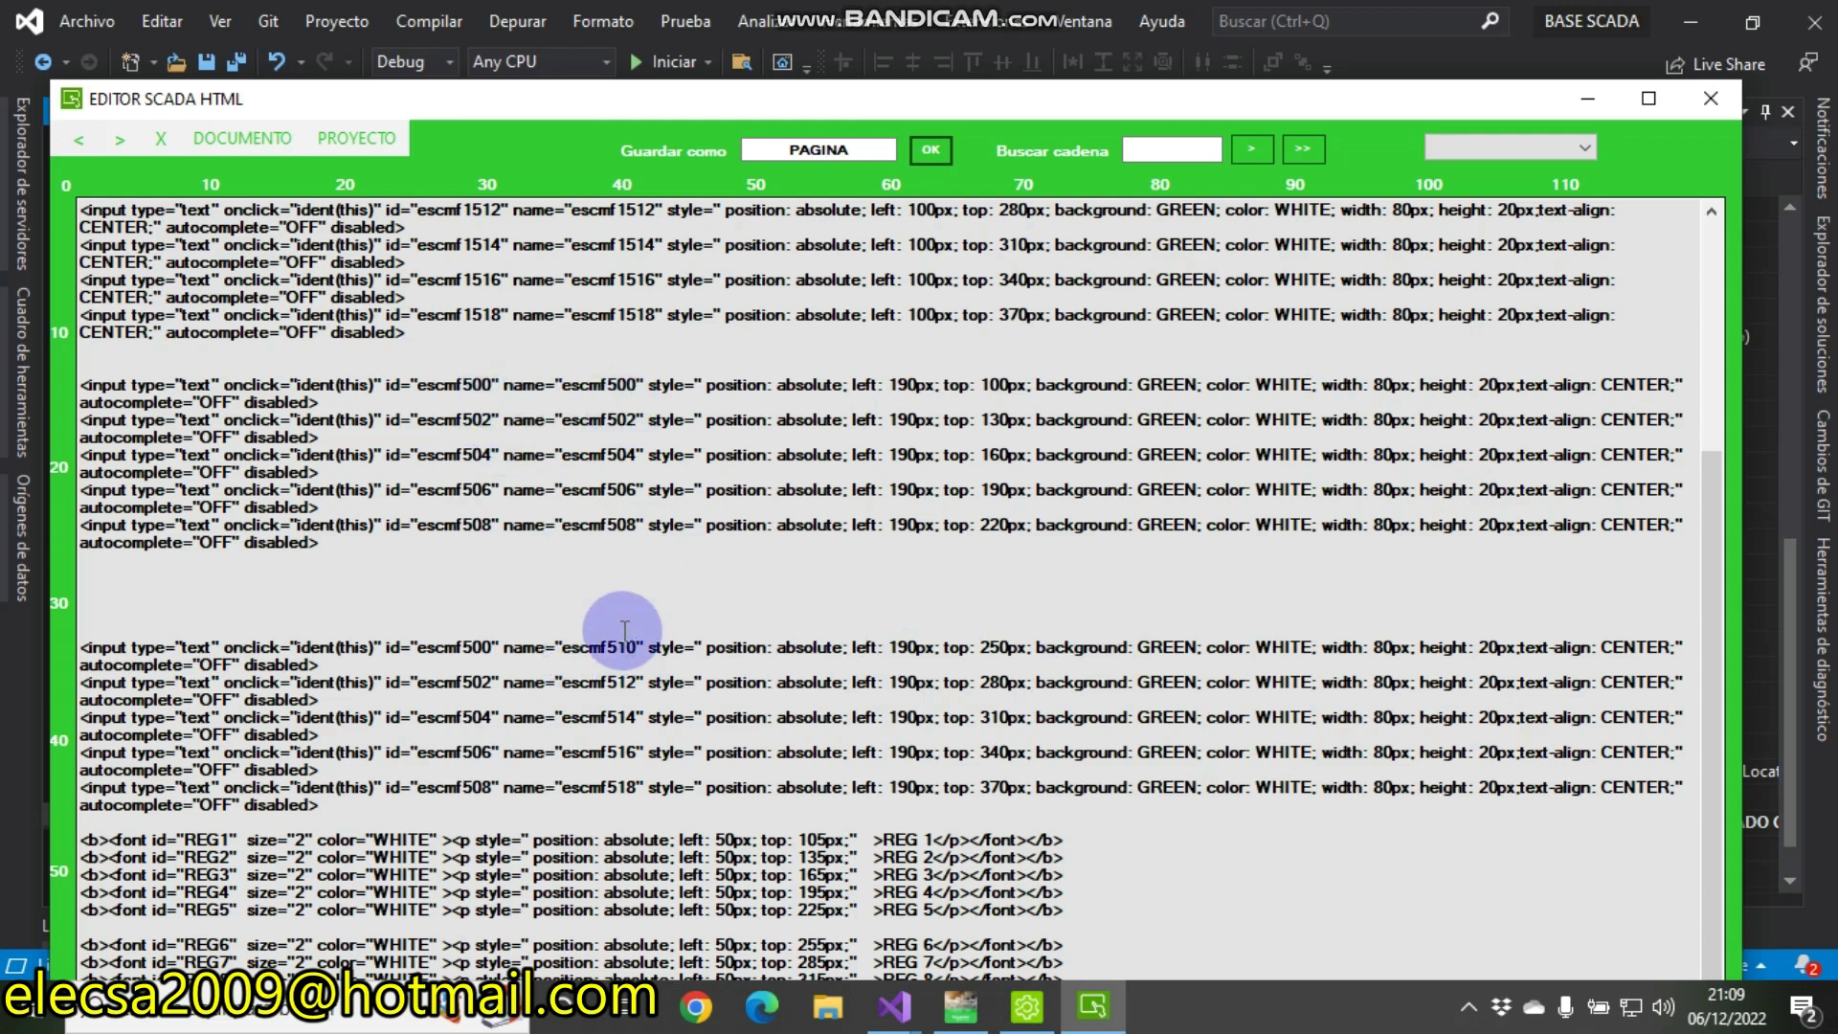
{"action": "left_click", "coordinate": [476, 646]}
{"action": "key", "text": "Delete"}
{"action": "type", "text": "1"}
{"action": "left_click", "coordinate": [477, 683]}
{"action": "key", "text": "Delete"}
{"action": "type", "text": "1"}
{"action": "left_click", "coordinate": [484, 716]}
{"action": "key", "text": "Delete"}
{"action": "type", "text": "1"}
{"action": "left_click", "coordinate": [480, 752]}
{"action": "key", "text": "Delete"}
{"action": "type", "text": "1"}
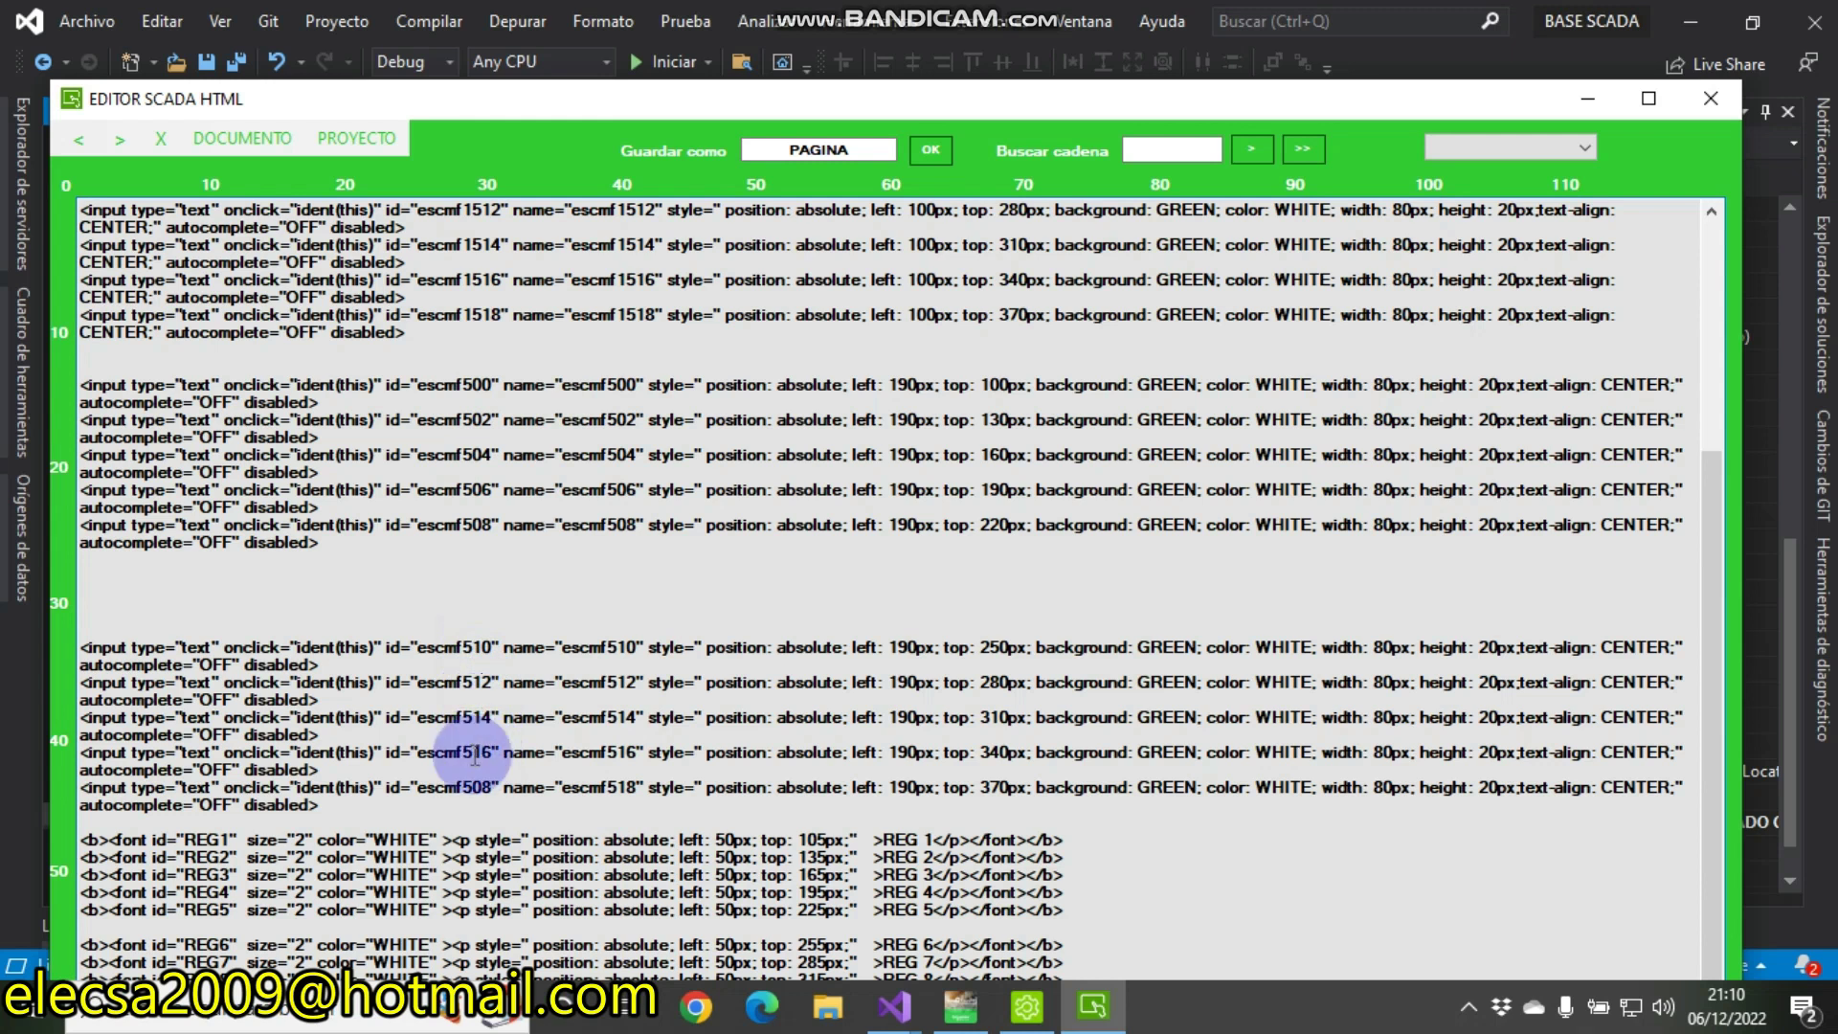
{"action": "left_click", "coordinate": [480, 787]}
{"action": "key", "text": "Delete"}
{"action": "type", "text": "1"}
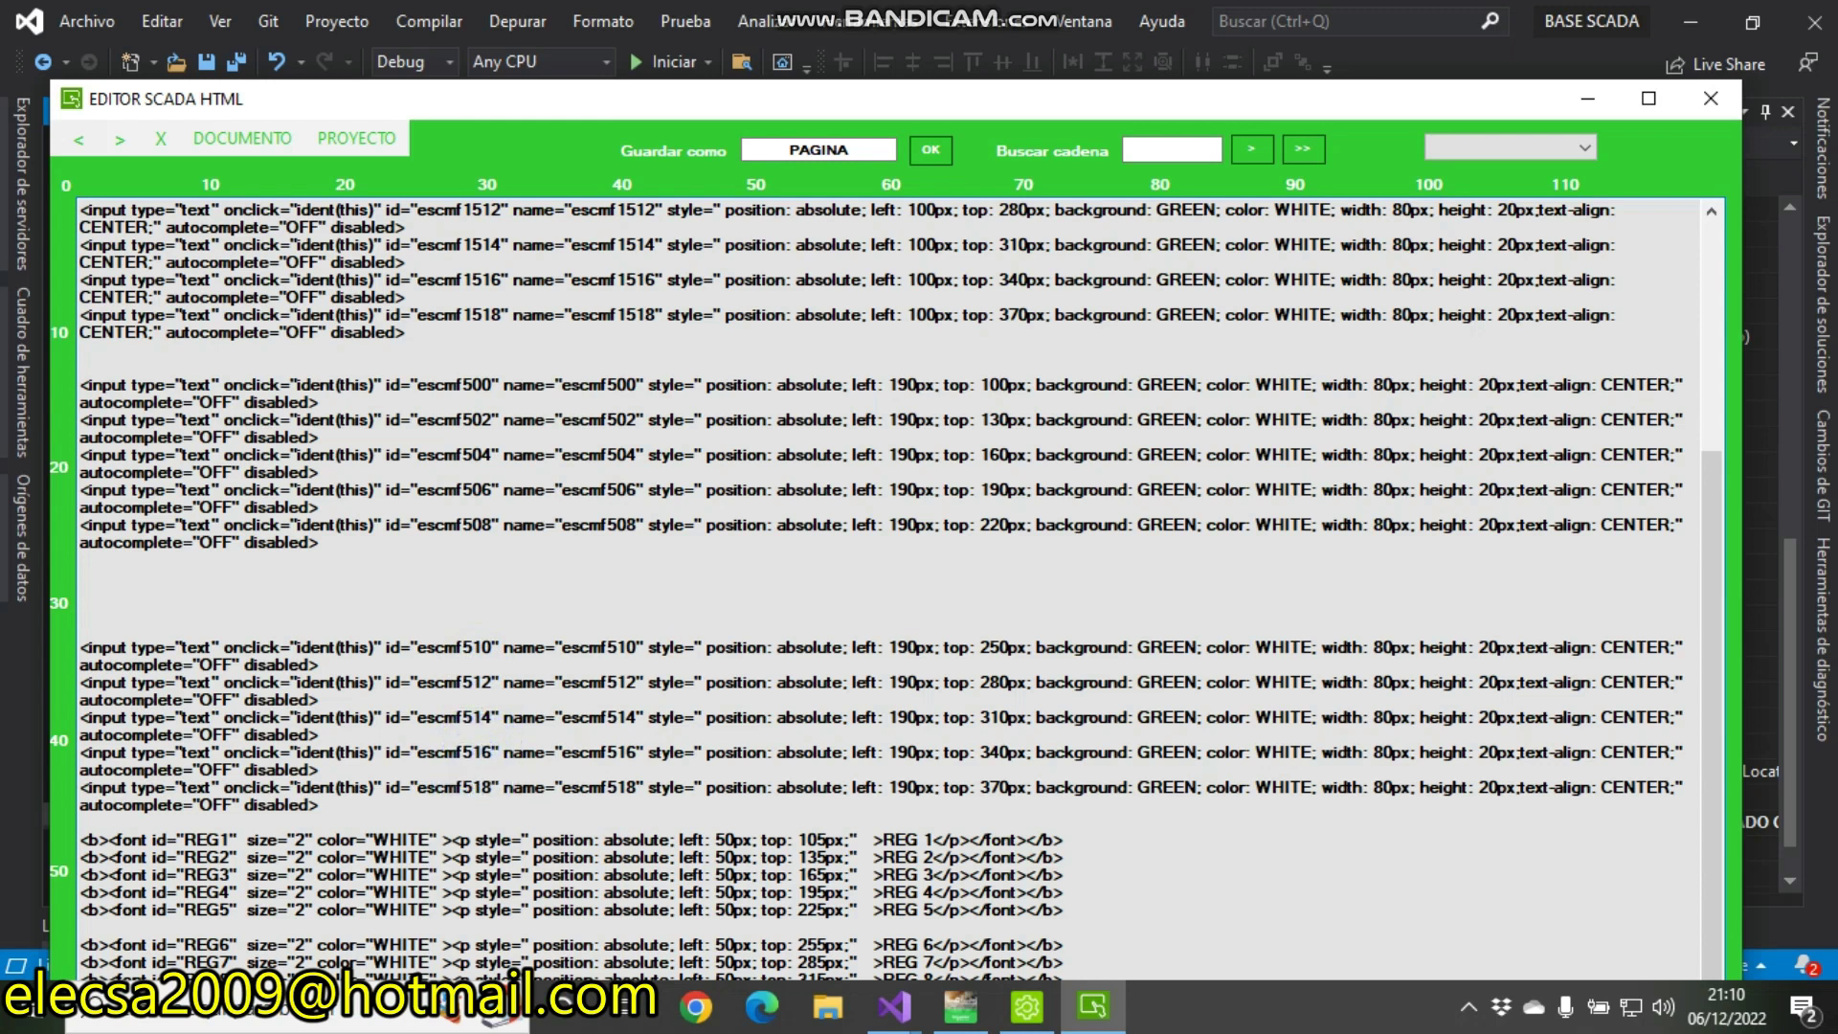
Preview the edited page and load the document
{"action": "left_click", "coordinate": [253, 128]}
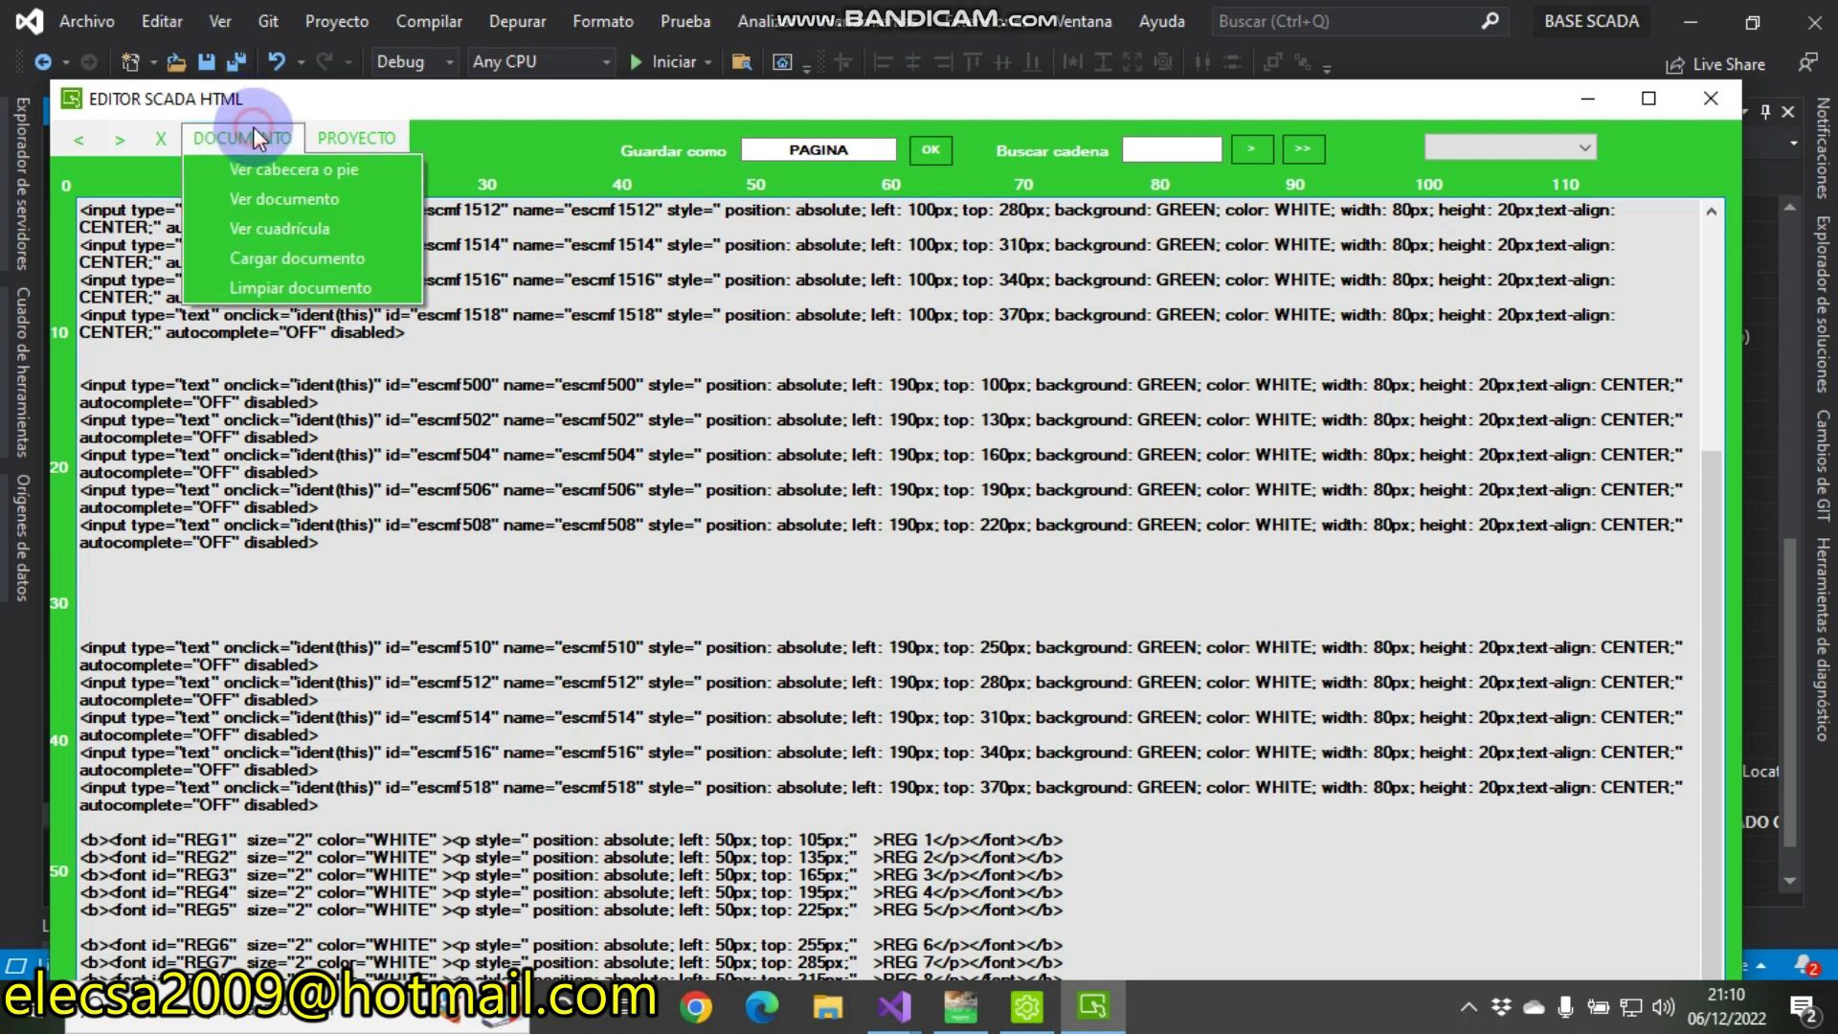
{"action": "left_click", "coordinate": [290, 209]}
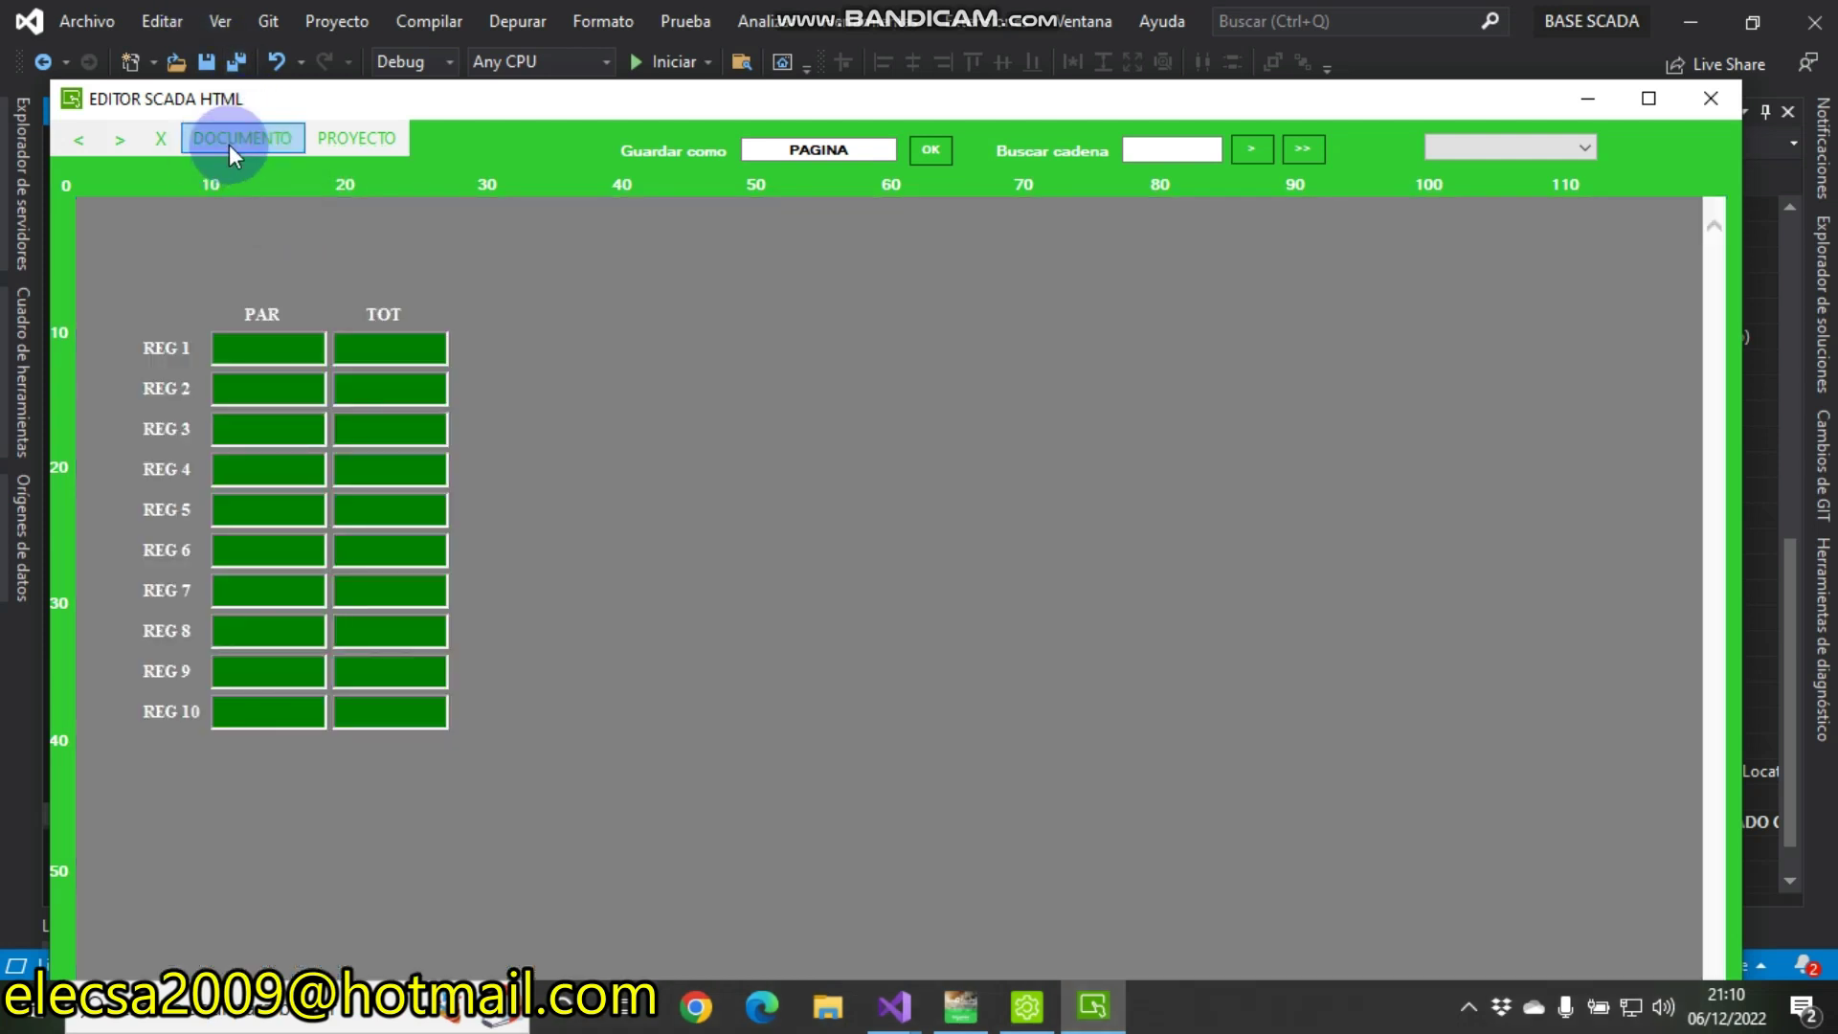
{"action": "left_click", "coordinate": [228, 144]}
{"action": "left_click", "coordinate": [280, 259]}
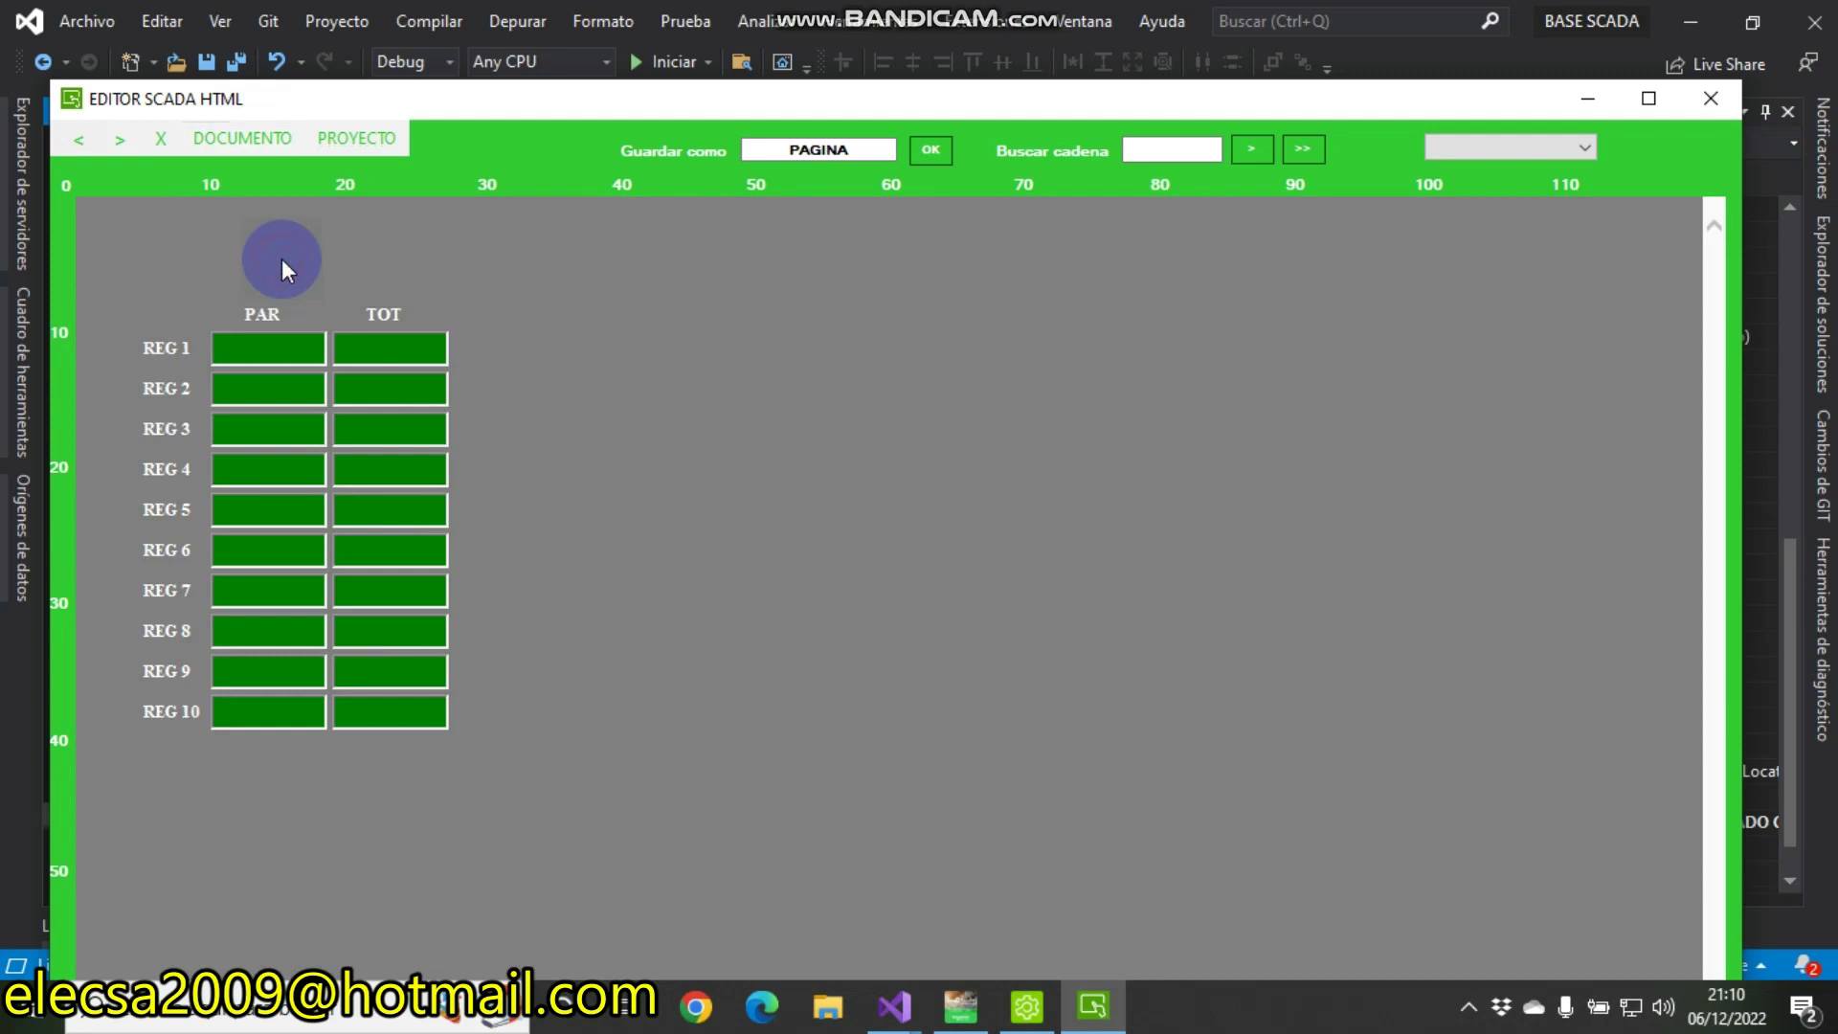
Minimize Visual Studio and try to save the page as PAGINA over the existing file on the desktop
{"action": "left_click", "coordinate": [1675, 21]}
{"action": "left_click", "coordinate": [720, 134]}
{"action": "left_click_drag", "start_coordinate": [670, 101], "coordinate": [1215, 168]}
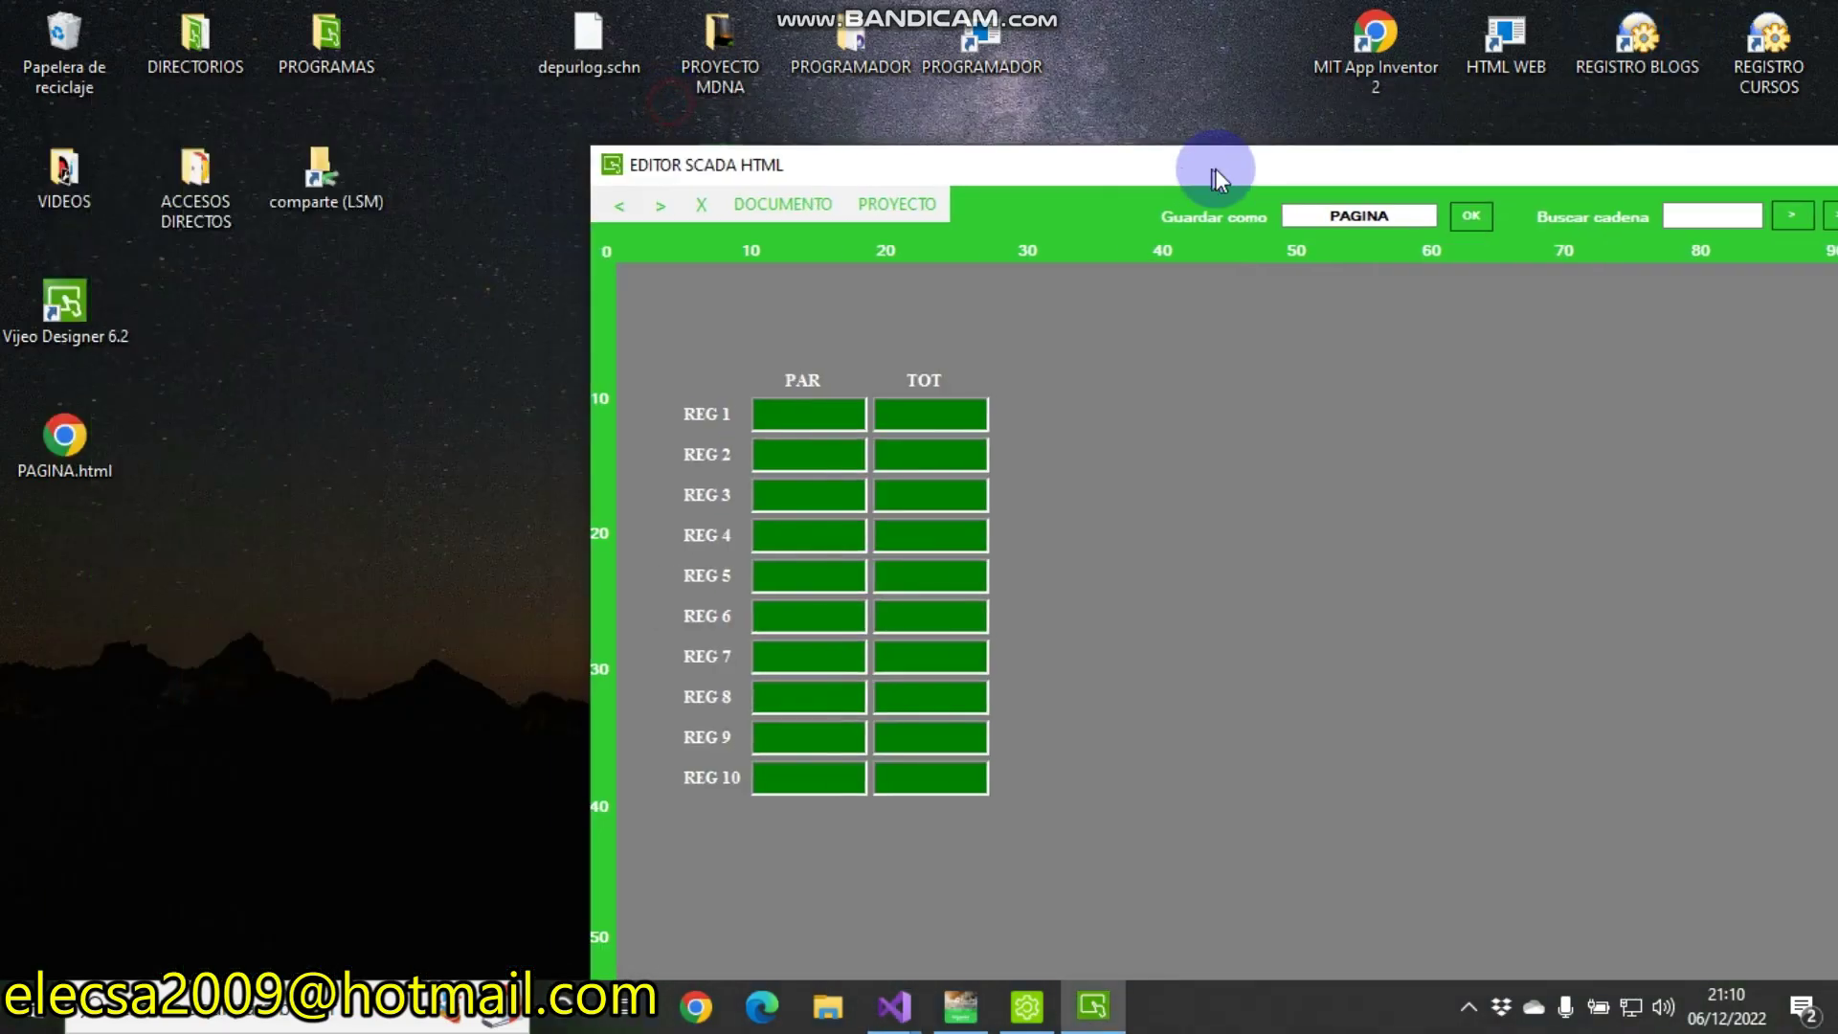
{"action": "left_click", "coordinate": [1479, 219]}
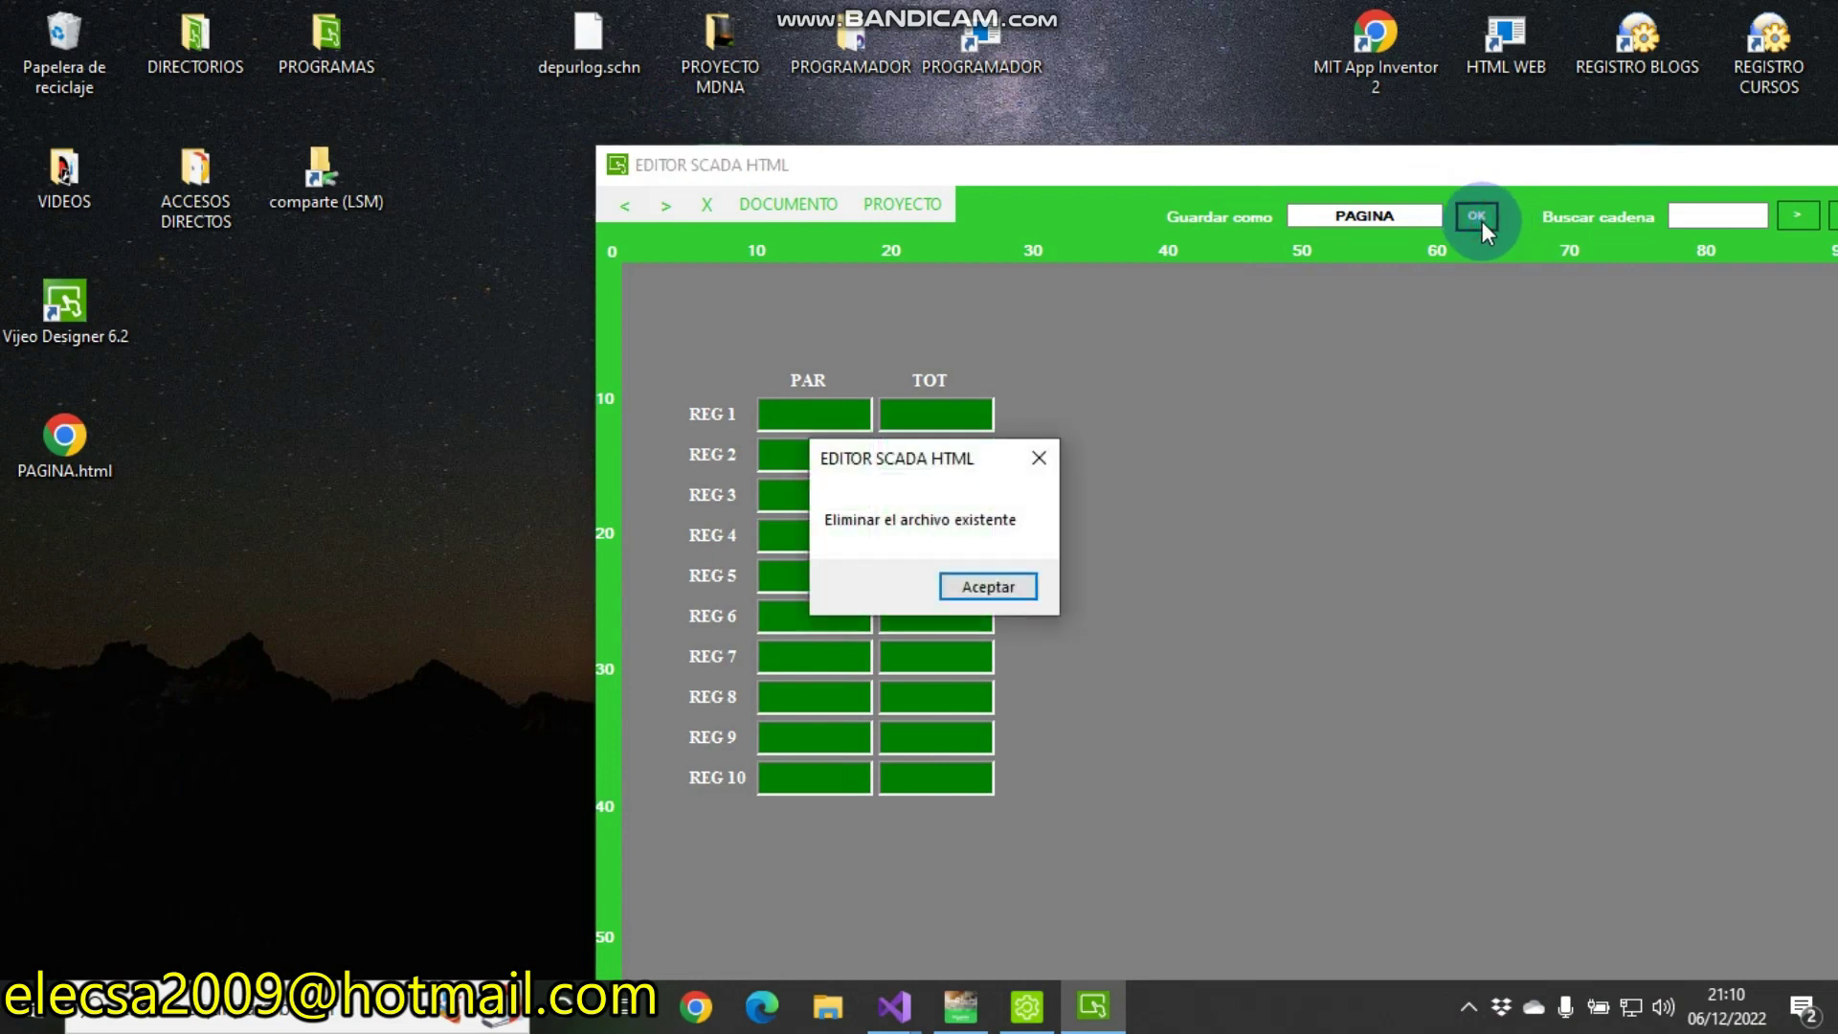
{"action": "left_click", "coordinate": [968, 586]}
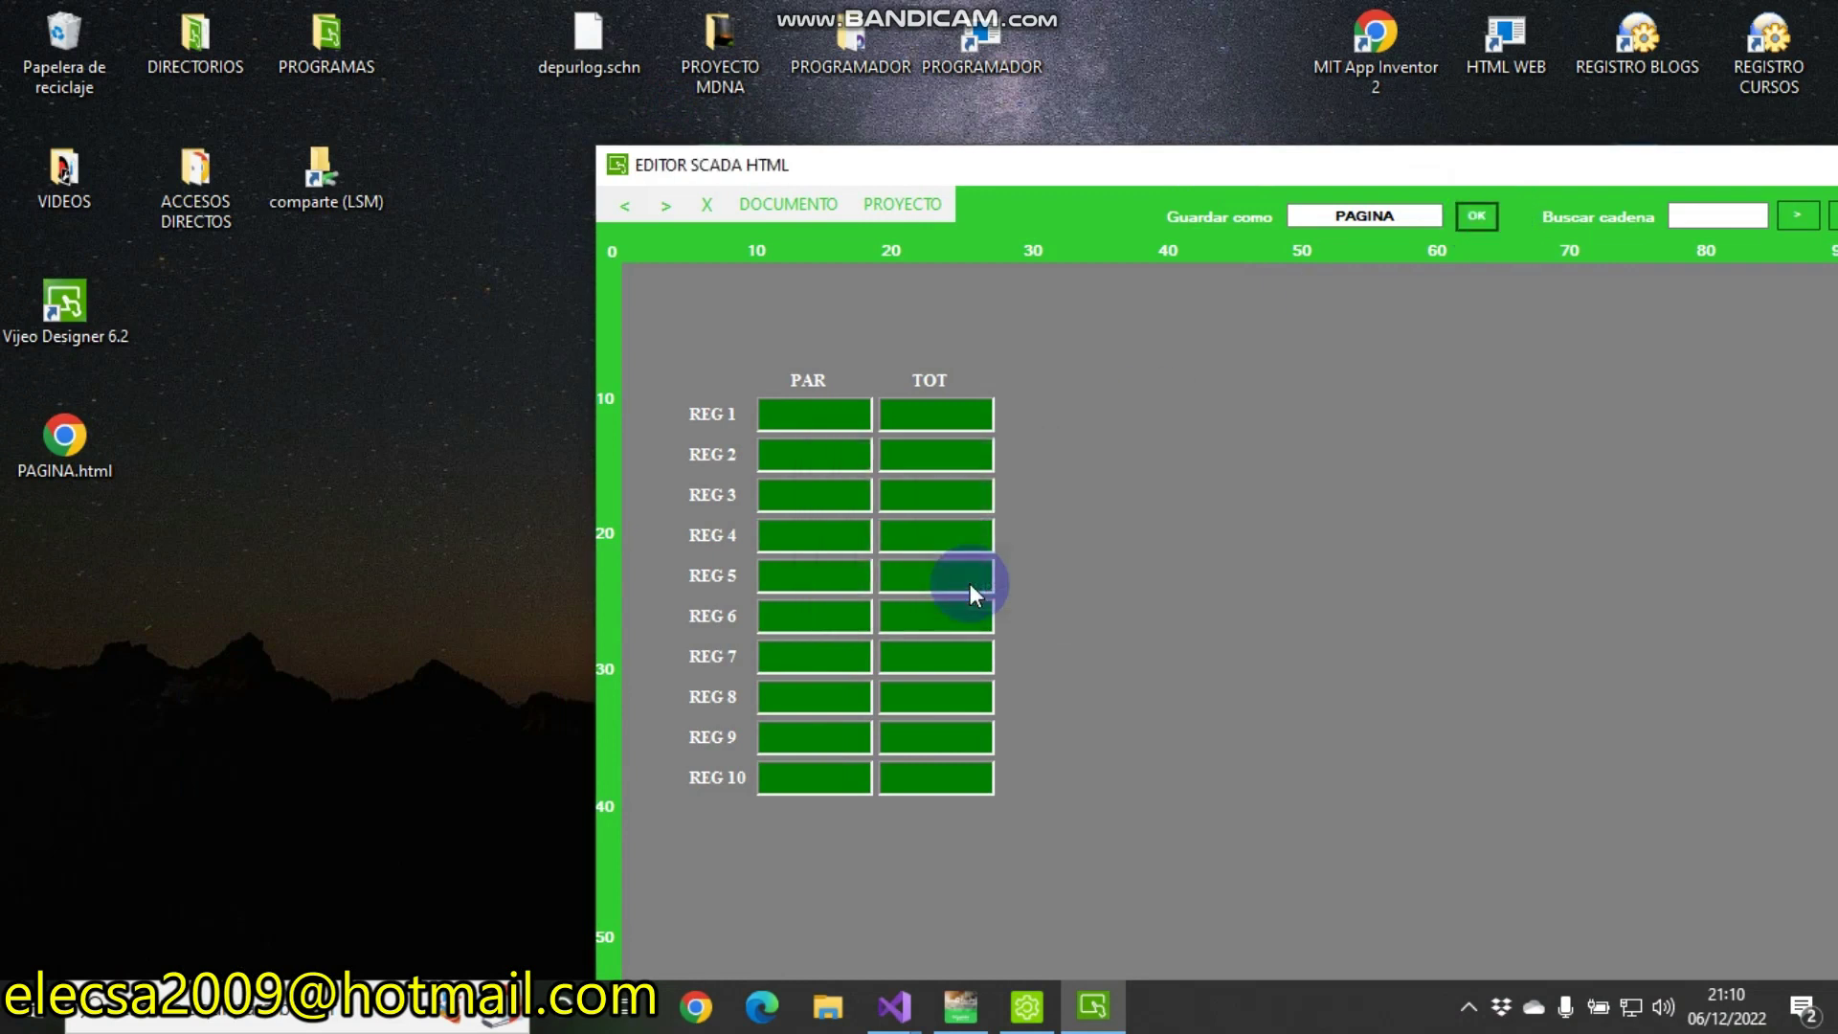
{"action": "left_click", "coordinate": [1459, 230]}
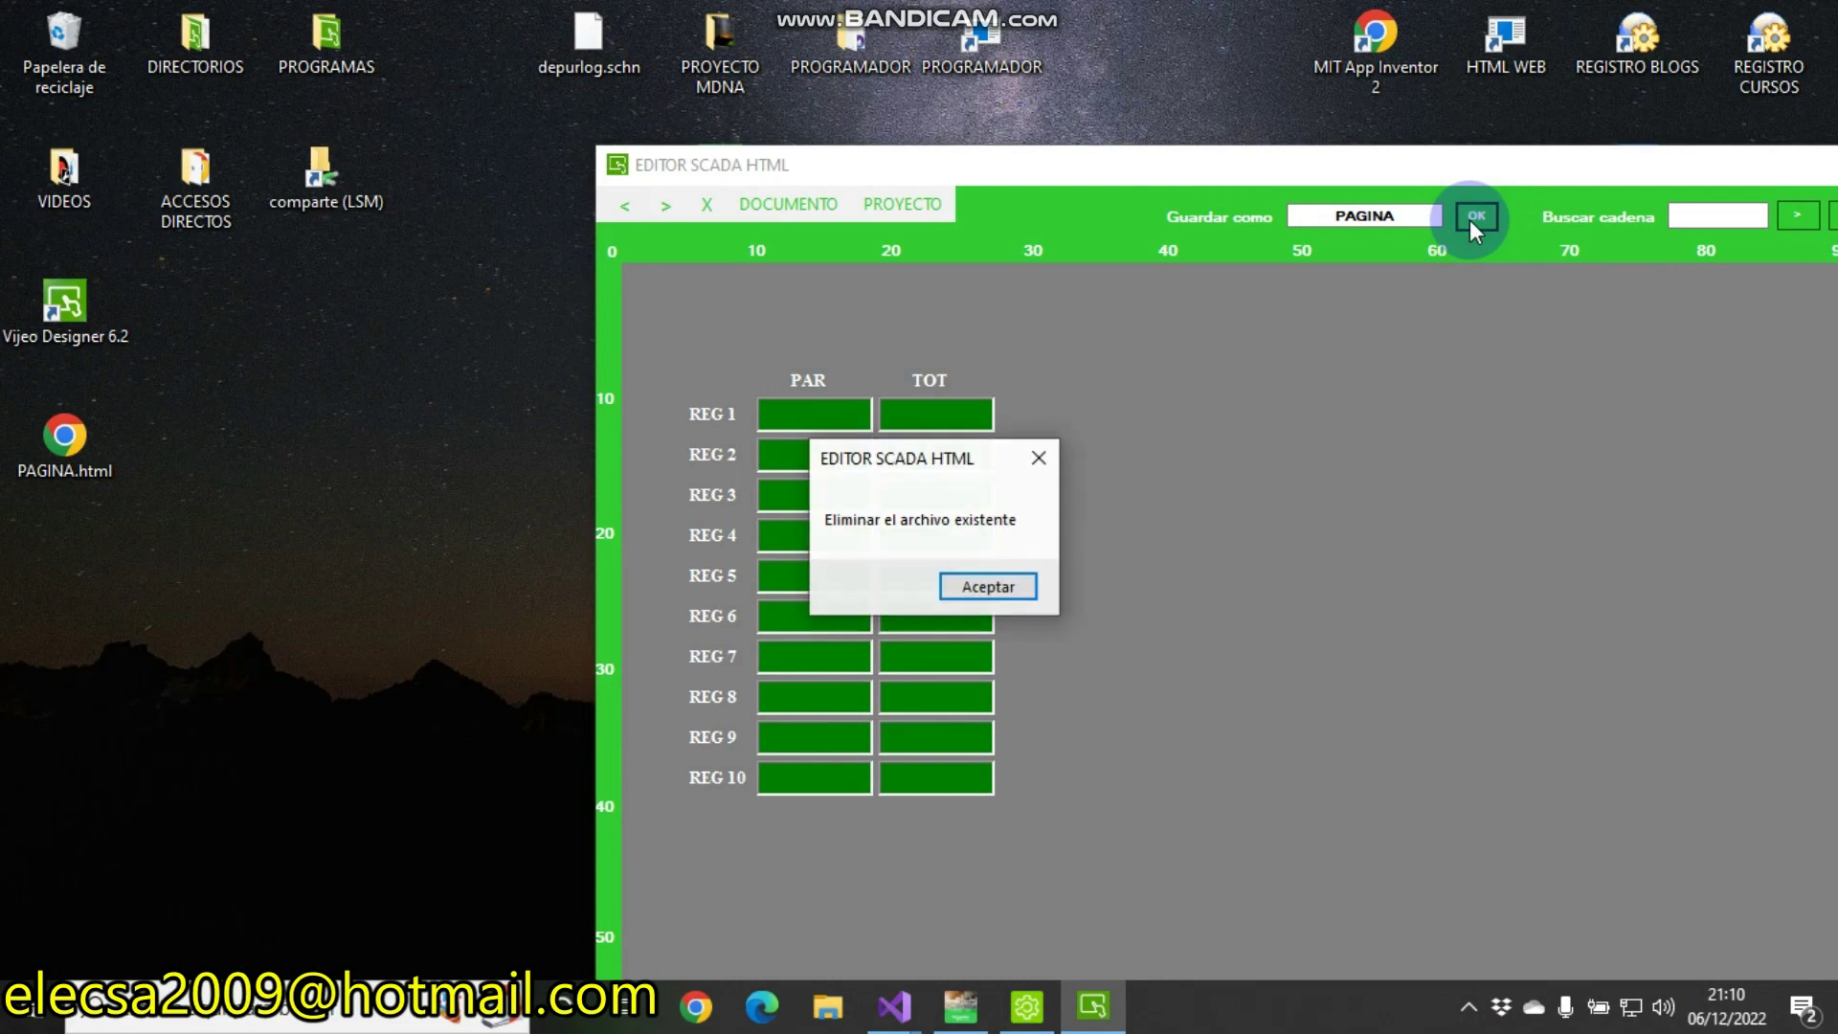
{"action": "left_click", "coordinate": [998, 588]}
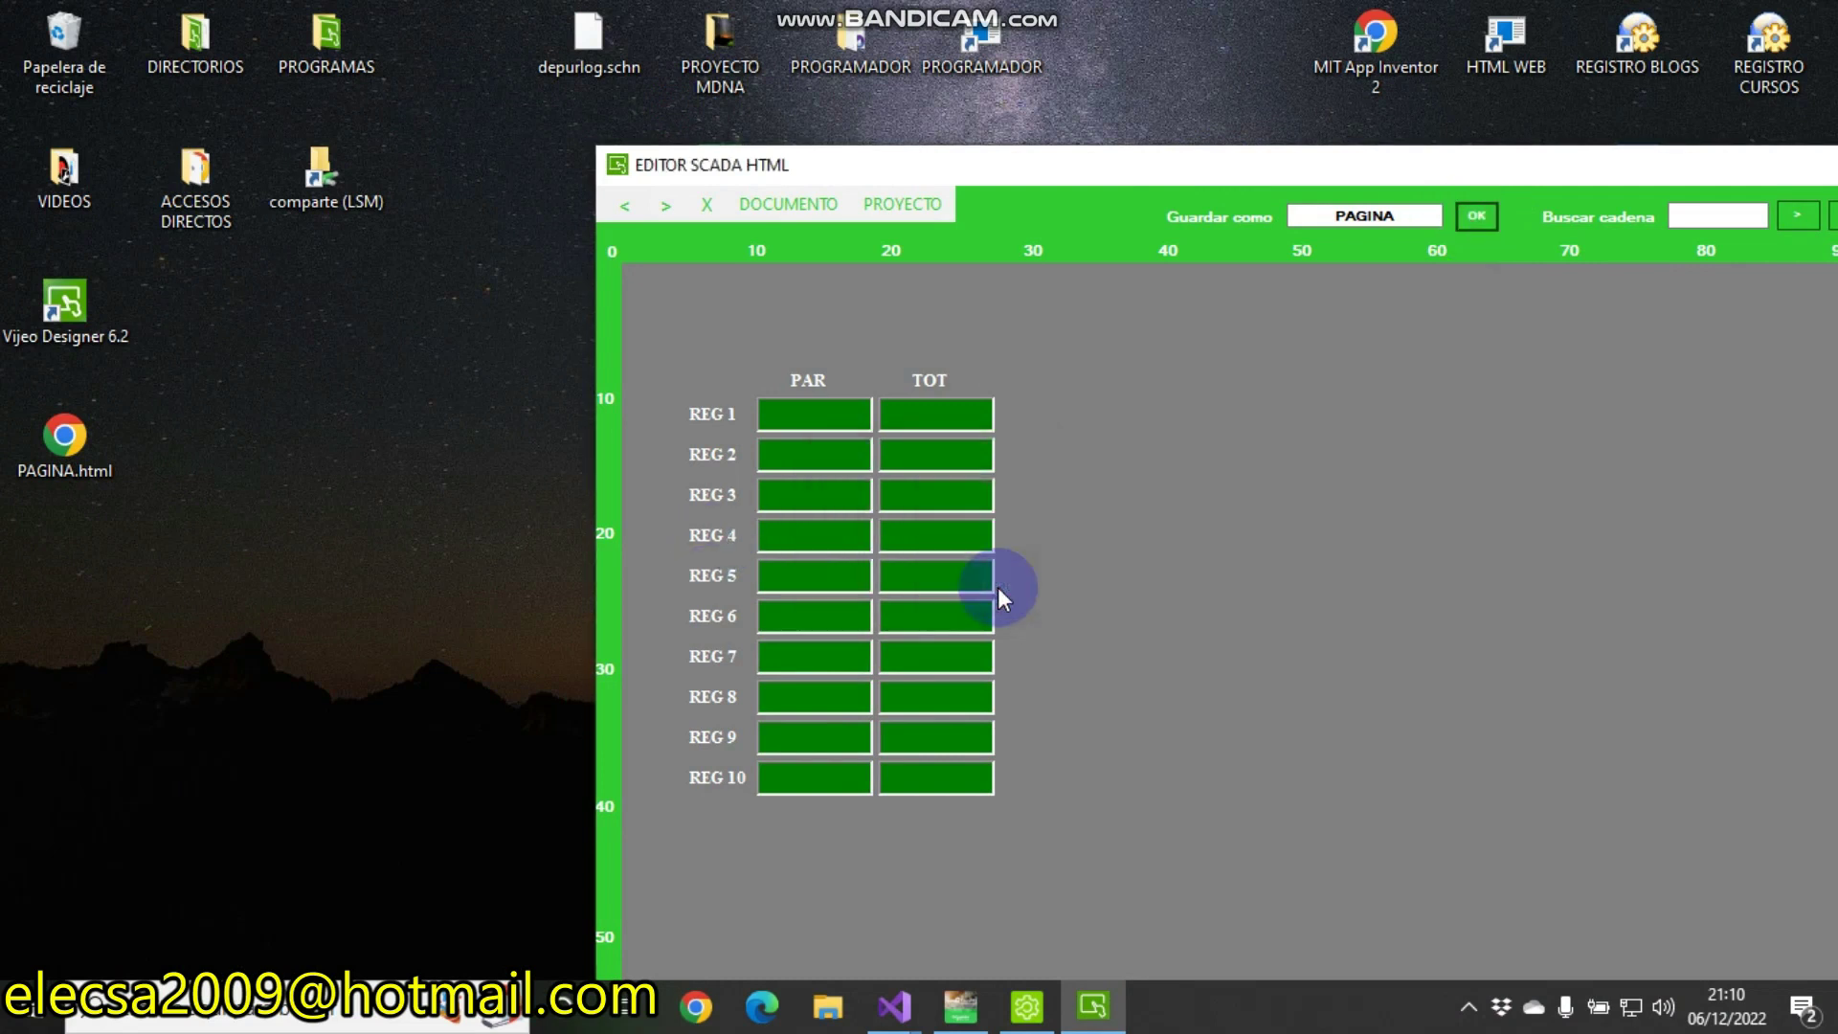
Move the editor window aside, start the BASE SCADA project in Visual Studio and launch the application from its registration window
{"action": "left_click_drag", "start_coordinate": [761, 170], "coordinate": [1541, 271]}
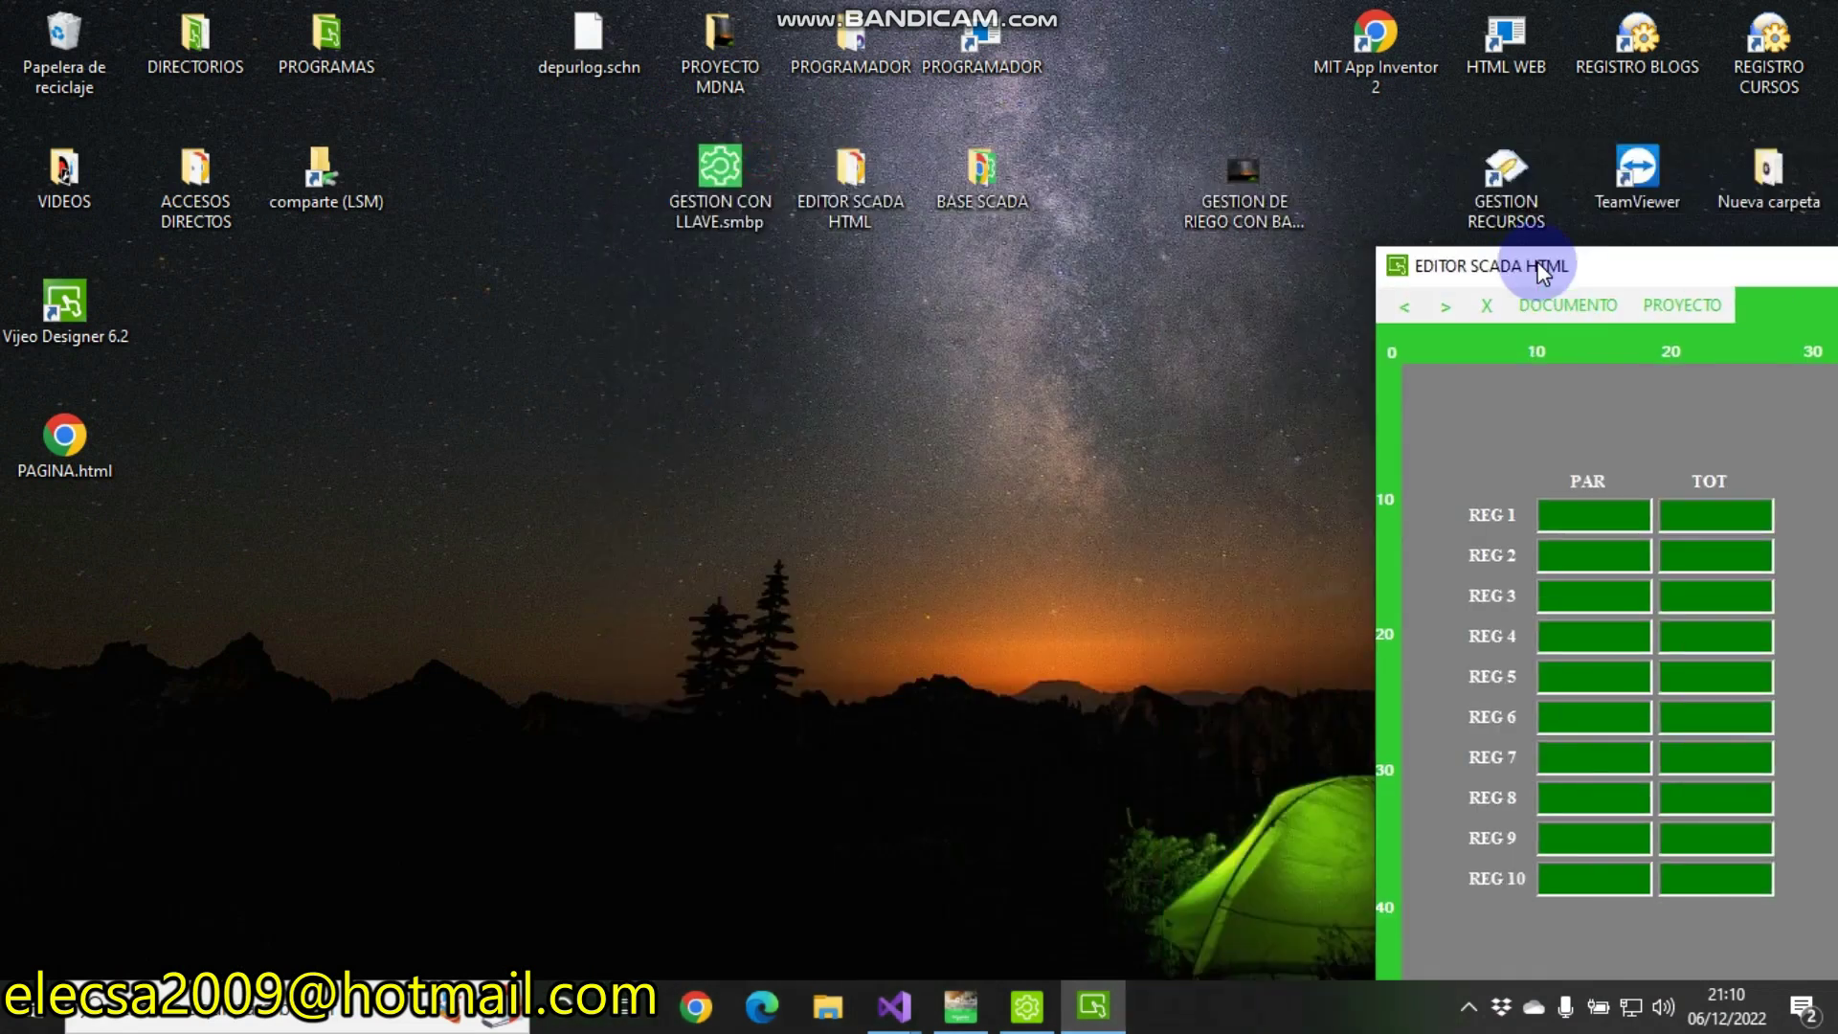
{"action": "mouse_move", "coordinate": [898, 1017]}
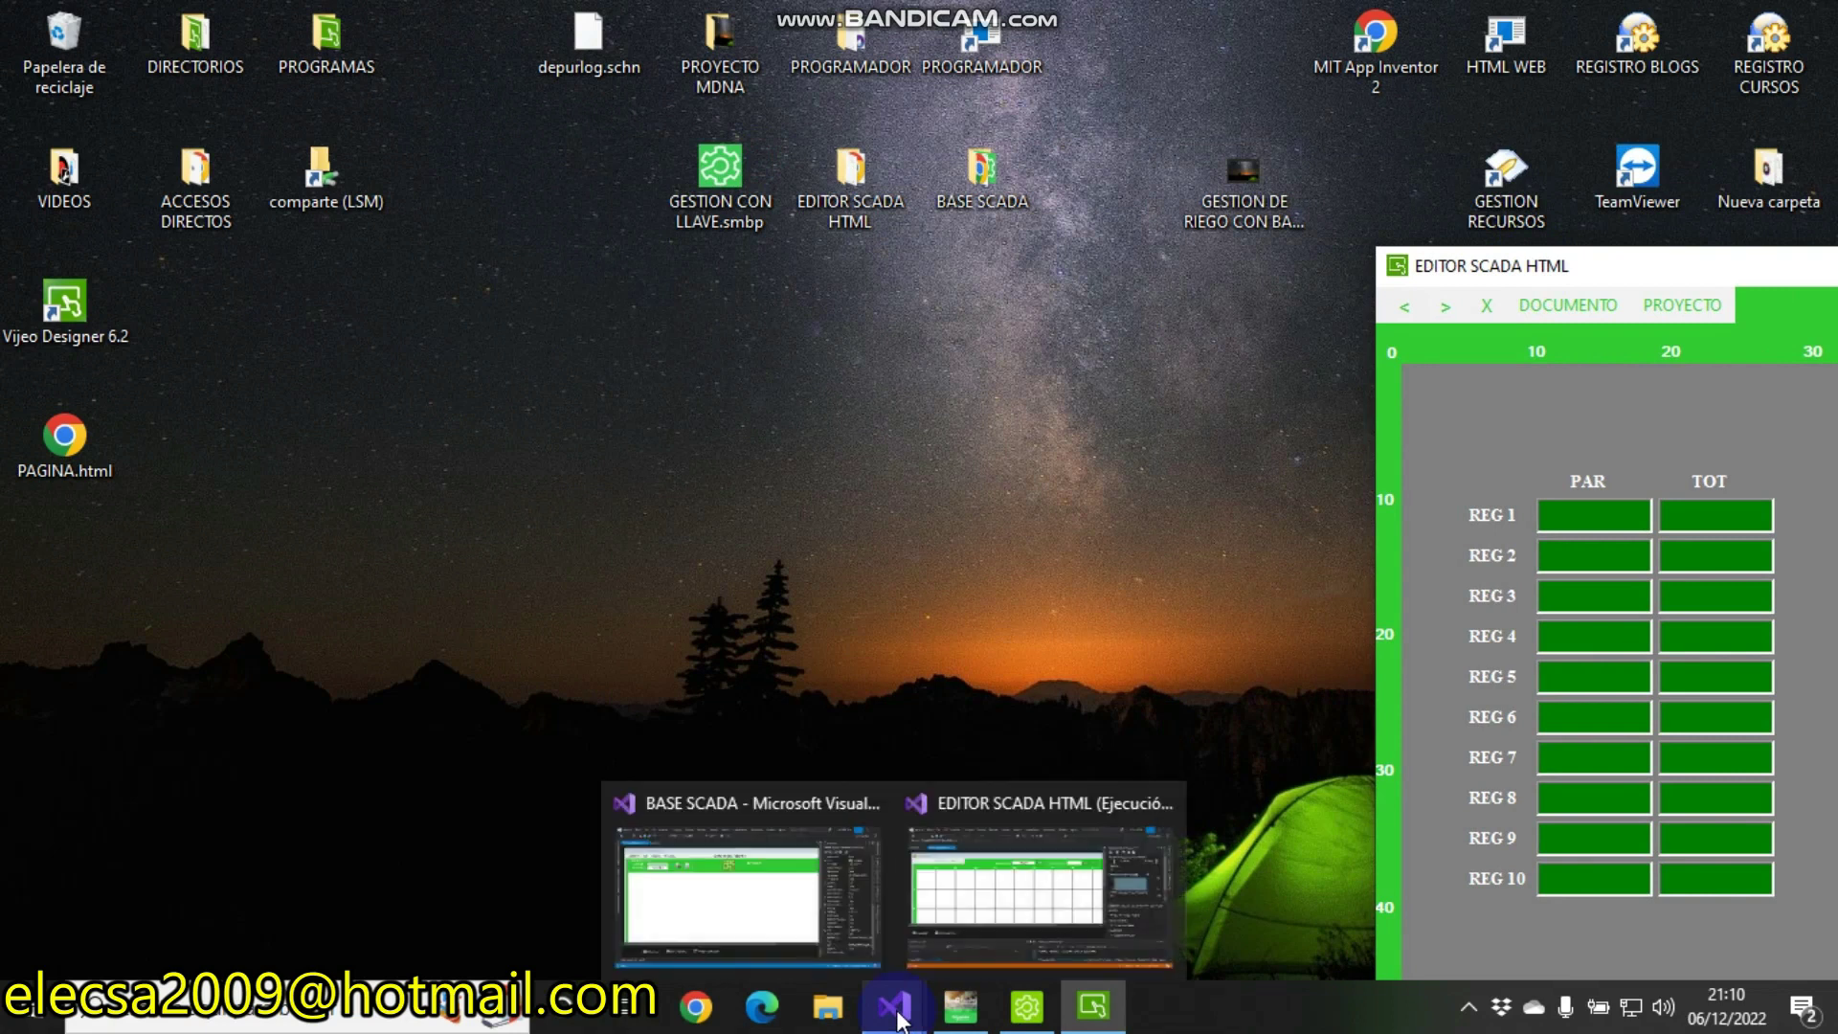
{"action": "left_click", "coordinate": [725, 833]}
{"action": "left_click", "coordinate": [667, 61]}
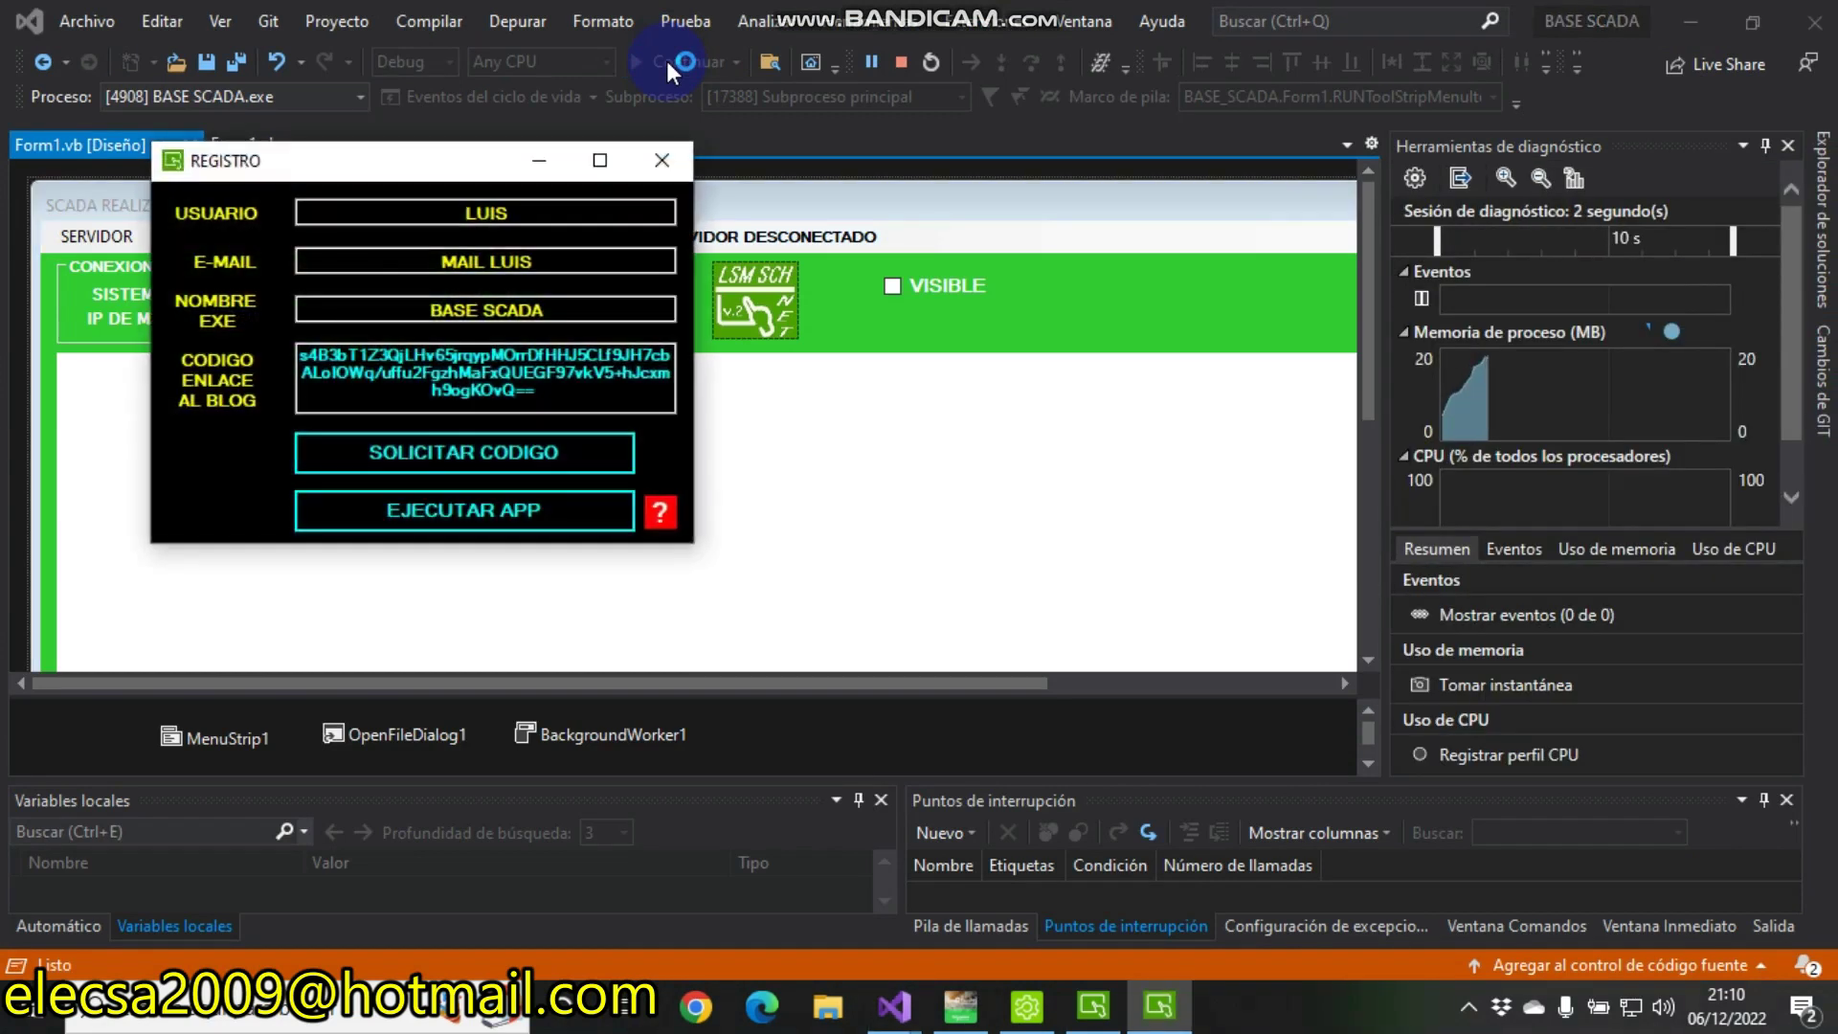
{"action": "left_click", "coordinate": [389, 516]}
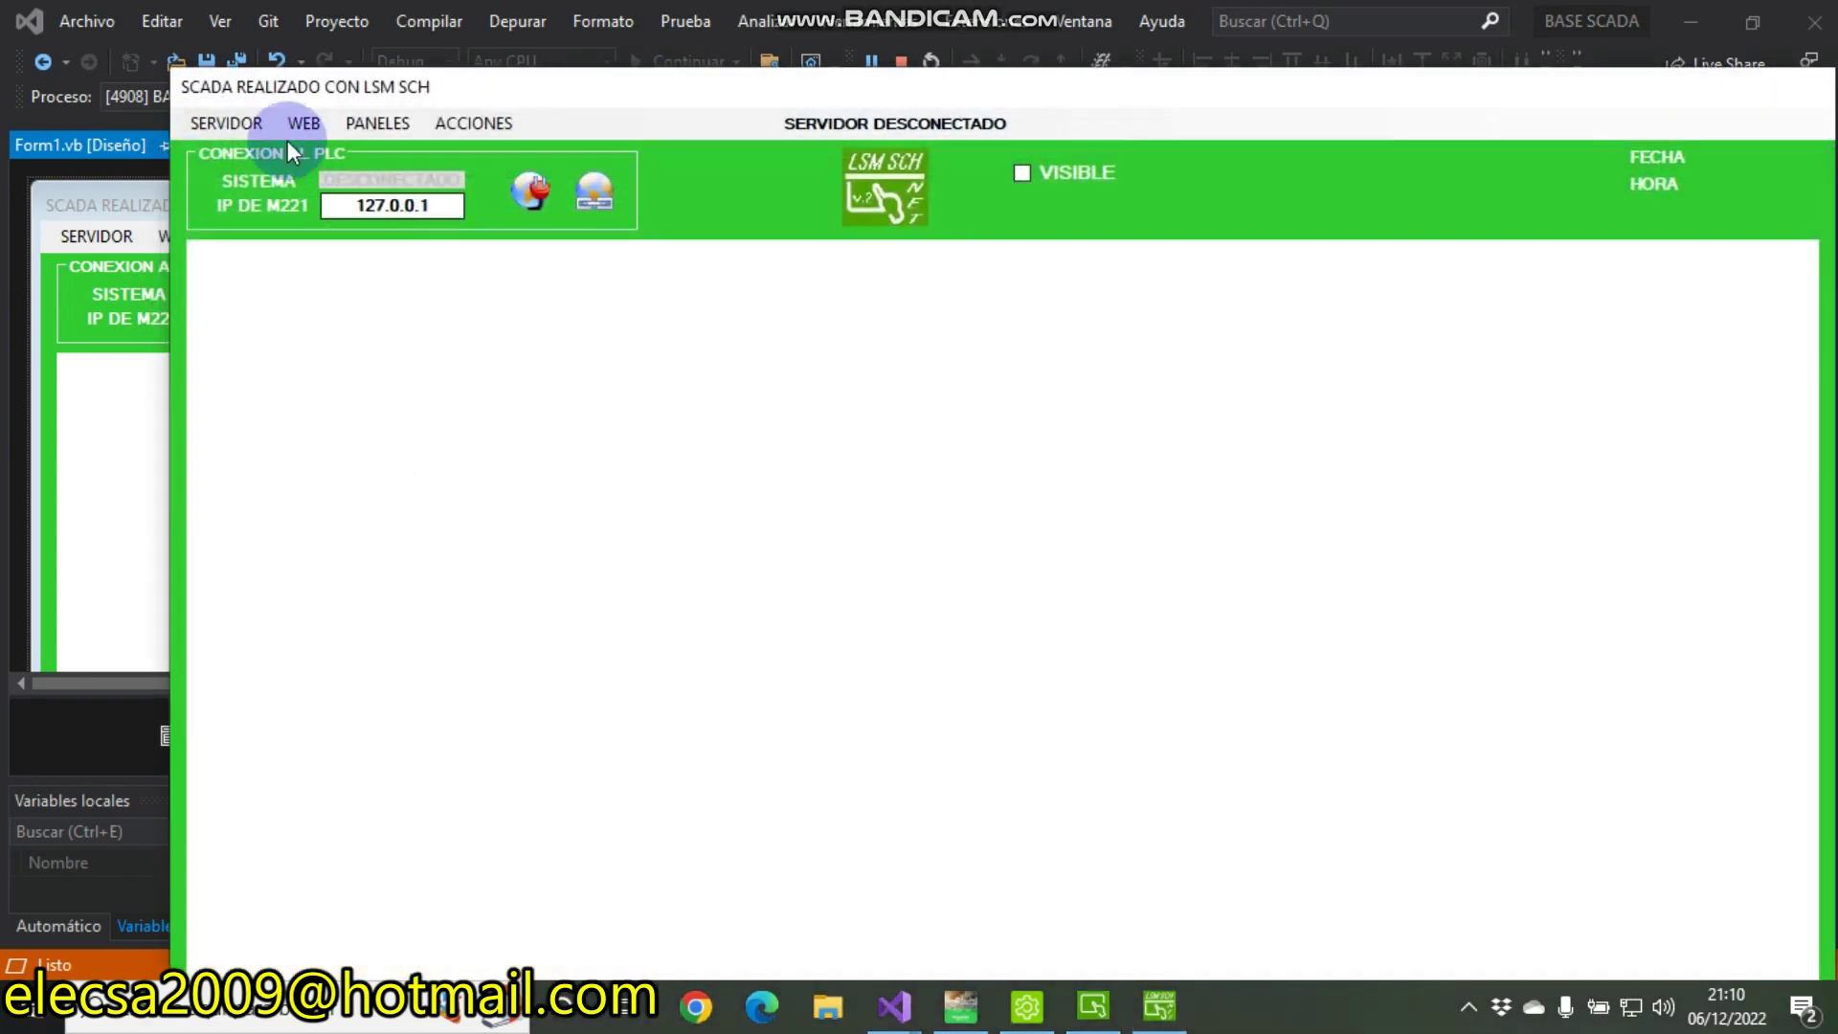
Start the SCADA server and import PAGINA.html from the desktop as its web page
{"action": "left_click", "coordinate": [233, 126]}
{"action": "left_click", "coordinate": [241, 158]}
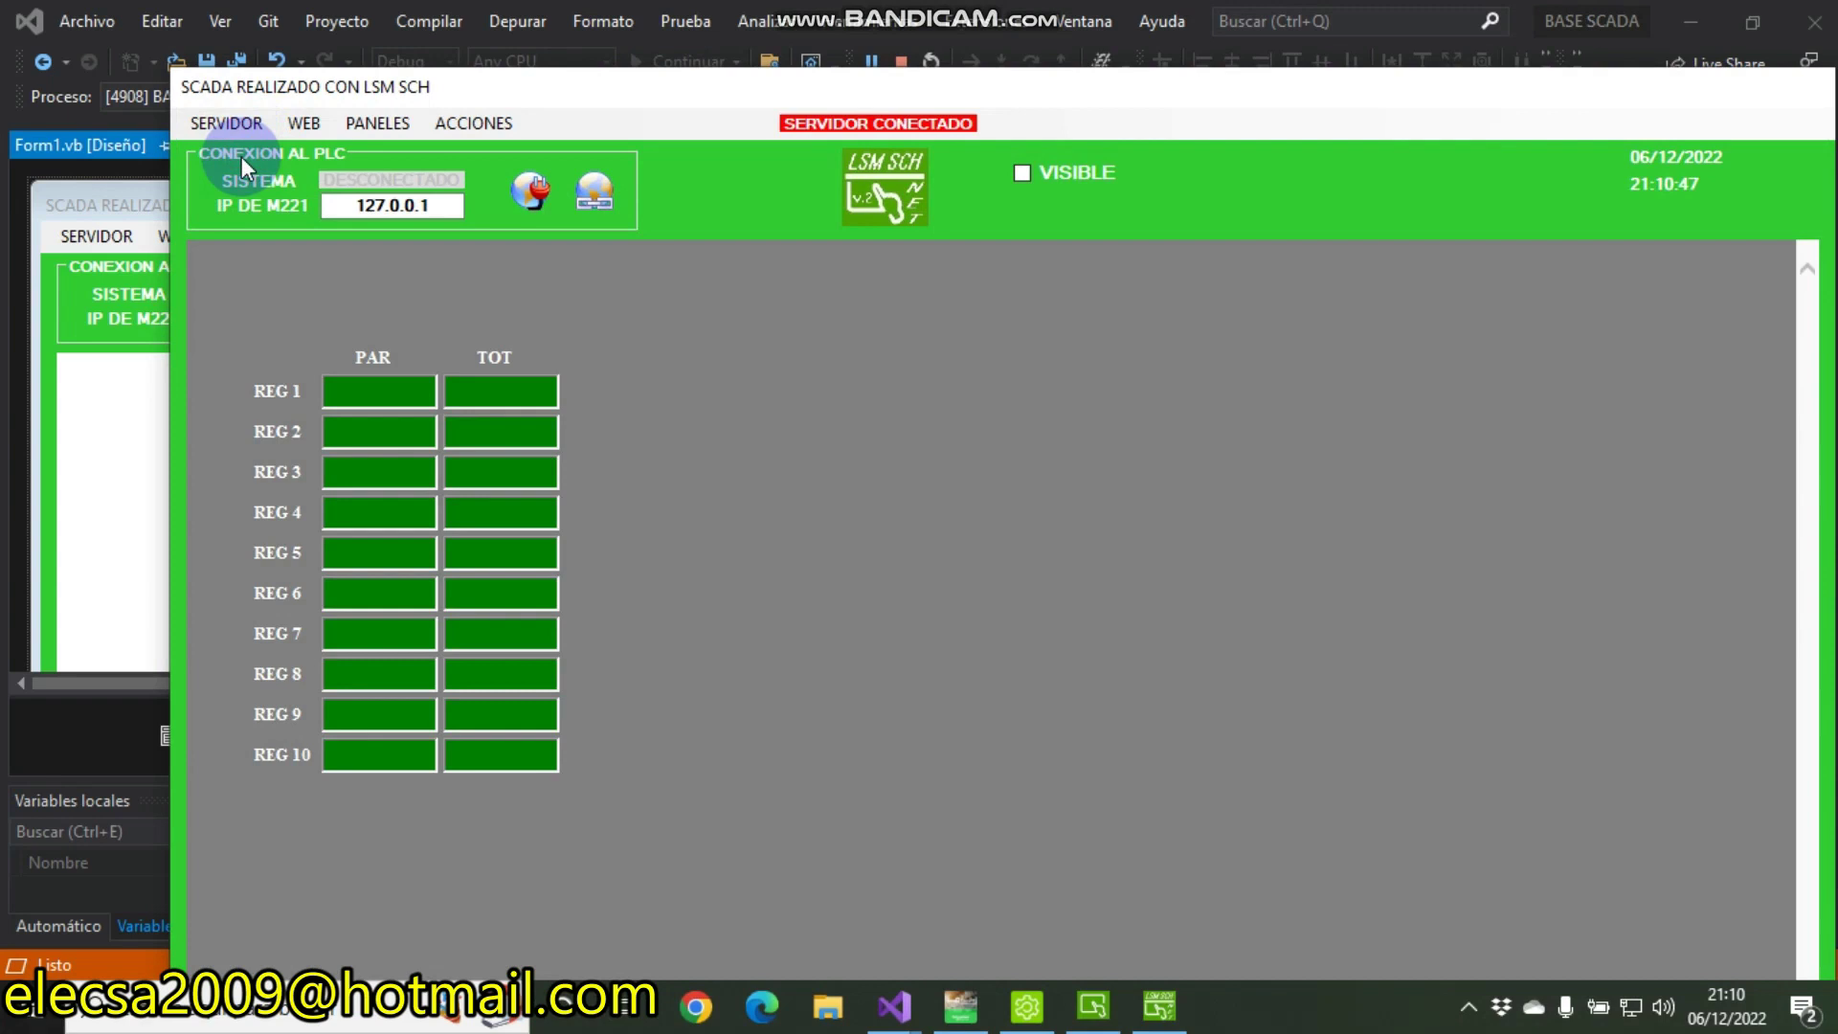
{"action": "left_click", "coordinate": [295, 116]}
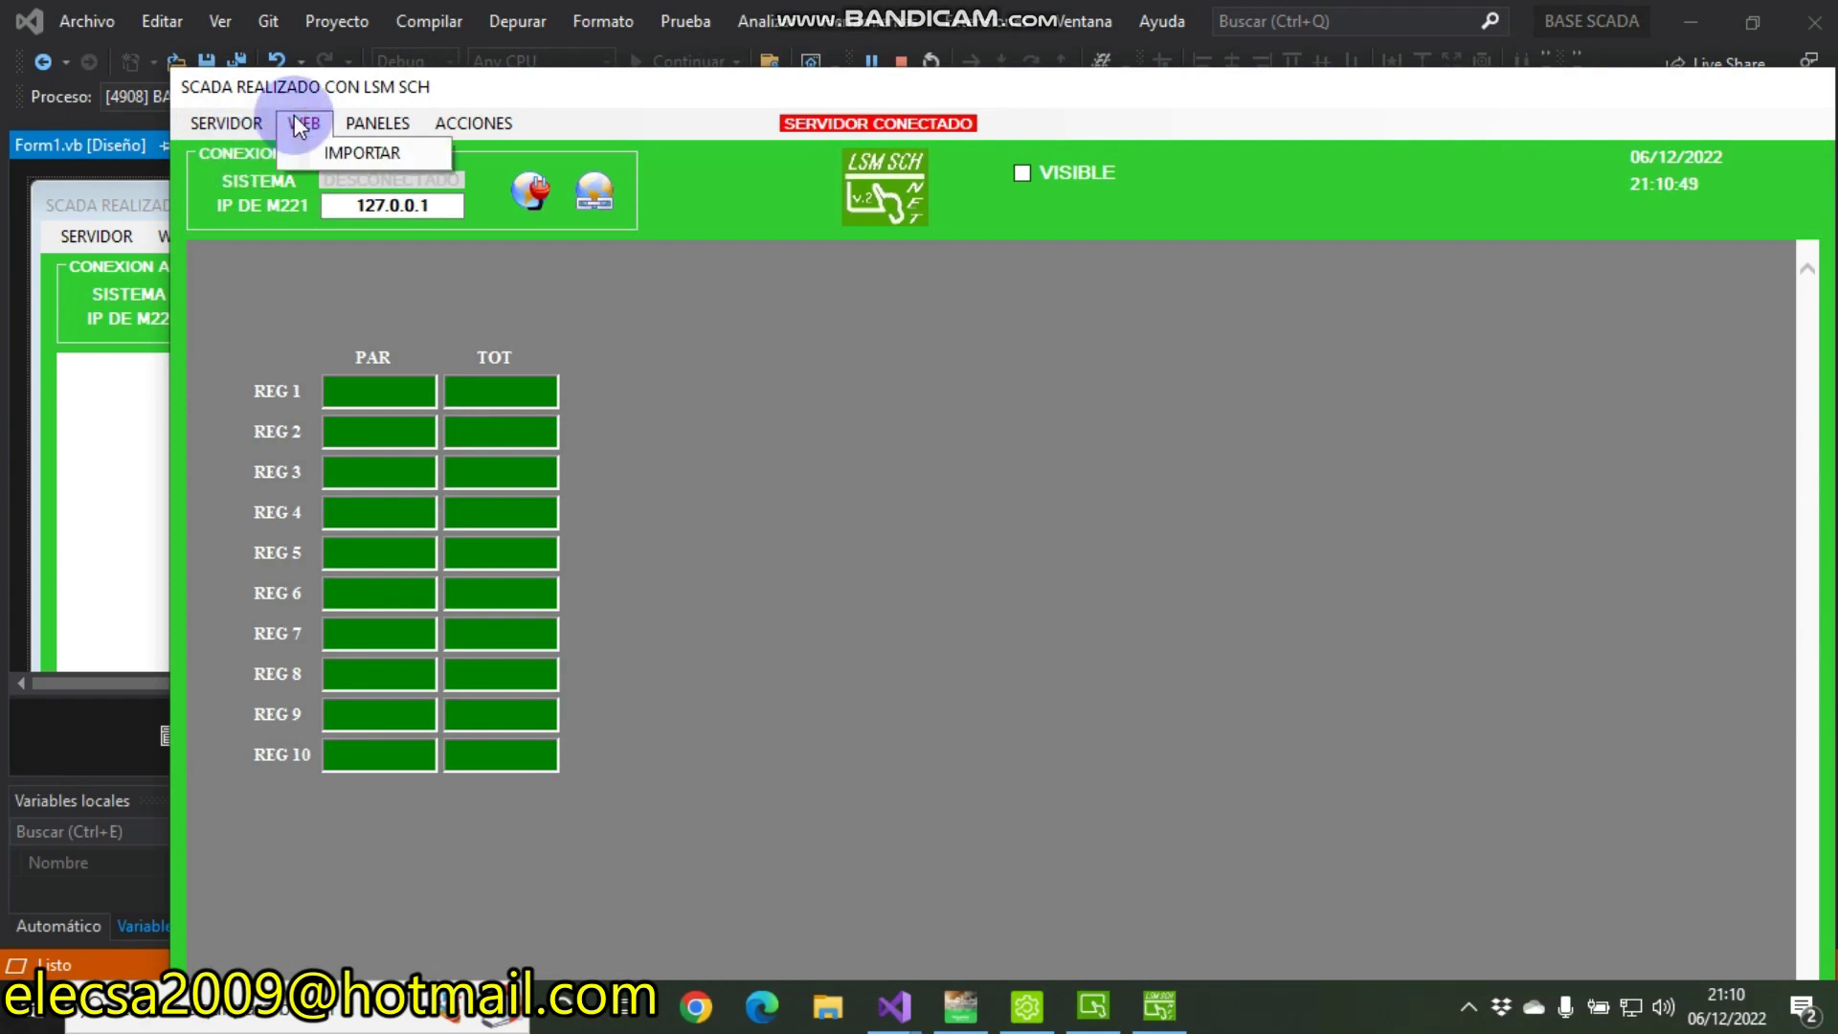
{"action": "left_click", "coordinate": [330, 155]}
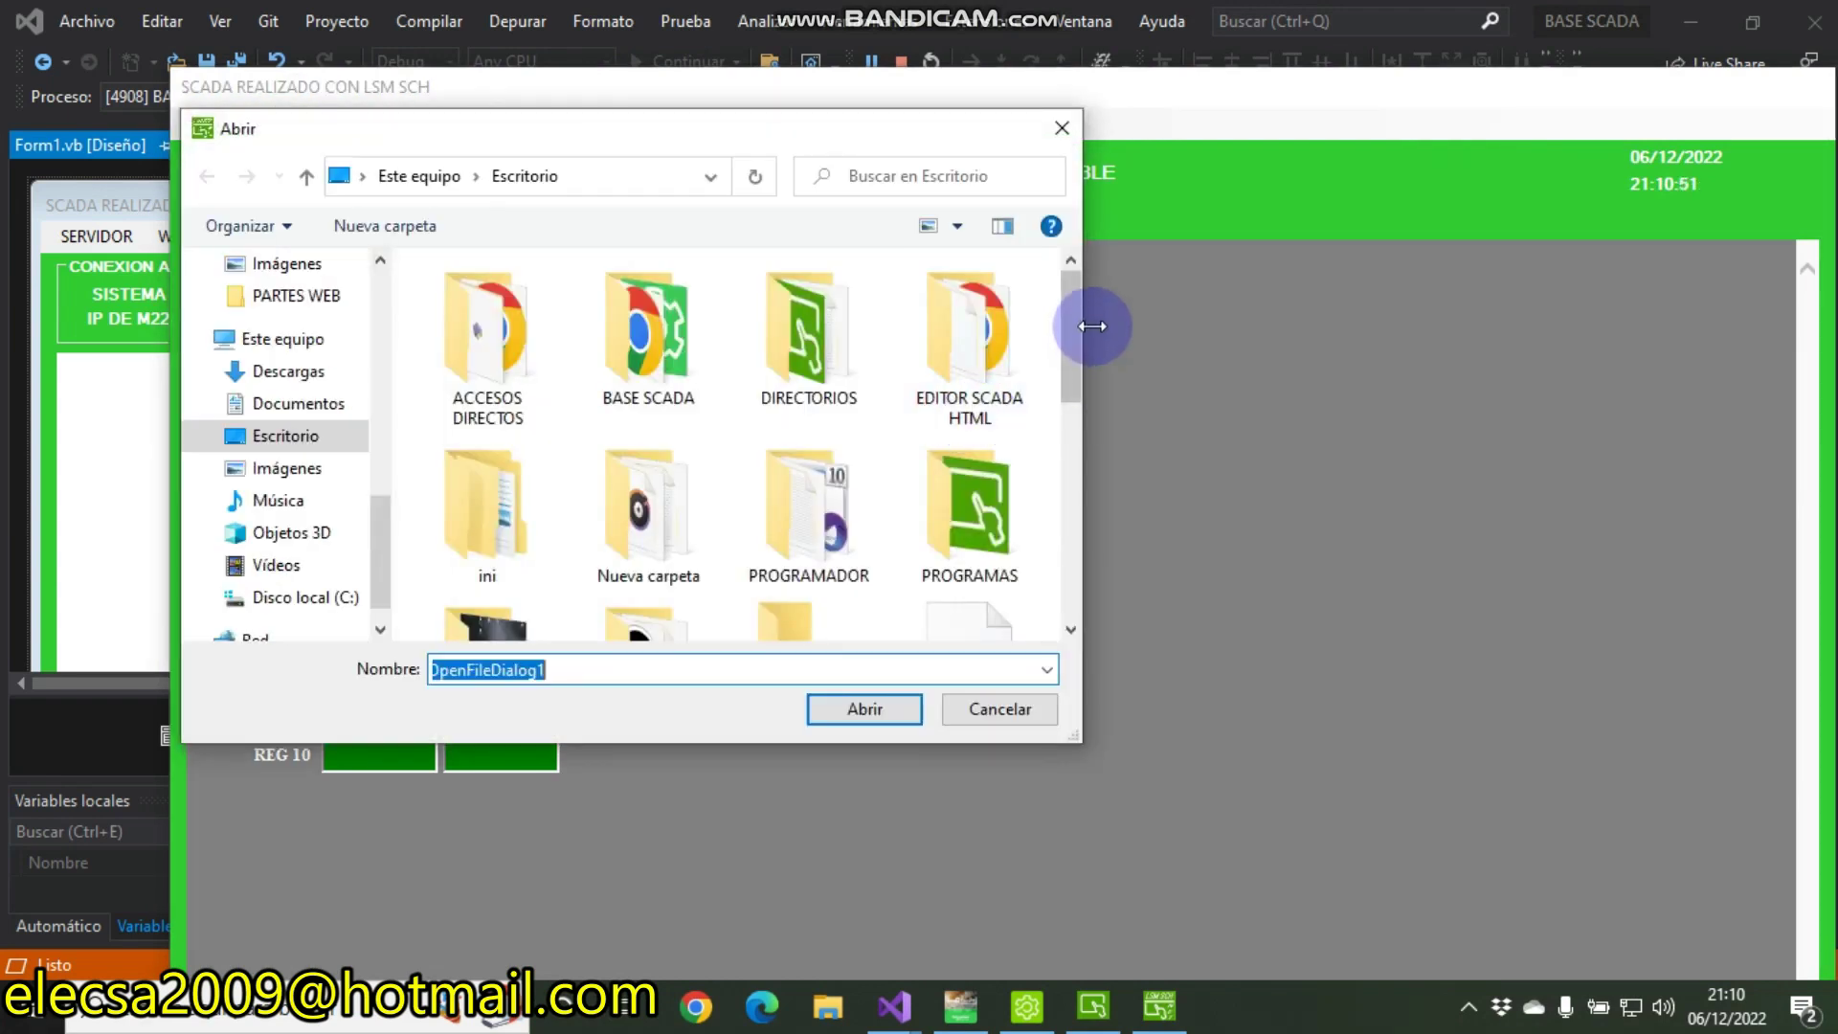
{"action": "left_click_drag", "start_coordinate": [1070, 308], "coordinate": [1057, 591]}
{"action": "left_click", "coordinate": [612, 371]}
{"action": "double_click", "coordinate": [613, 372]}
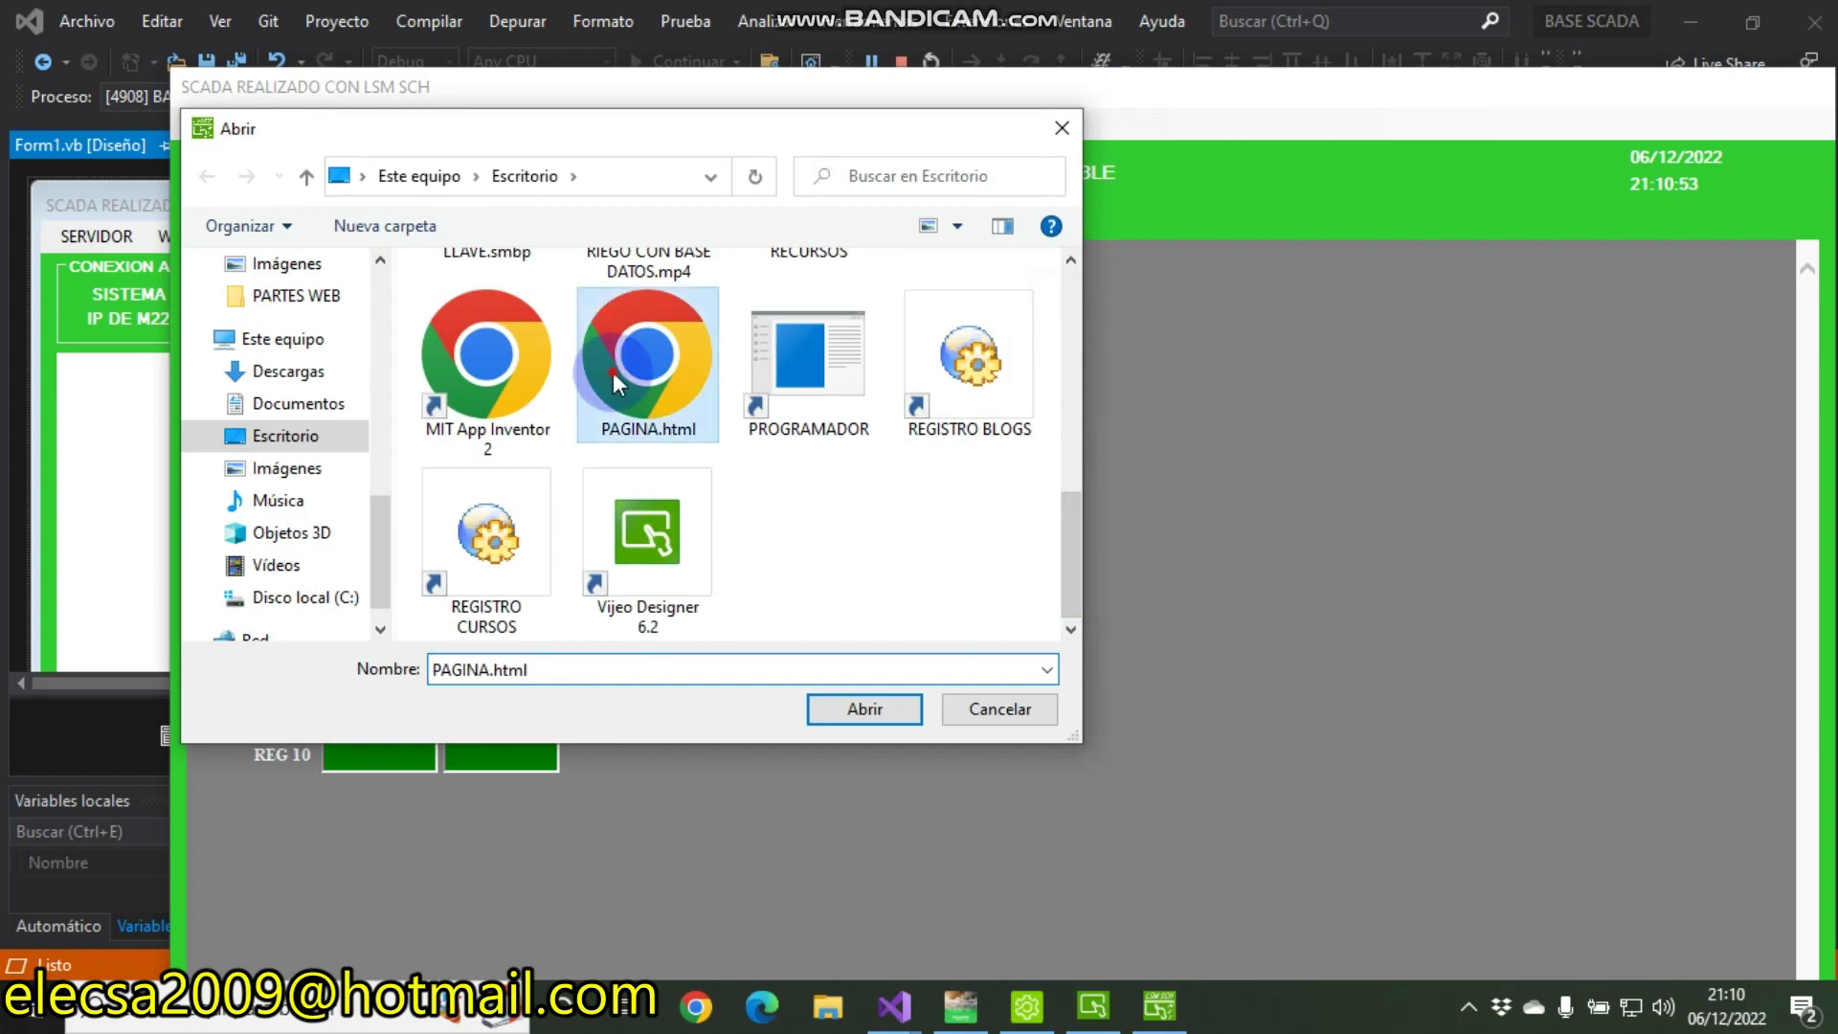
Connect the SCADA to the PLC at 127.0.0.1, check the PAR and TOT fields, and exit the application
{"action": "left_click", "coordinate": [526, 192]}
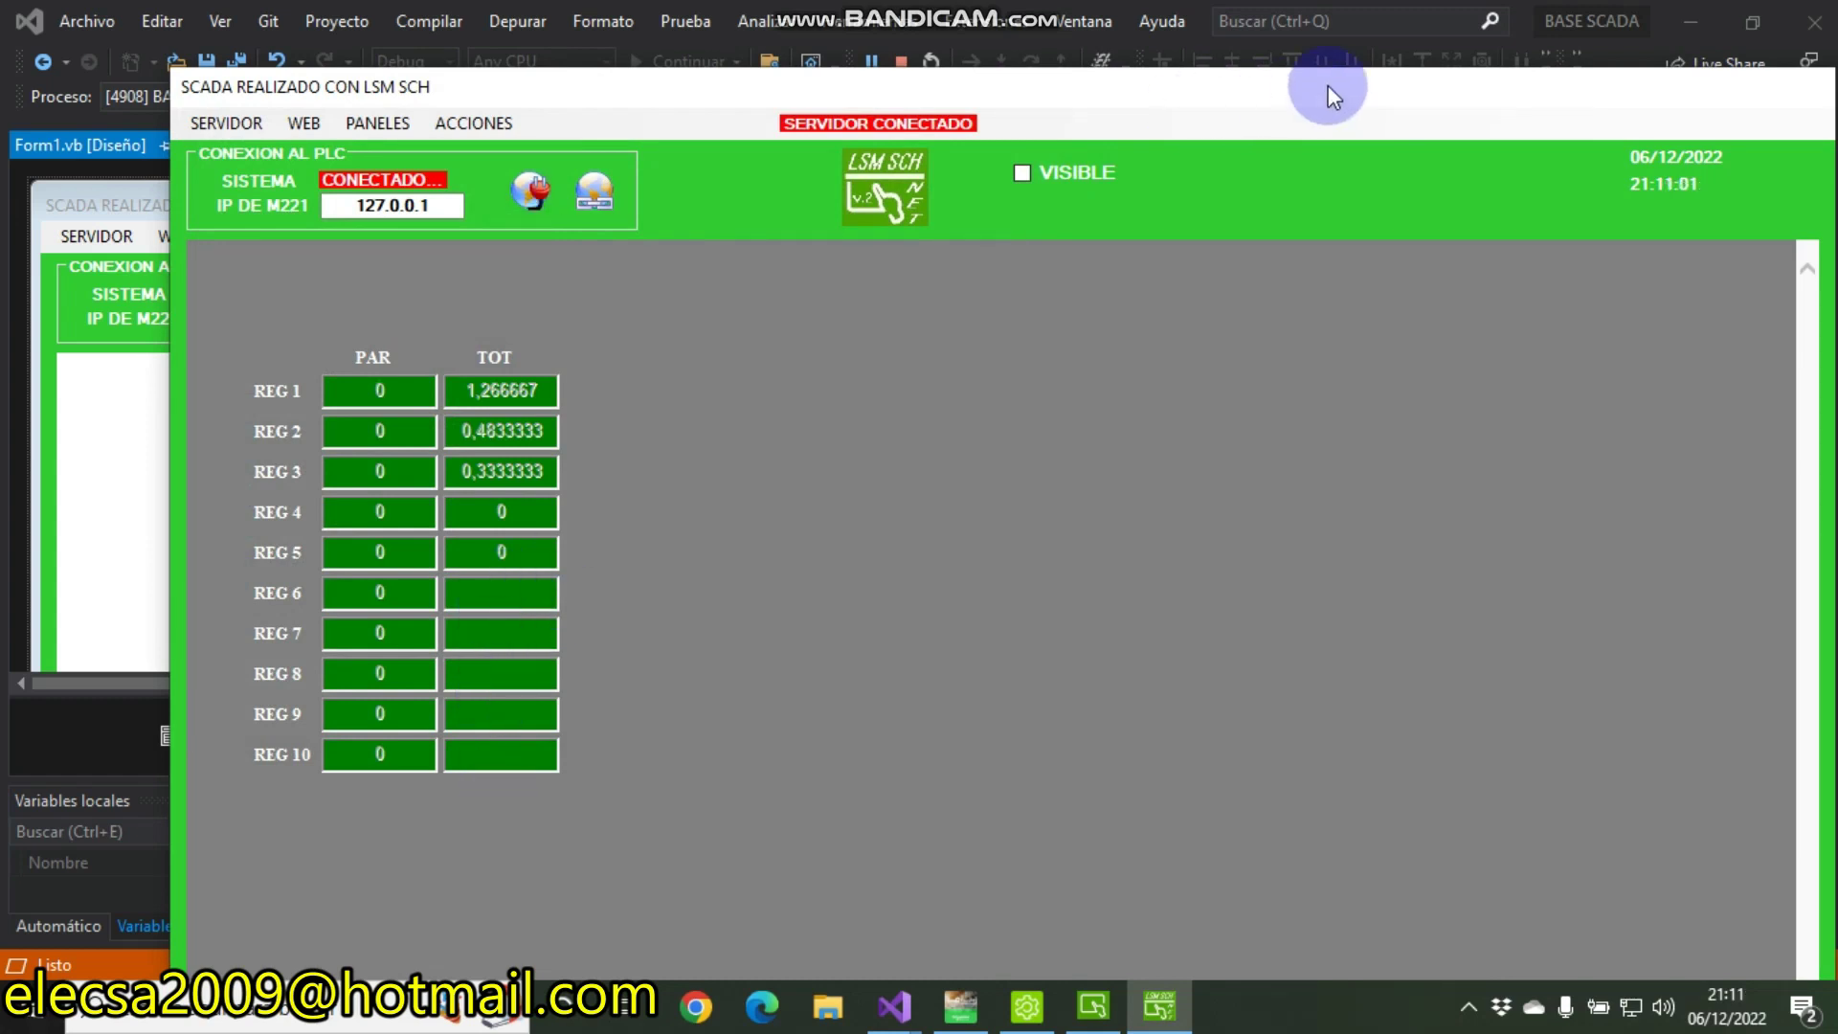
{"action": "left_click_drag", "start_coordinate": [1298, 89], "coordinate": [586, 81]}
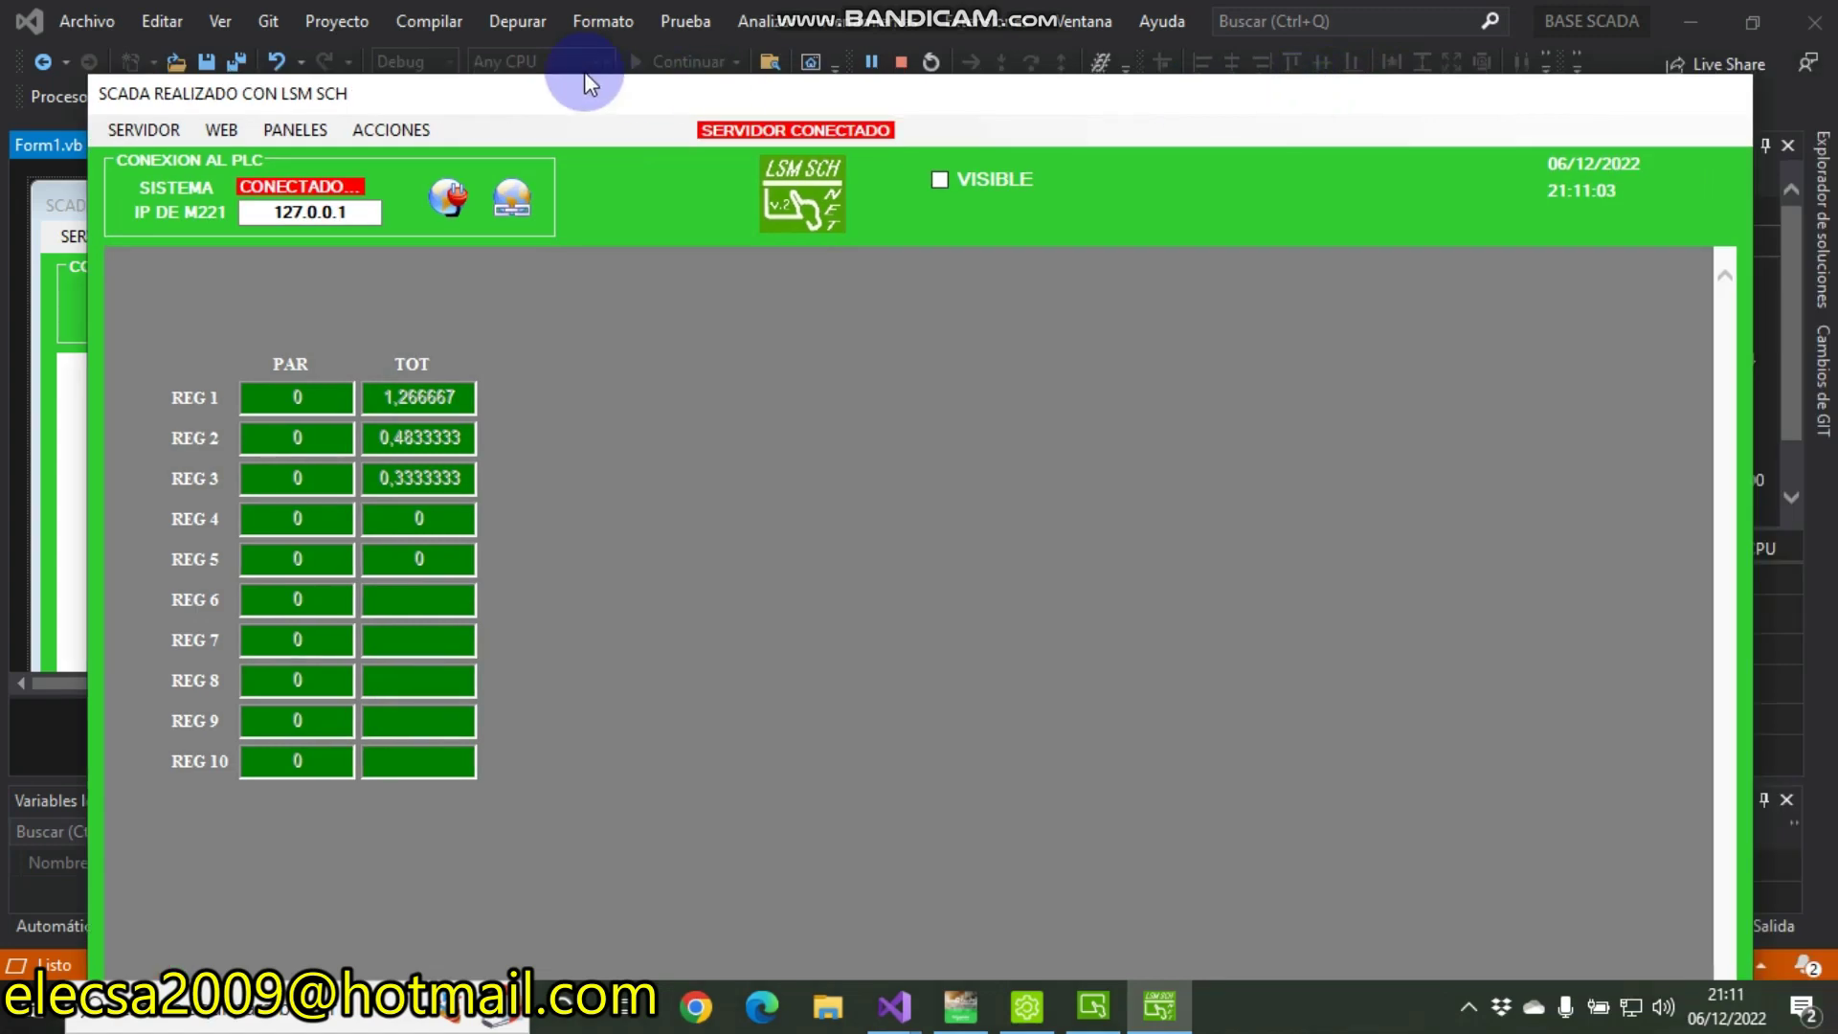
{"action": "left_click", "coordinate": [403, 128]}
{"action": "left_click", "coordinate": [411, 160]}
{"action": "left_click", "coordinate": [915, 600]}
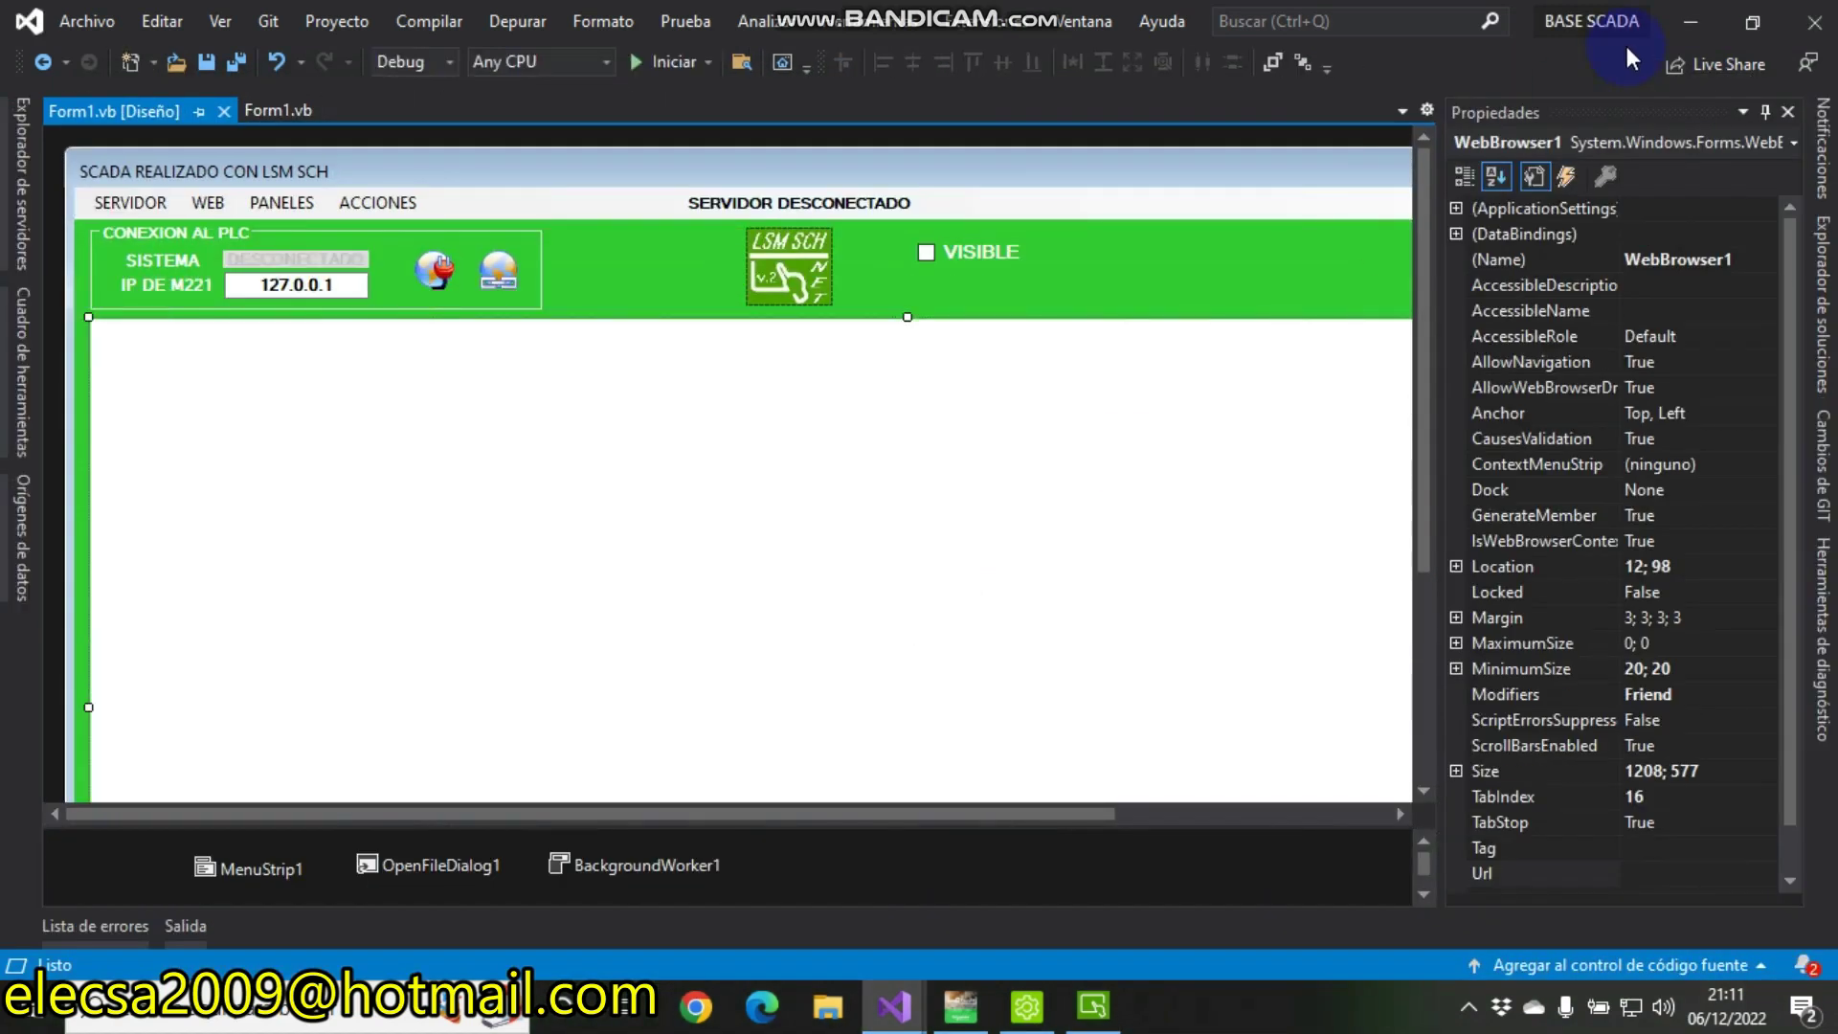
Minimize Visual Studio, delete the old PAGINA.html from the desktop and save the edited page as PAGINA
{"action": "left_click", "coordinate": [1691, 21]}
{"action": "left_click_drag", "start_coordinate": [43, 468], "coordinate": [61, 40]}
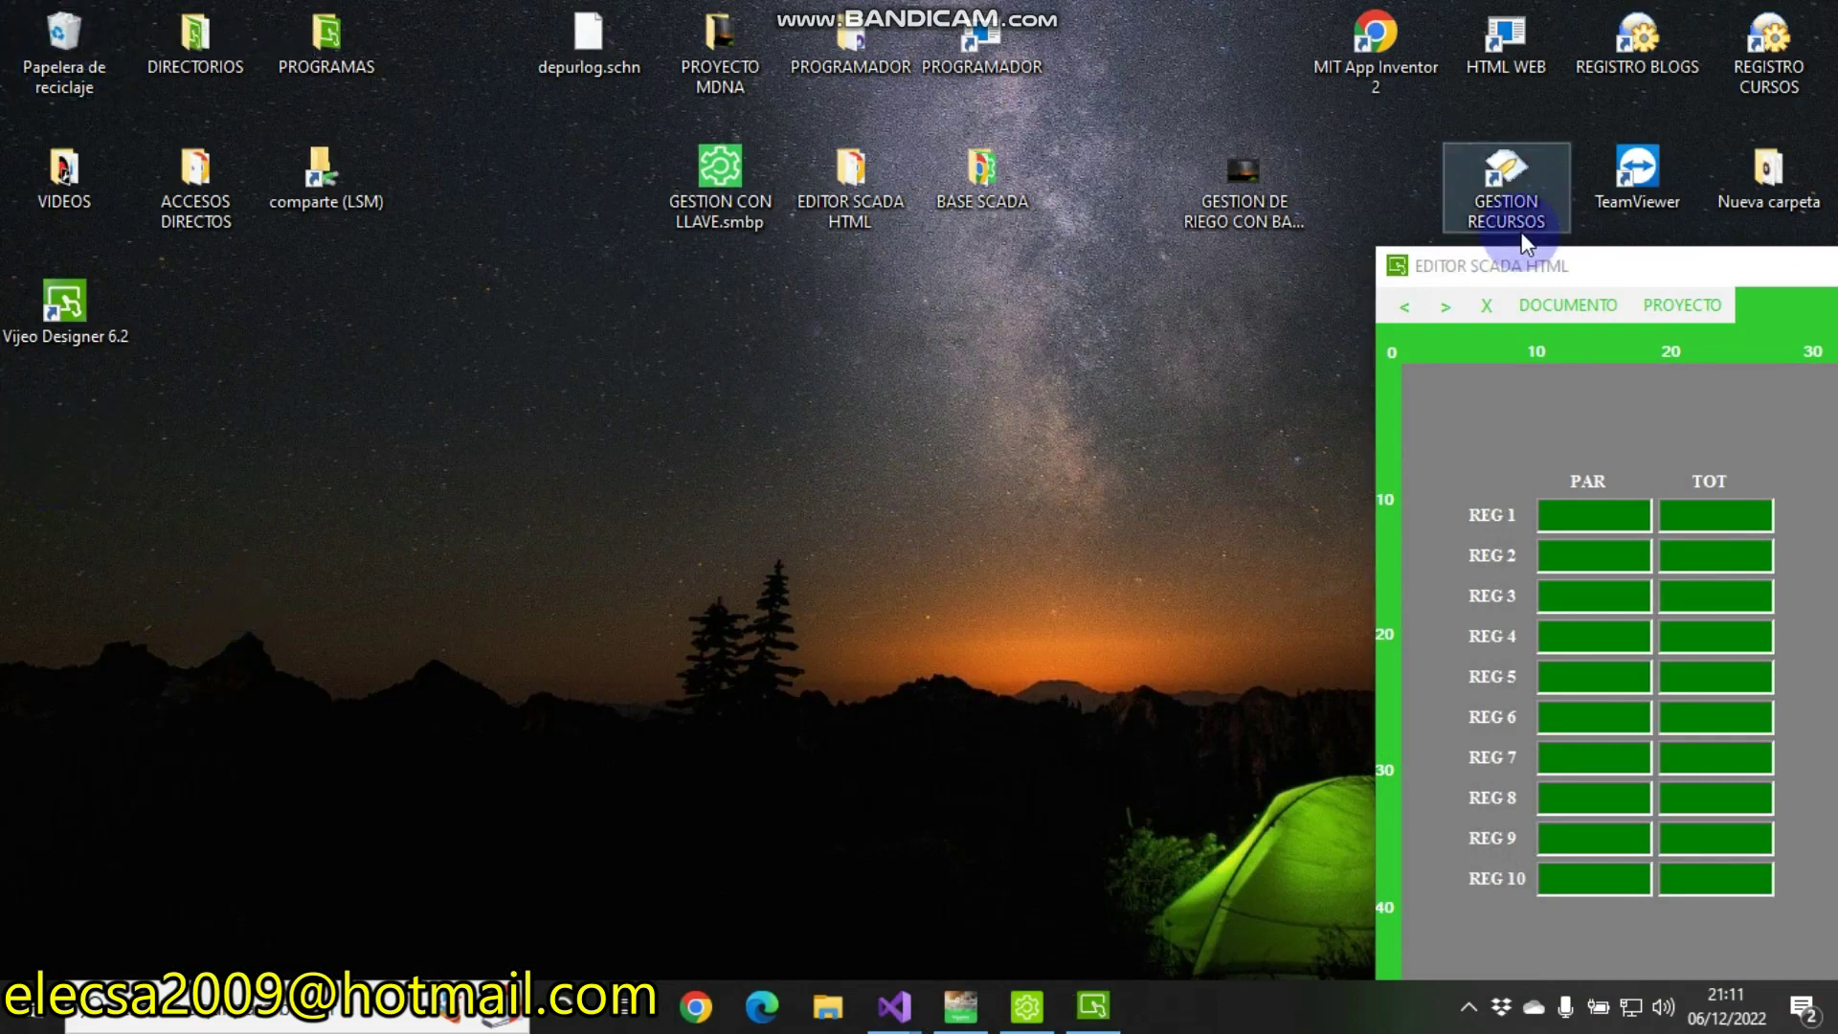
{"action": "left_click_drag", "start_coordinate": [1628, 266], "coordinate": [764, 168]}
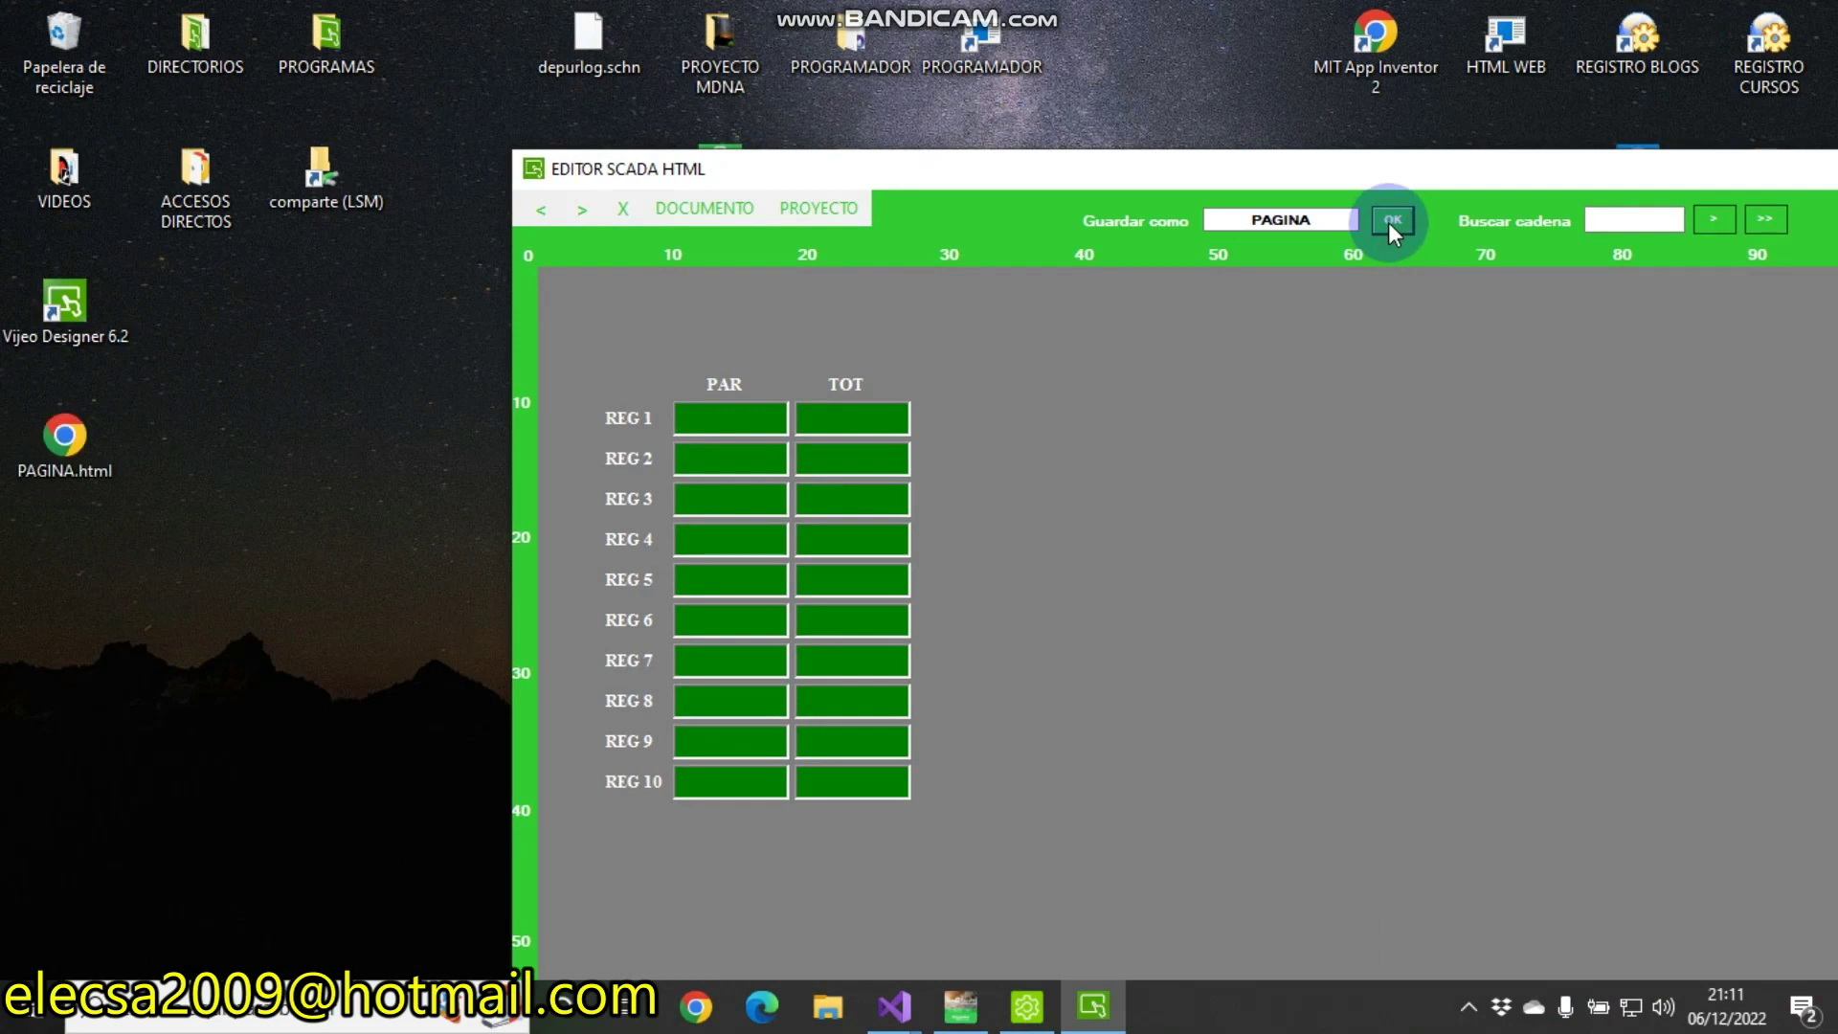
Start the BASE SCADA project again in Visual Studio, minimize Visual Studio and launch the application from the registration window
{"action": "mouse_move", "coordinate": [893, 1005]}
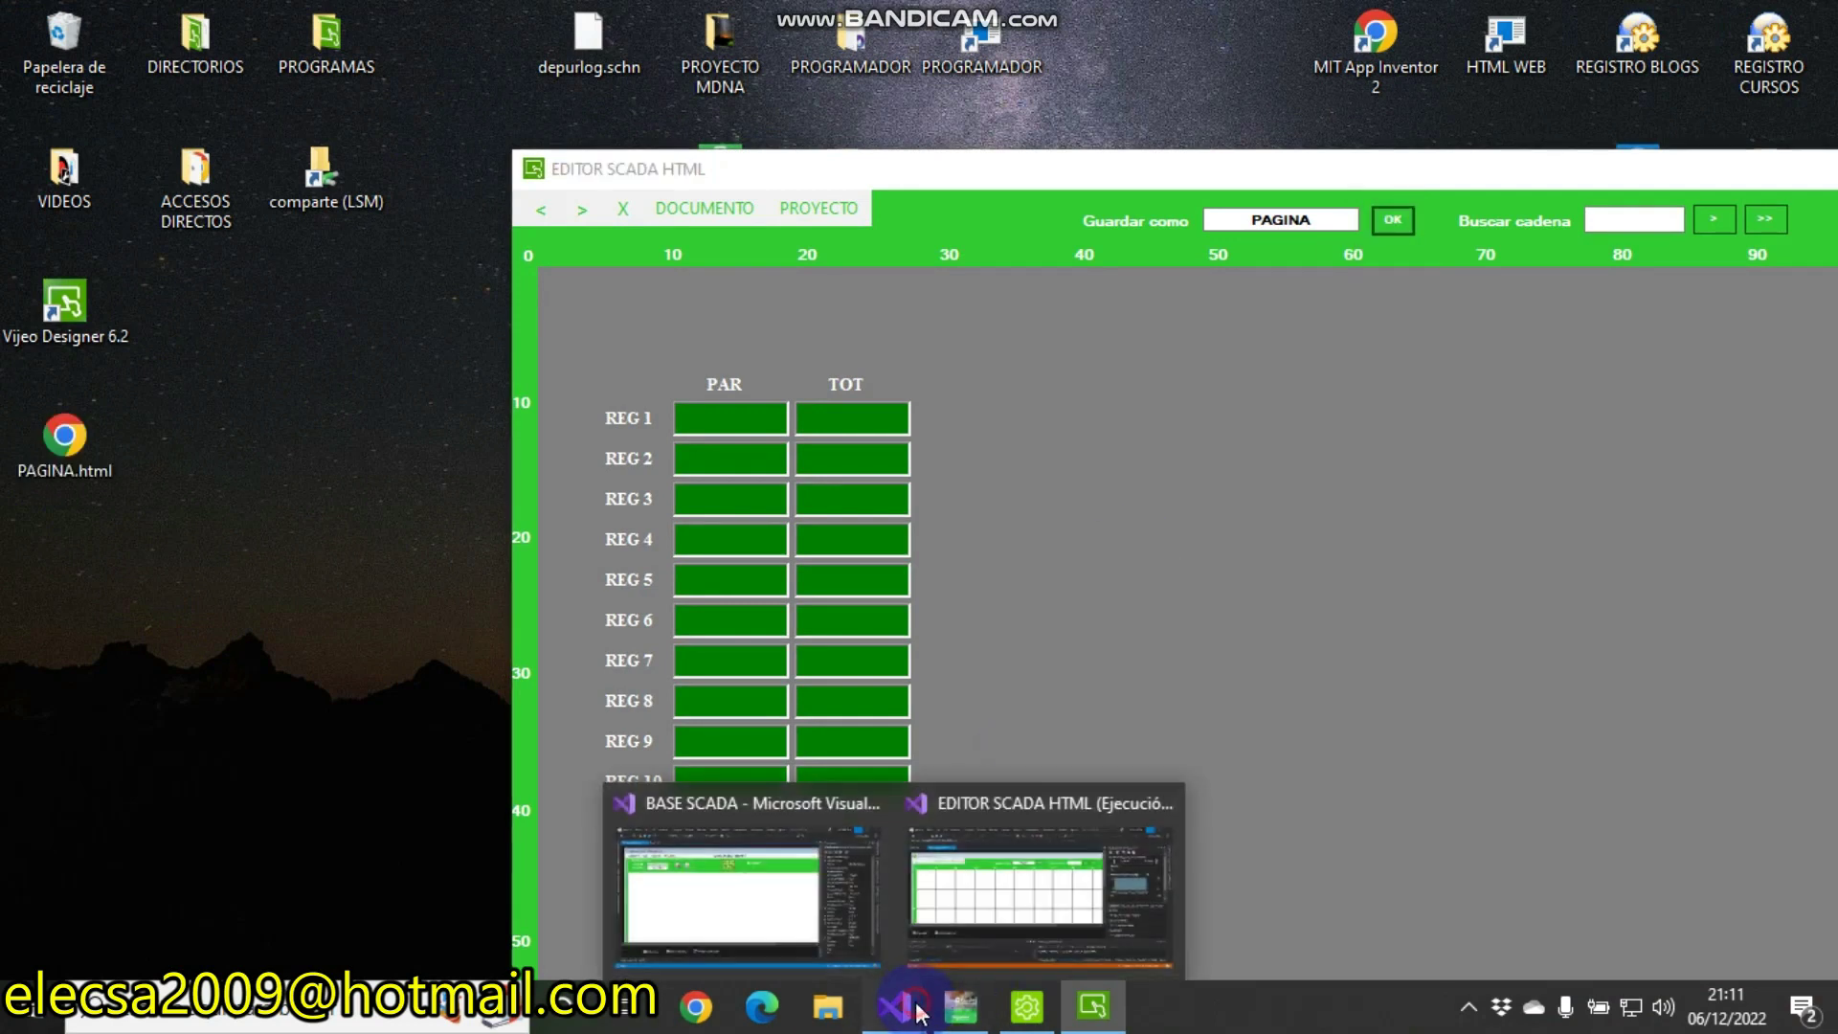
{"action": "left_click", "coordinate": [768, 881]}
{"action": "left_click", "coordinate": [664, 63]}
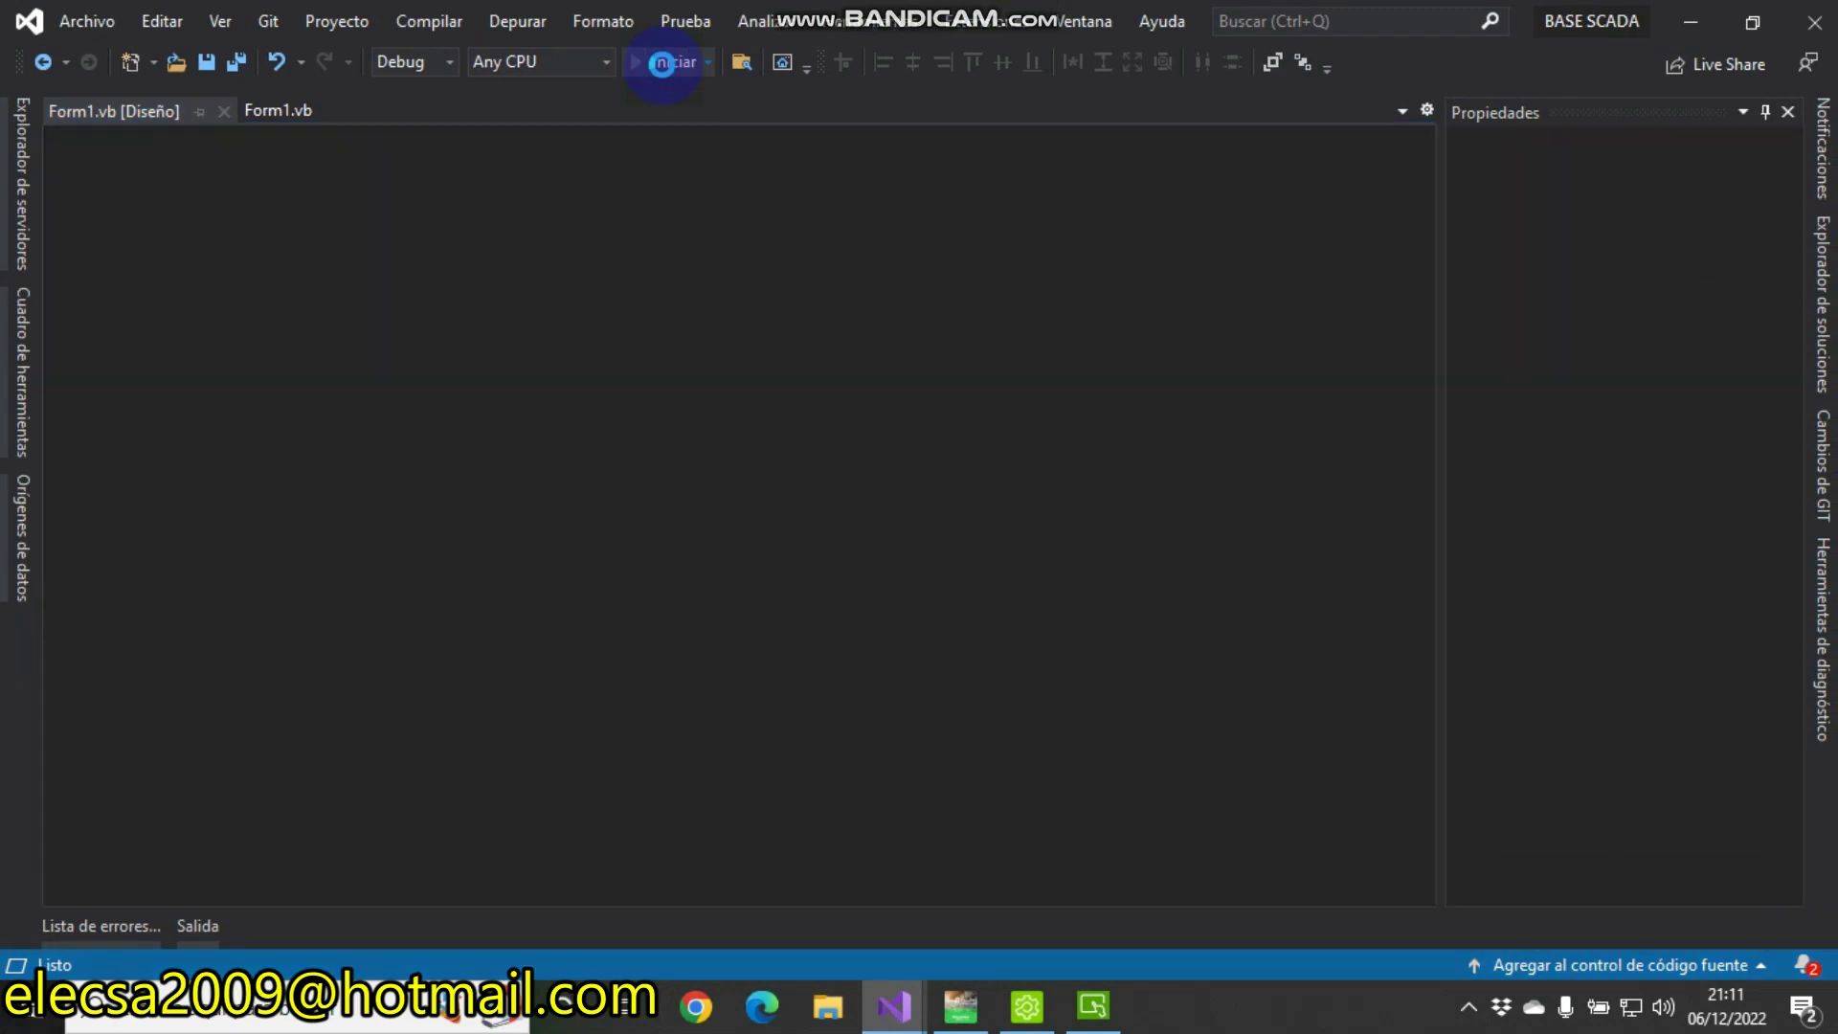
{"action": "left_click", "coordinate": [1685, 21]}
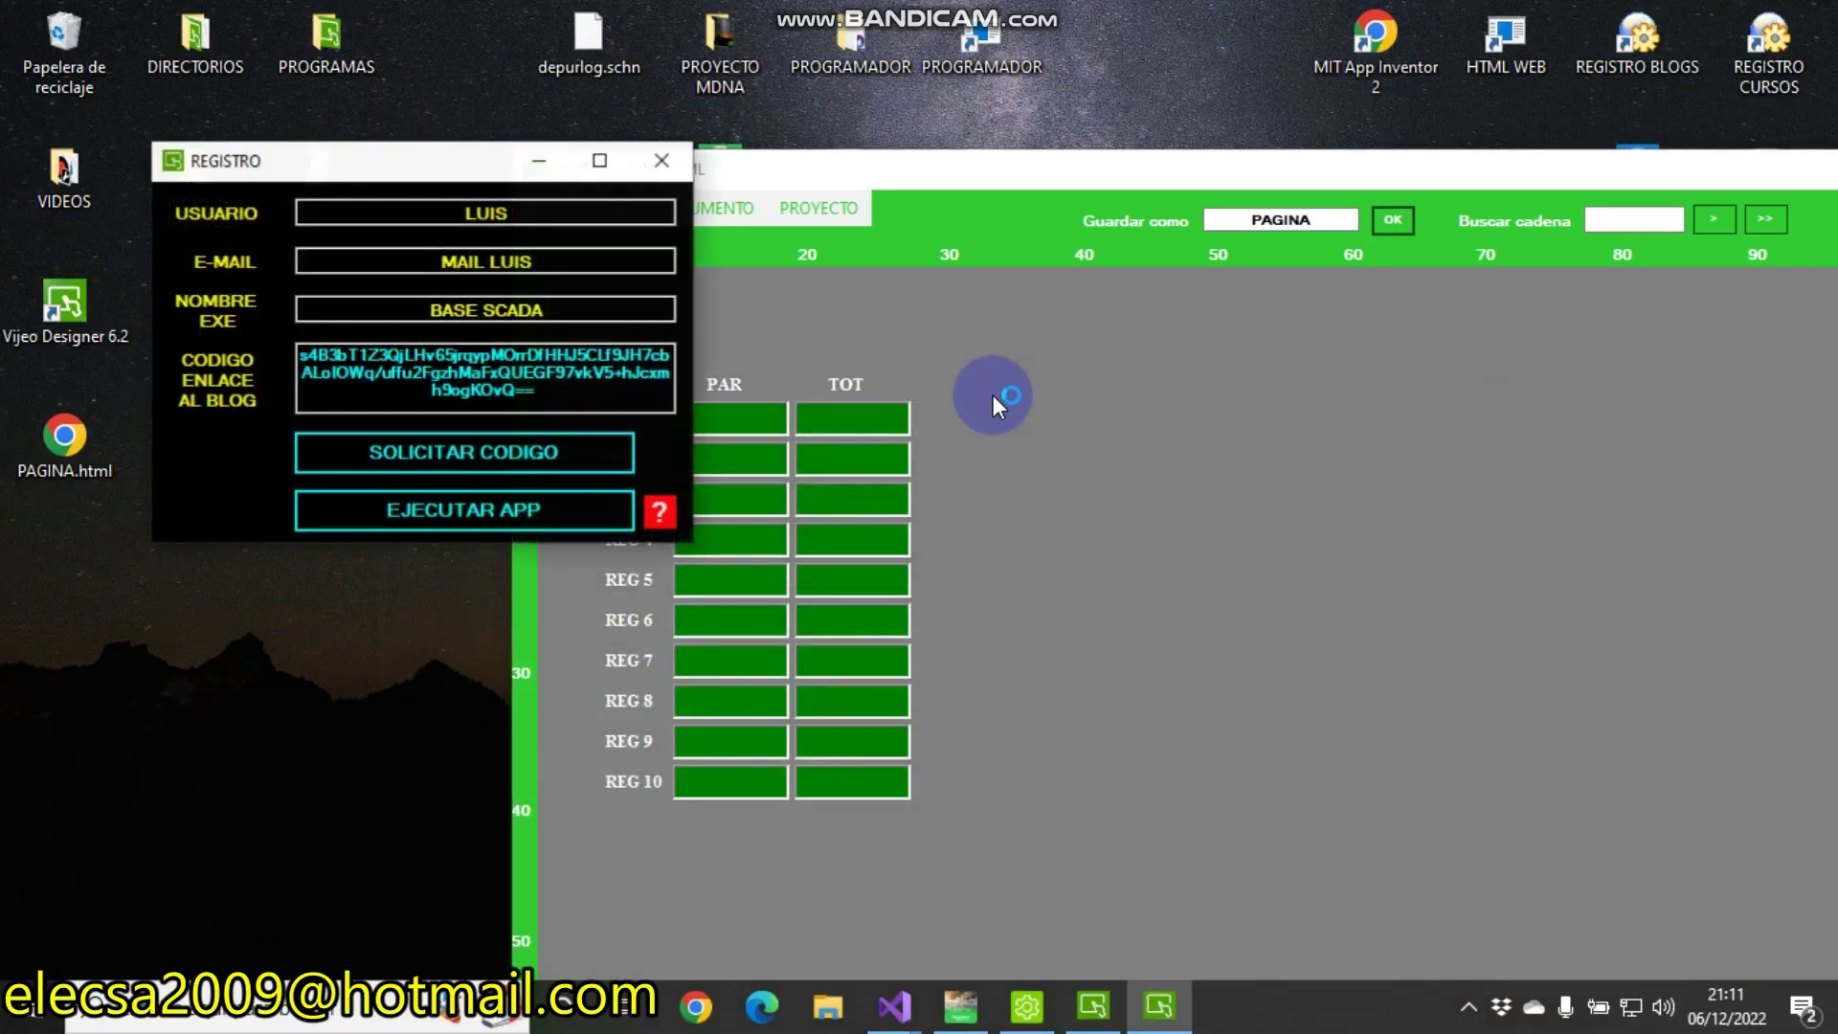
{"action": "left_click", "coordinate": [476, 503]}
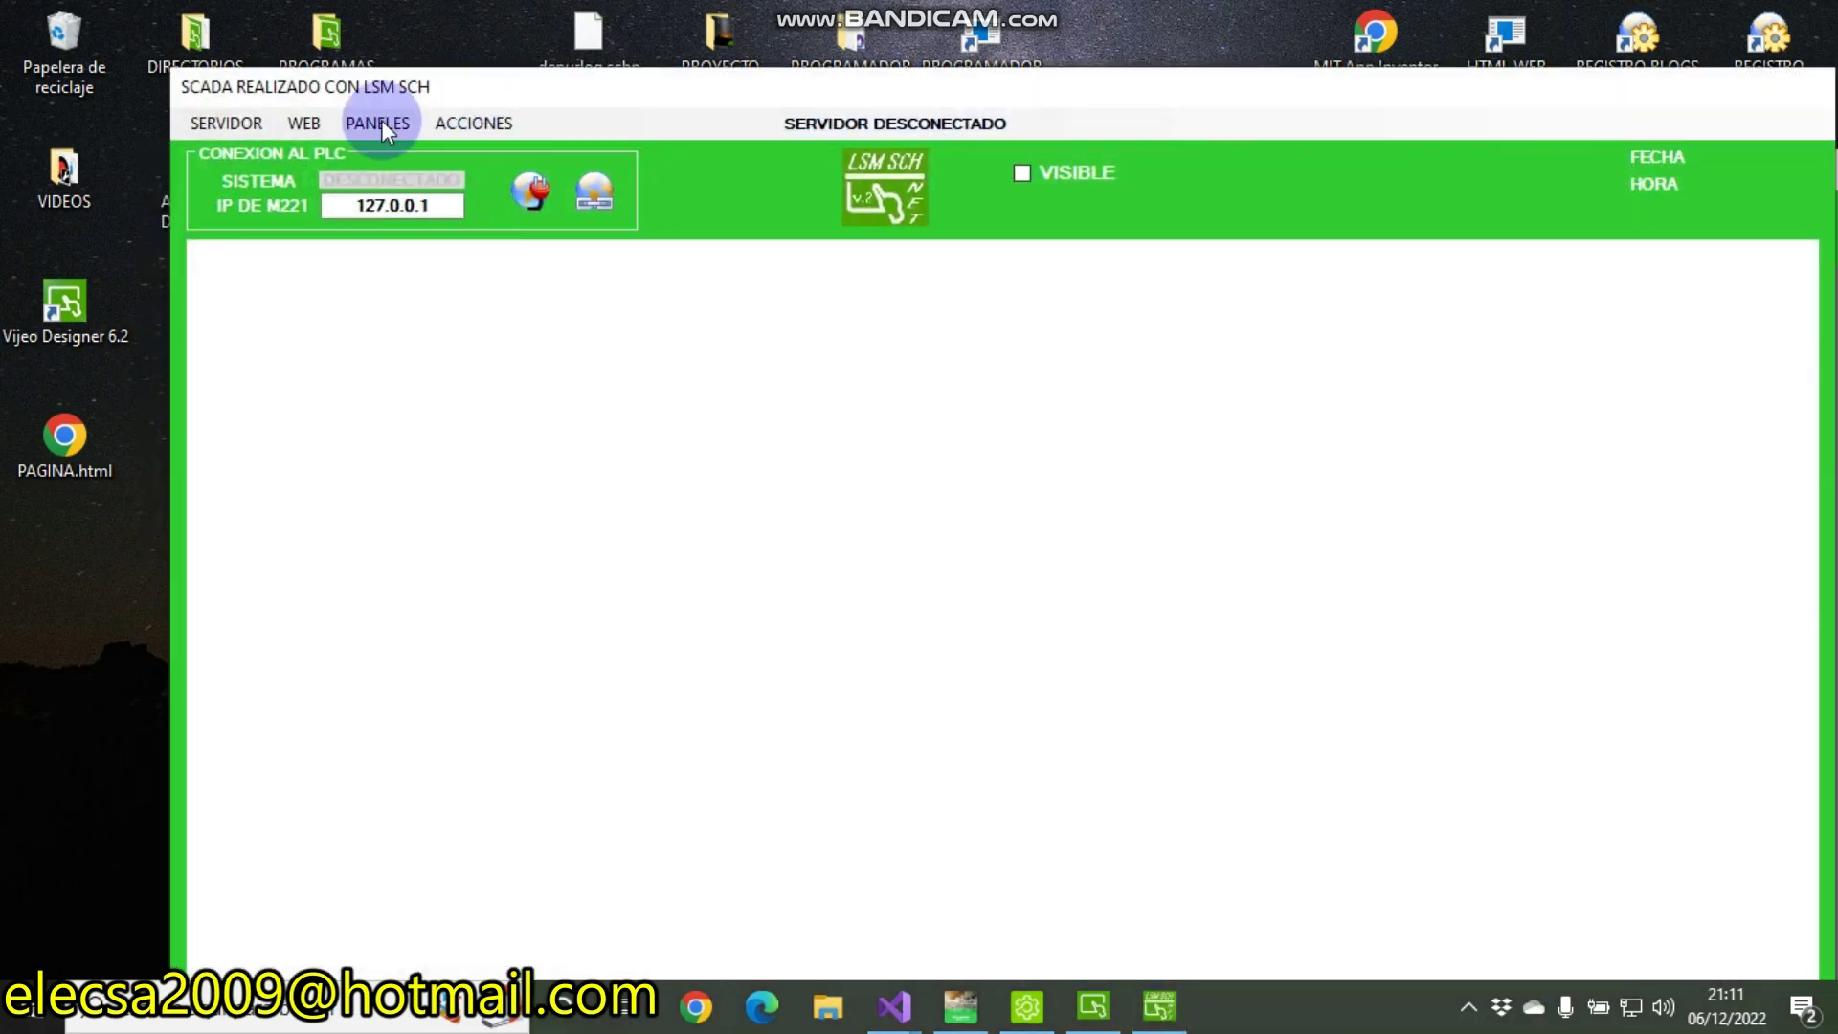
Start the server in the relaunched SCADA and import the newly saved PAGINA.html from the desktop
{"action": "left_click", "coordinate": [221, 122]}
{"action": "left_click", "coordinate": [251, 155]}
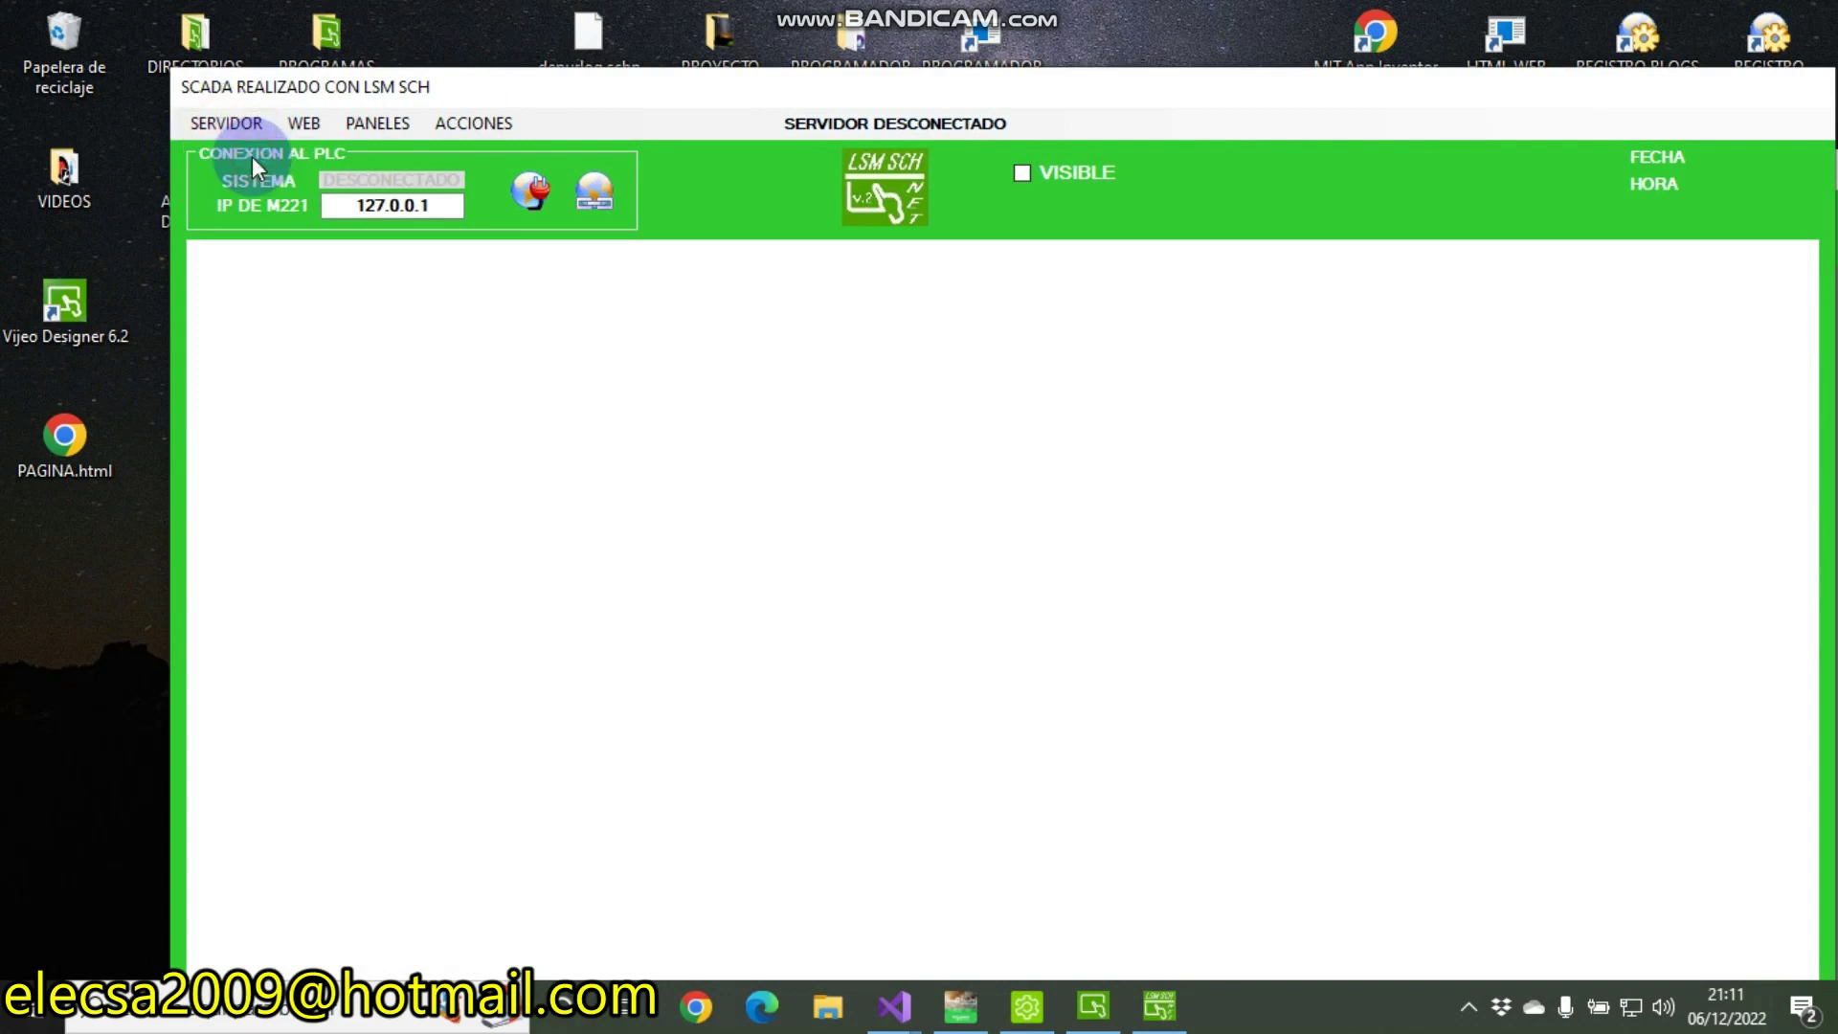
{"action": "left_click", "coordinate": [305, 124]}
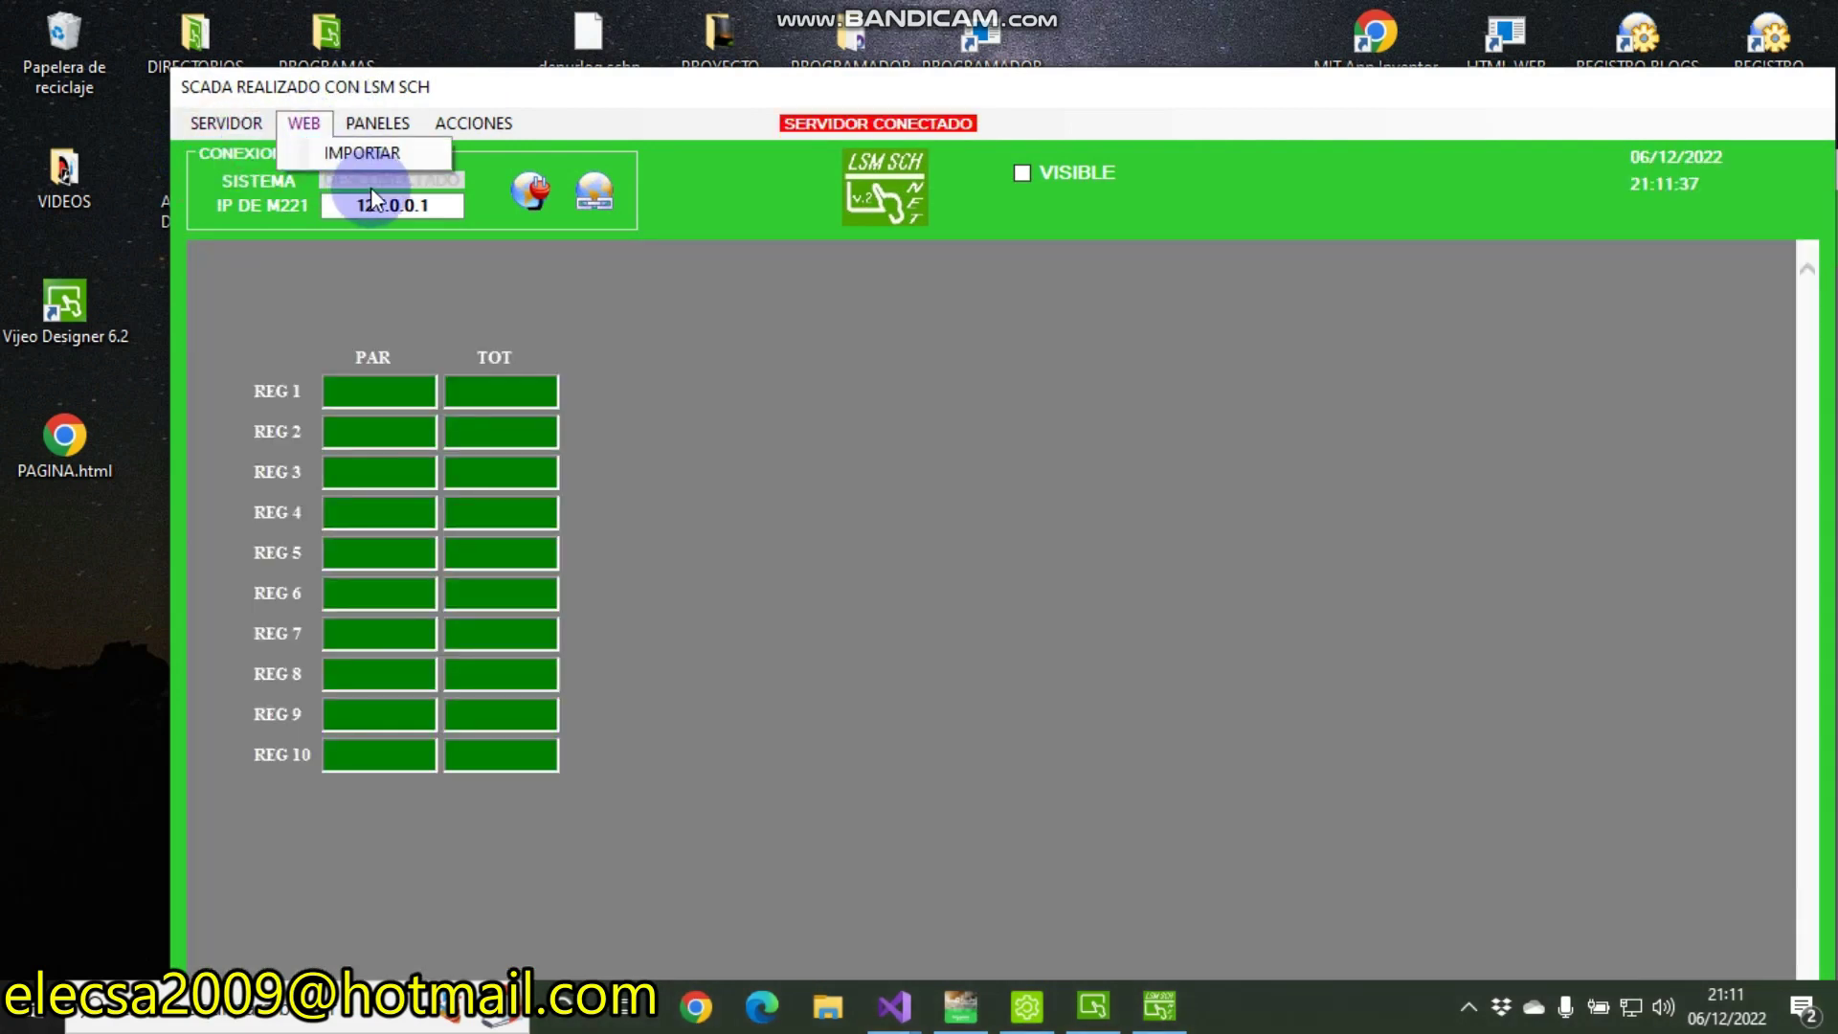
{"action": "left_click", "coordinate": [373, 147]}
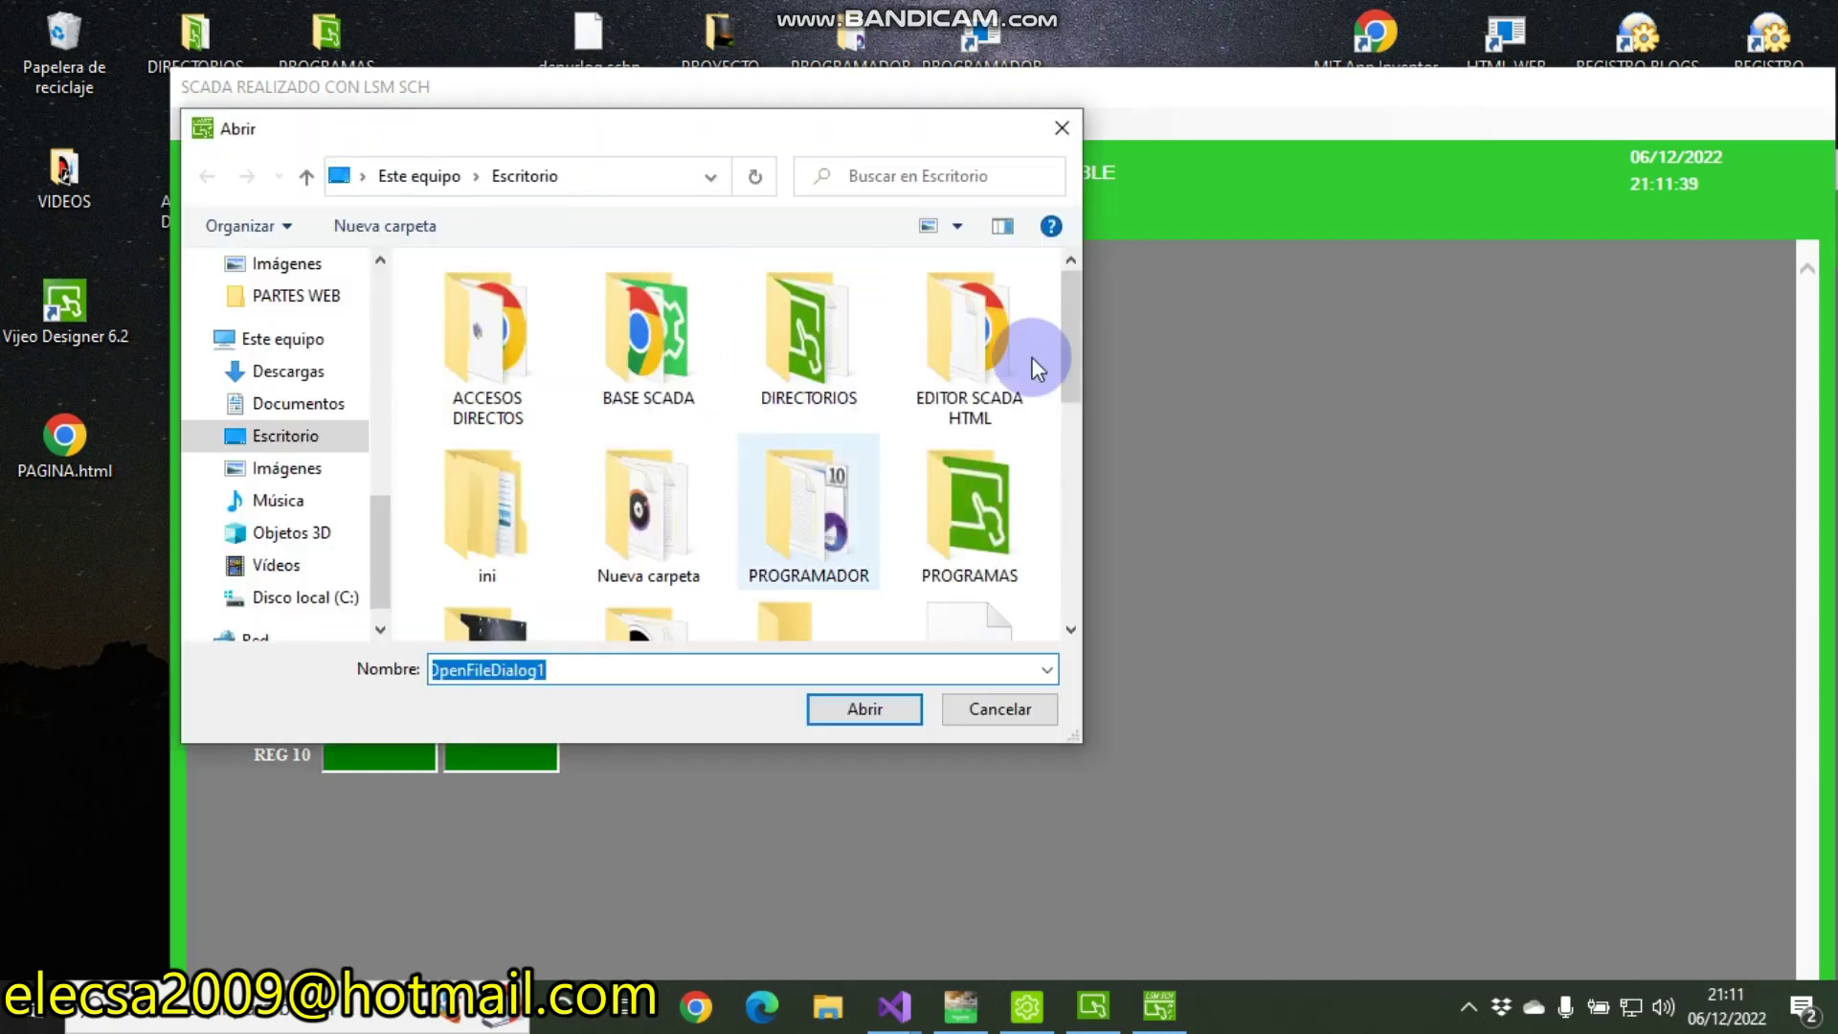
{"action": "left_click", "coordinate": [1059, 314]}
{"action": "left_click_drag", "start_coordinate": [1059, 316], "coordinate": [1054, 550]}
{"action": "double_click", "coordinate": [680, 365]}
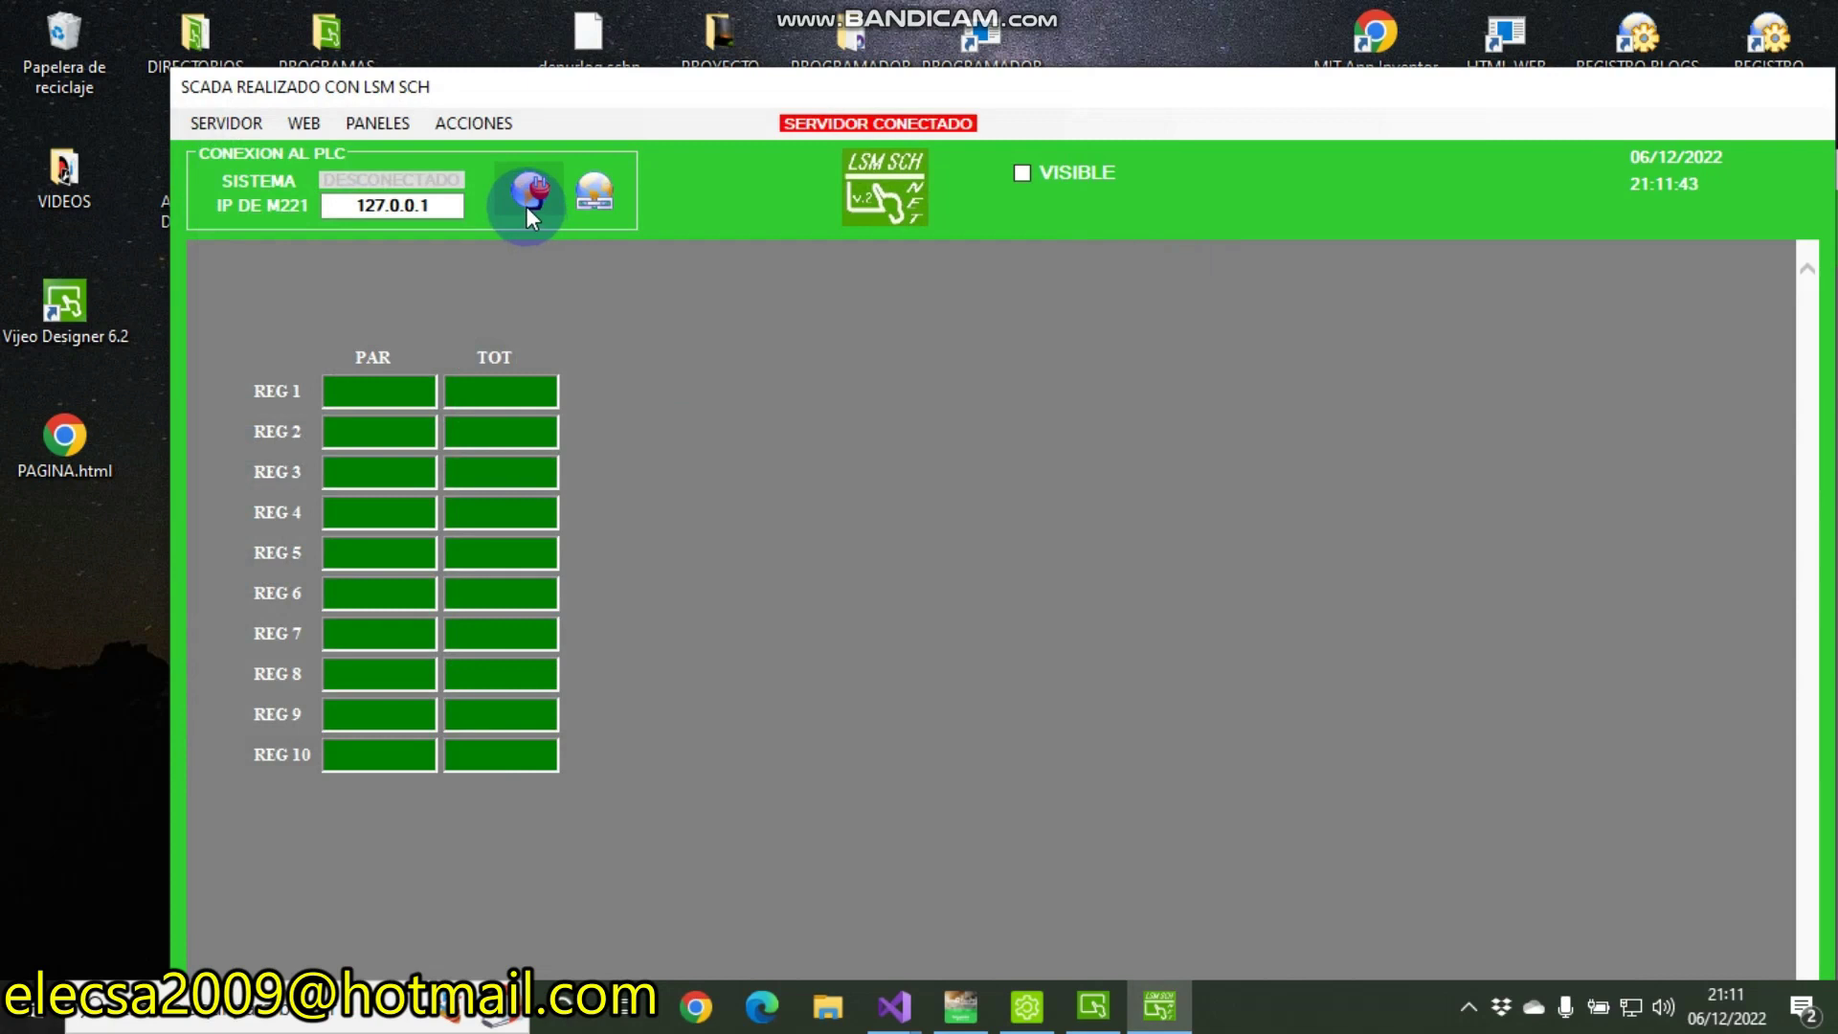
Connect the SCADA to the PLC at 127.0.0.1 and check the PAR and TOT fields of all ten registers
{"action": "left_click", "coordinate": [529, 201]}
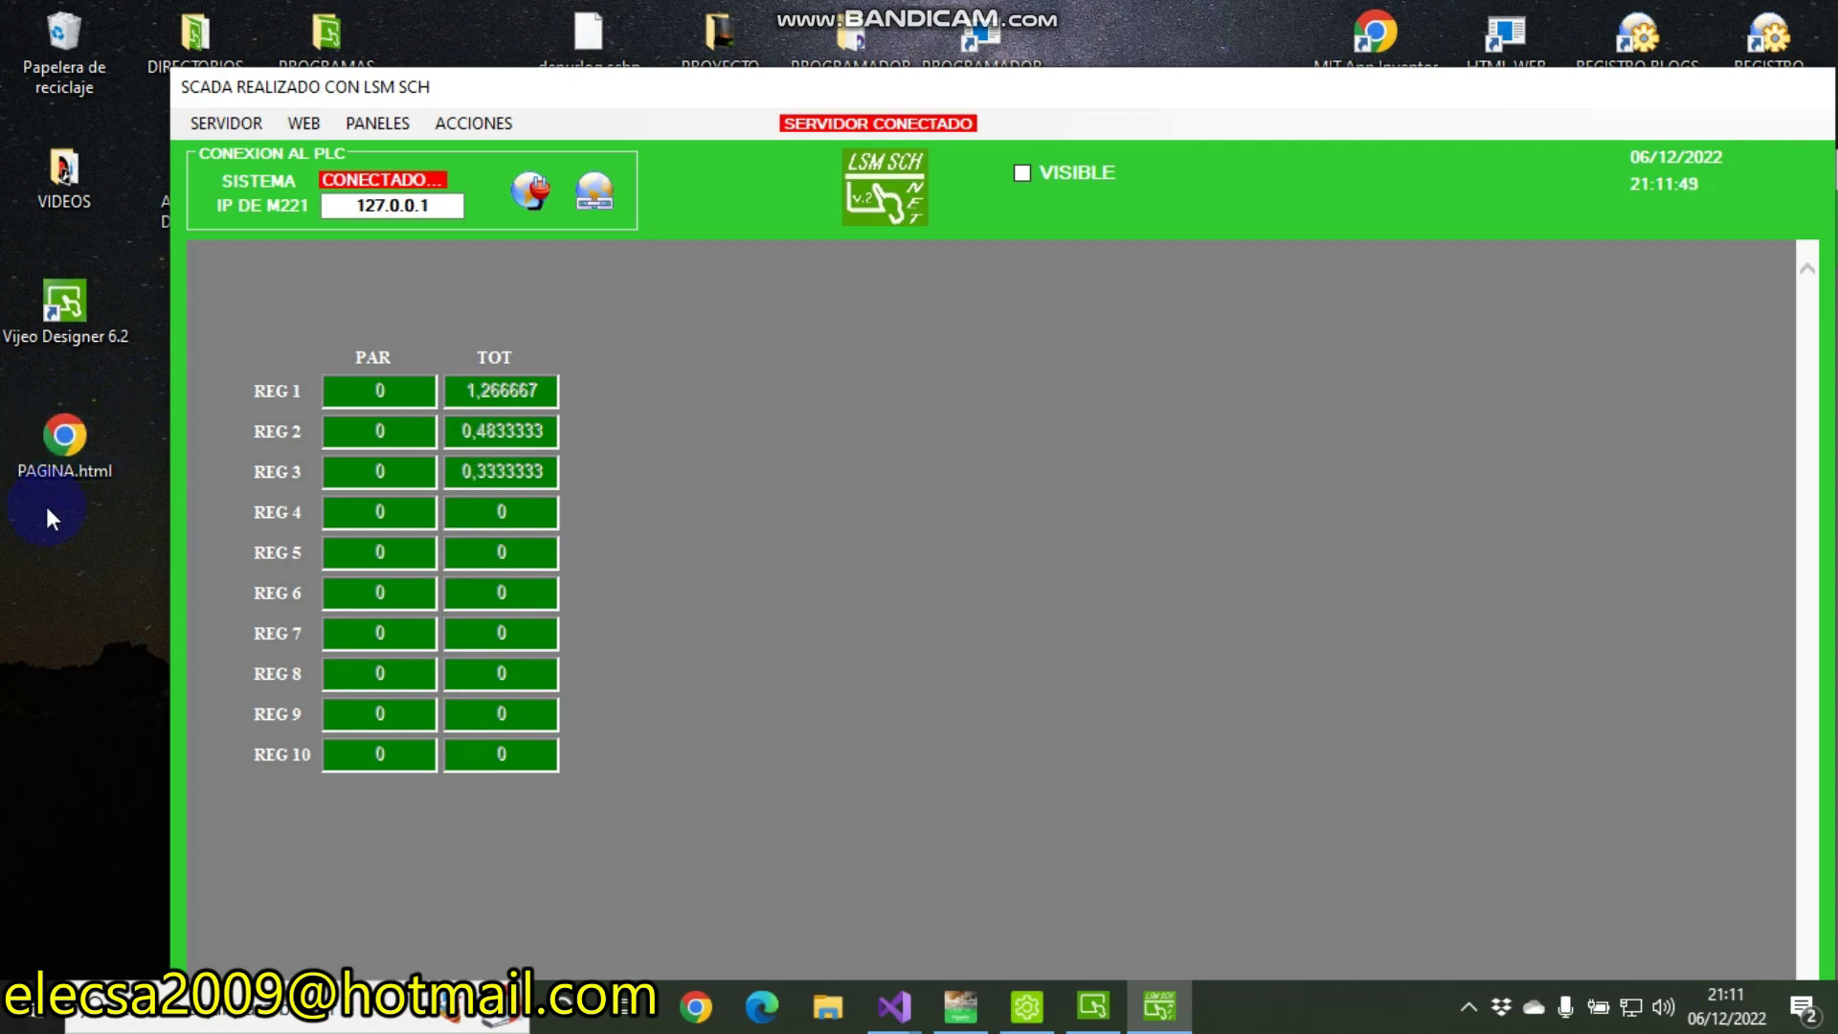
{"action": "double_click", "coordinate": [65, 456]}
{"action": "left_click", "coordinate": [491, 599]}
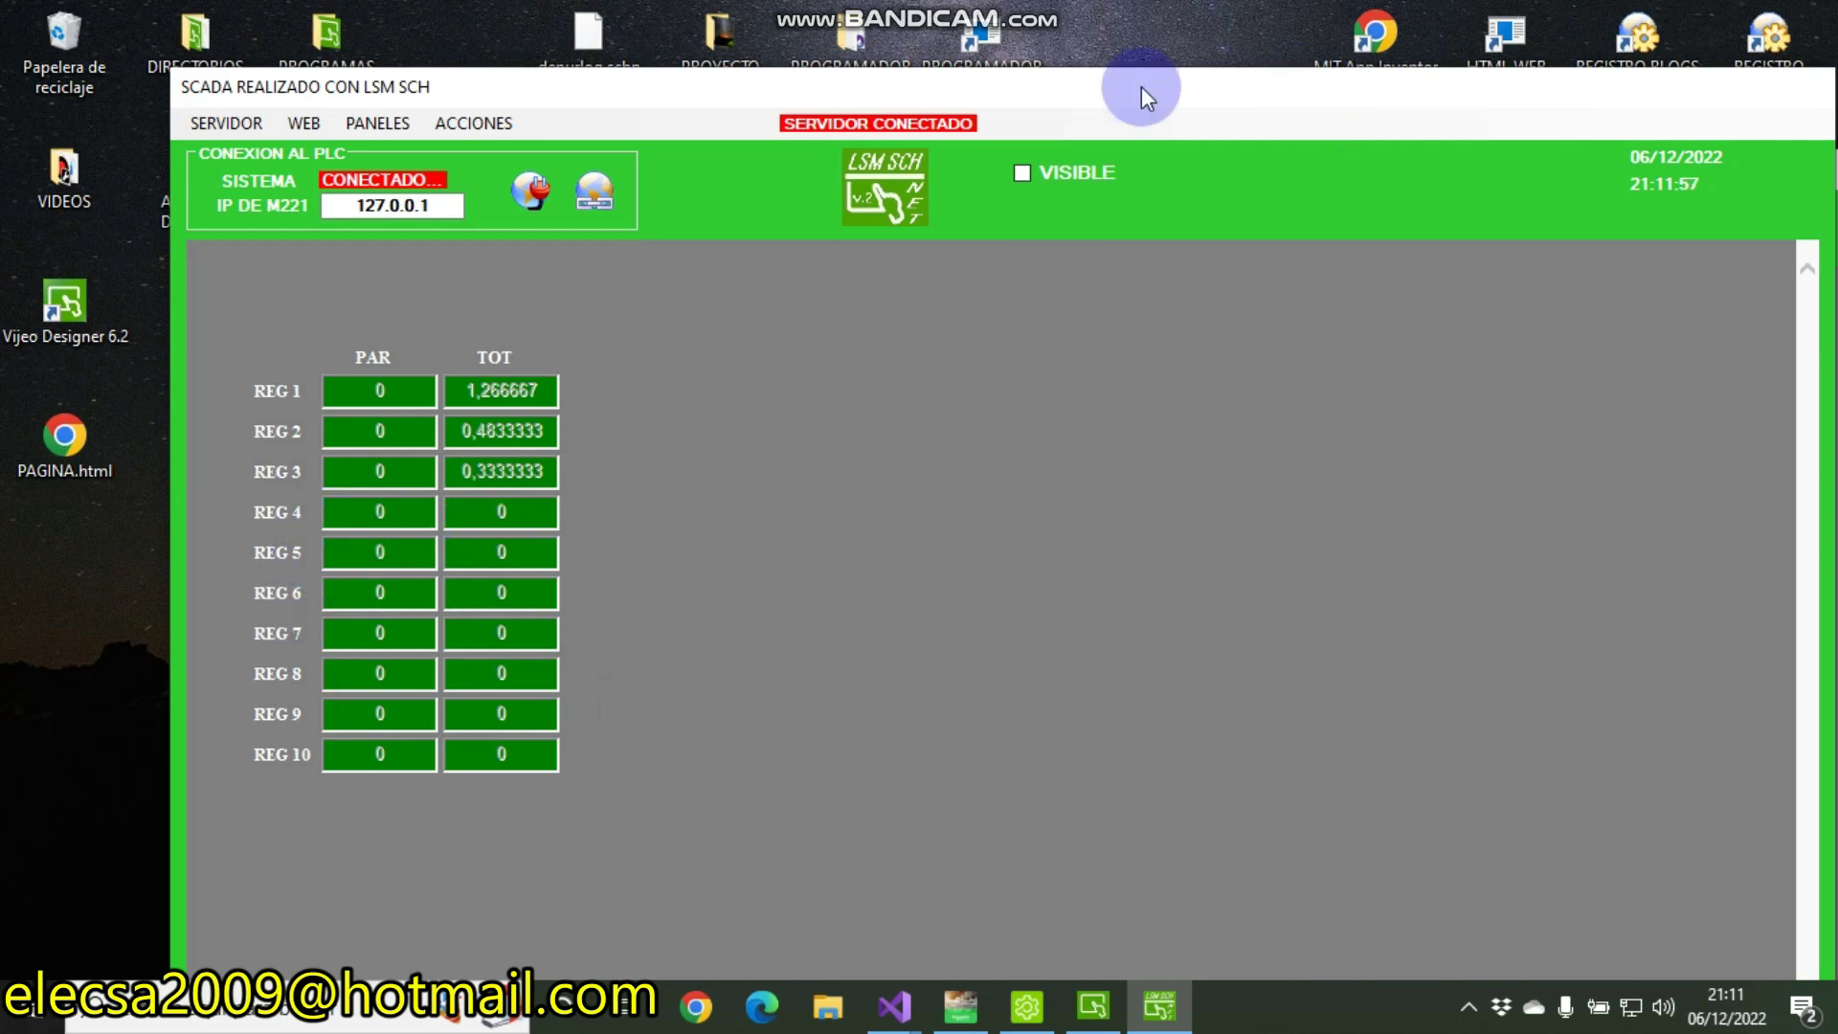
Switch to Machine Expert - Basic and move the SCADA window aside so both its registers and the CON LLAVES table stay in view
{"action": "left_click_drag", "start_coordinate": [586, 88], "coordinate": [1222, 101]}
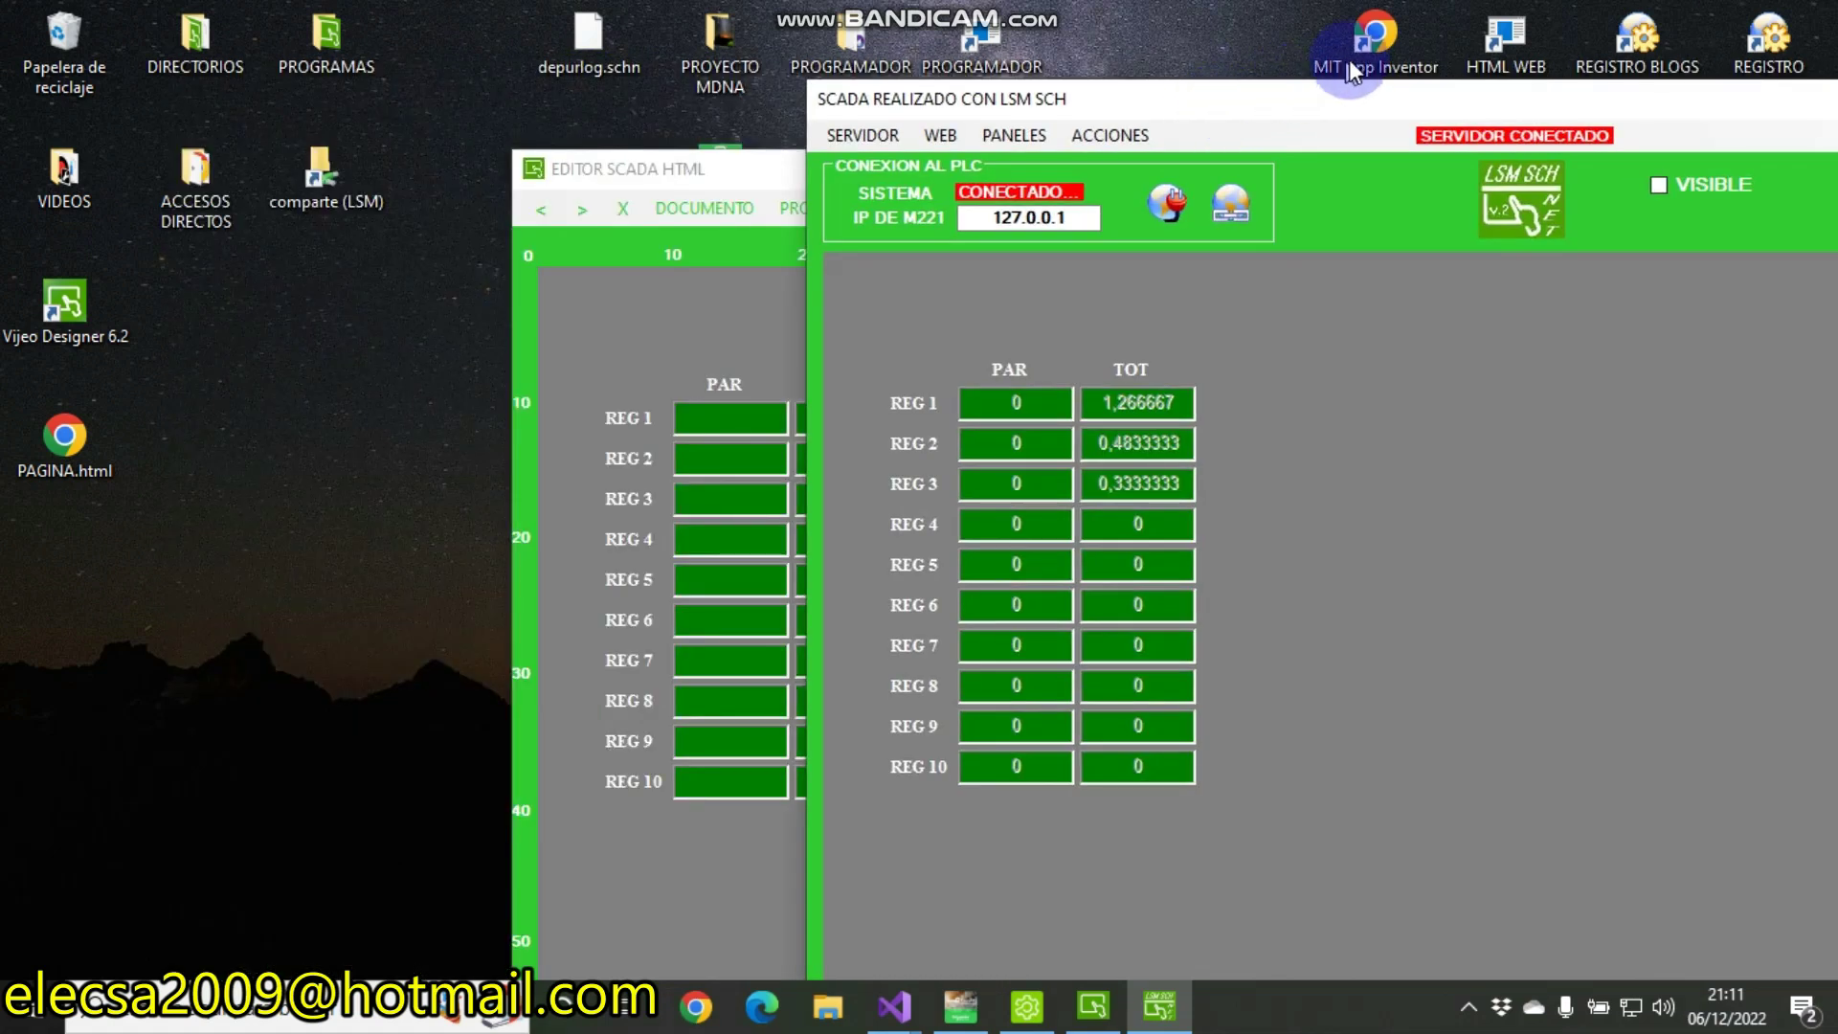
{"action": "left_click_drag", "start_coordinate": [1351, 72], "coordinate": [1353, 69]}
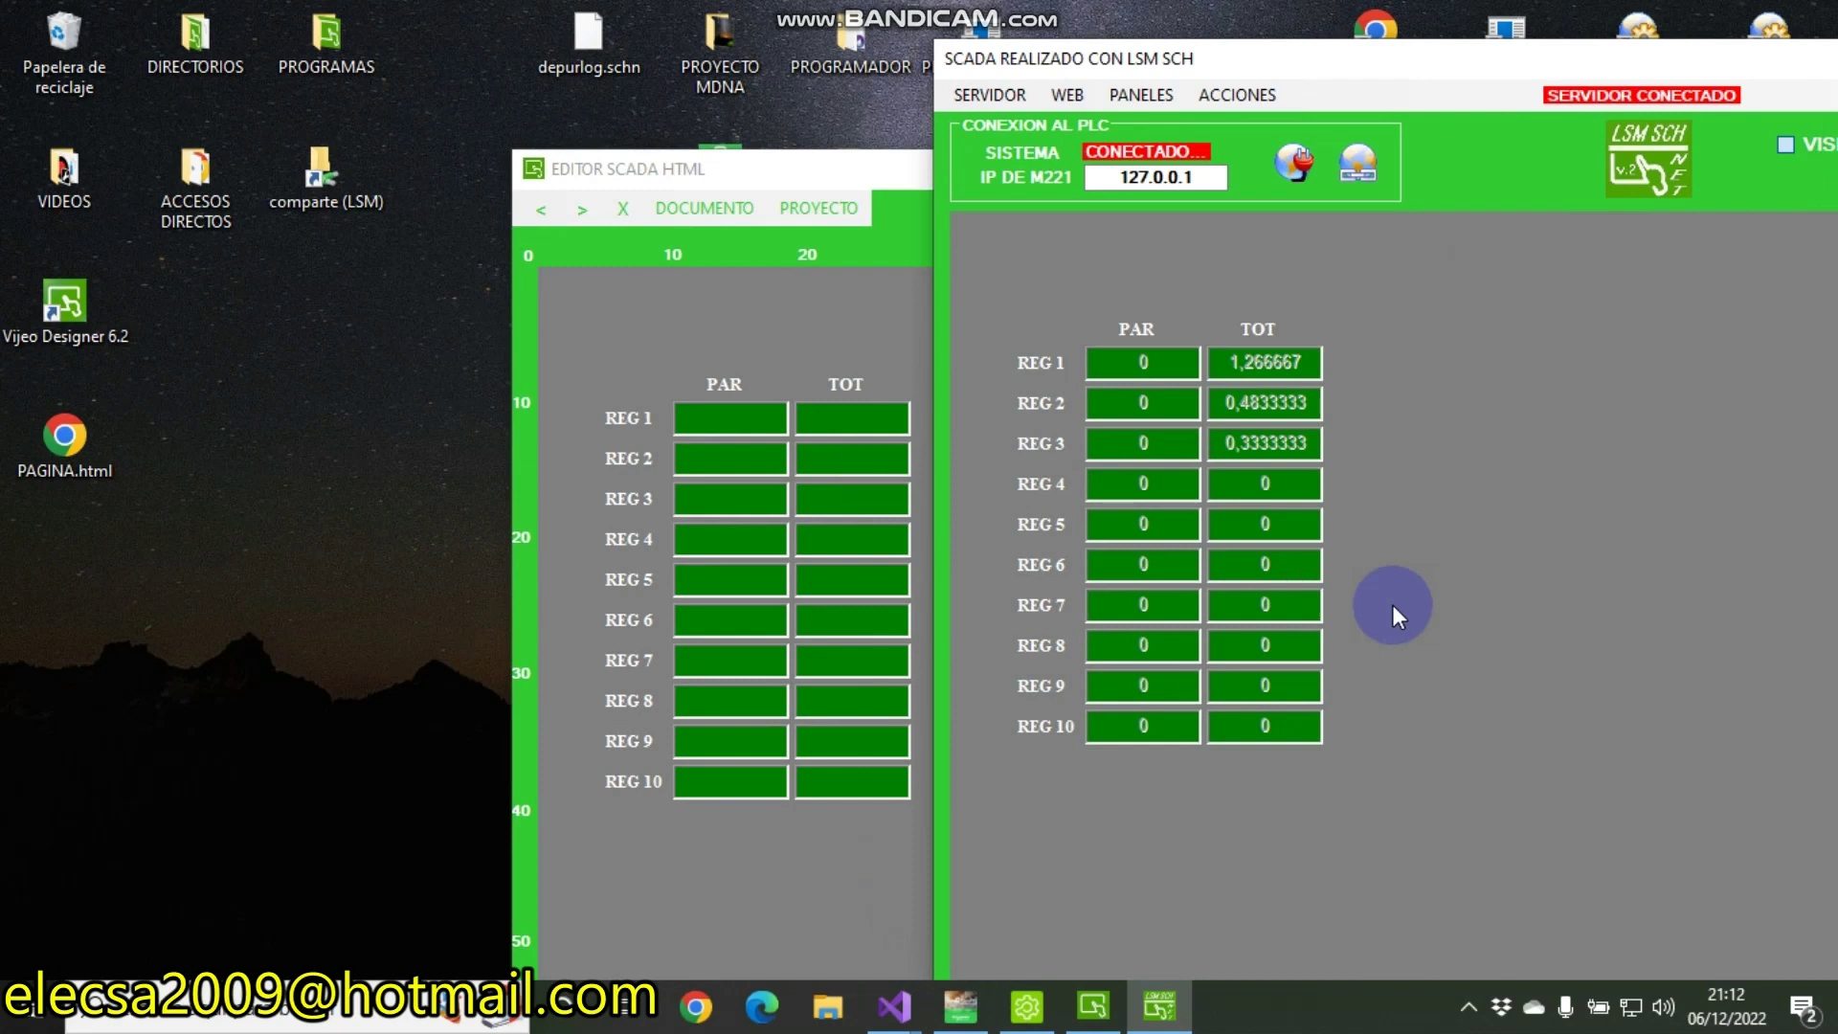
{"action": "left_click", "coordinate": [962, 1007]}
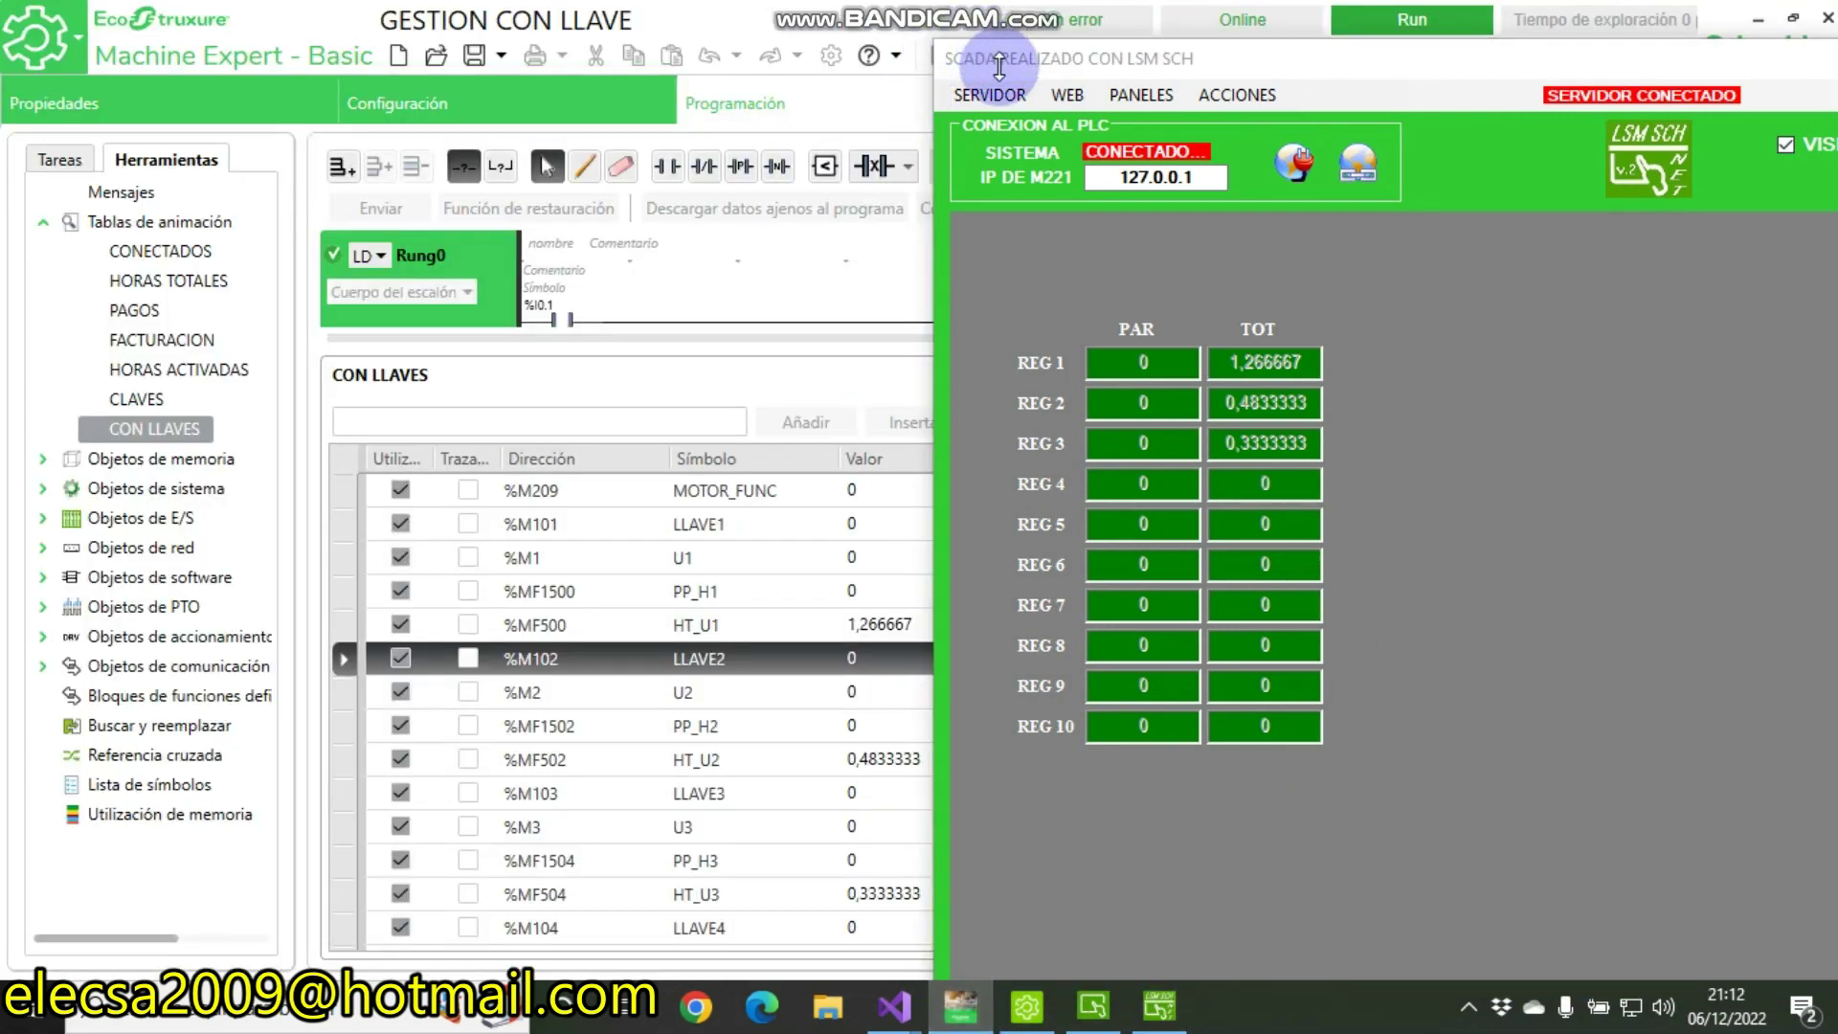
{"action": "left_click_drag", "start_coordinate": [999, 66], "coordinate": [1262, 56]}
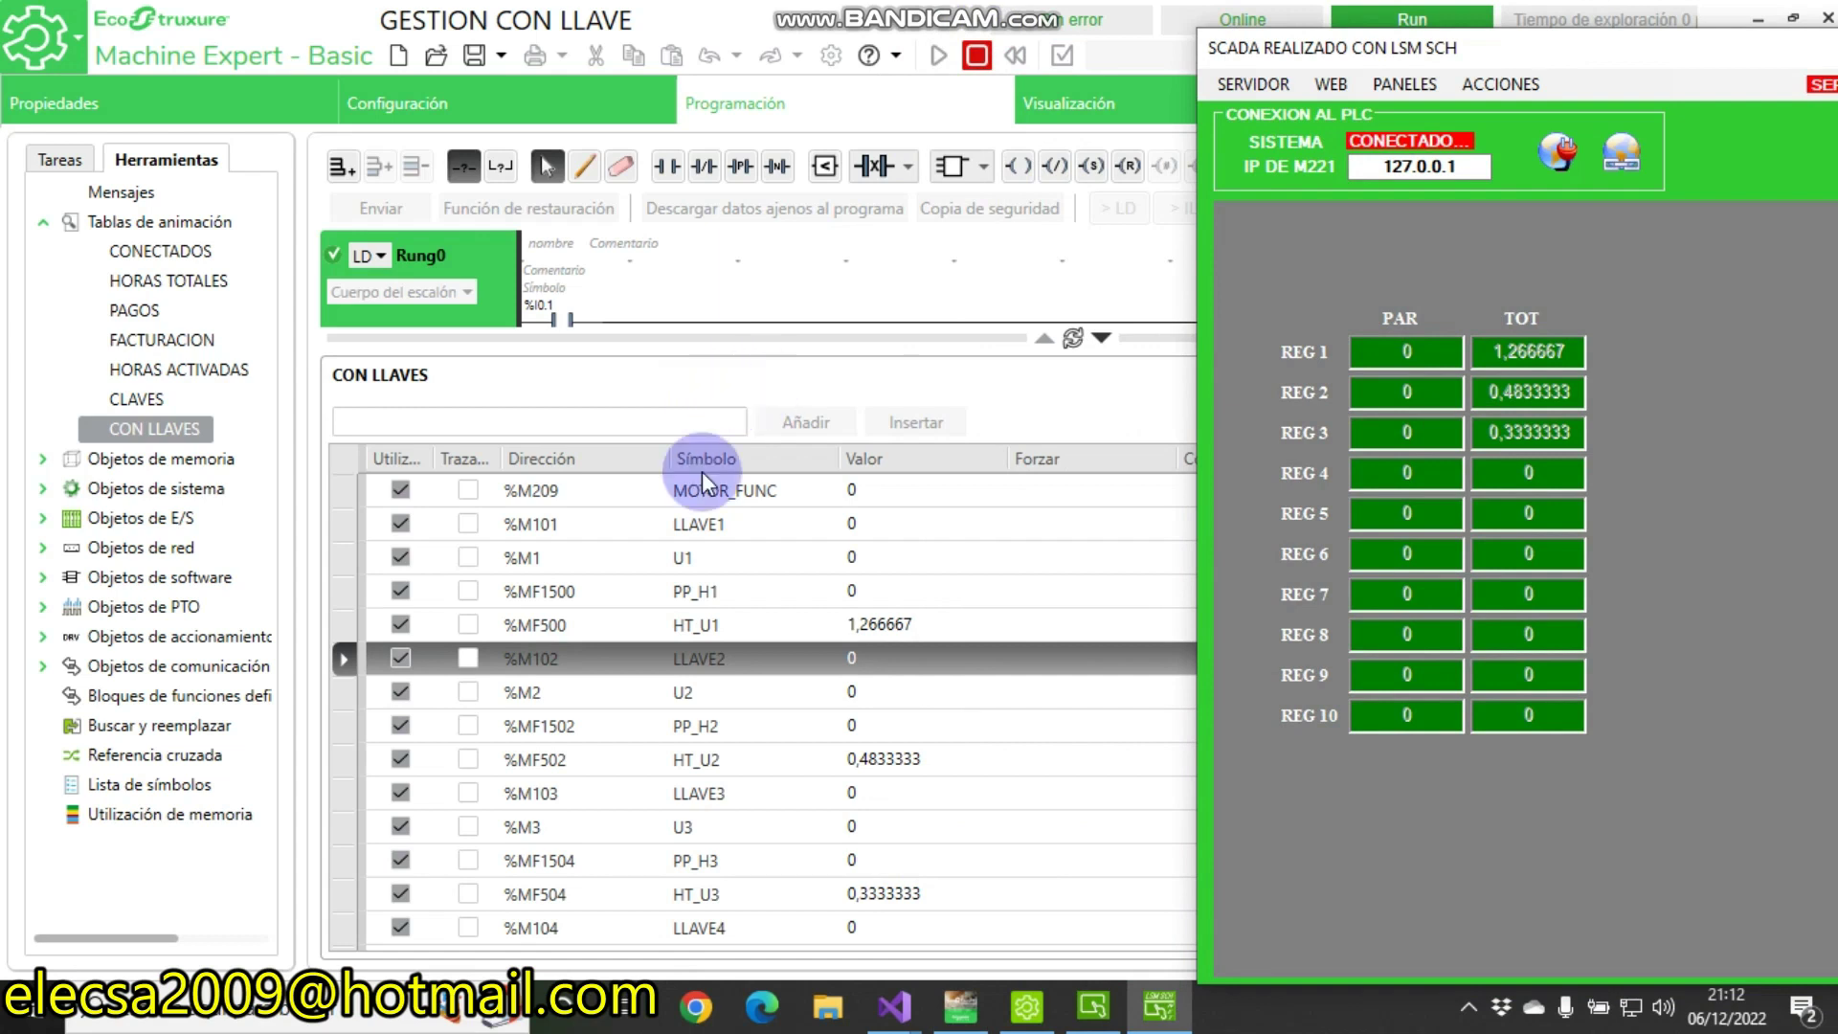
In the CON LLAVES animation table, change the LLAVE1 row's address to %M106 and the U1 row's address to %M6
{"action": "double_click", "coordinate": [583, 524]}
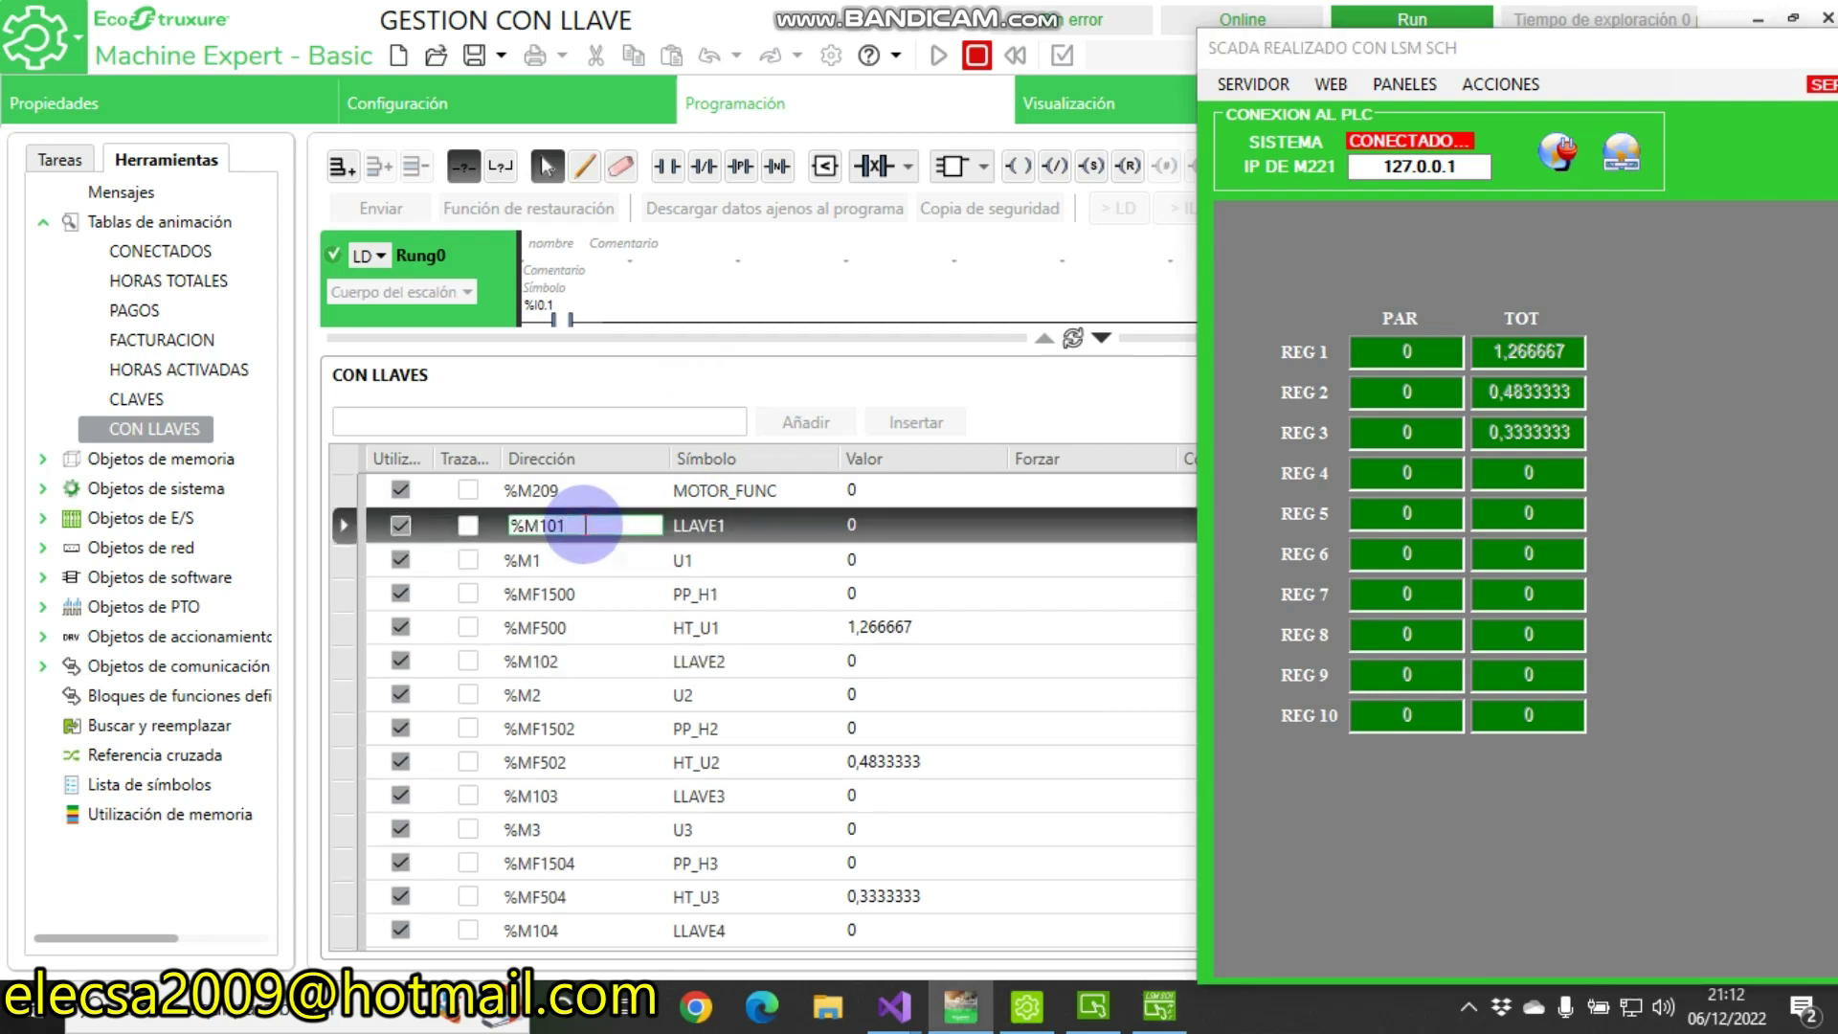
{"action": "key", "text": "BackSpace"}
{"action": "type", "text": "6"}
{"action": "left_click", "coordinate": [580, 548]}
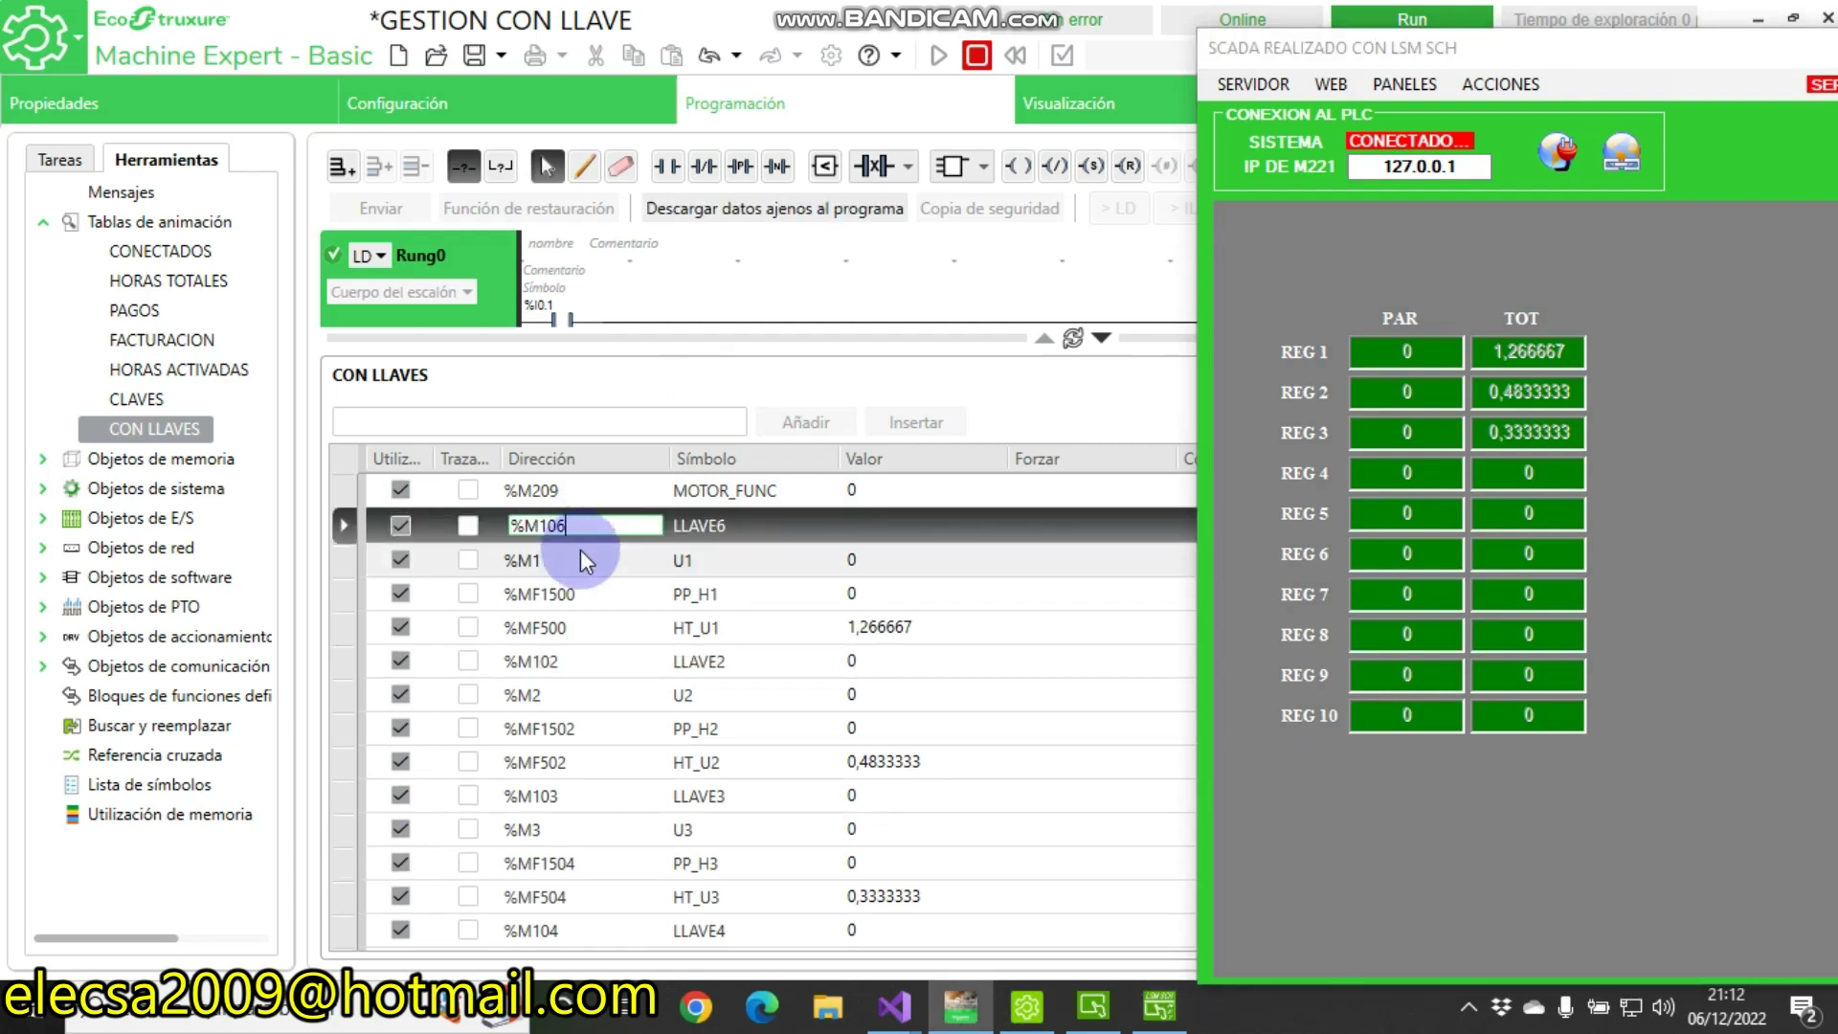
{"action": "left_click", "coordinate": [576, 560]}
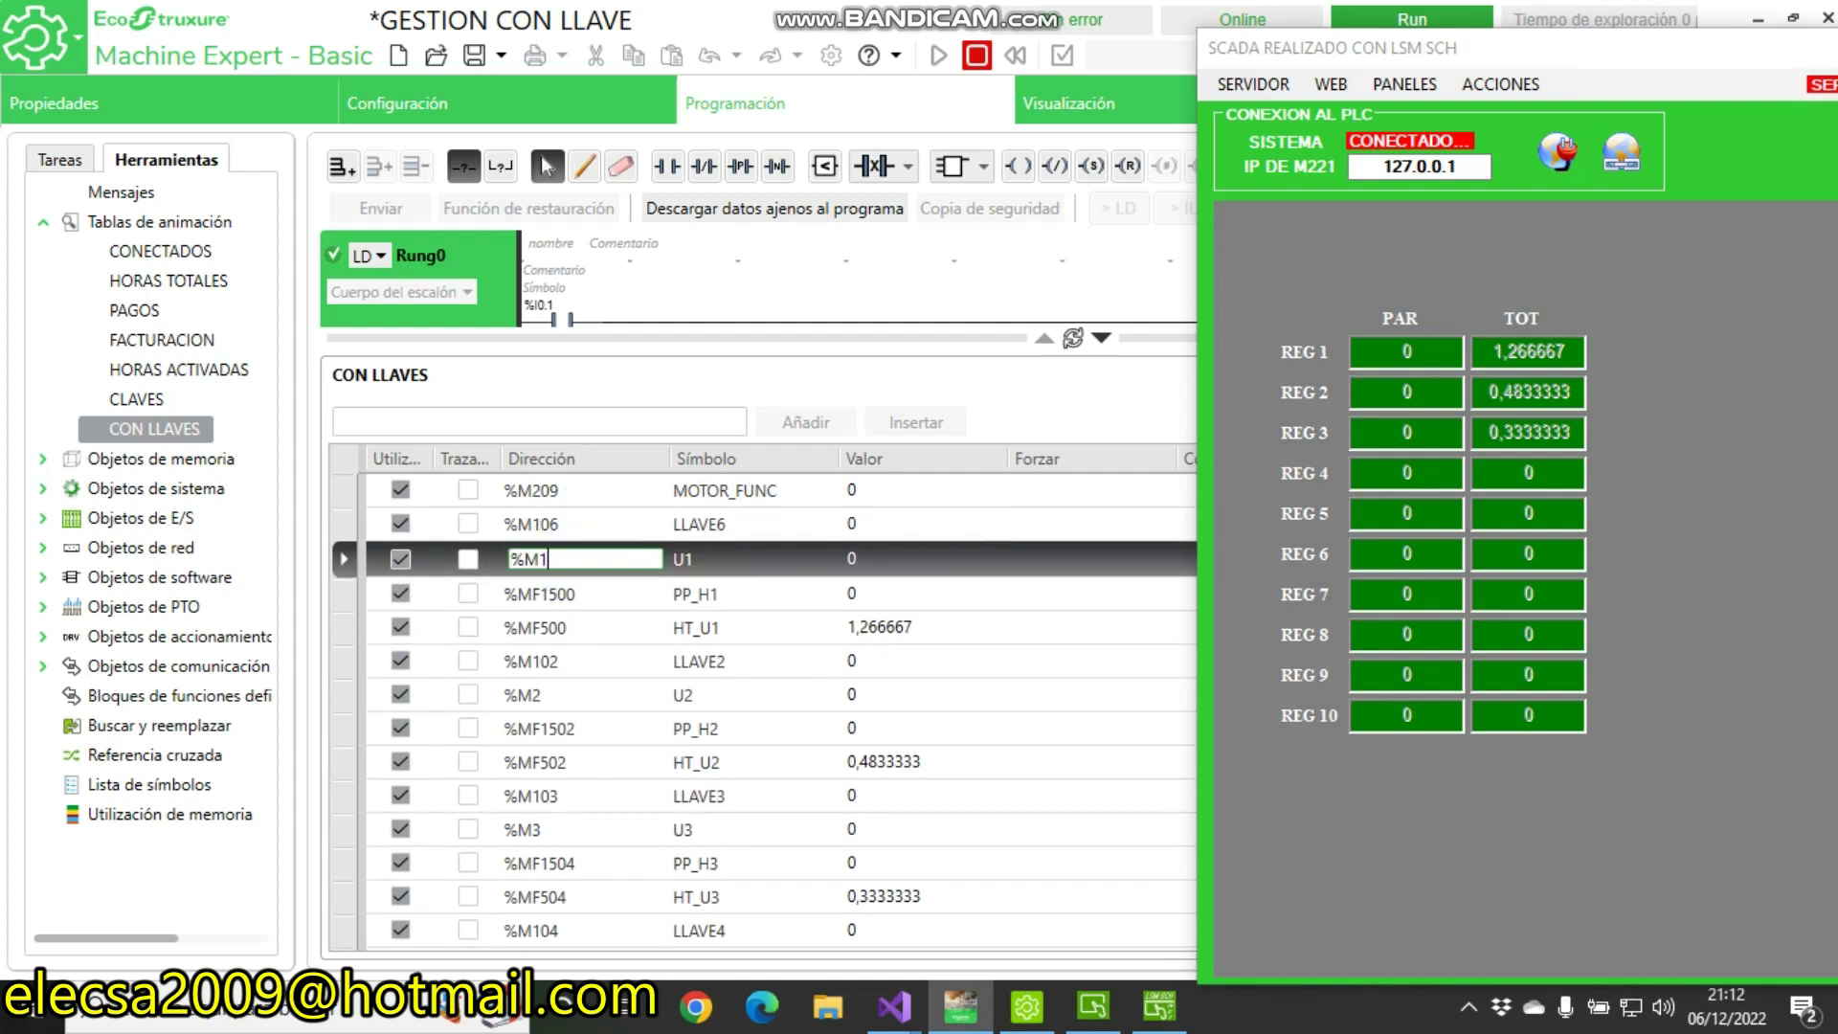
{"action": "key", "text": "BackSpace"}
{"action": "type", "text": "6"}
{"action": "left_click", "coordinate": [594, 605]}
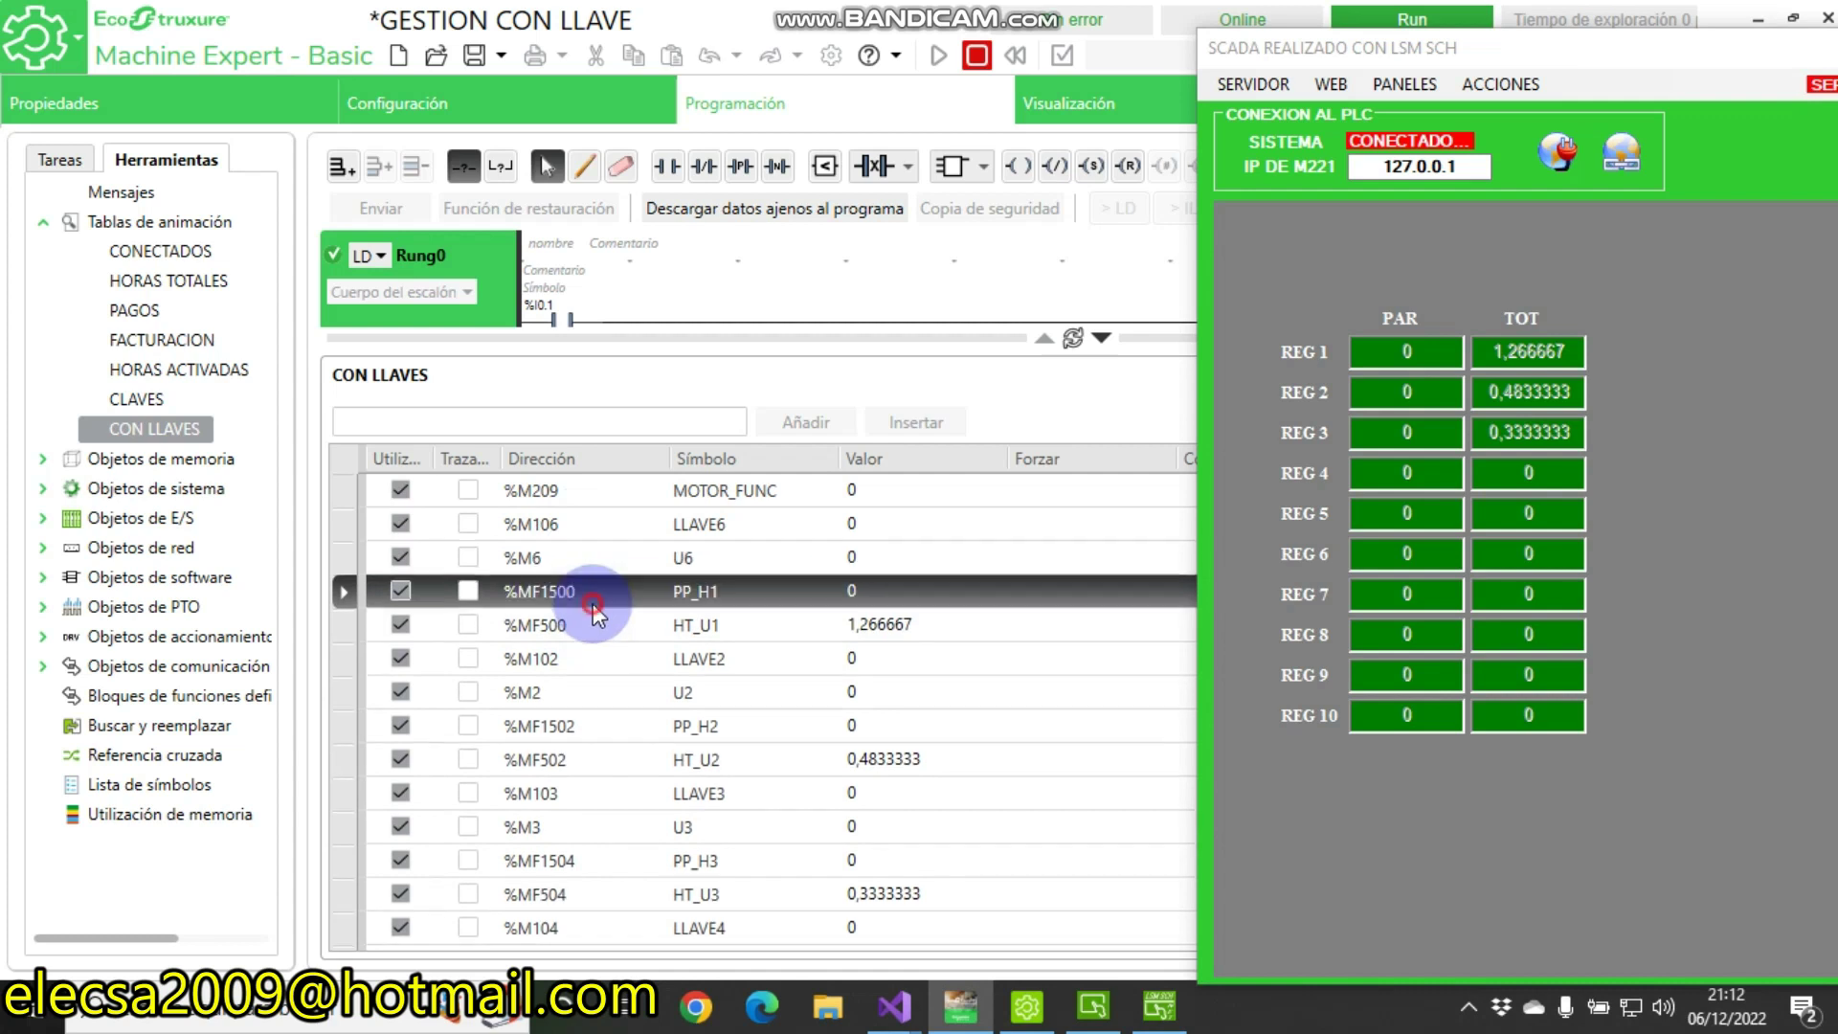
Change the PP_H1 row's address to %MF1510 and the HT_U1 row's address to %MF510
{"action": "left_click", "coordinate": [594, 603]}
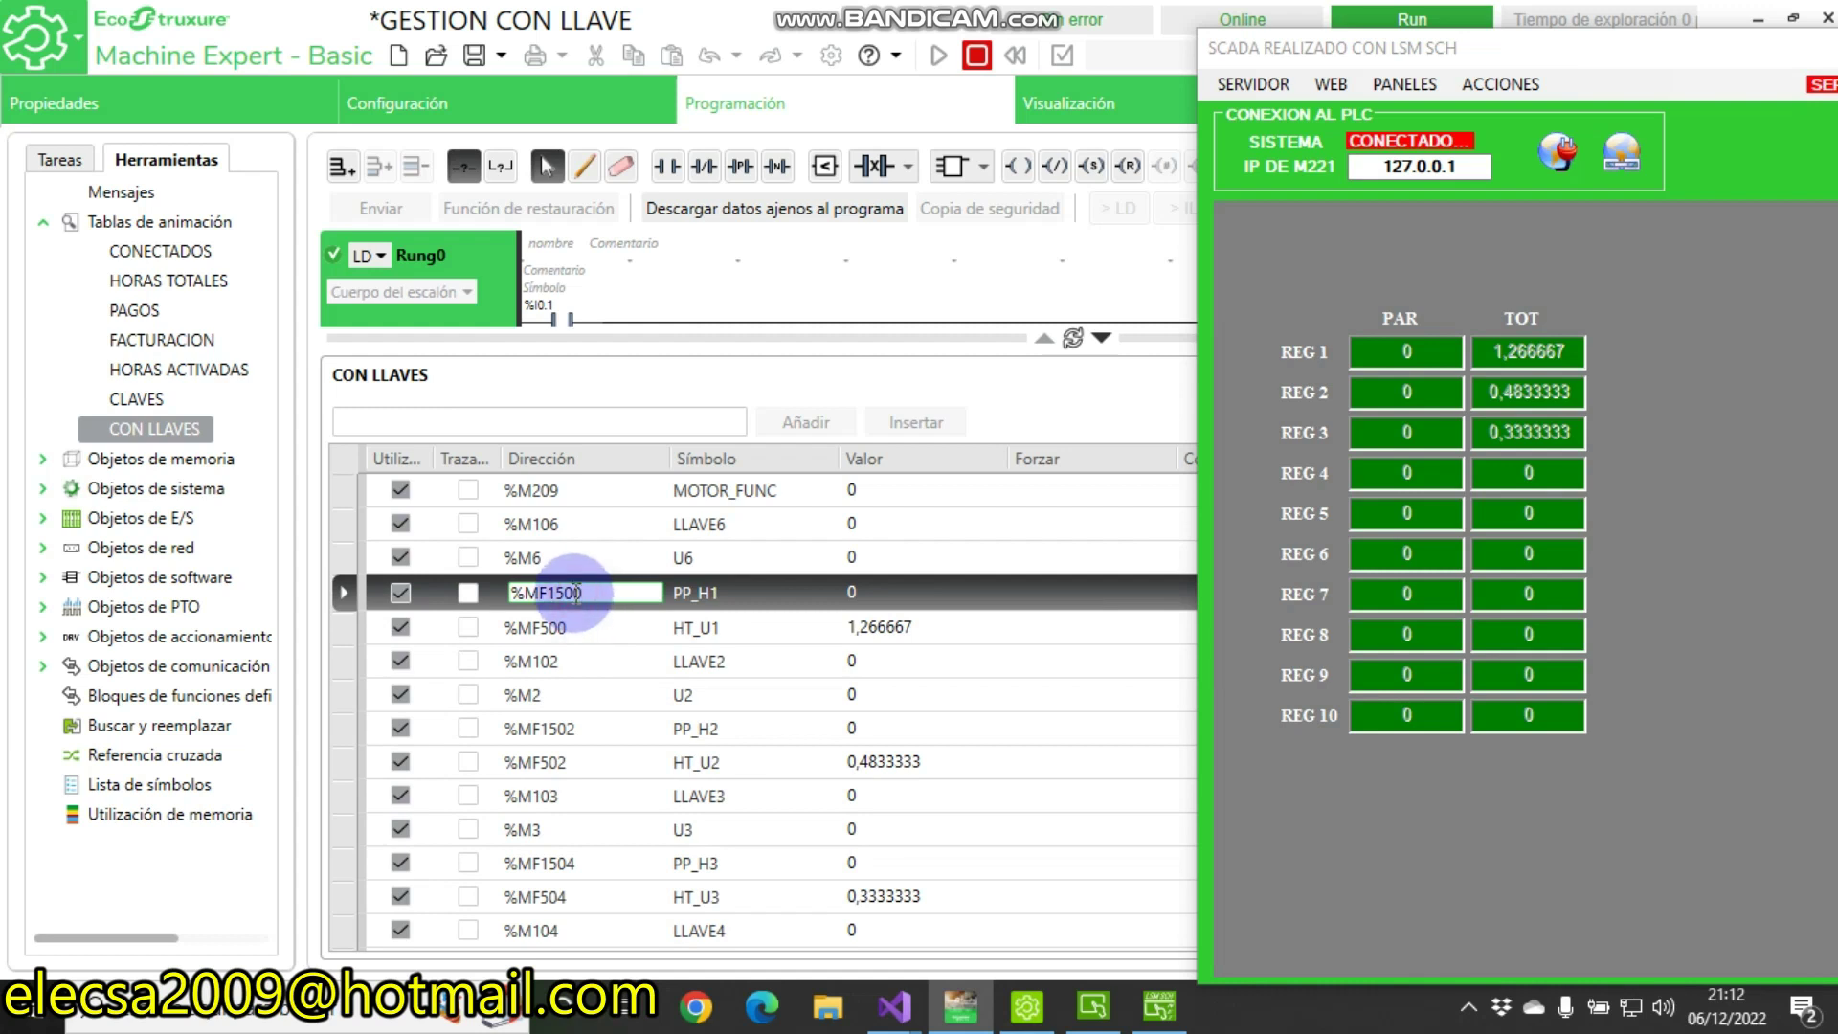
{"action": "left_click", "coordinate": [575, 593]}
{"action": "key", "text": "BackSpace"}
{"action": "type", "text": "1"}
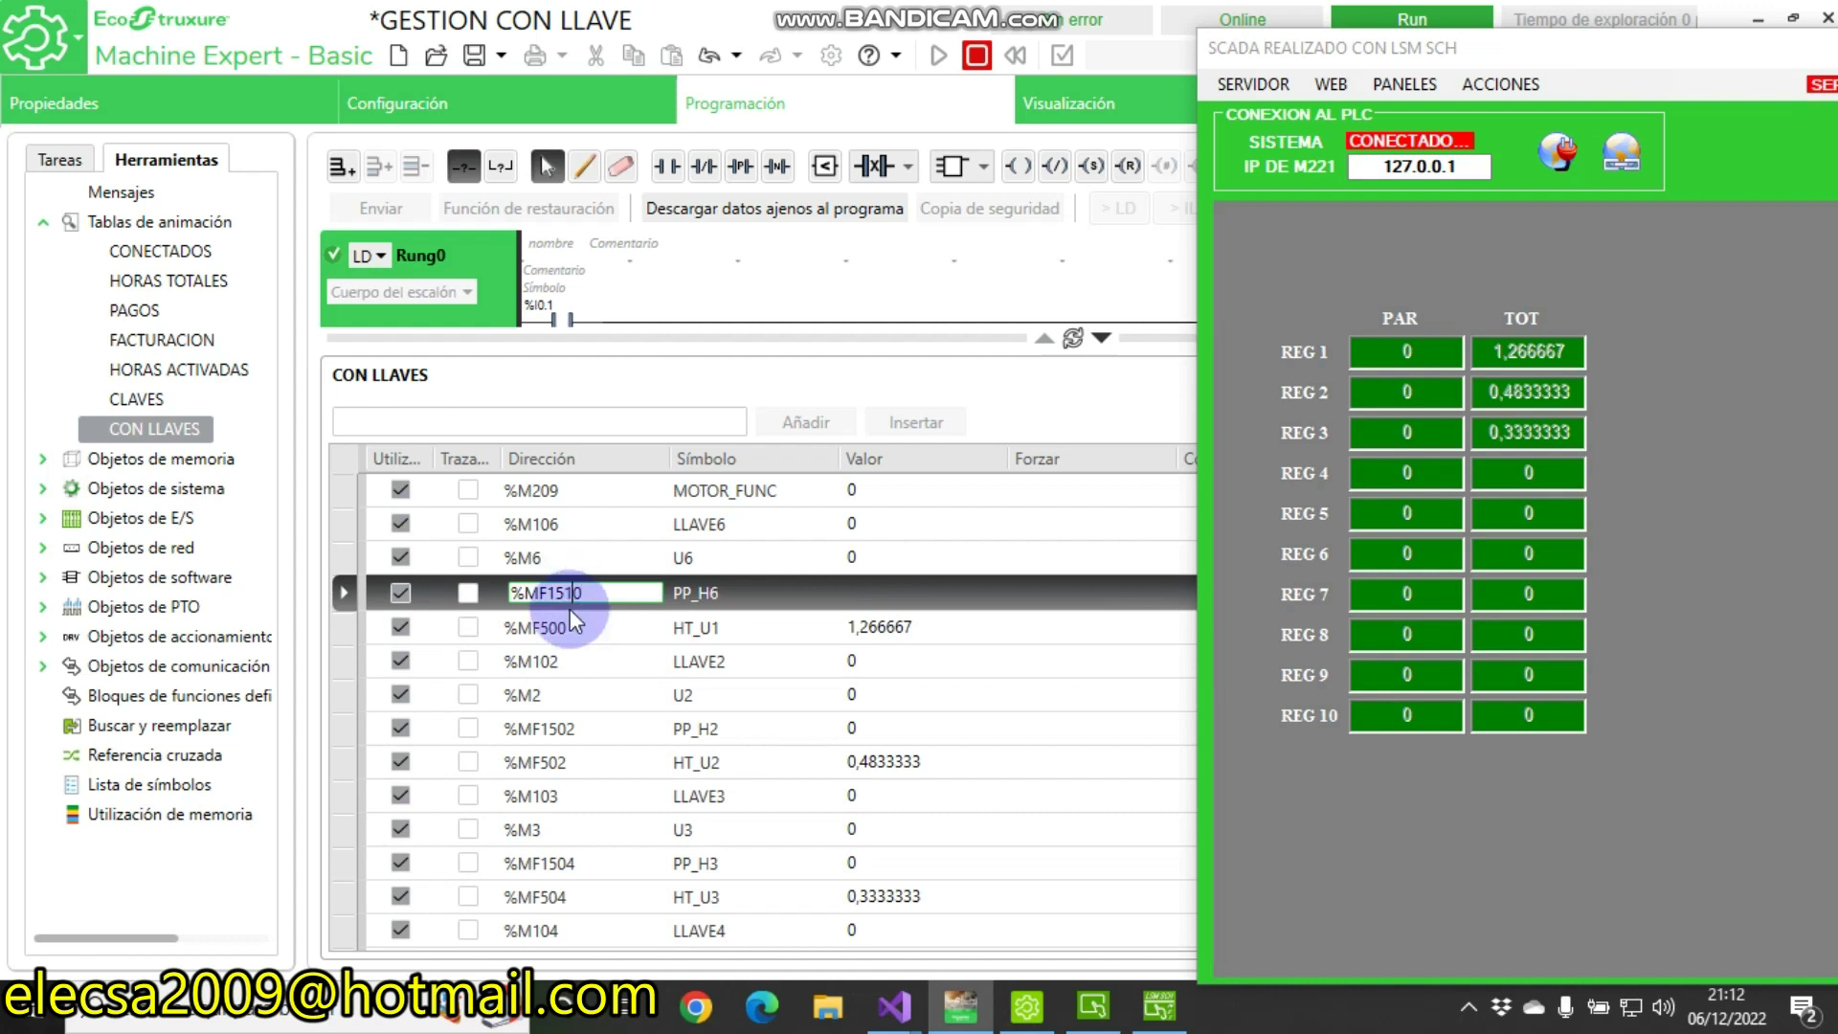
{"action": "left_click", "coordinate": [558, 626]}
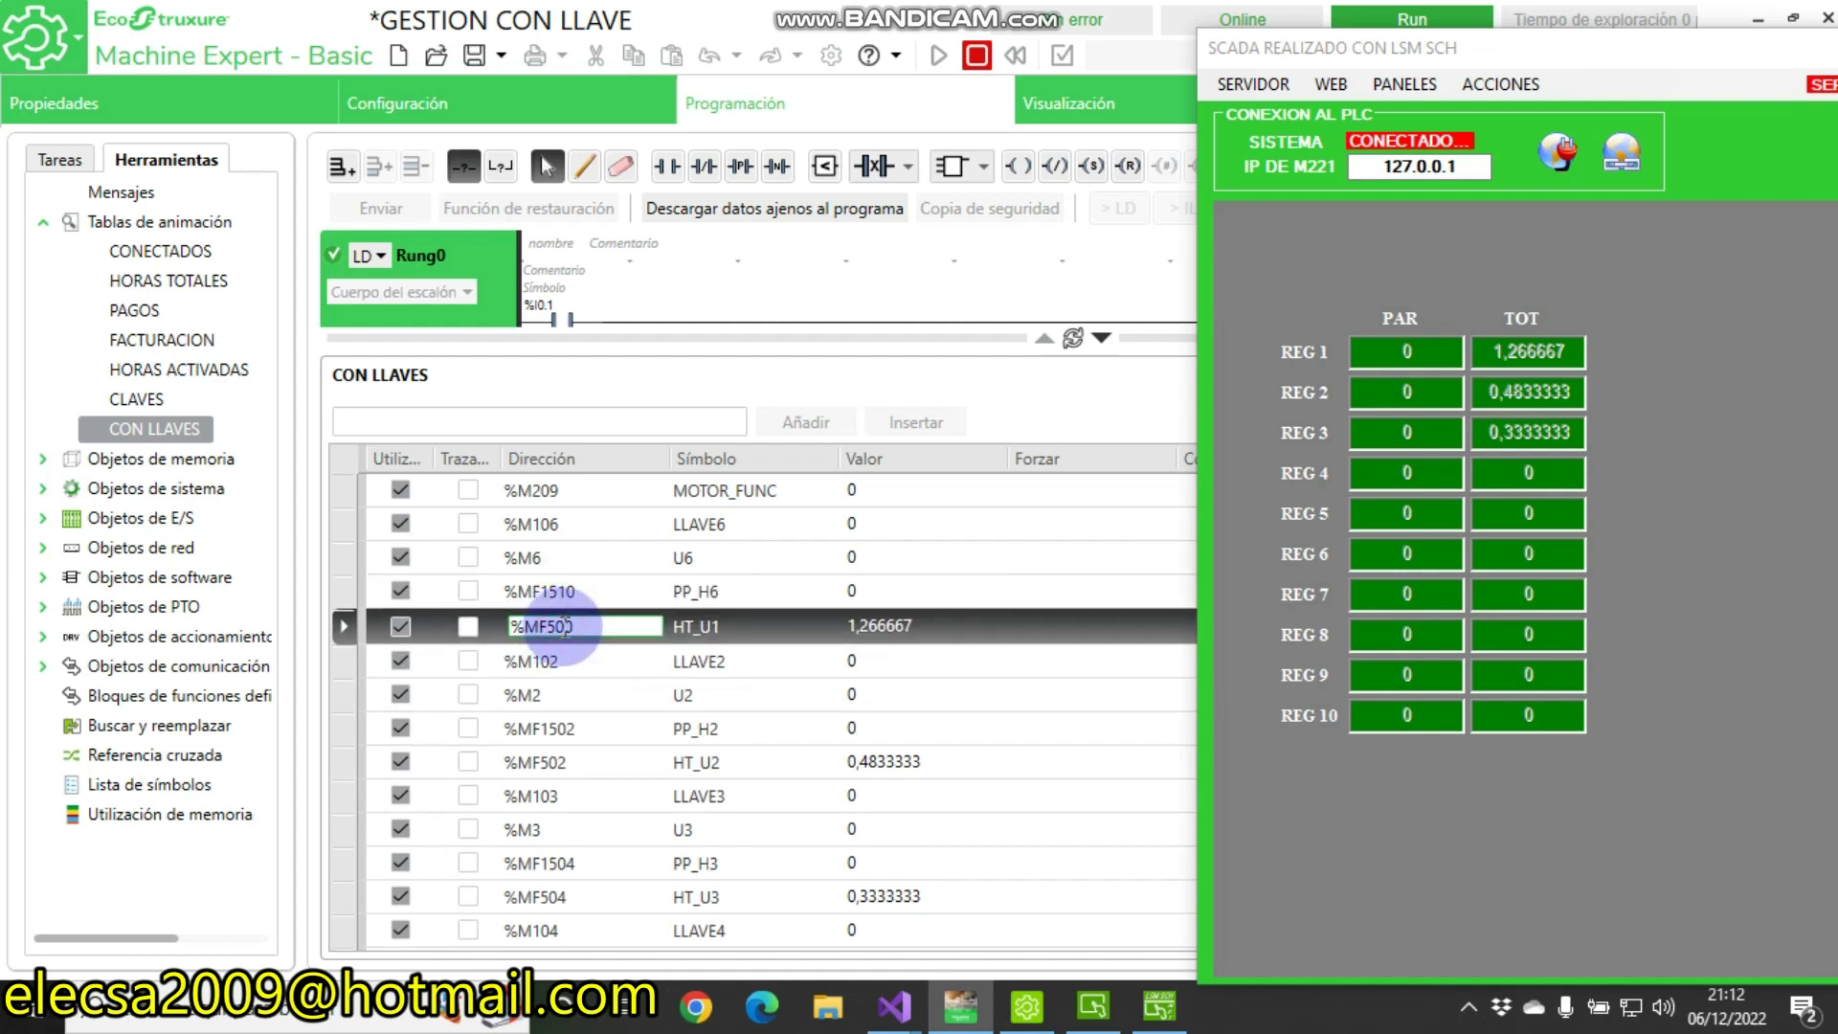
{"action": "key", "text": "BackSpace"}
{"action": "type", "text": "1"}
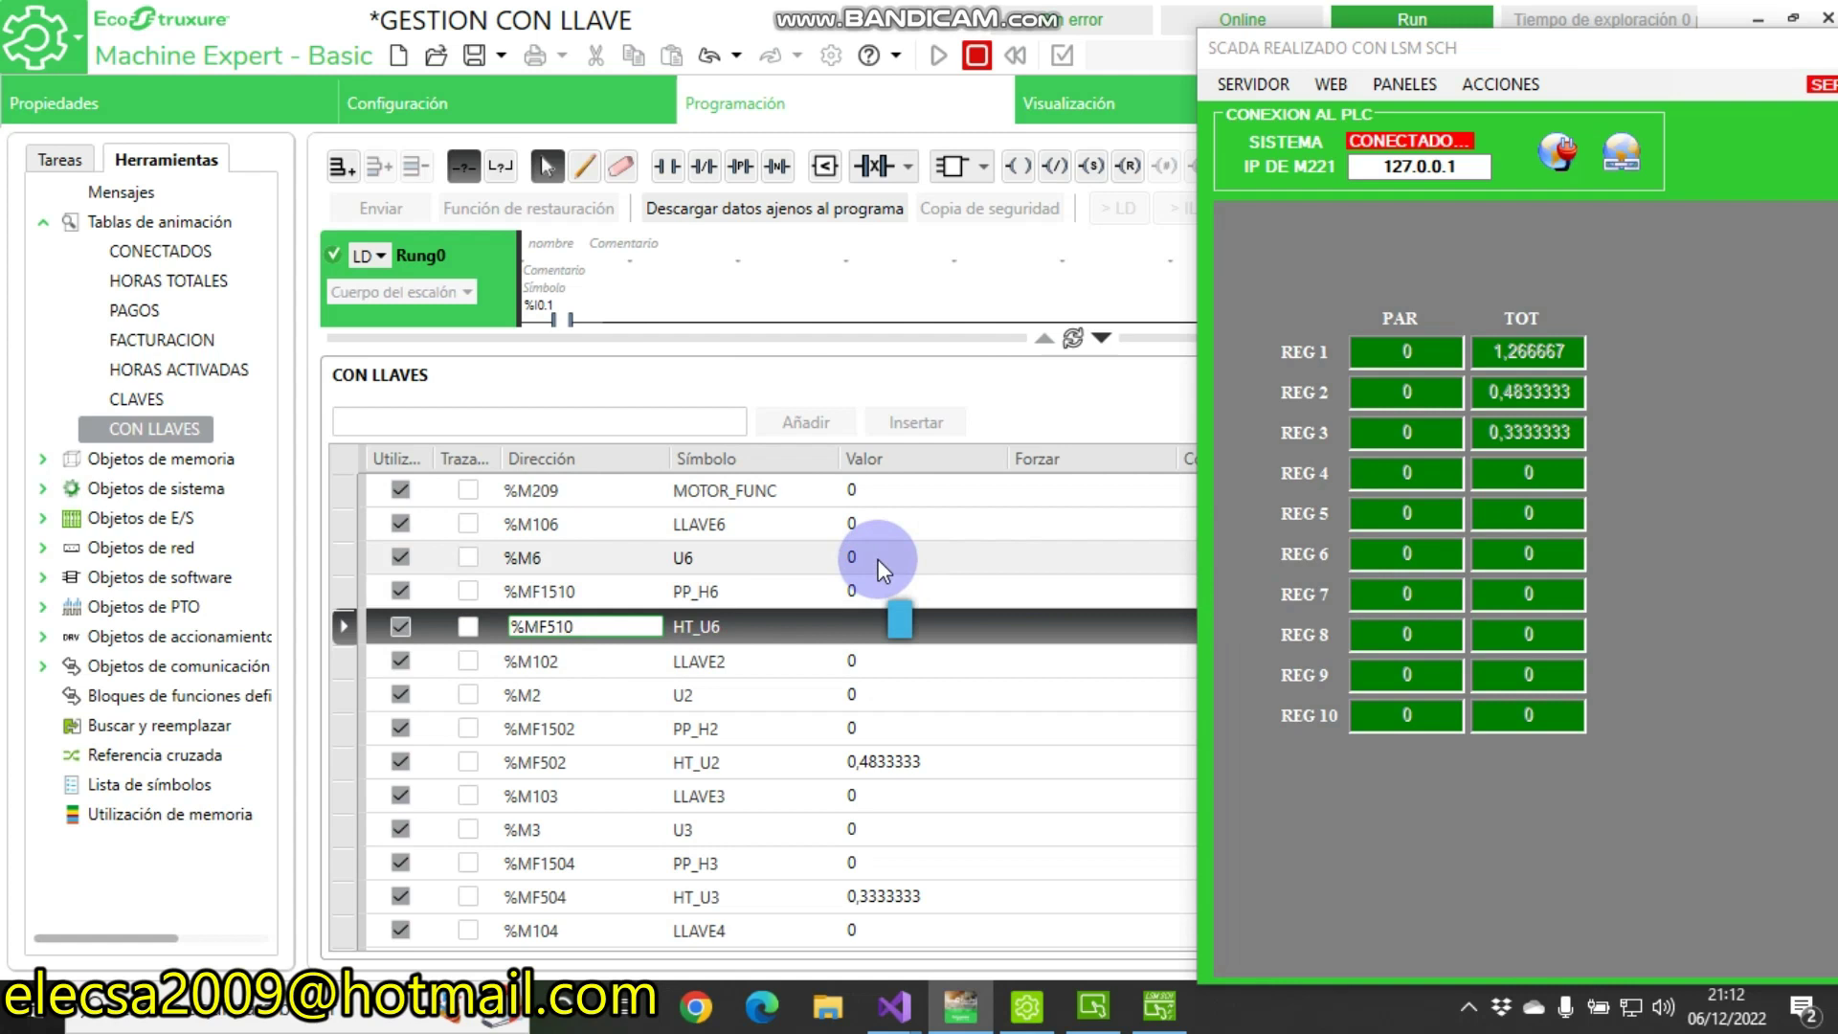
Set LLAVE6 to 1, let register 6 accumulate partial time in the SCADA, and set LLAVE6 back to 0
{"action": "left_click", "coordinate": [861, 522]}
{"action": "type", "text": "1"}
{"action": "key", "text": "Return"}
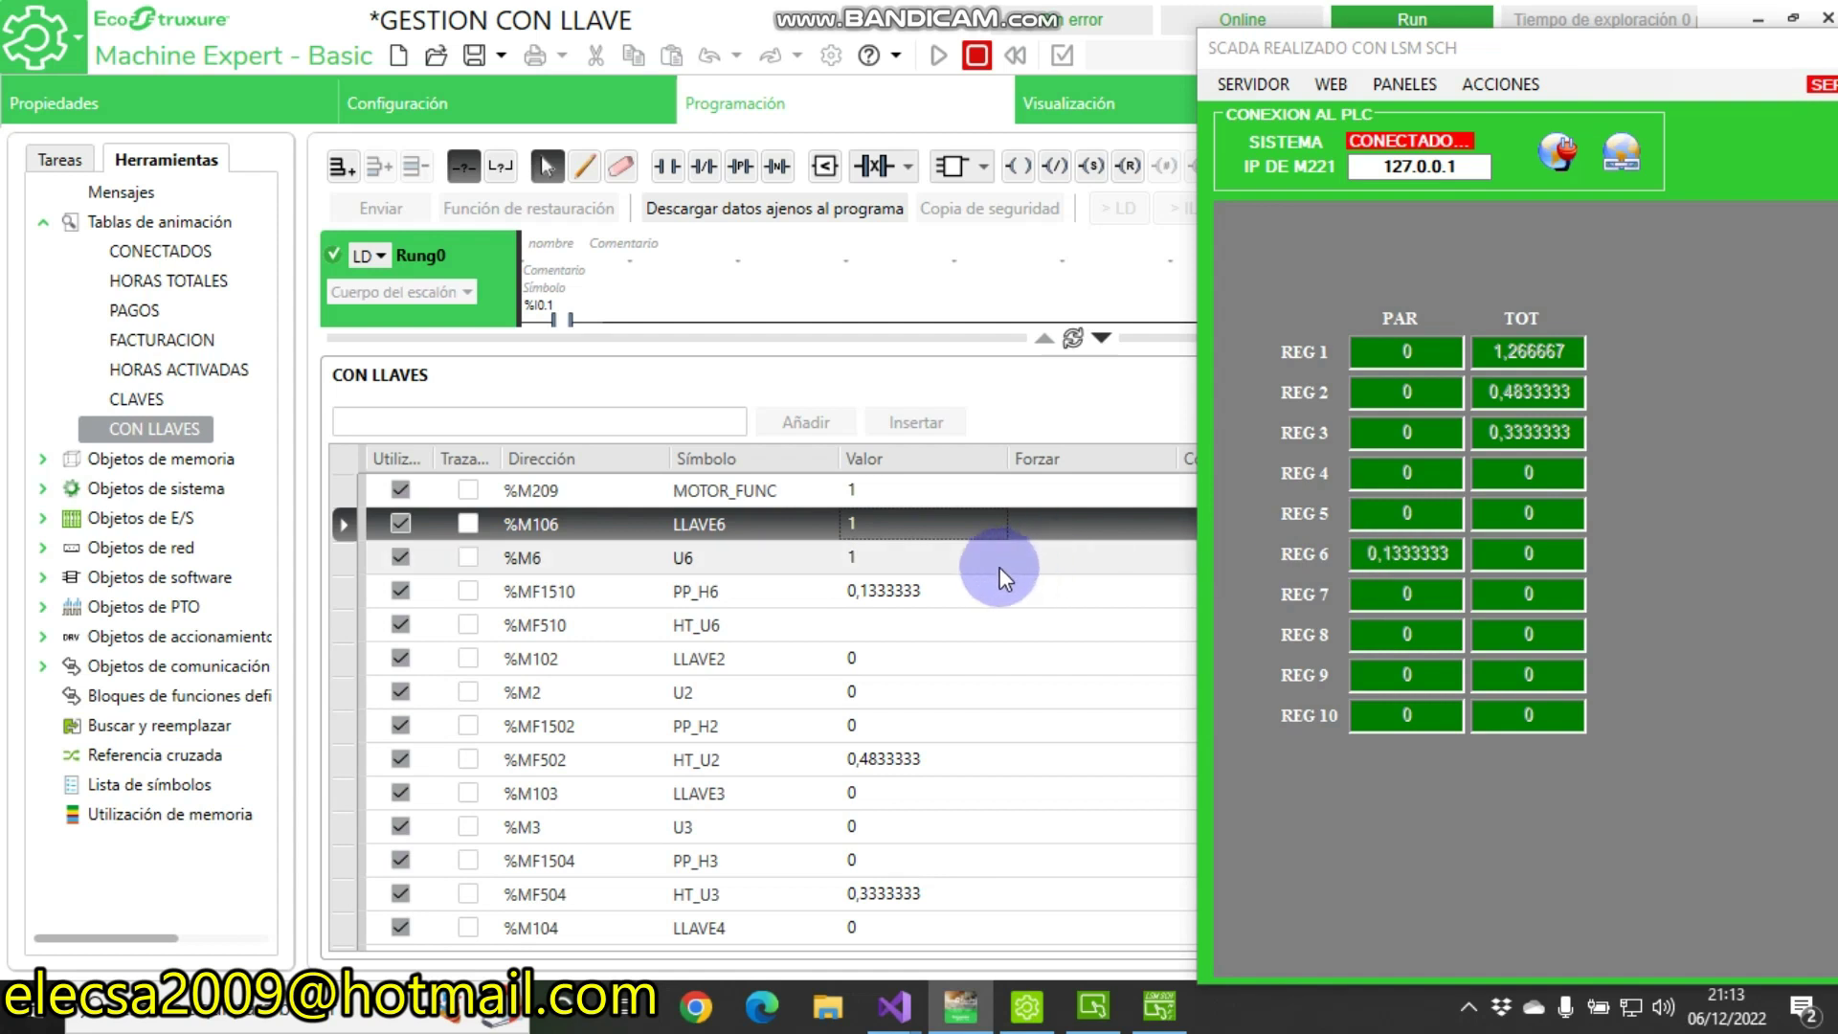
{"action": "double_click", "coordinate": [873, 521]}
{"action": "type", "text": "0"}
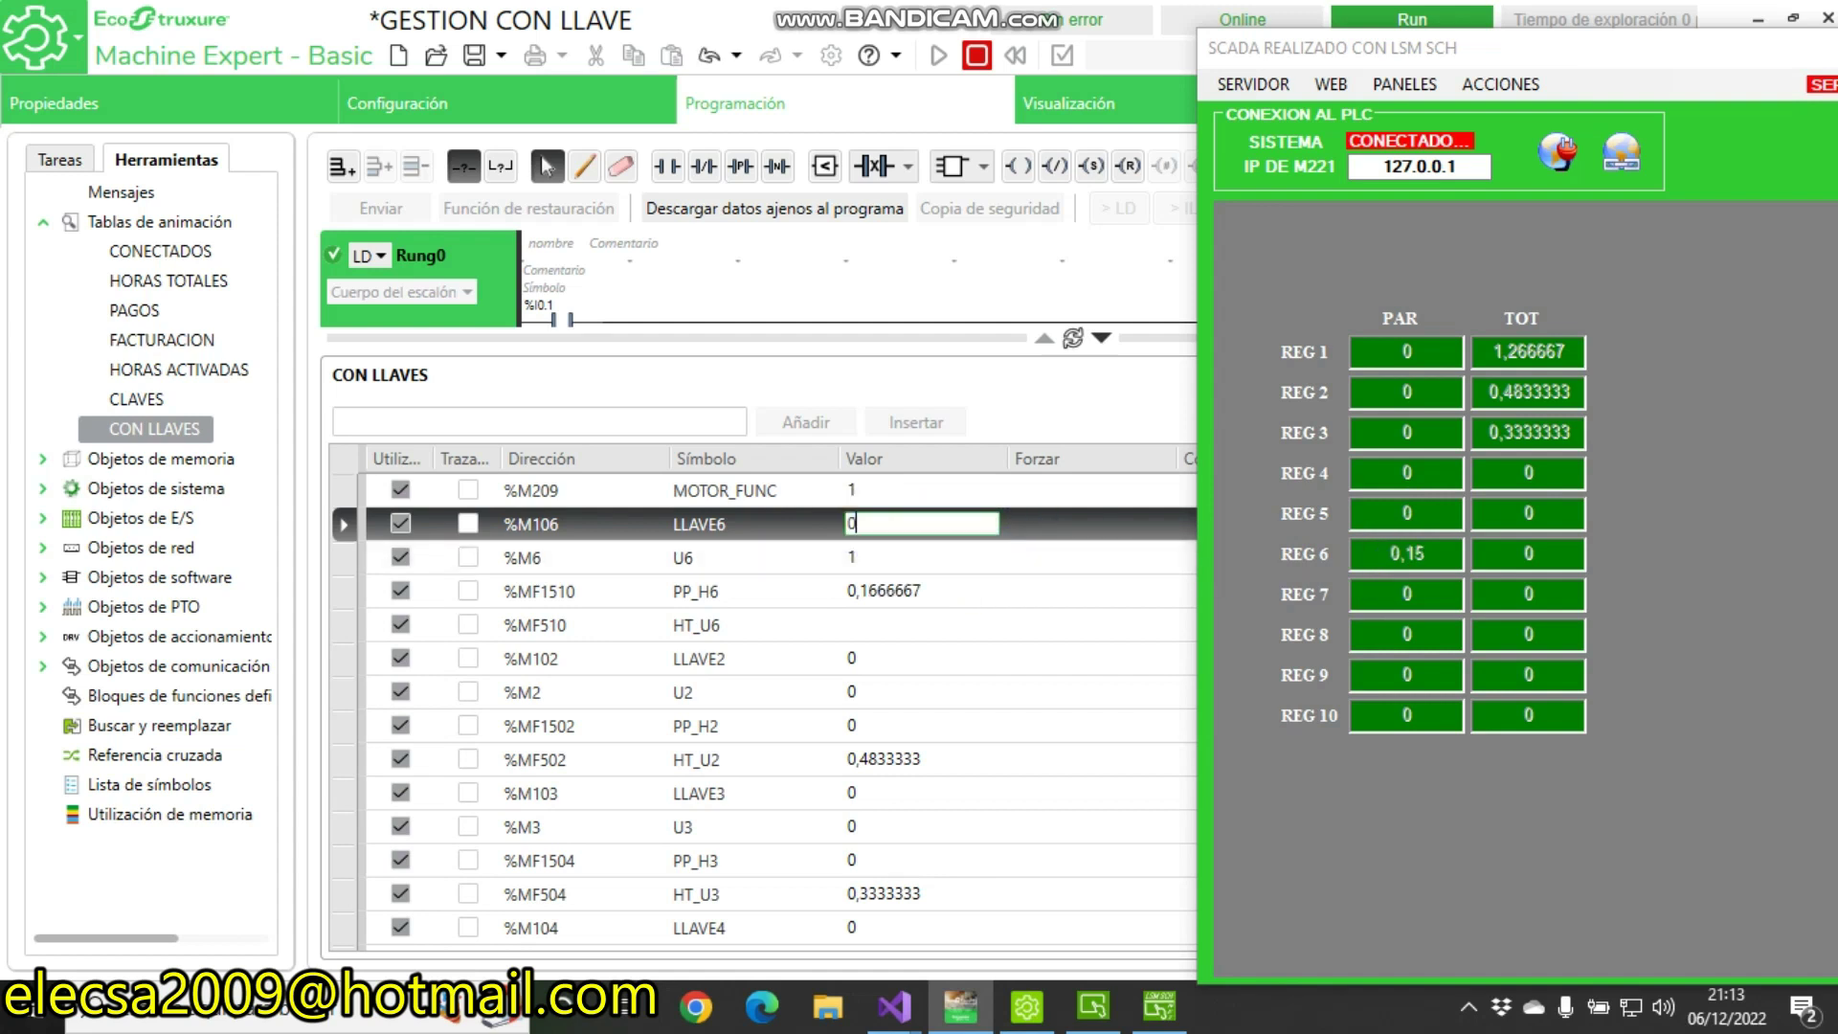
{"action": "key", "text": "Return"}
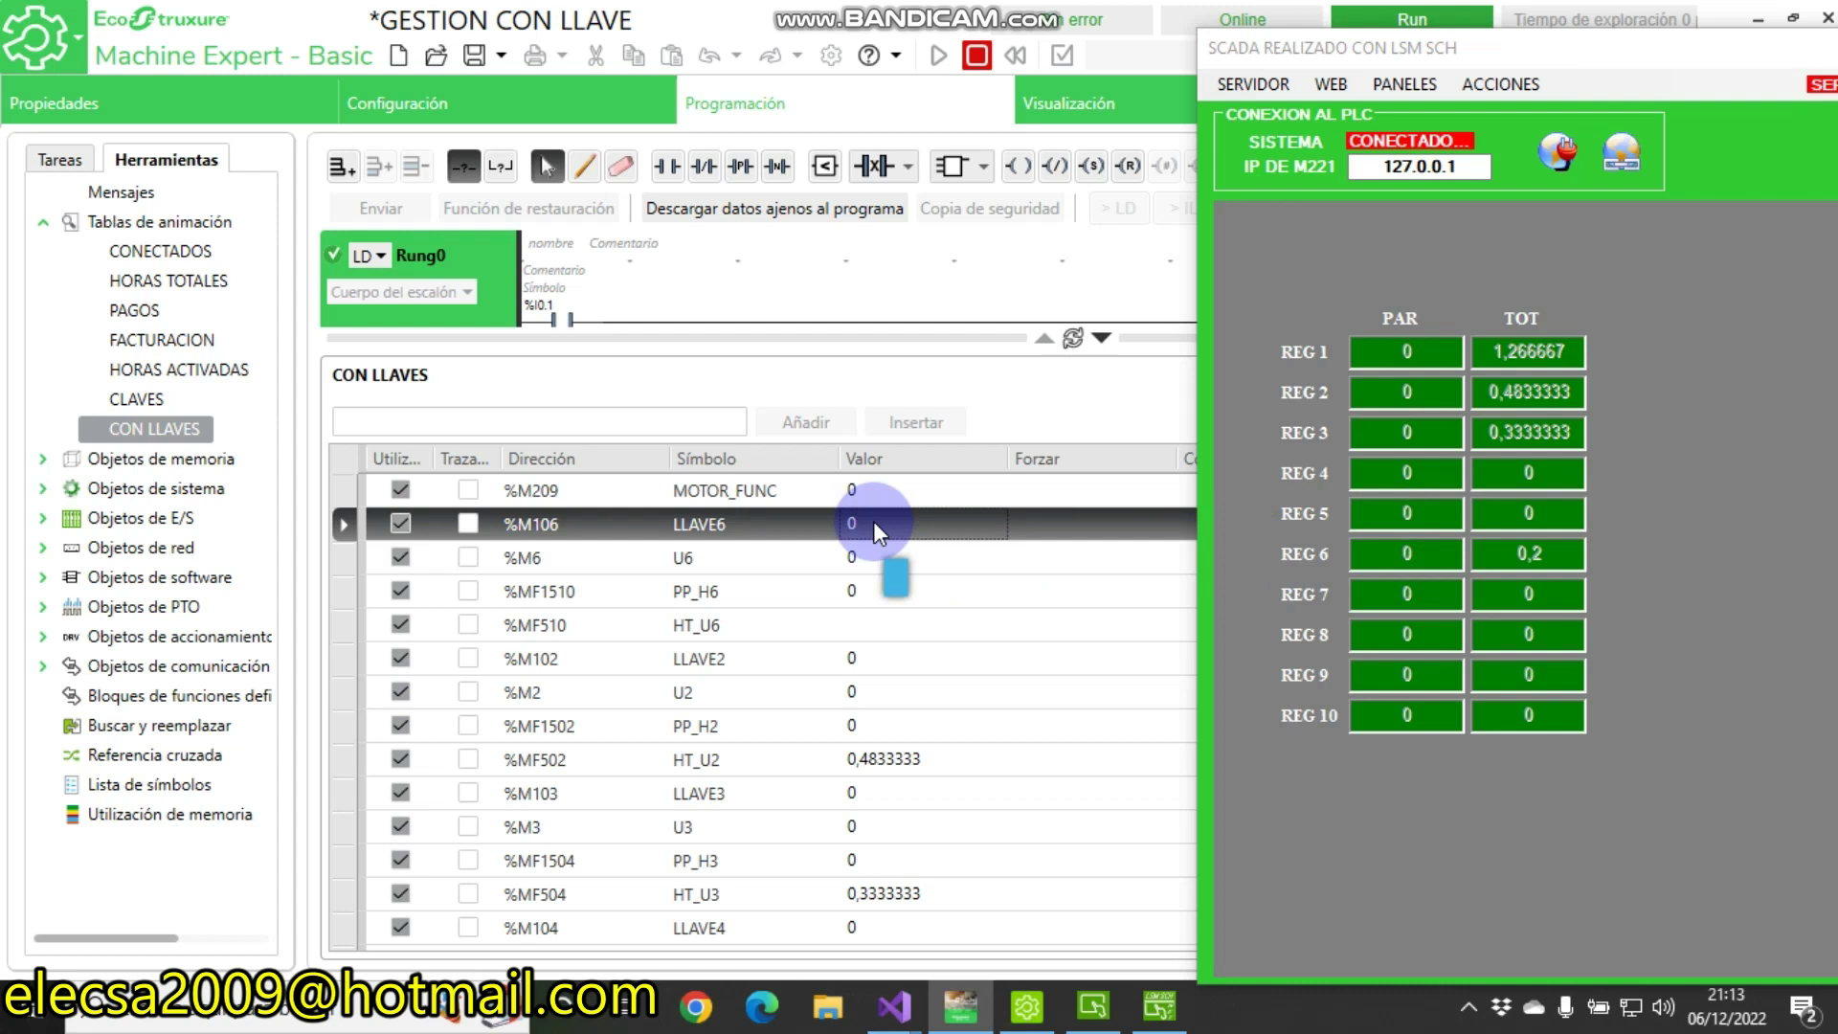
Move the SCADA window further aside and compare the HT_U6 value in the table with the REG 6 TOT field
{"action": "left_click", "coordinate": [882, 646]}
{"action": "left_click", "coordinate": [876, 623]}
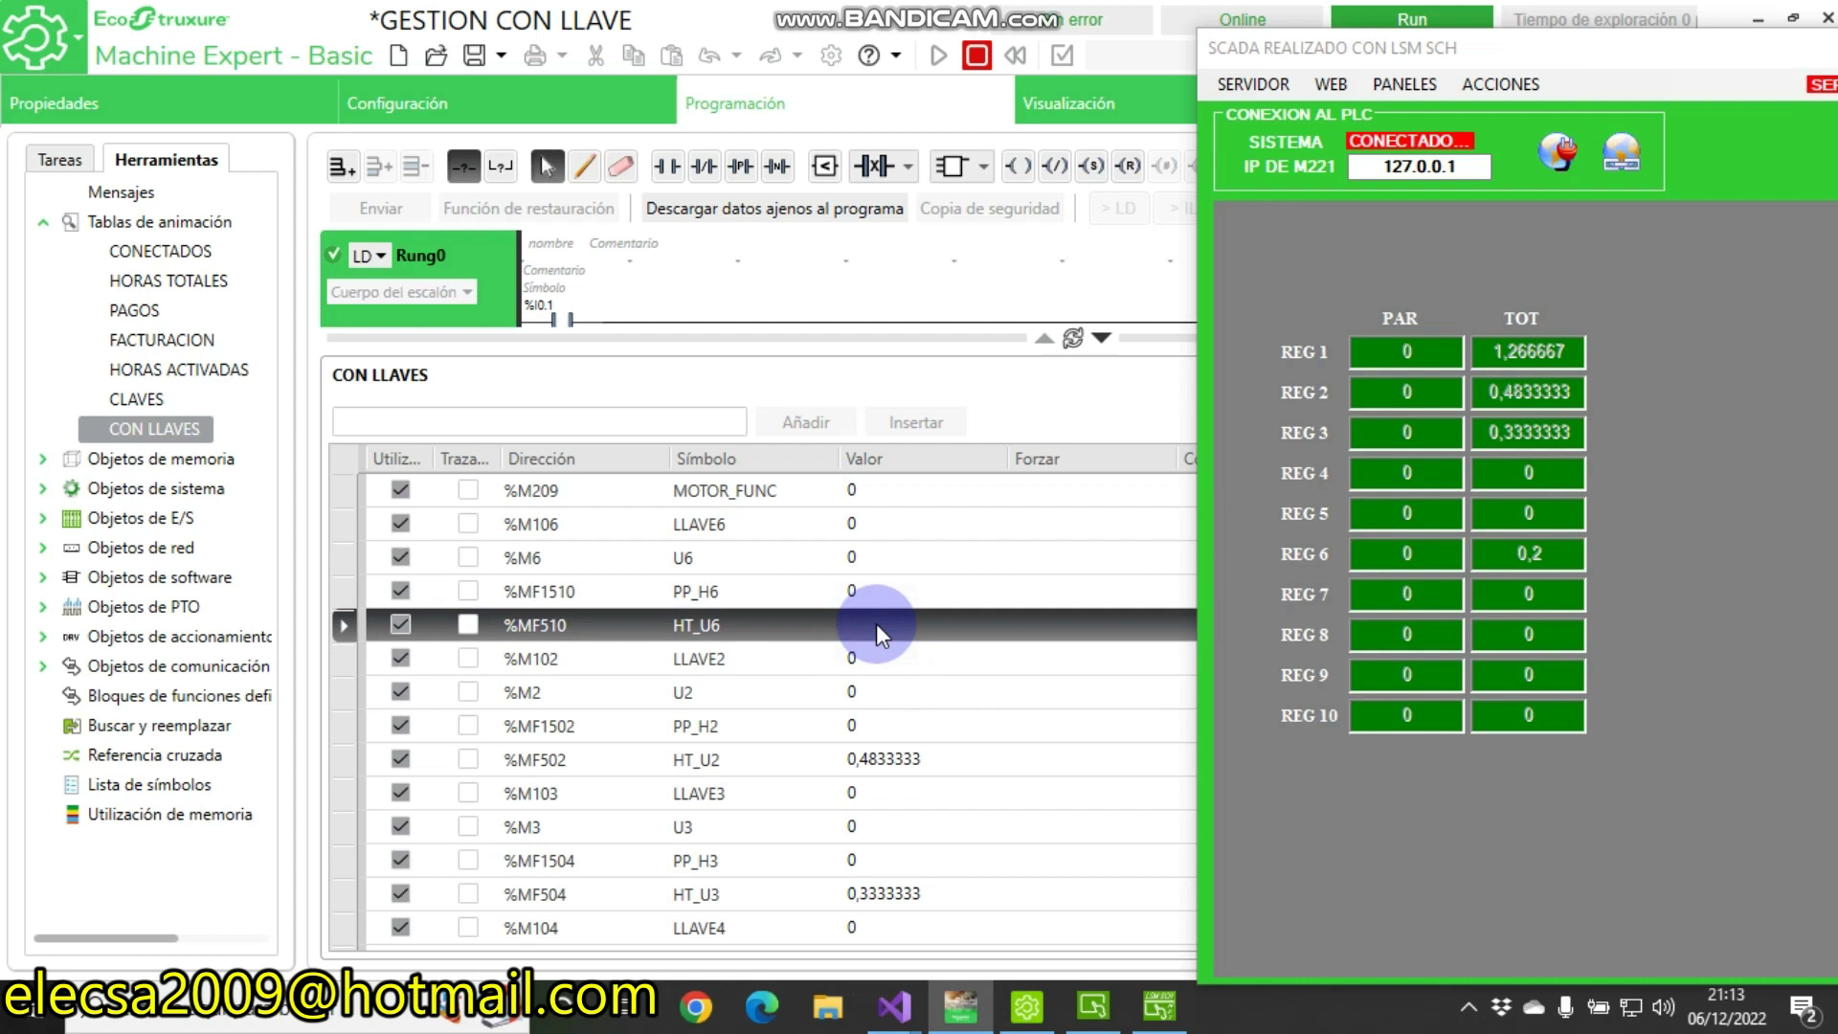
{"action": "left_click", "coordinate": [884, 595]}
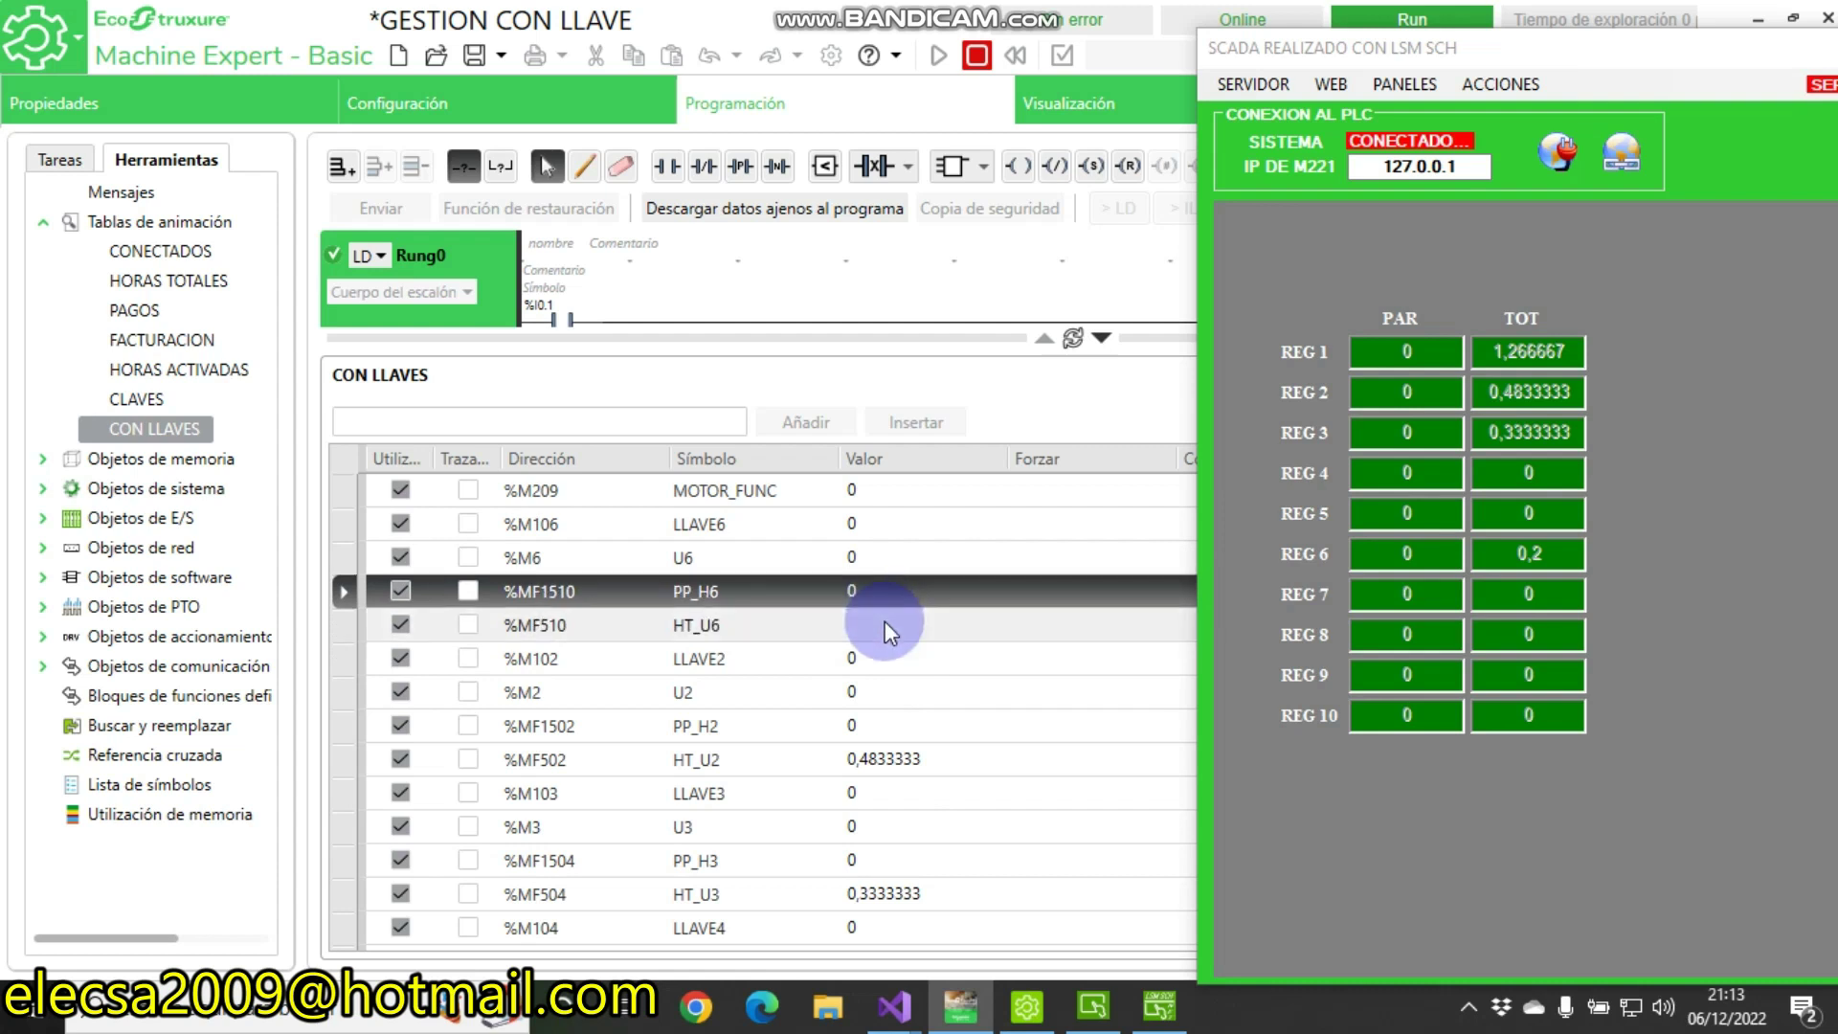
{"action": "left_click", "coordinate": [885, 624]}
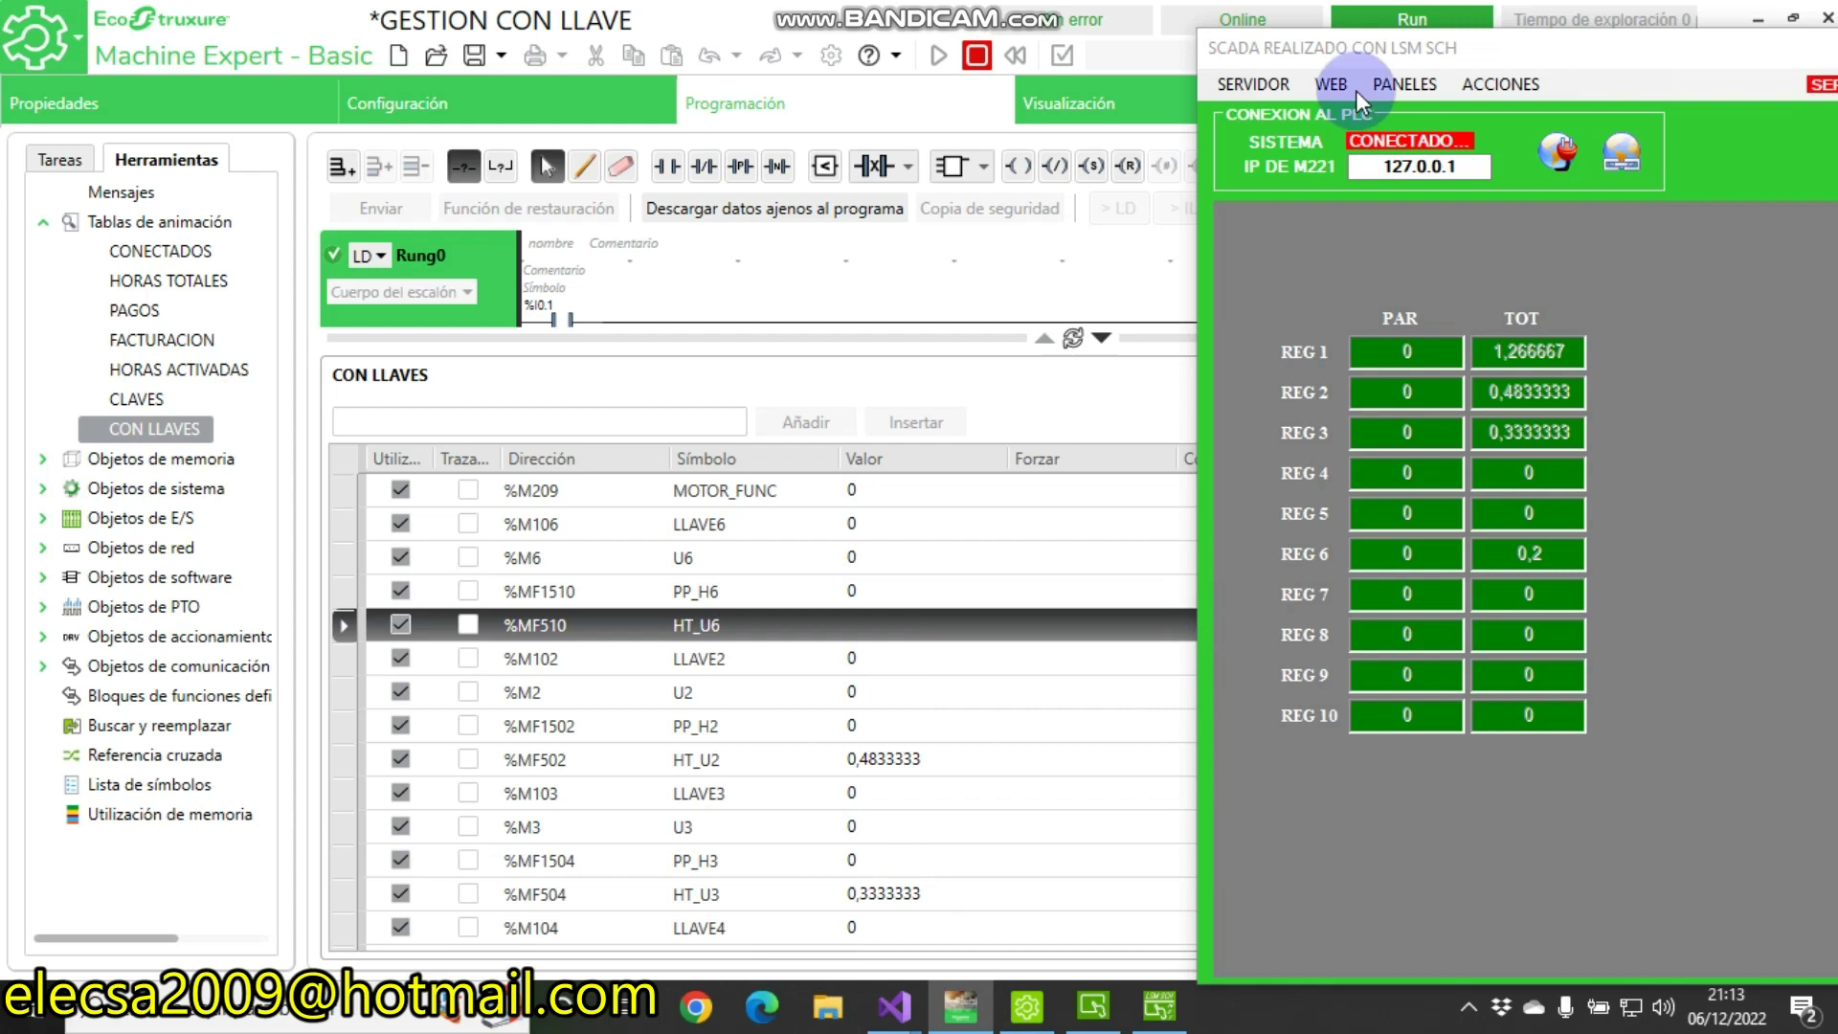
{"action": "left_click_drag", "start_coordinate": [1325, 59], "coordinate": [1415, 55]}
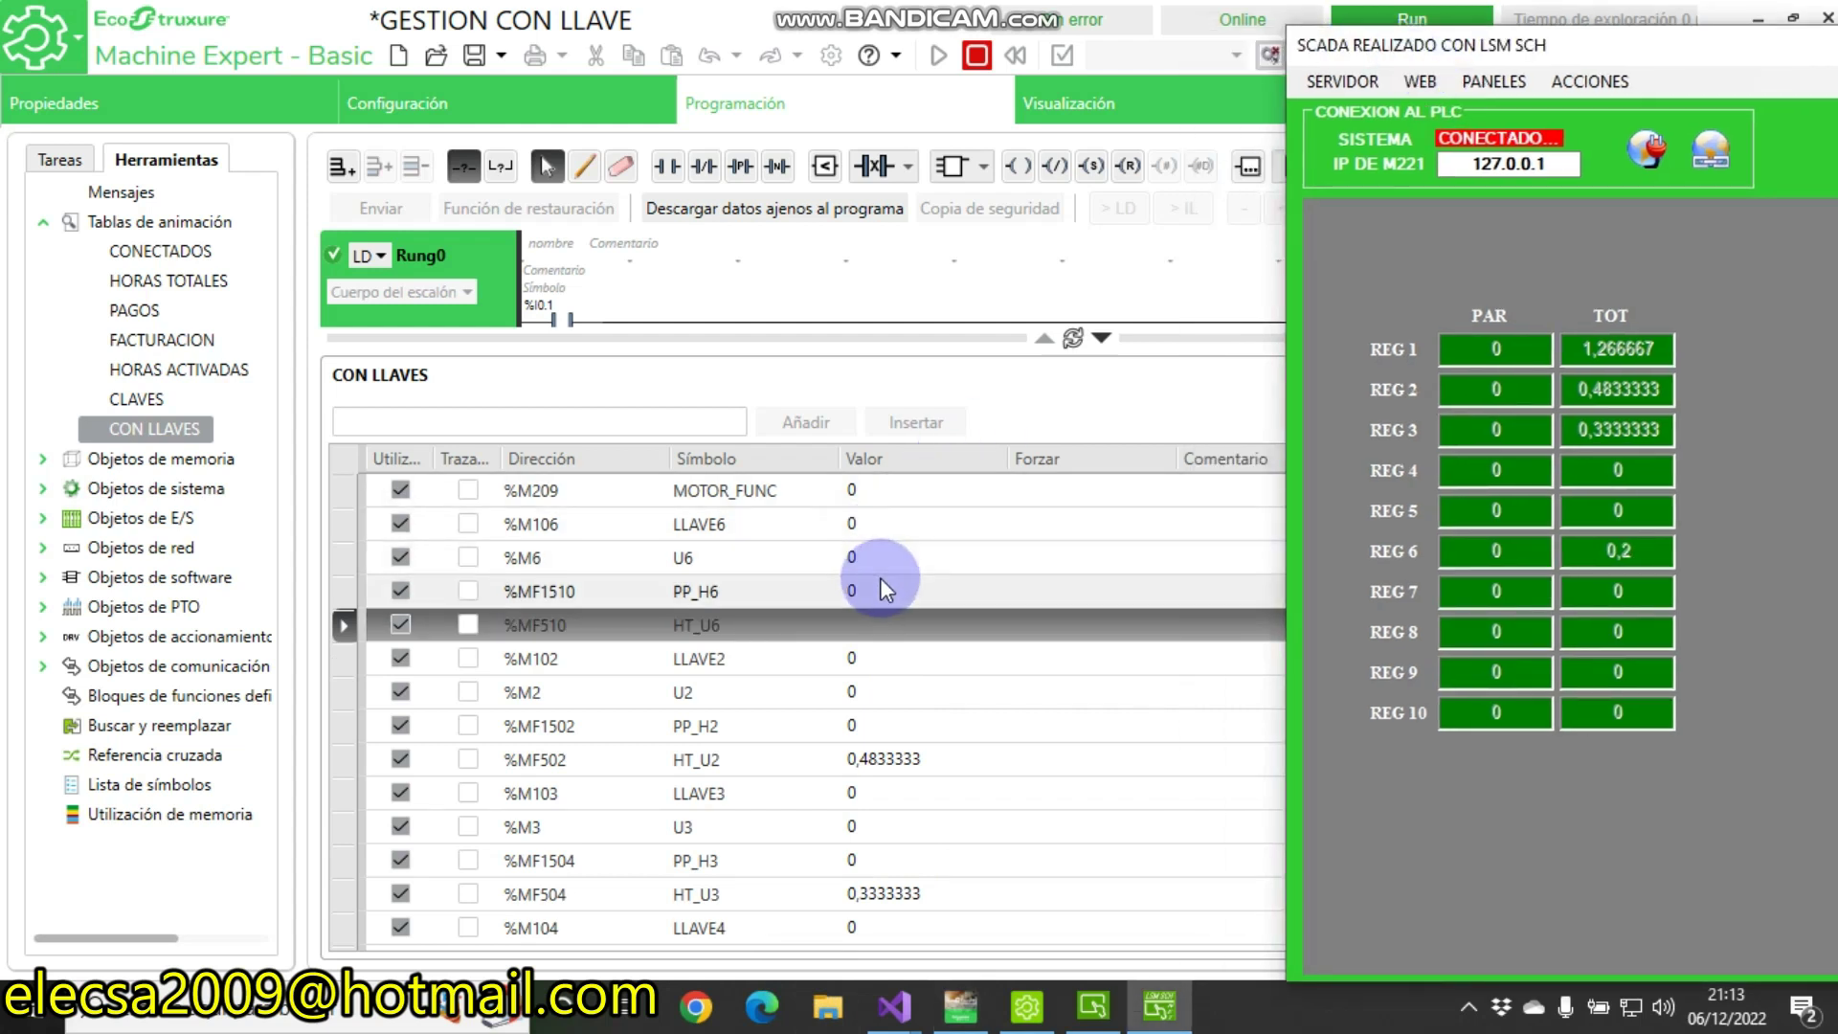
{"action": "left_click", "coordinate": [876, 524]}
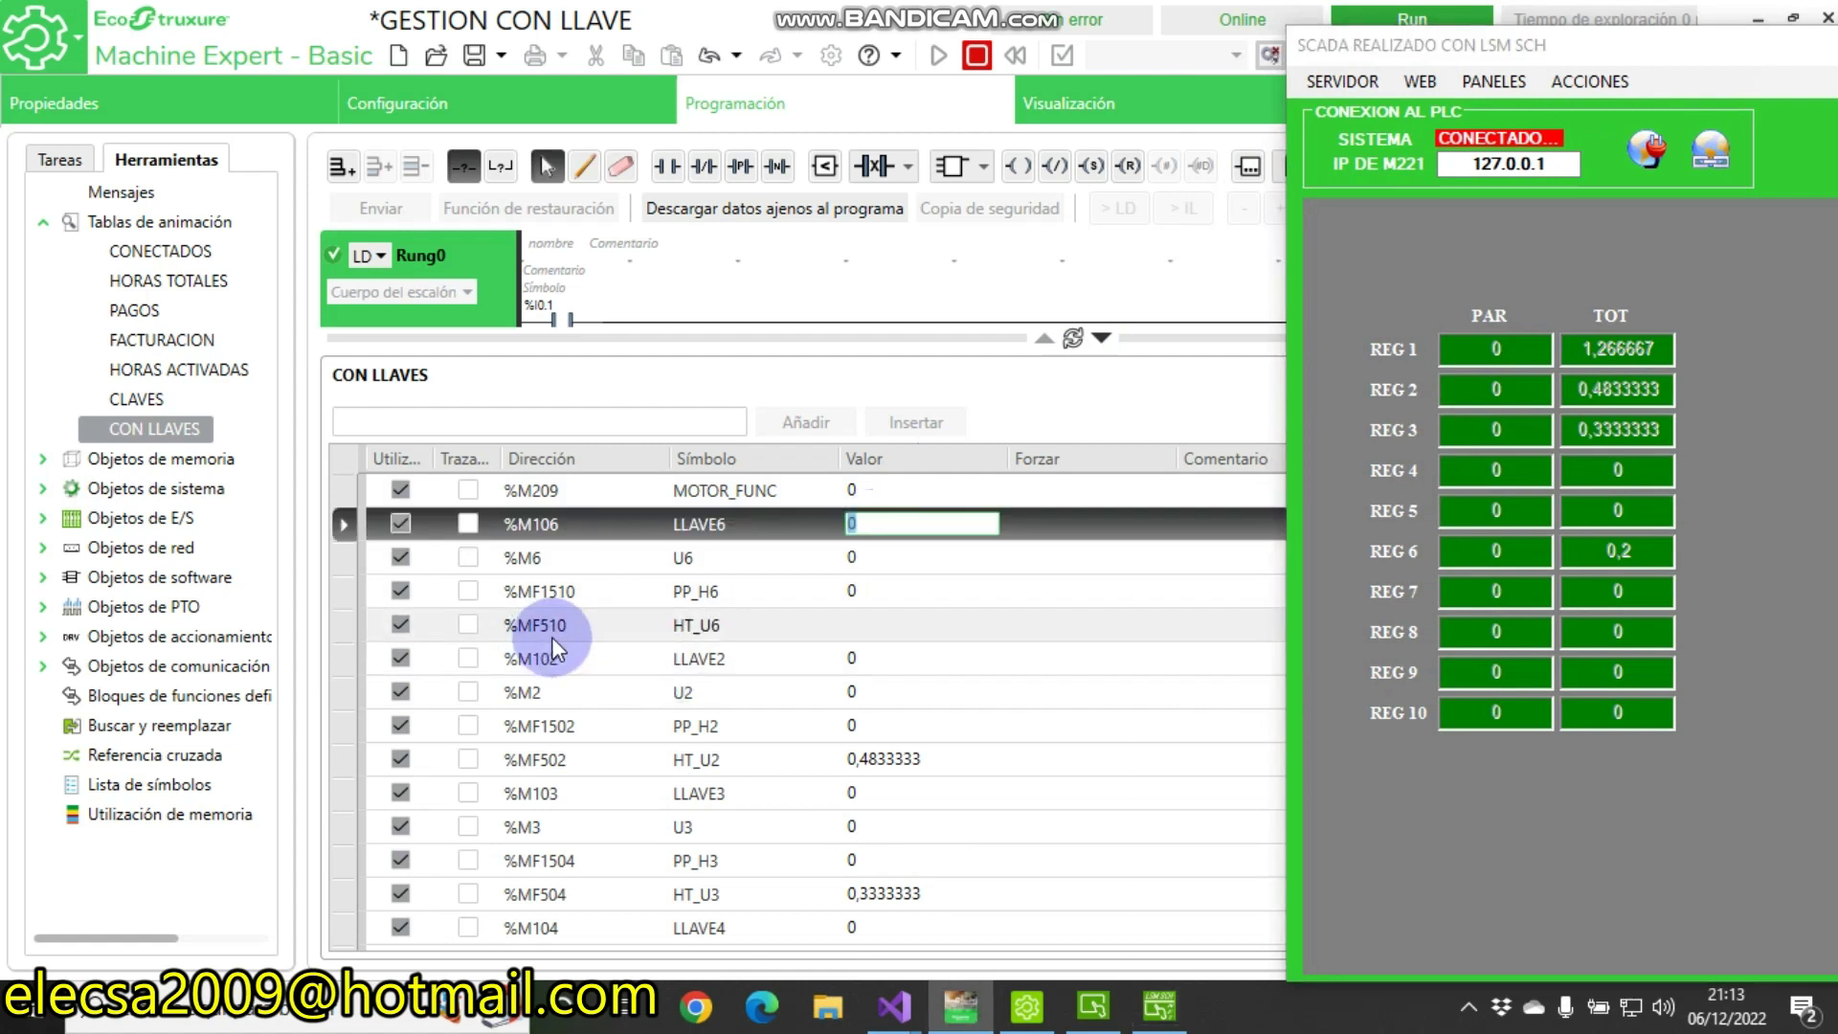
{"action": "left_click", "coordinate": [857, 626]}
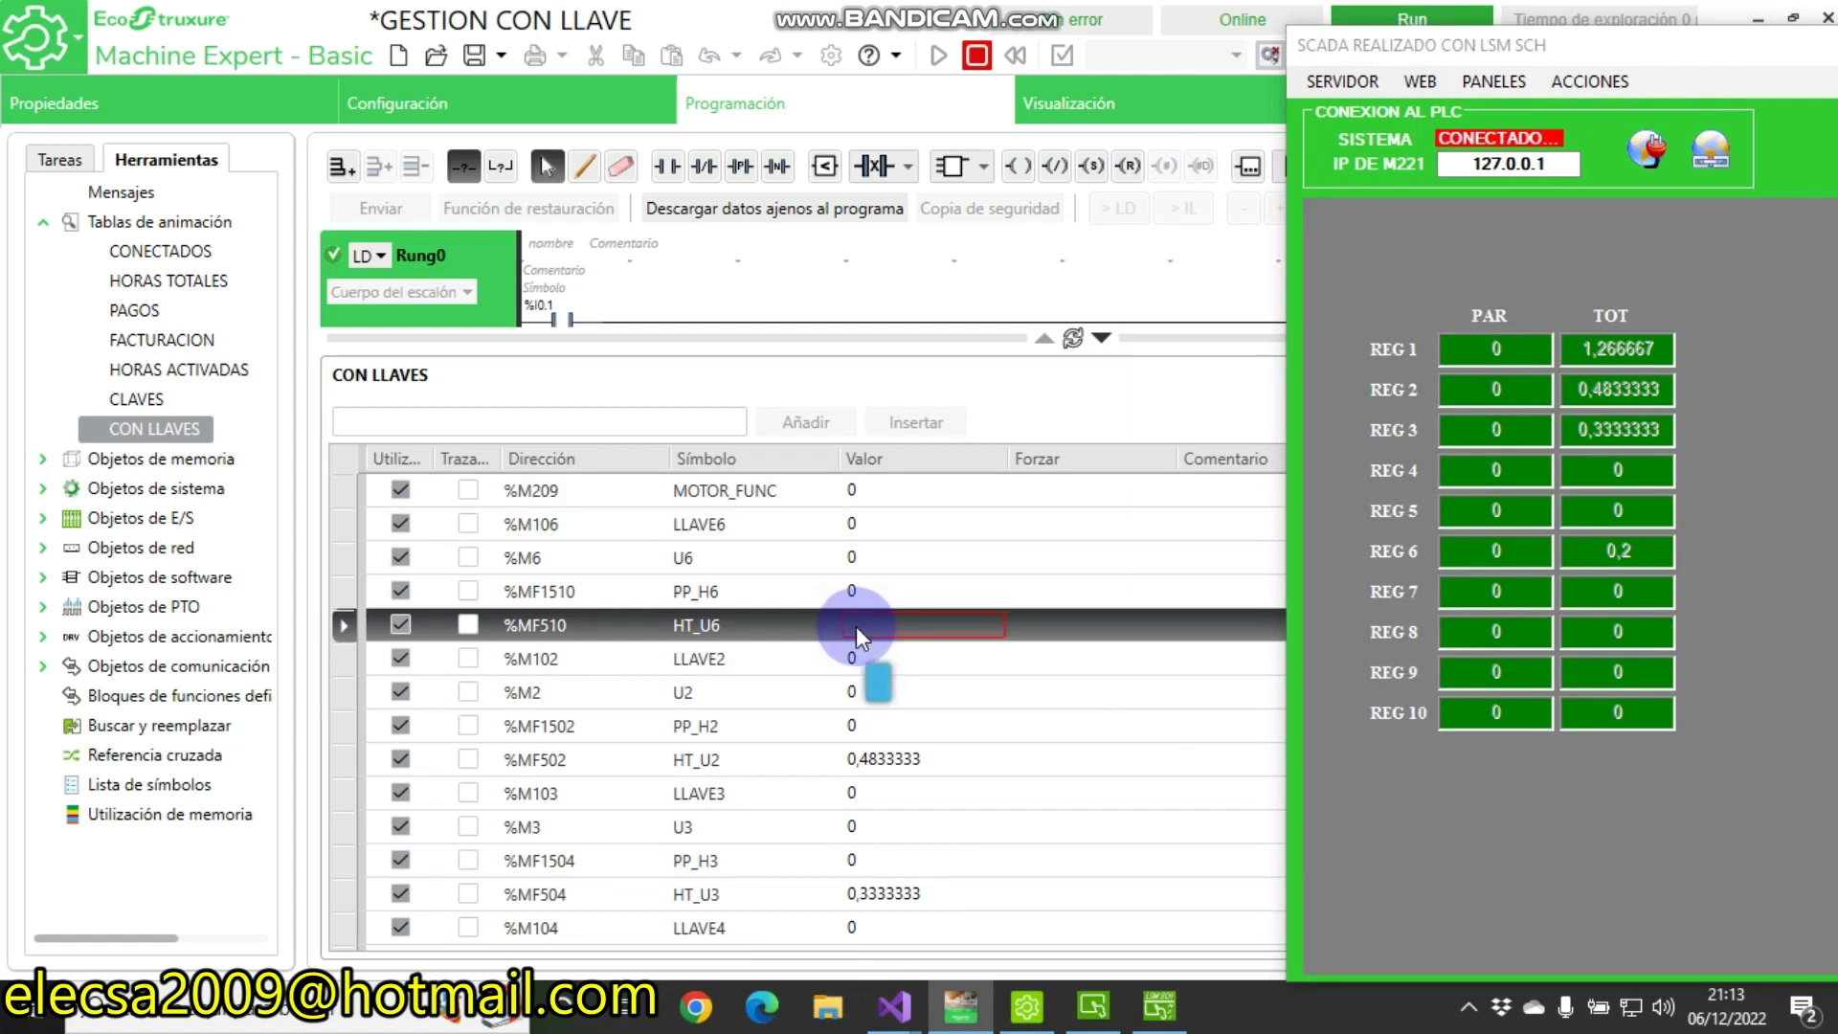
{"action": "left_click", "coordinate": [859, 585]}
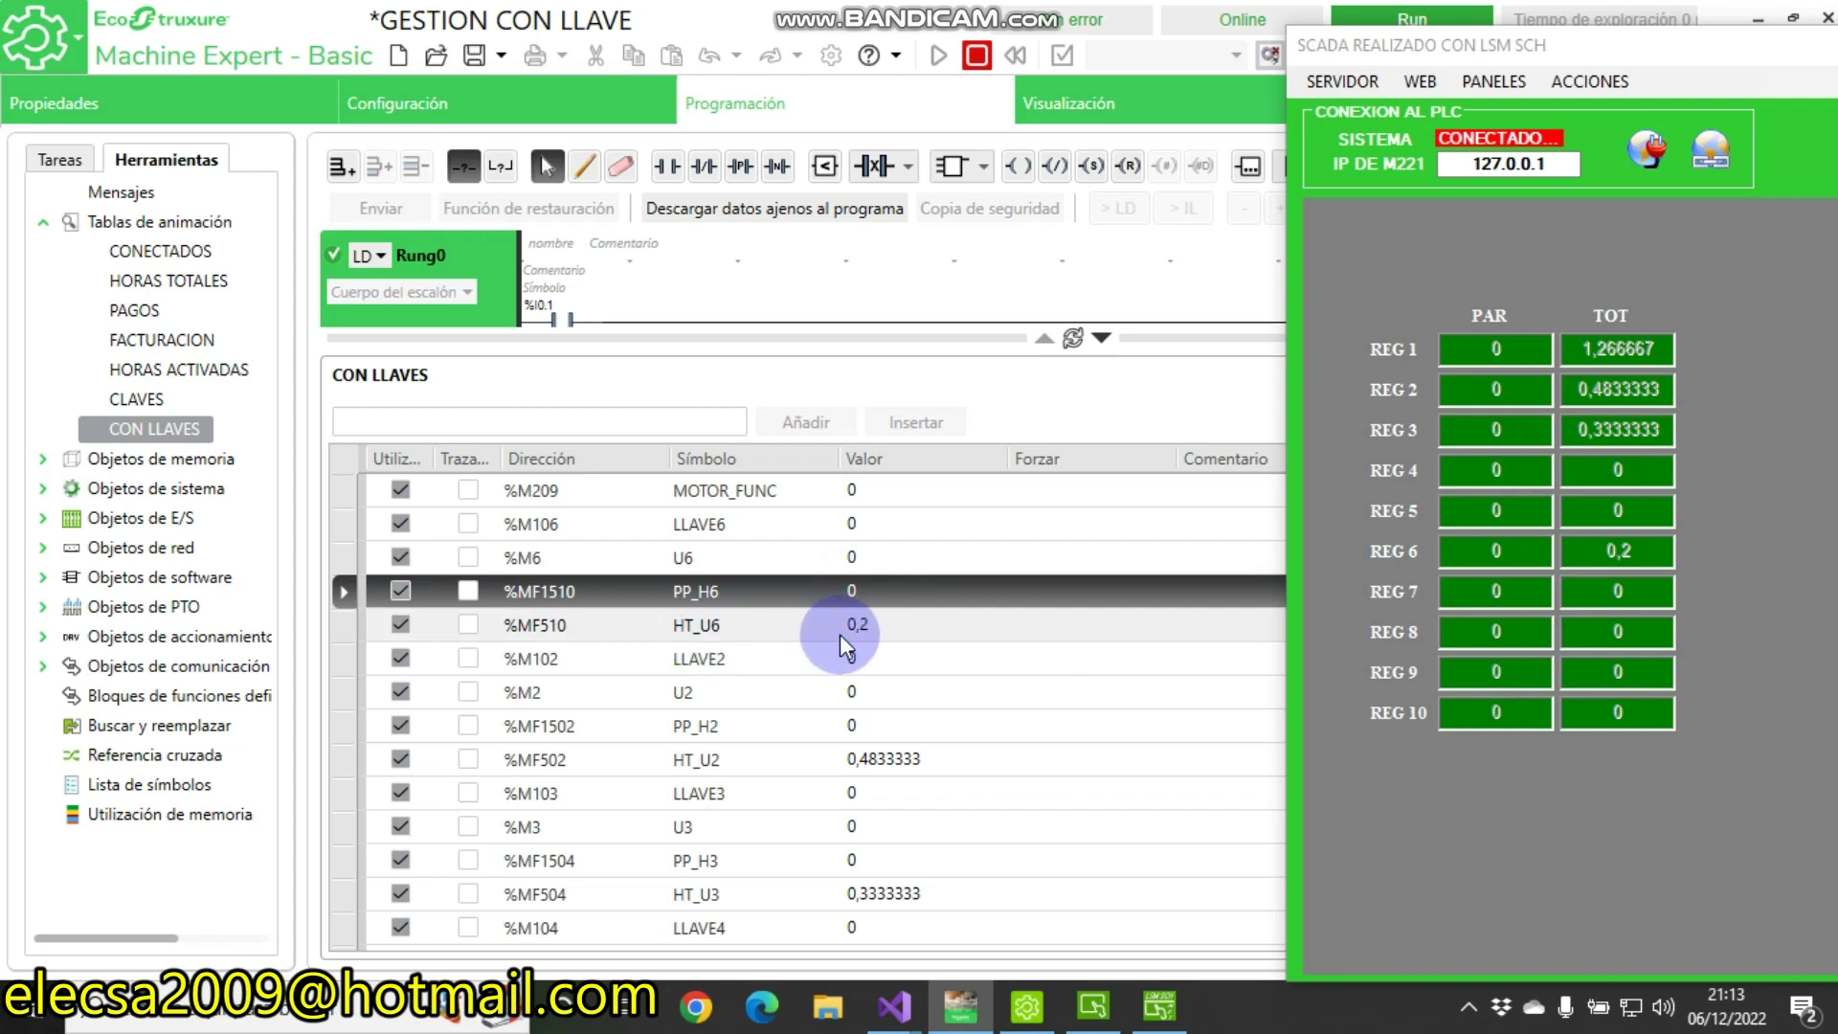
Run register 6 again by setting LLAVE6 to 1 and returning it to 0, so more time is added to its total
{"action": "double_click", "coordinate": [873, 529]}
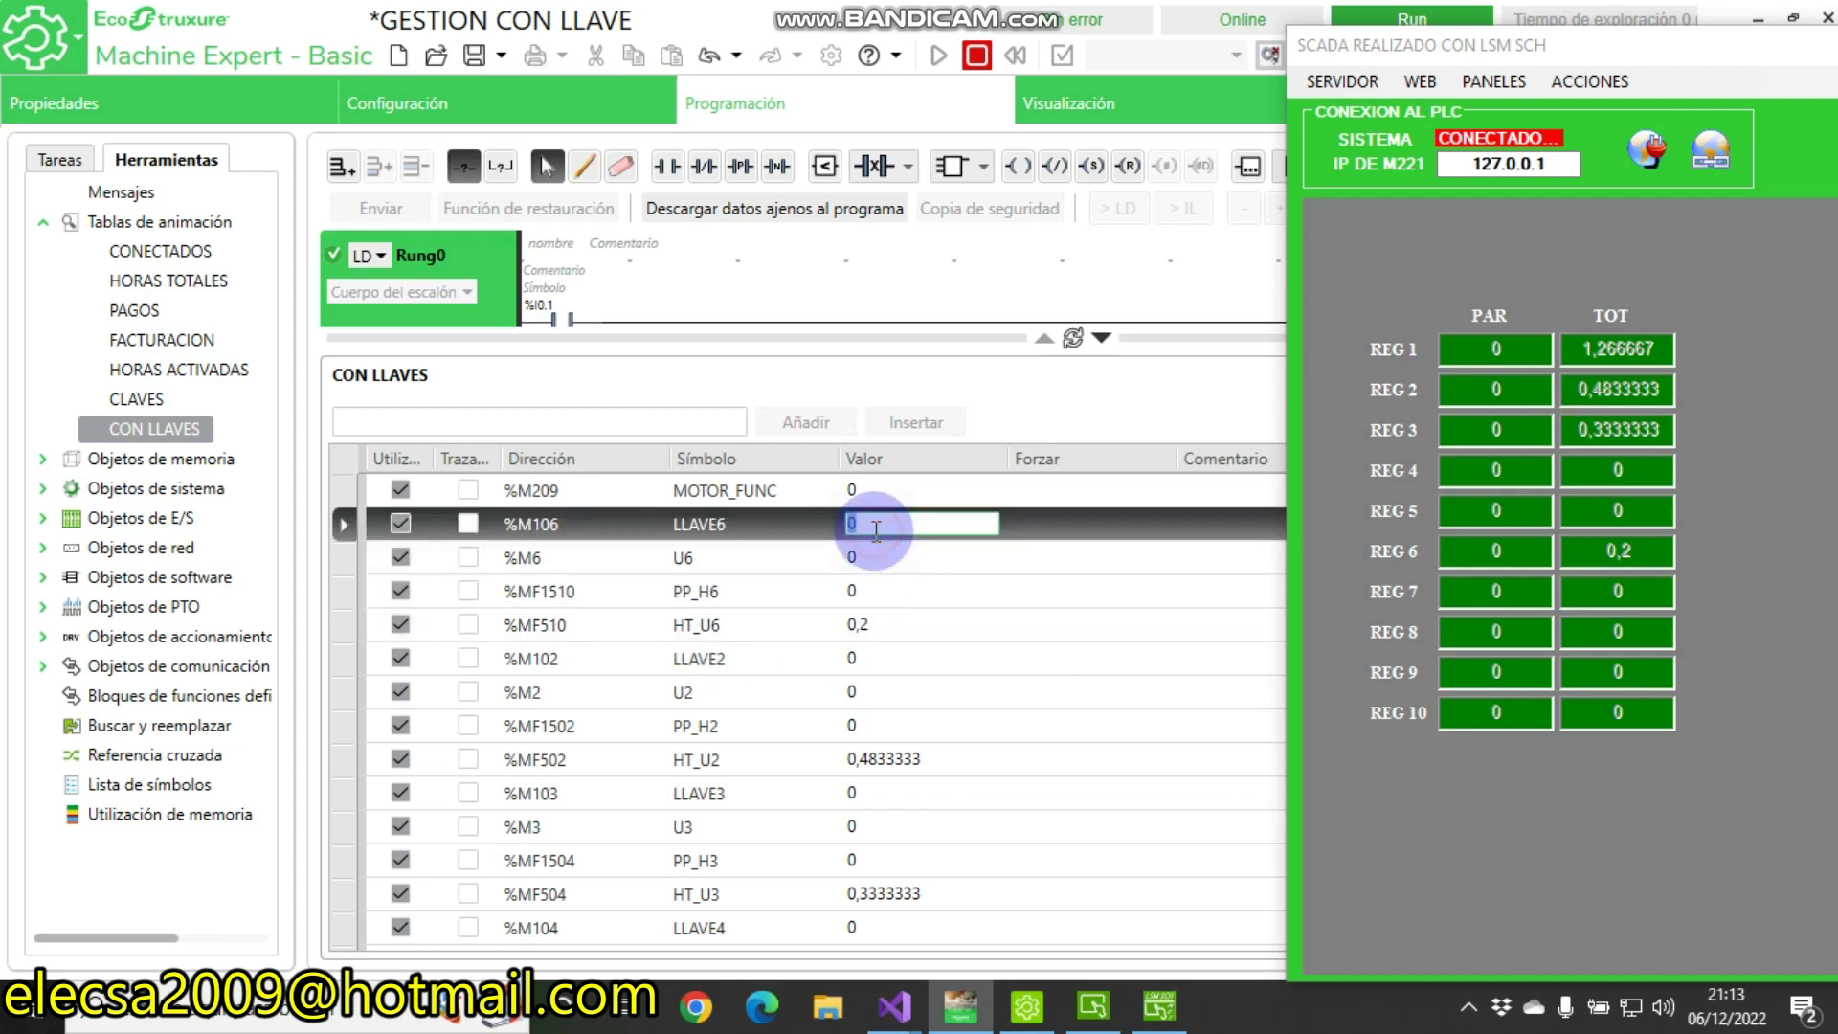
{"action": "type", "text": "1"}
{"action": "key", "text": "Return"}
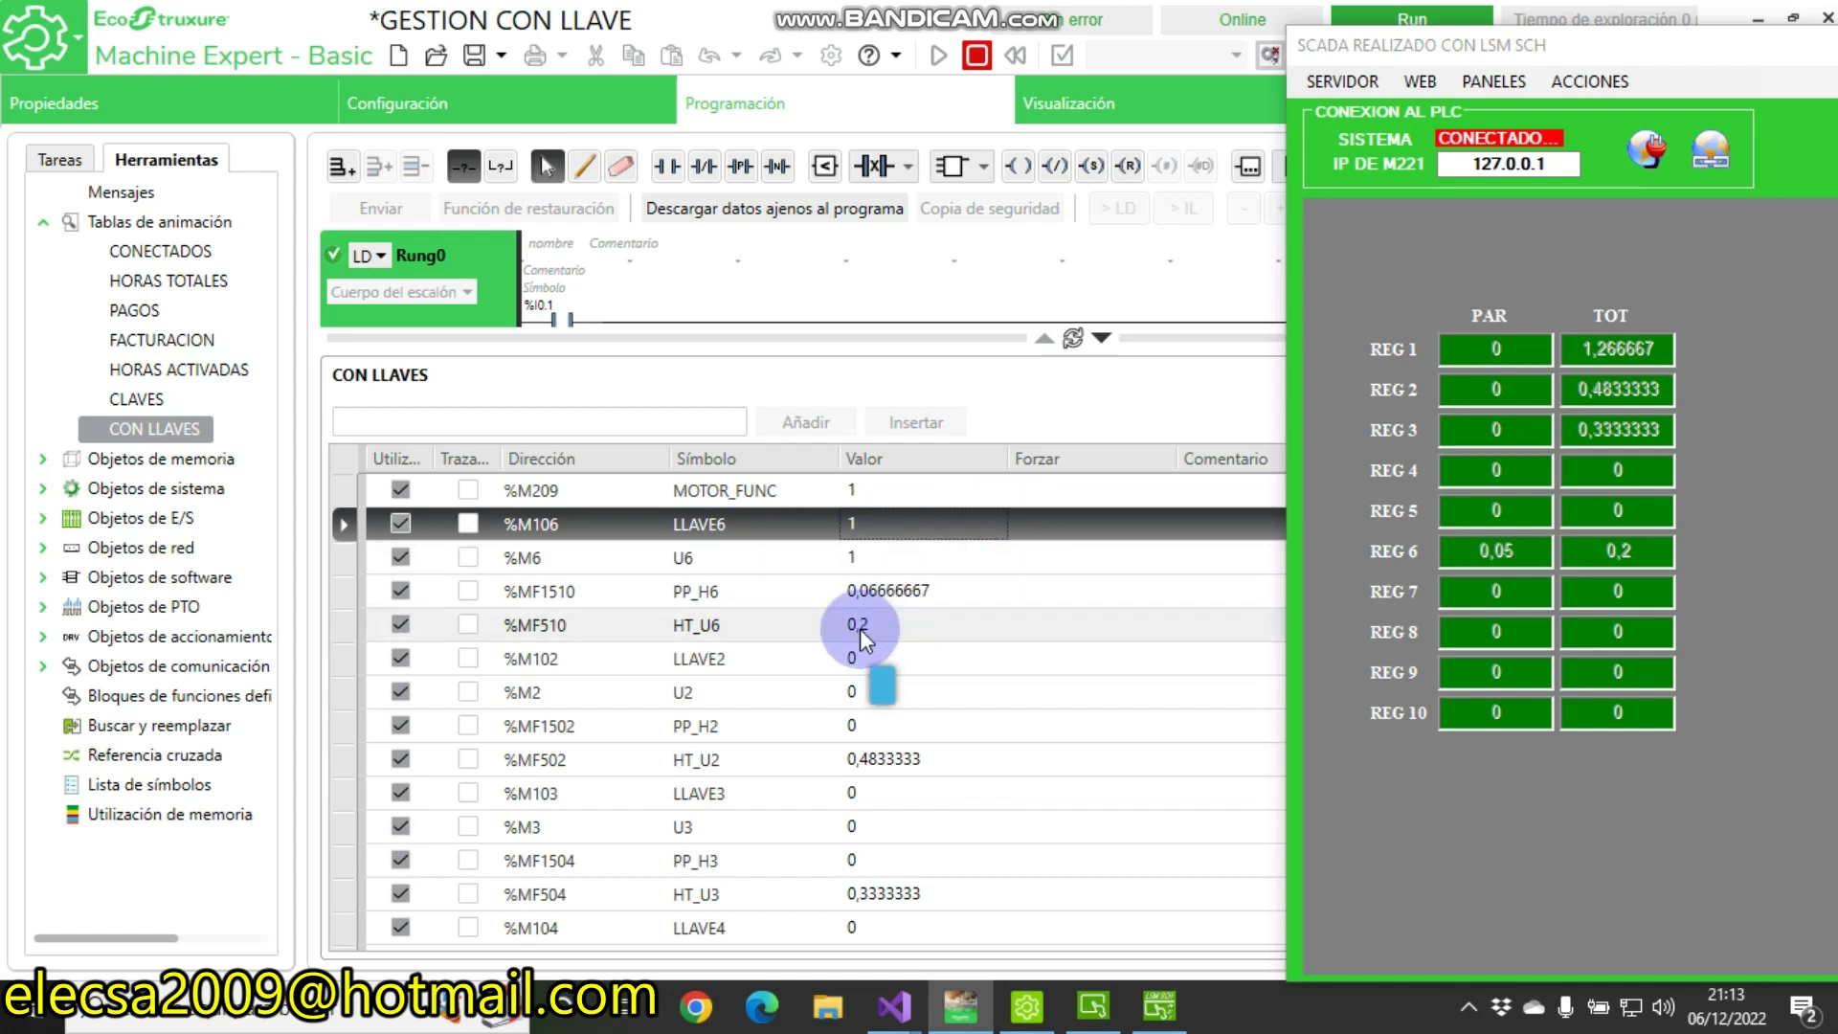
{"action": "left_click", "coordinate": [867, 525]}
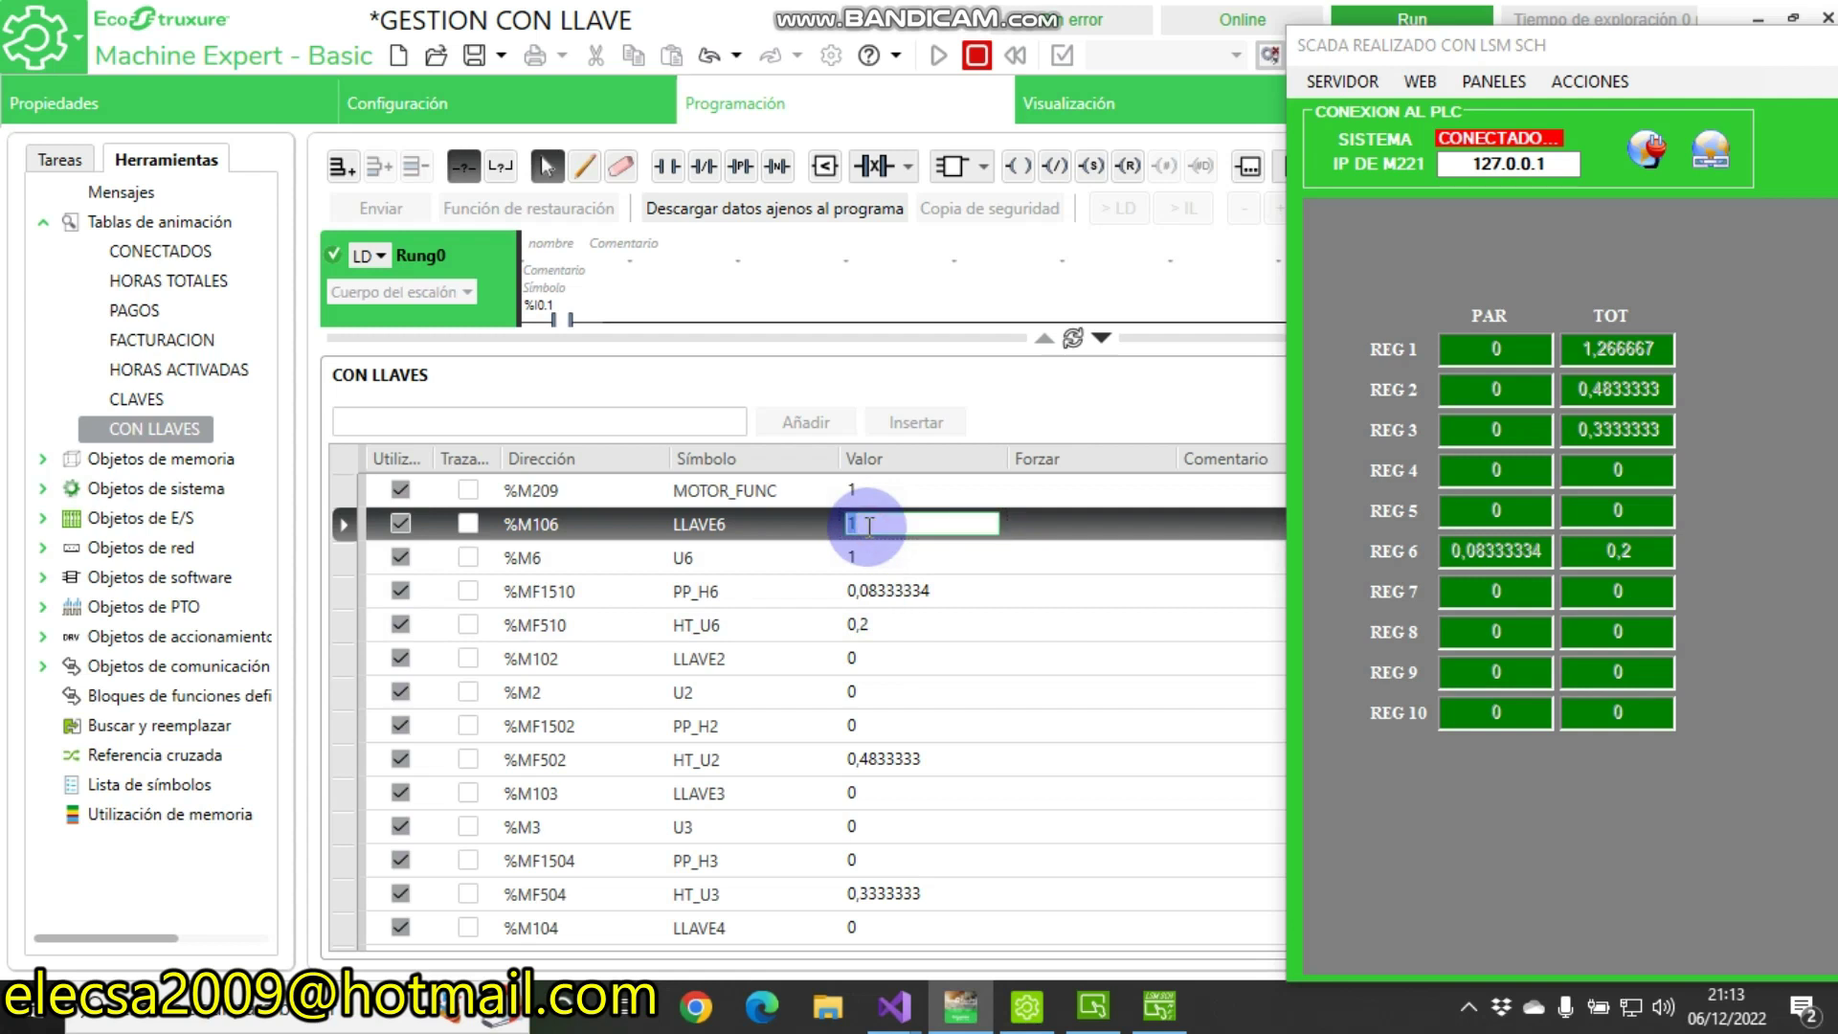
{"action": "type", "text": "0"}
{"action": "key", "text": "Return"}
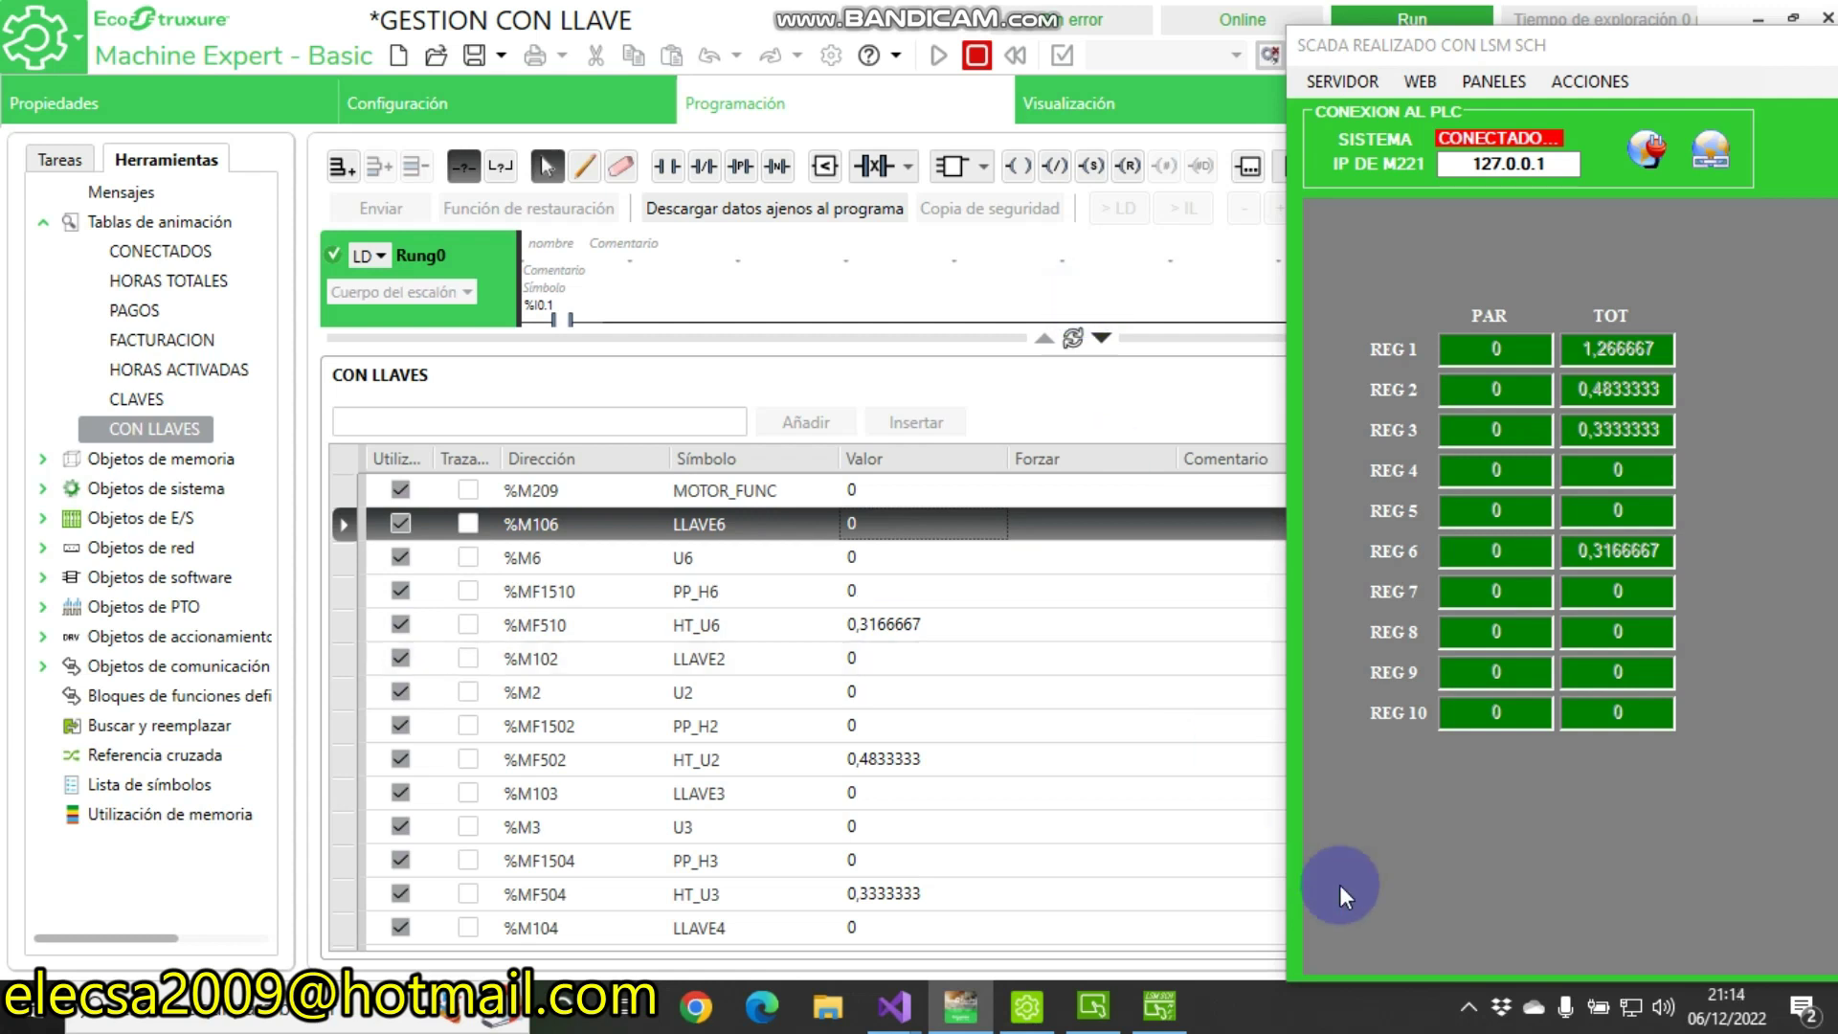
{"action": "left_click", "coordinate": [1468, 1010]}
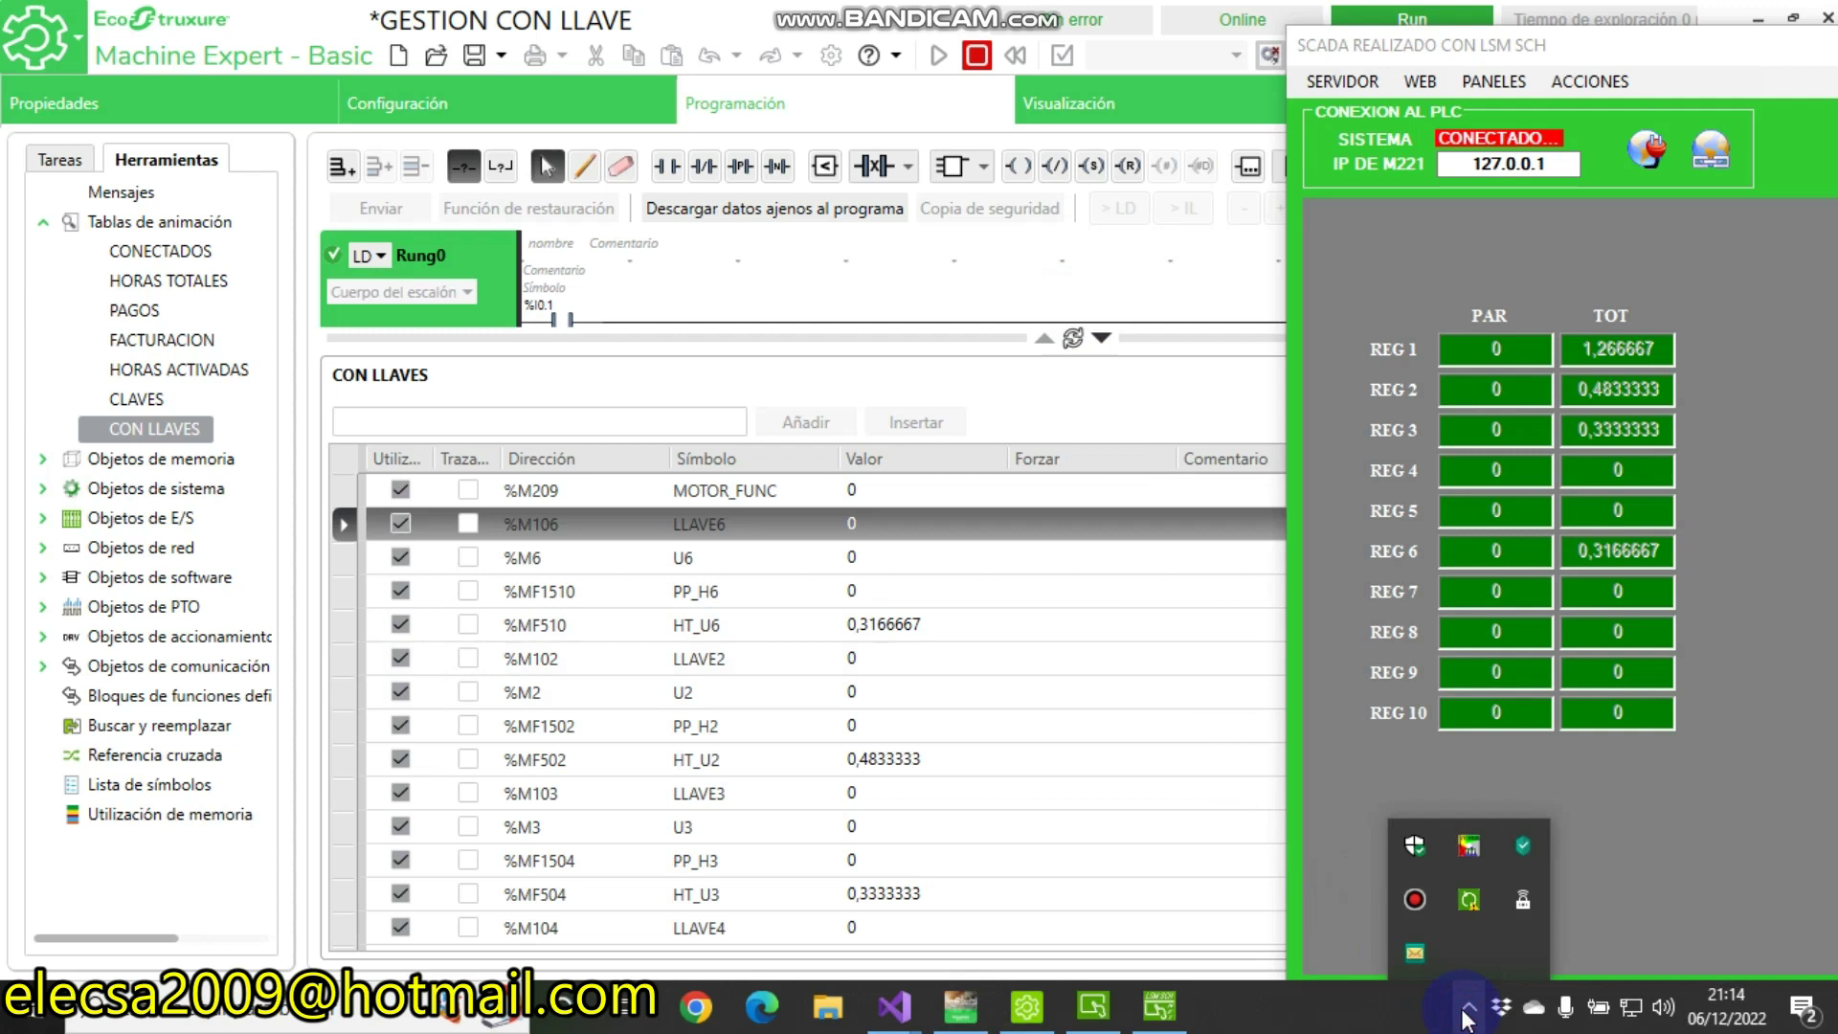
{"action": "left_click", "coordinate": [1416, 900]}
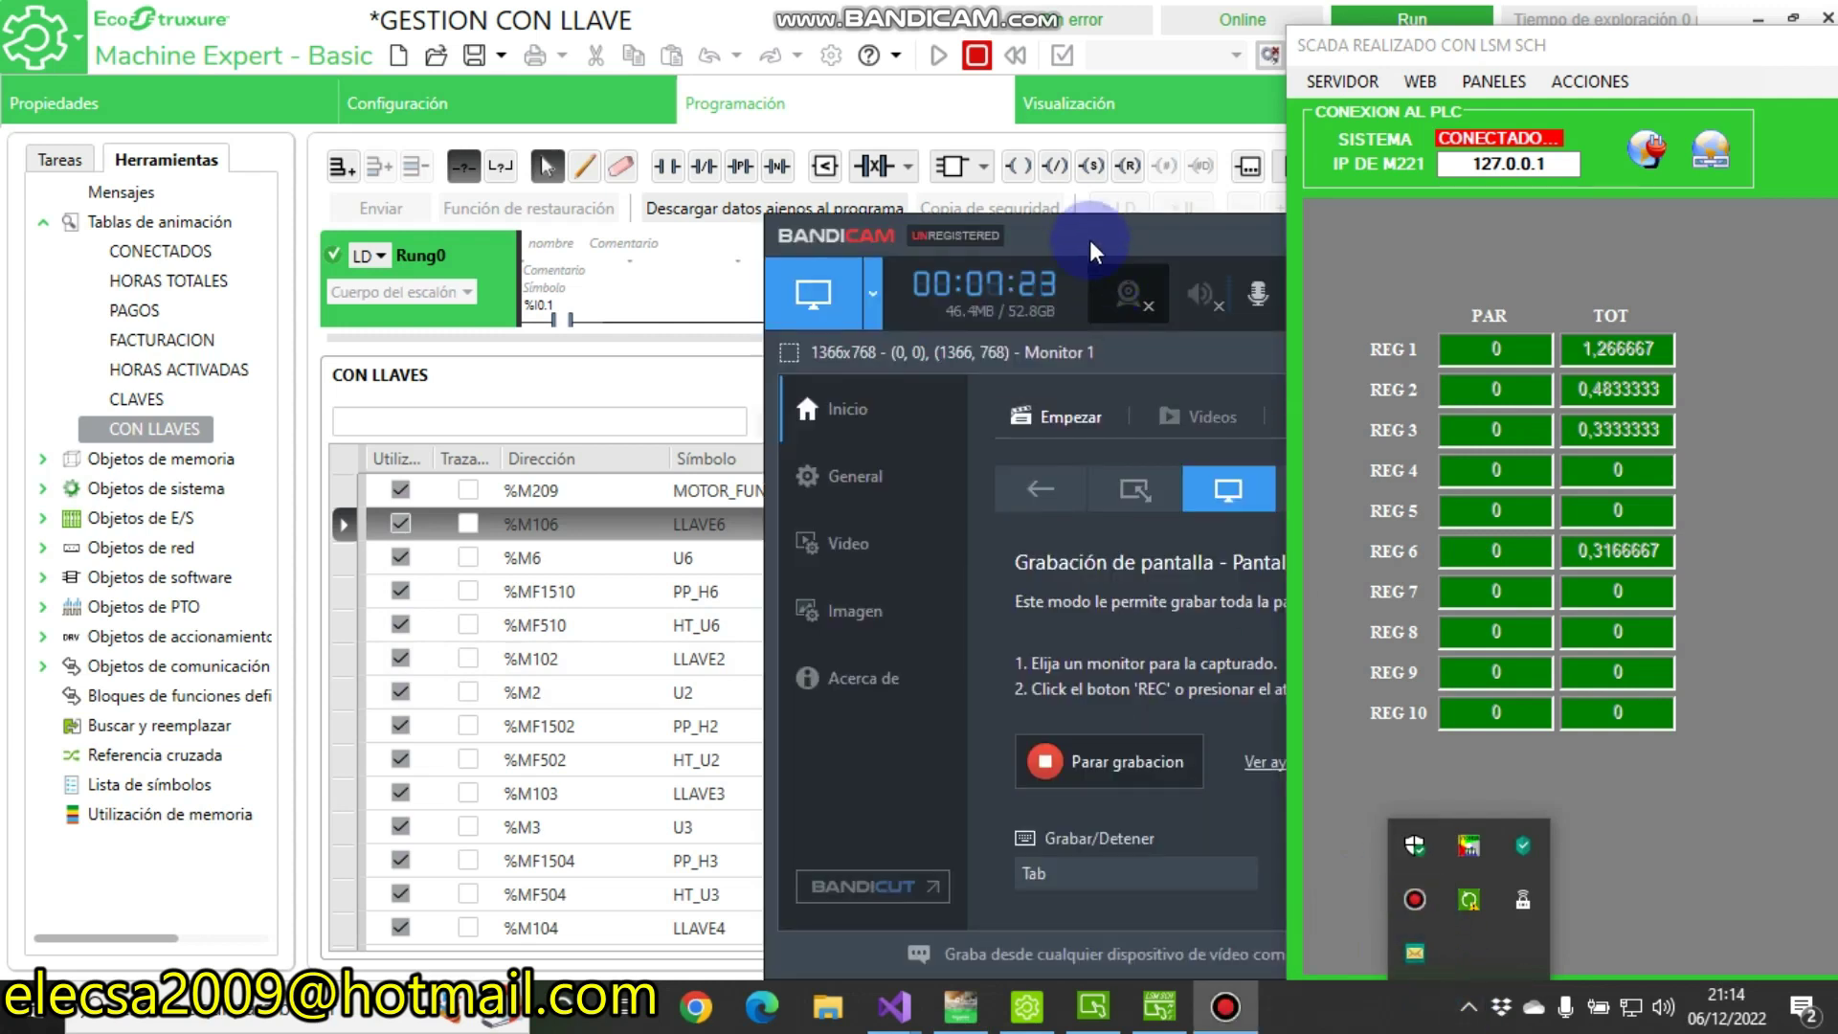
{"action": "left_click_drag", "start_coordinate": [1094, 239], "coordinate": [617, 164]}
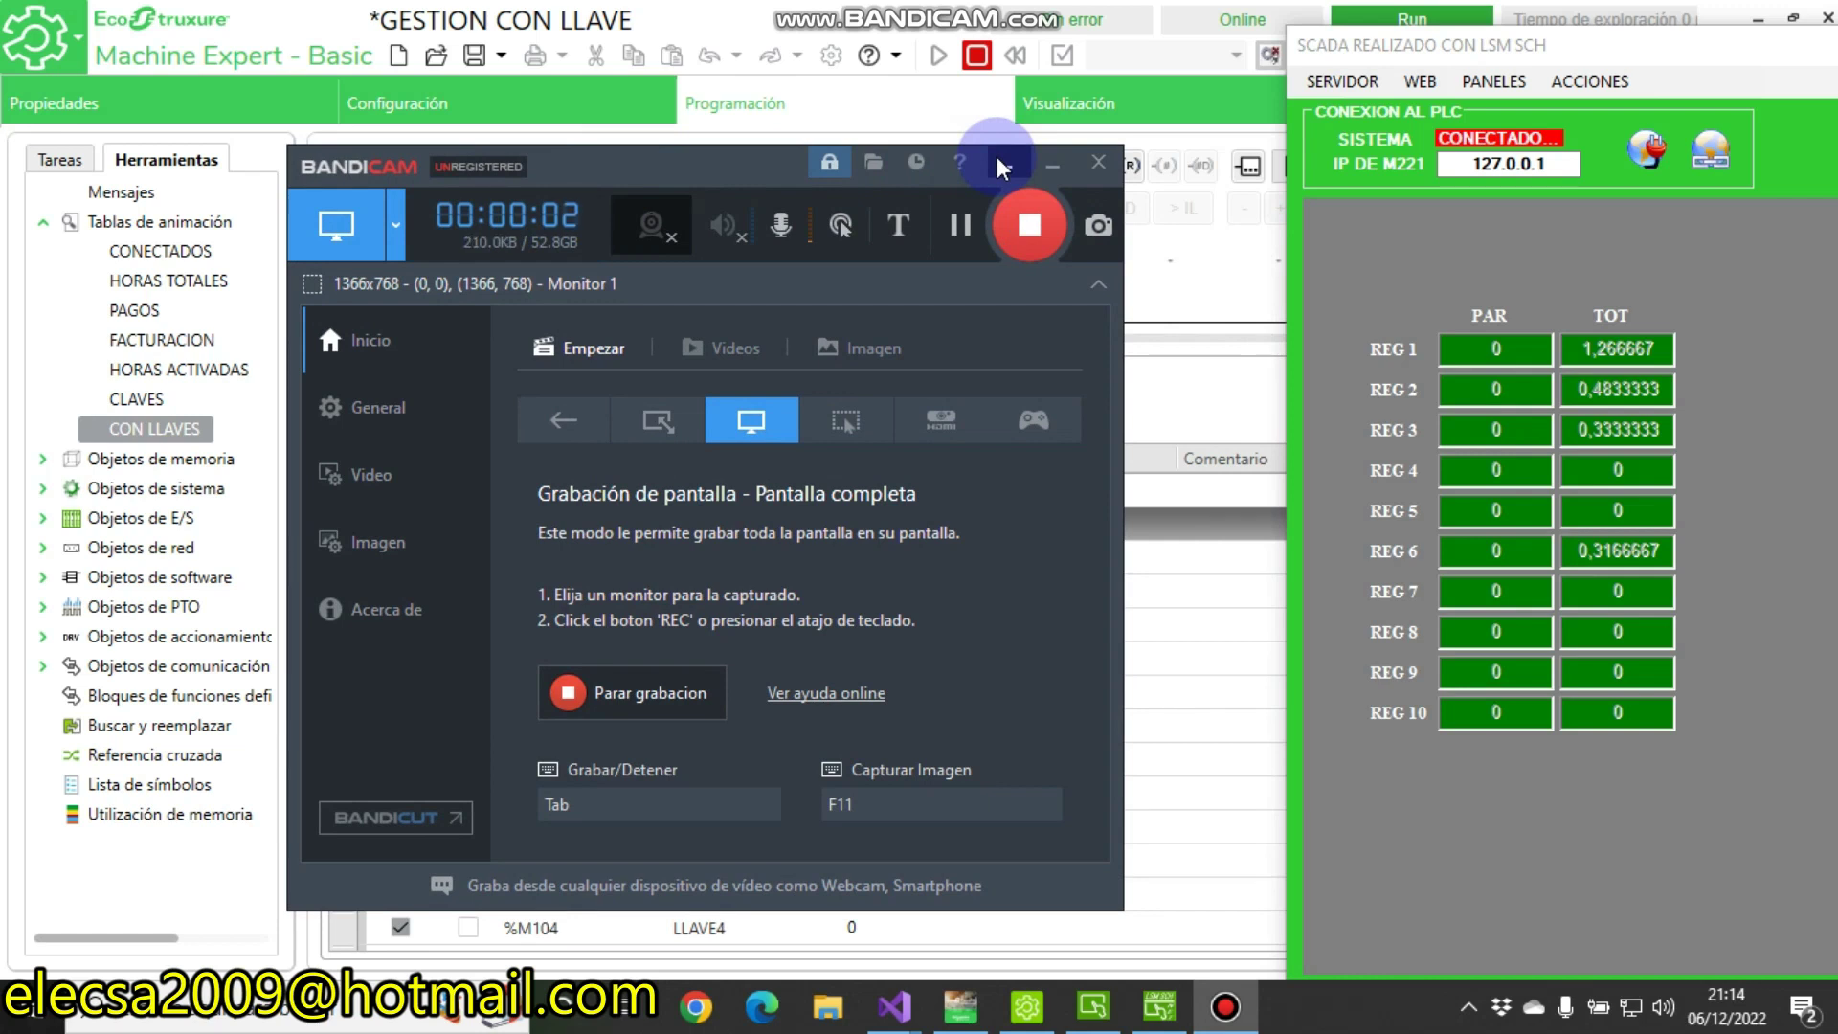
{"action": "left_click", "coordinate": [1007, 168]}
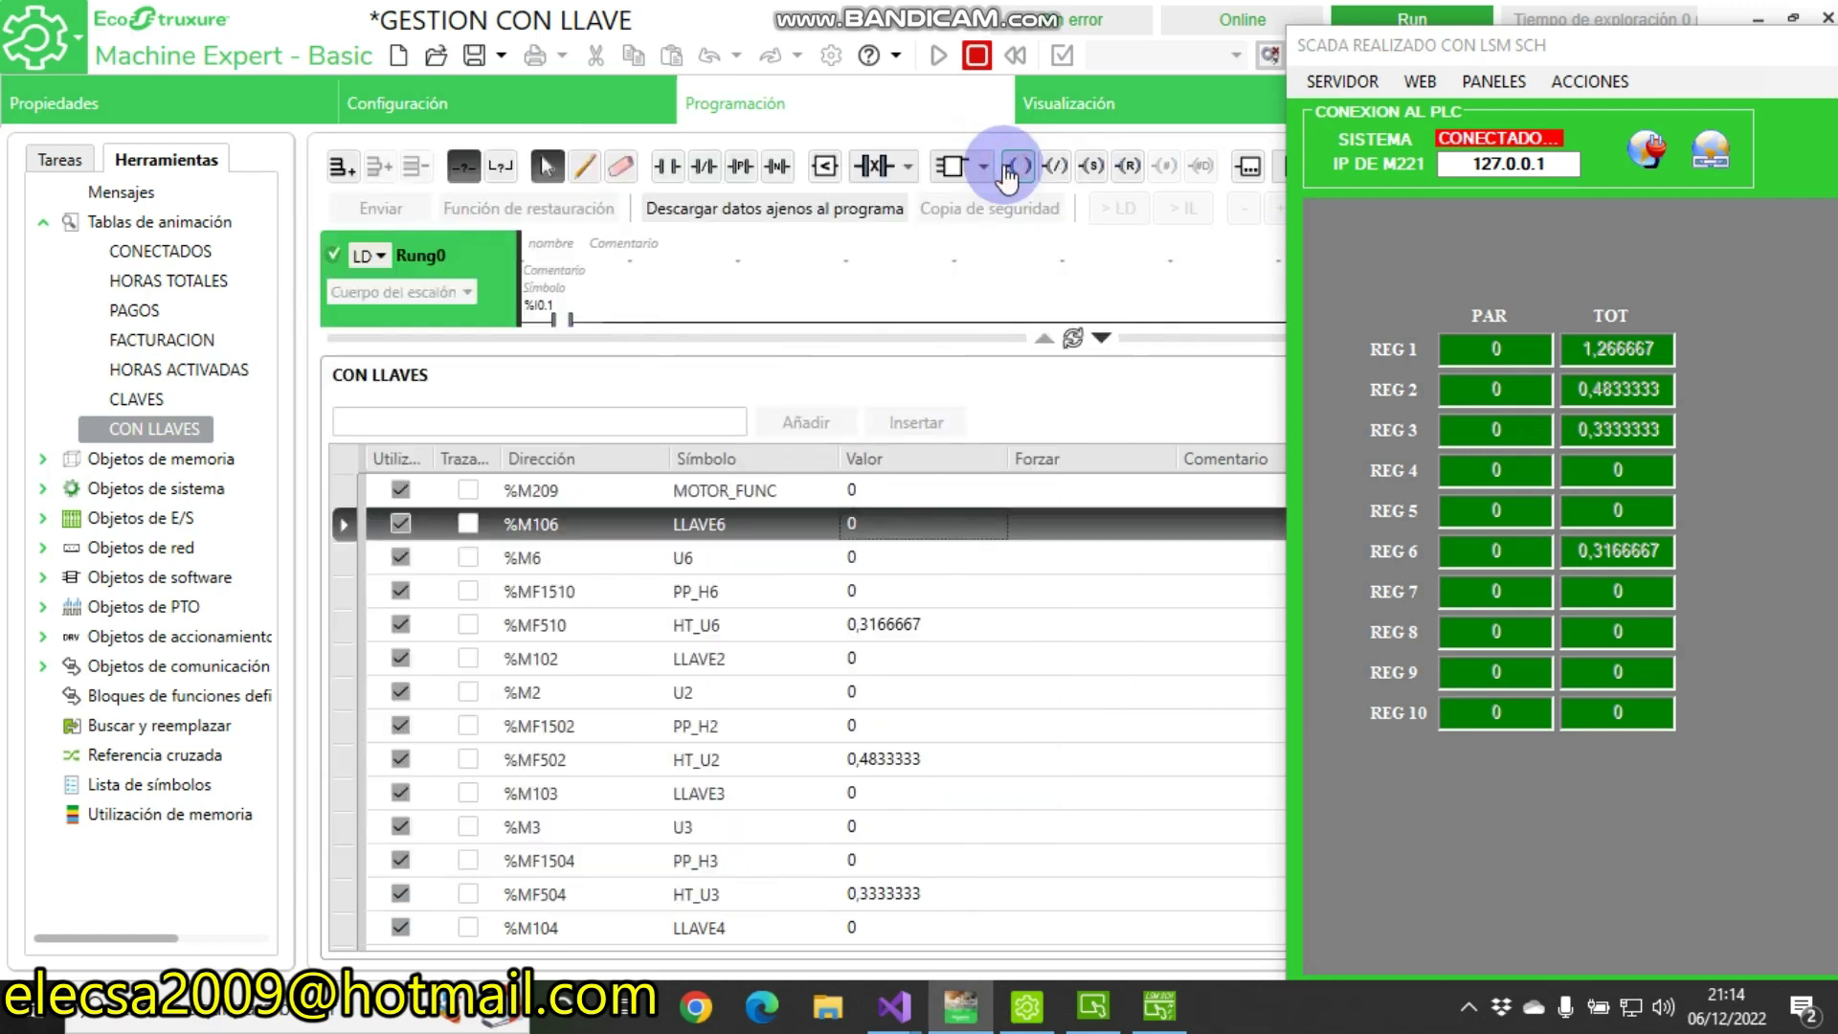
Change the U6 row's address to %M8 and the PP_H6 row's address to %MF1514 in the CON LLAVES table
{"action": "left_click", "coordinate": [714, 555]}
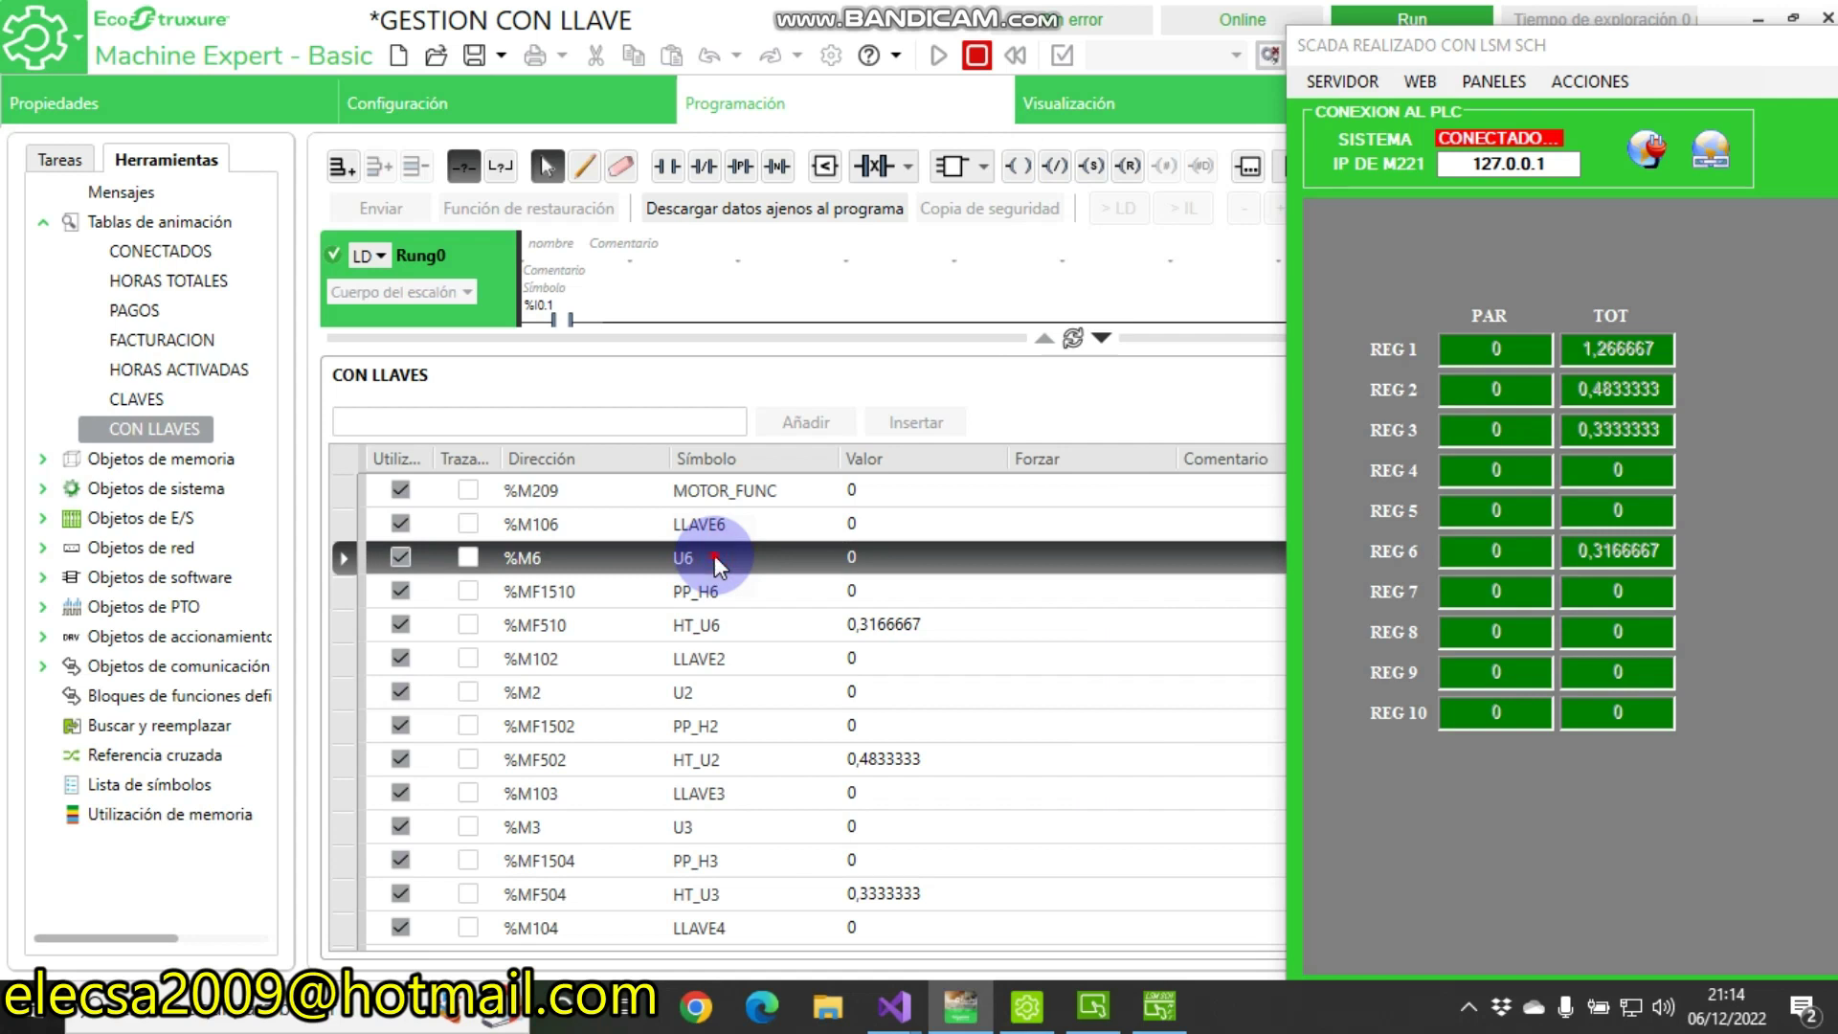
{"action": "left_click", "coordinate": [572, 566]}
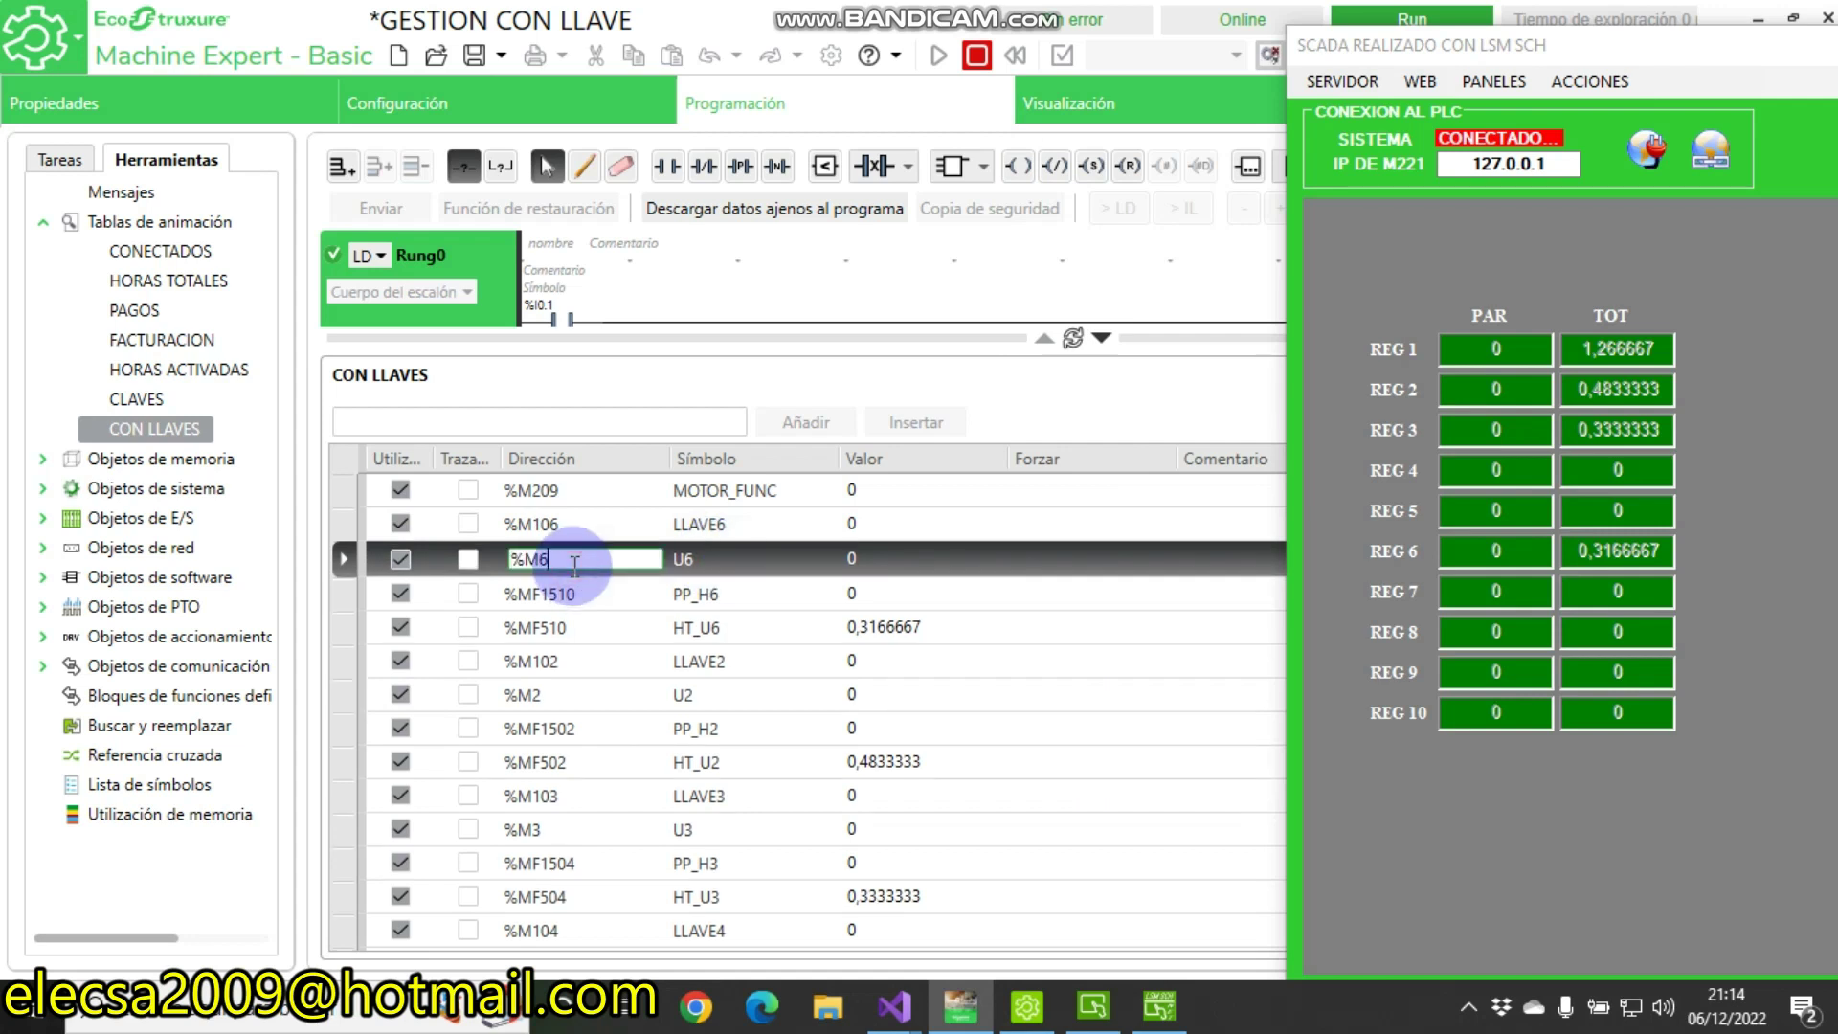
{"action": "key", "text": "BackSpace"}
{"action": "type", "text": "8"}
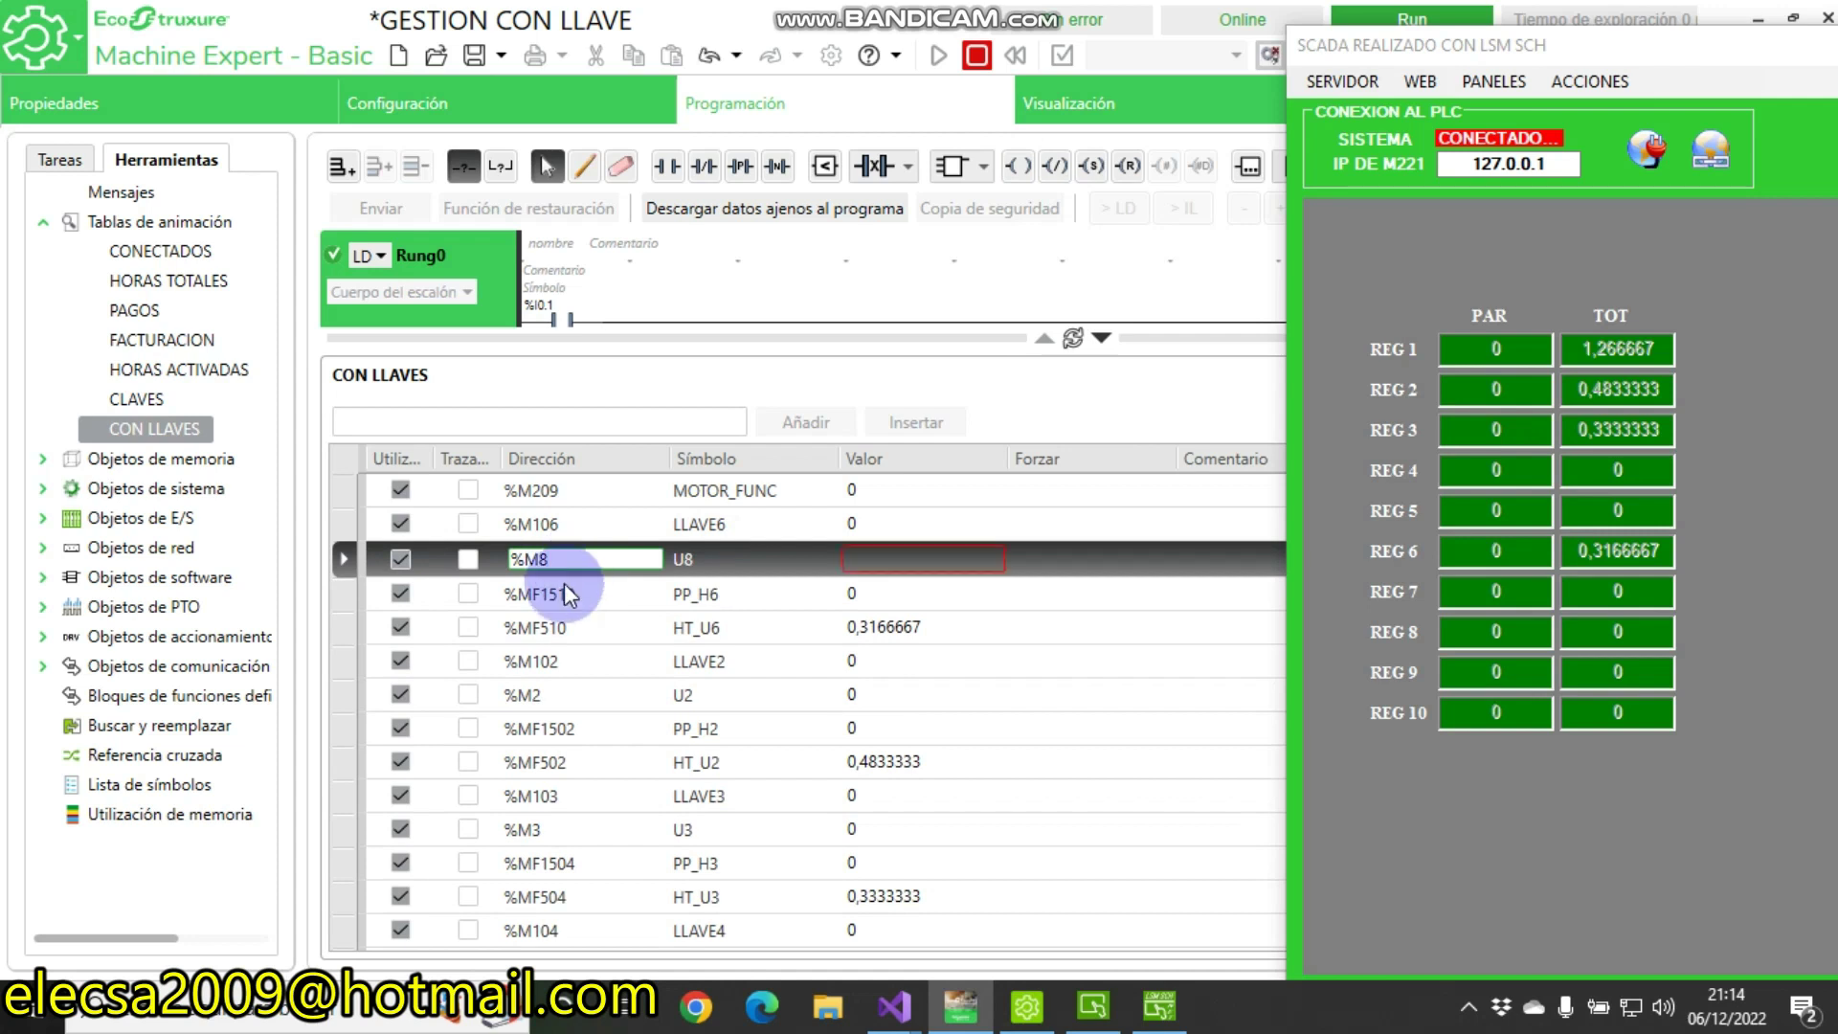
{"action": "left_click", "coordinate": [570, 599]}
{"action": "left_click", "coordinate": [579, 595]}
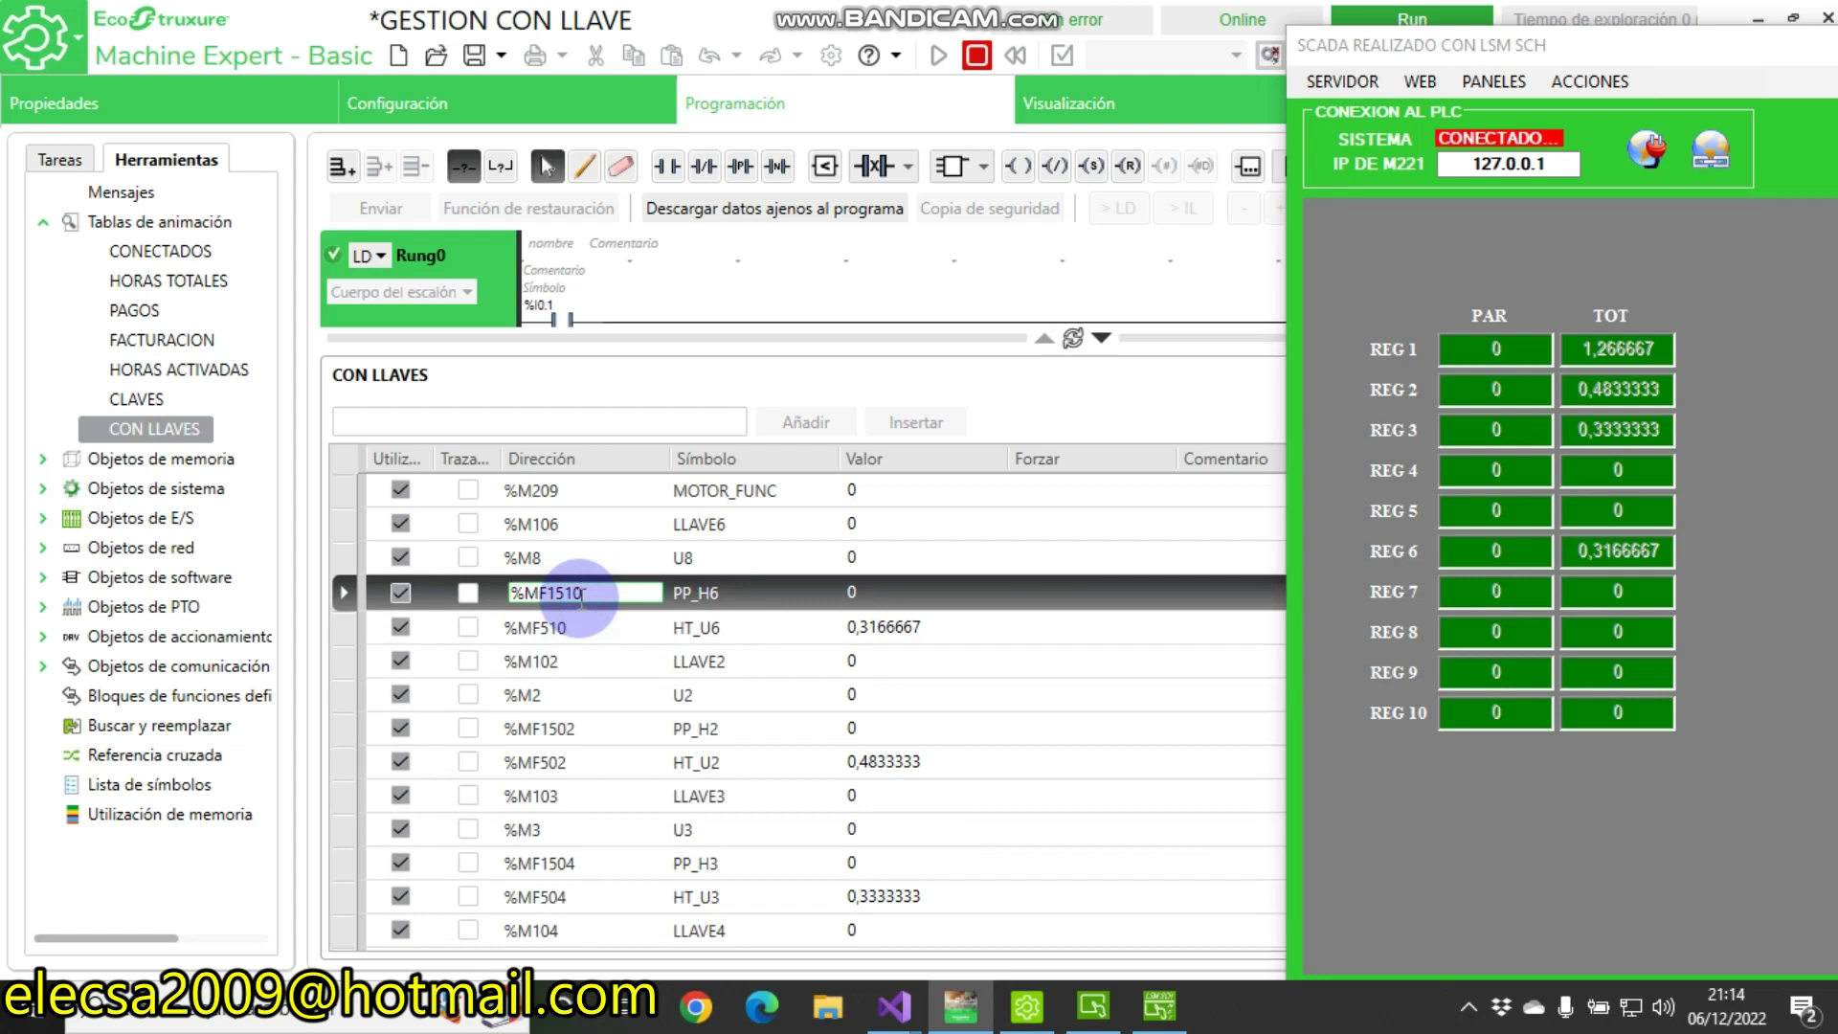
{"action": "key", "text": "BackSpace"}
{"action": "type", "text": "4"}
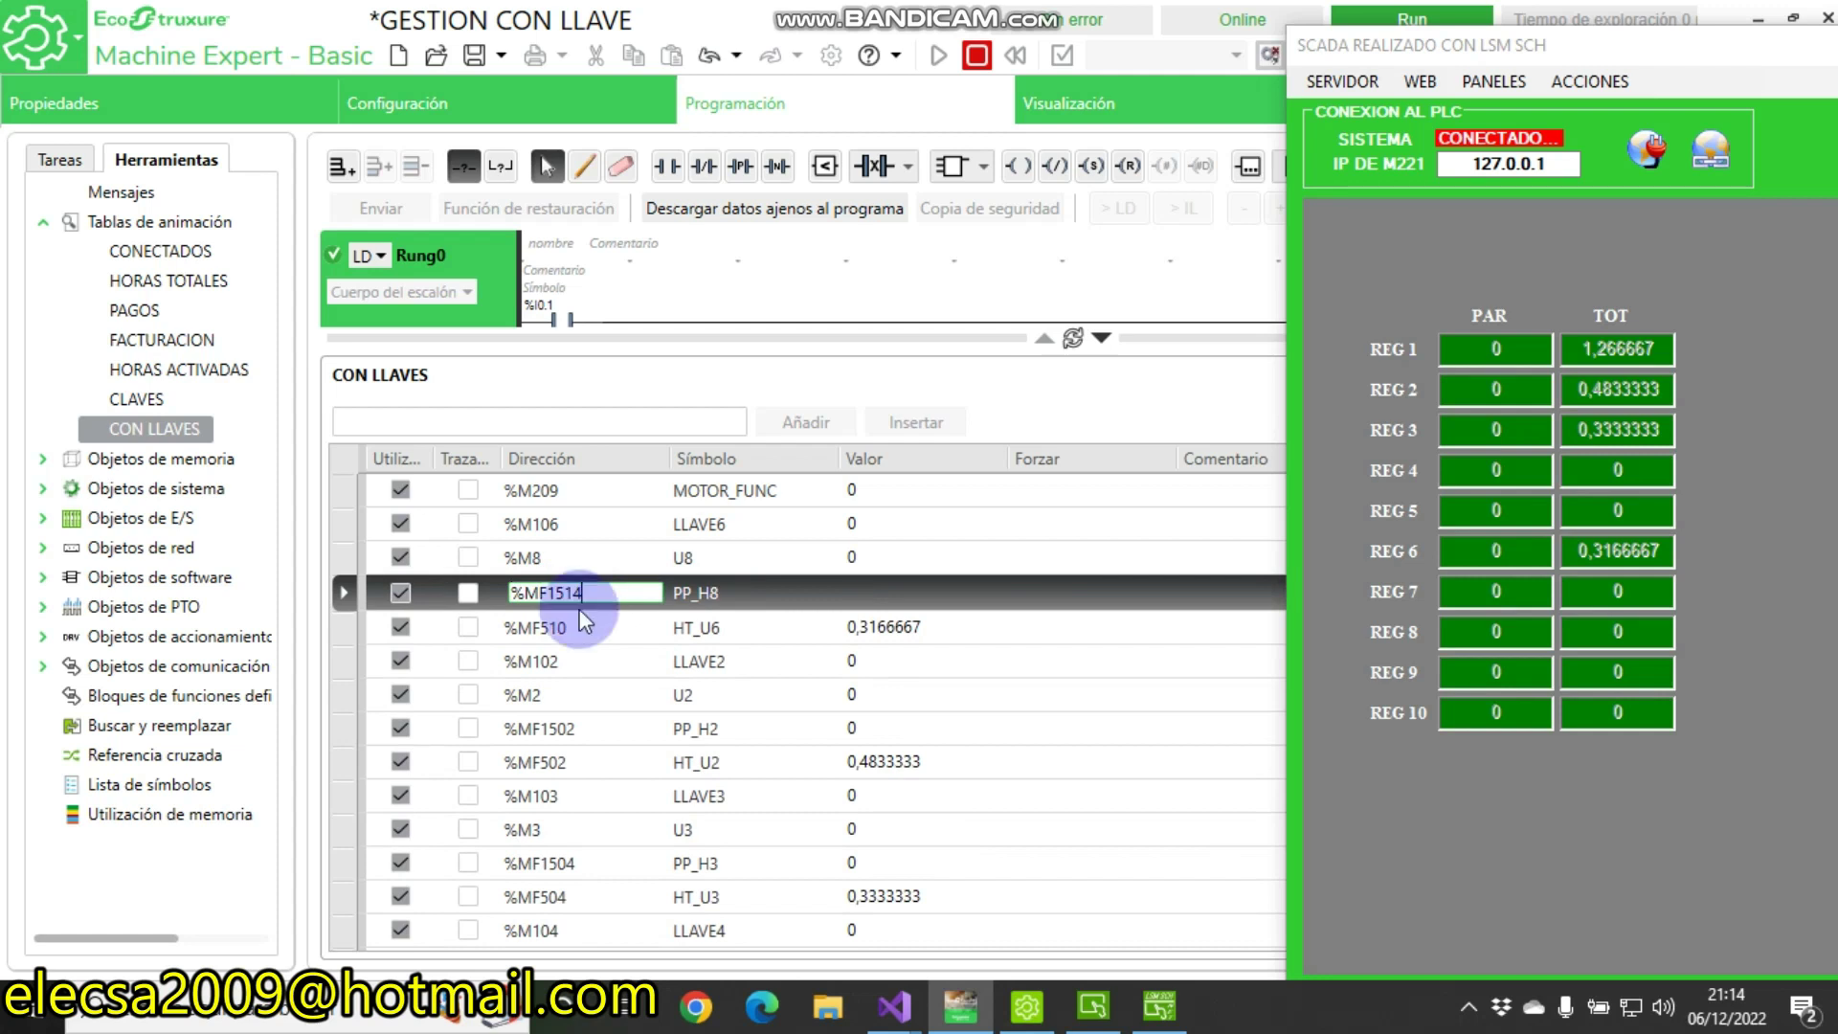
Change the HT_U6 row's address to %MF514 and the LLAVE6 row's address to %M108 in the CON LLAVES table
{"action": "left_click", "coordinate": [579, 623]}
{"action": "left_click", "coordinate": [578, 623]}
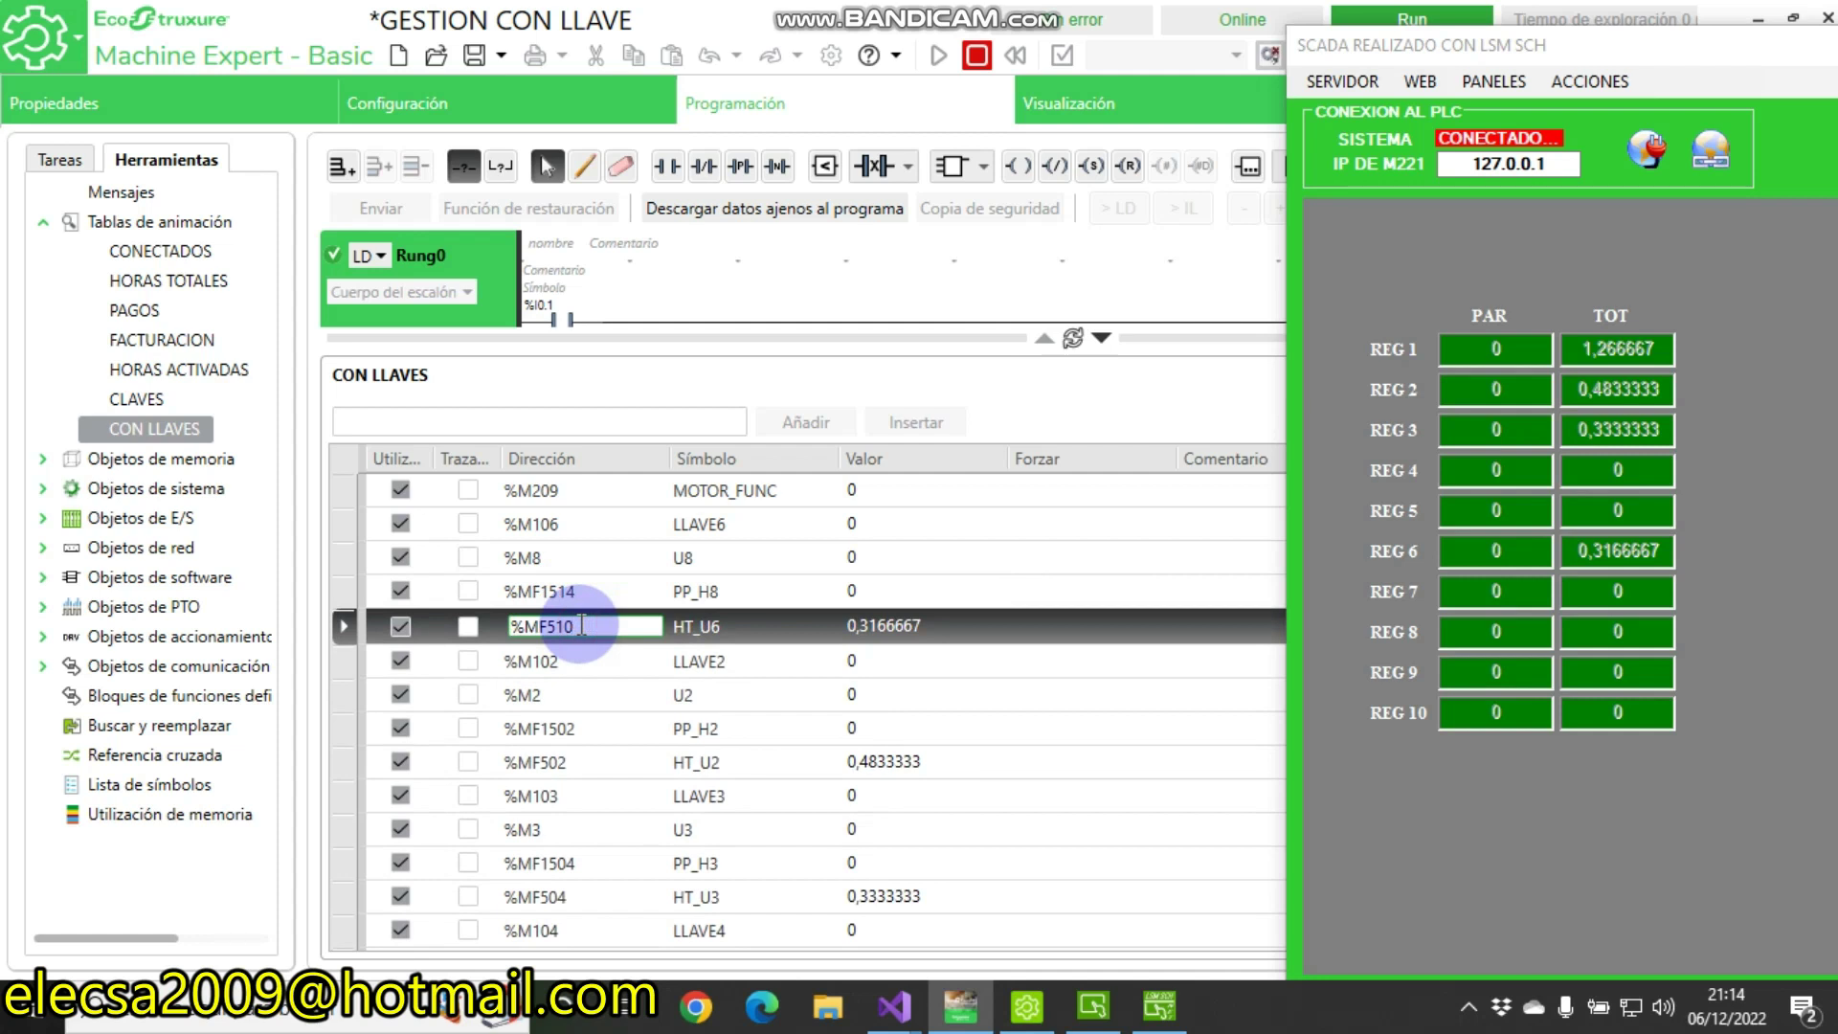
{"action": "key", "text": "BackSpace"}
{"action": "type", "text": "4"}
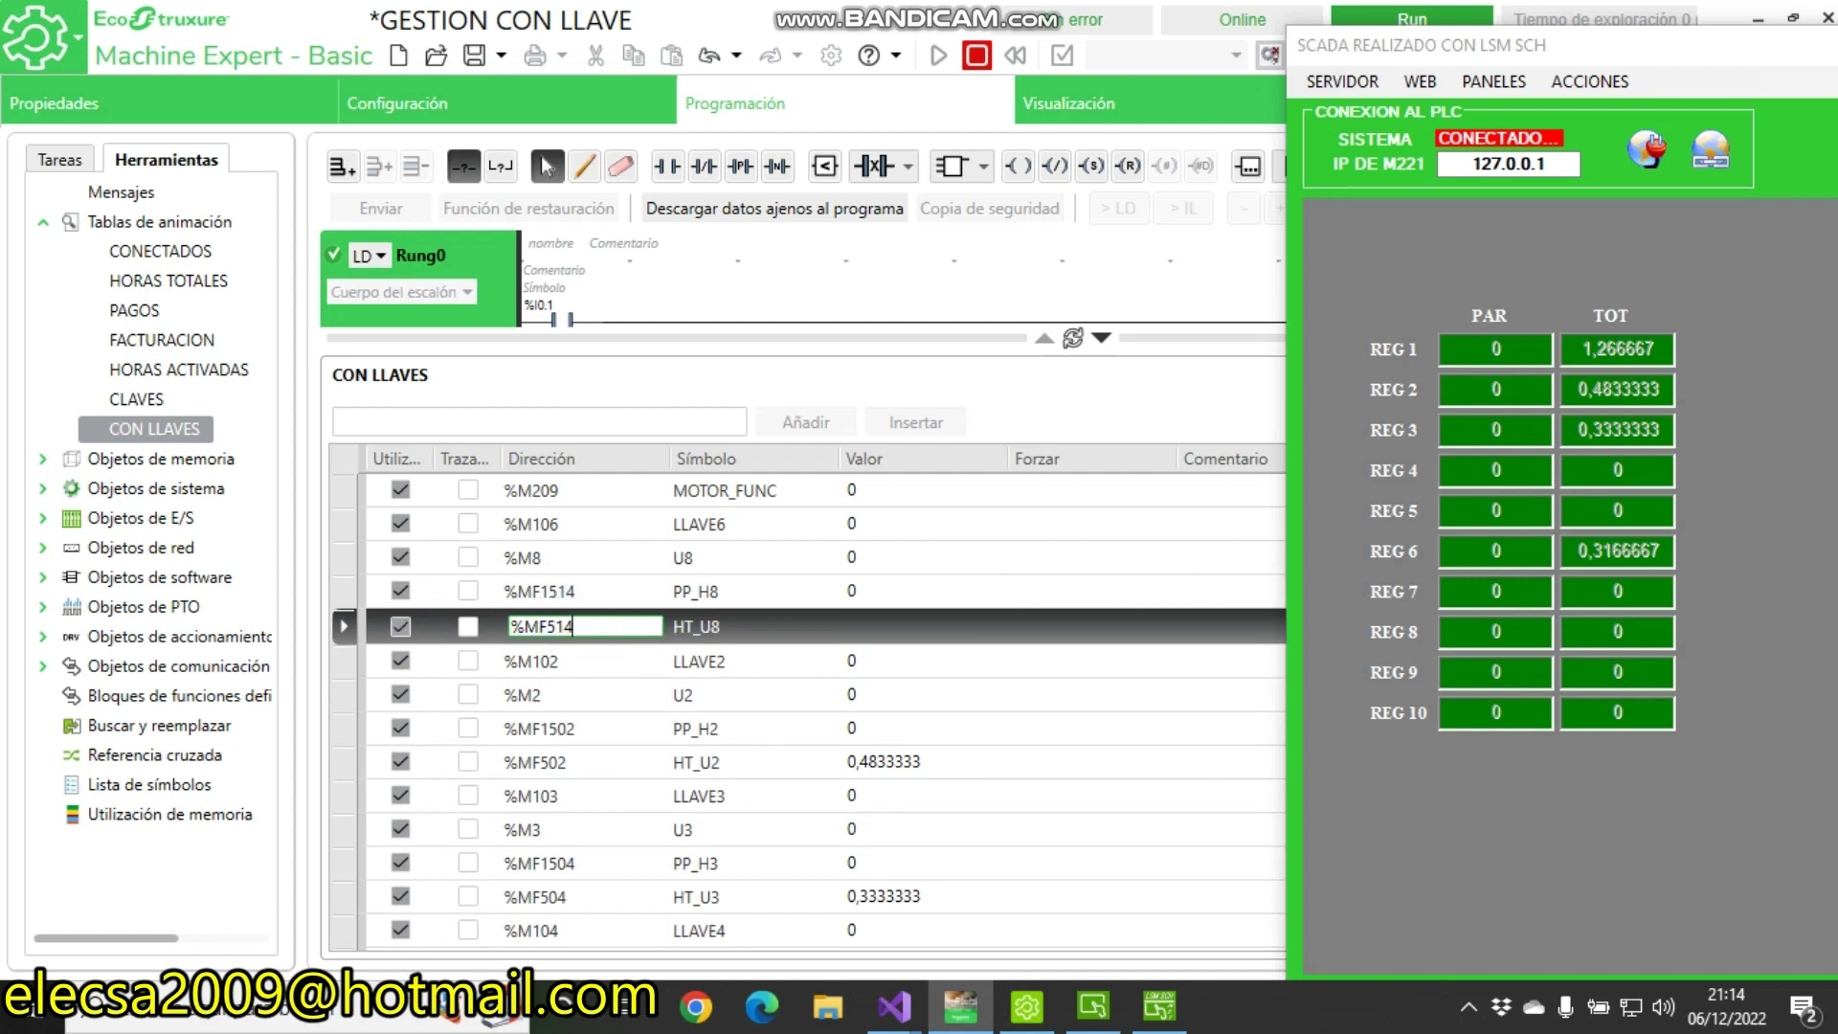
{"action": "left_click", "coordinate": [574, 524]}
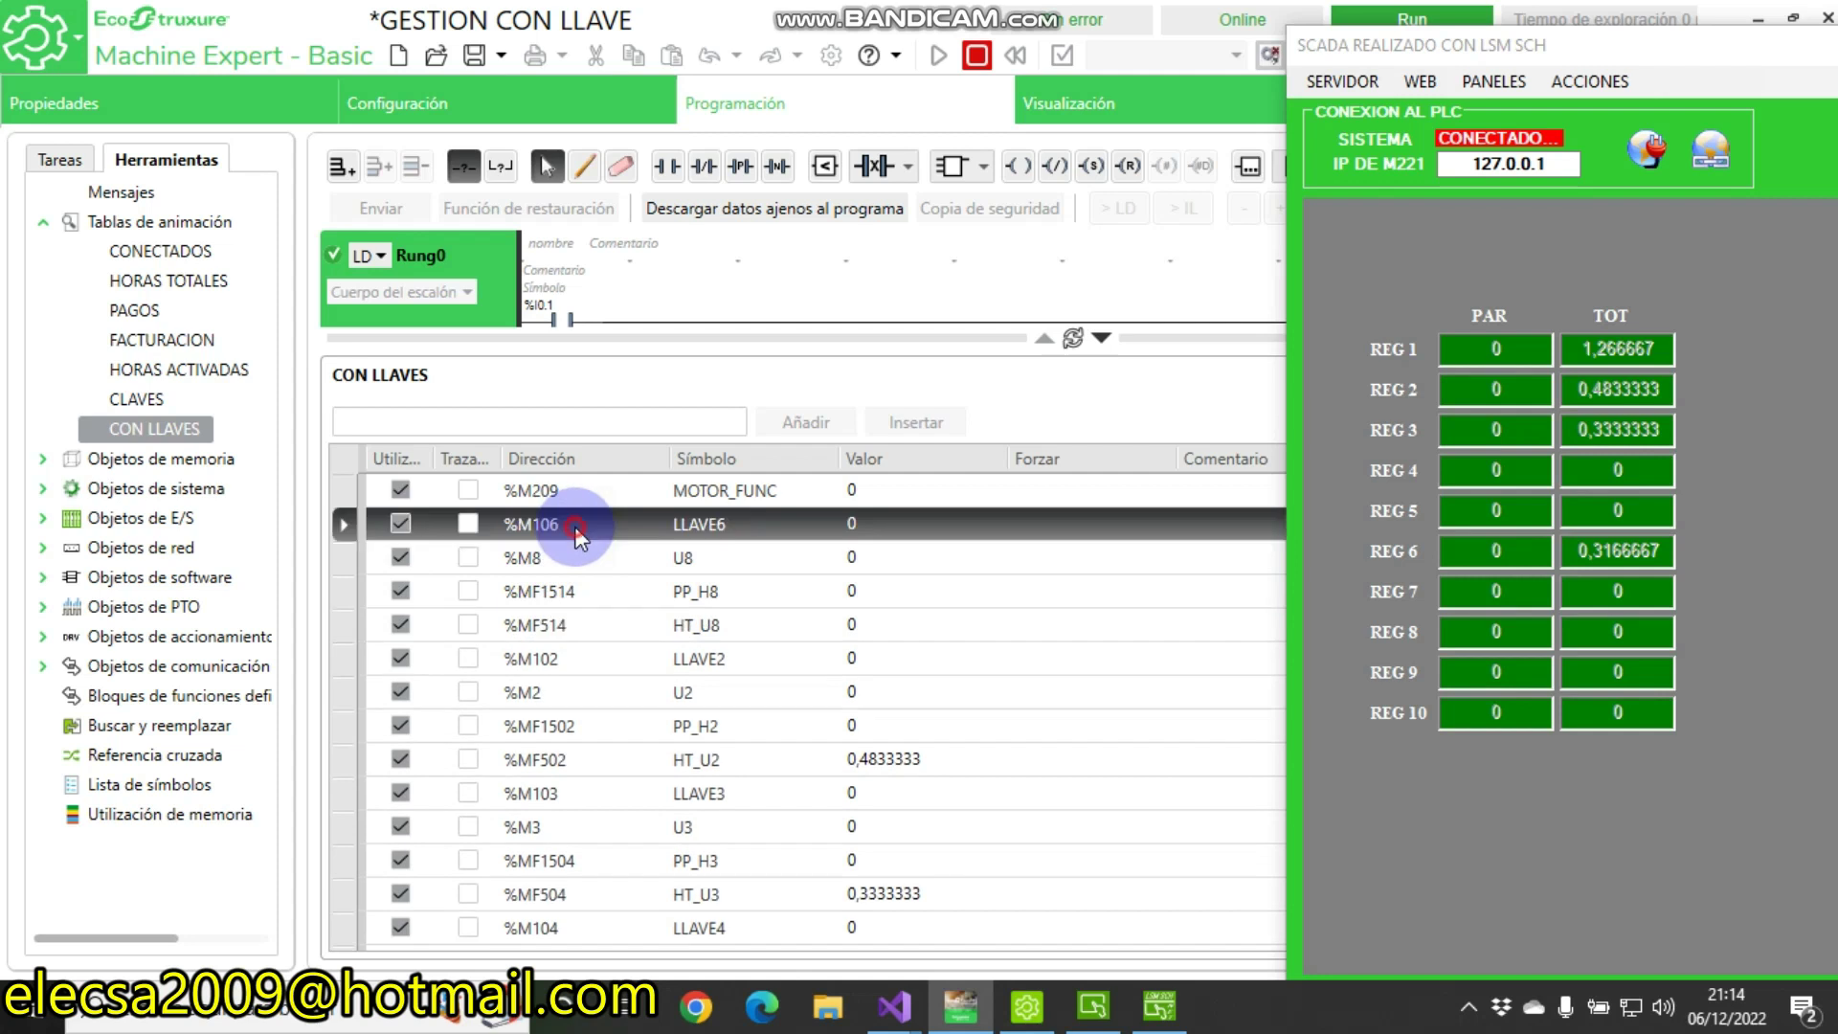
{"action": "left_click", "coordinate": [577, 525]}
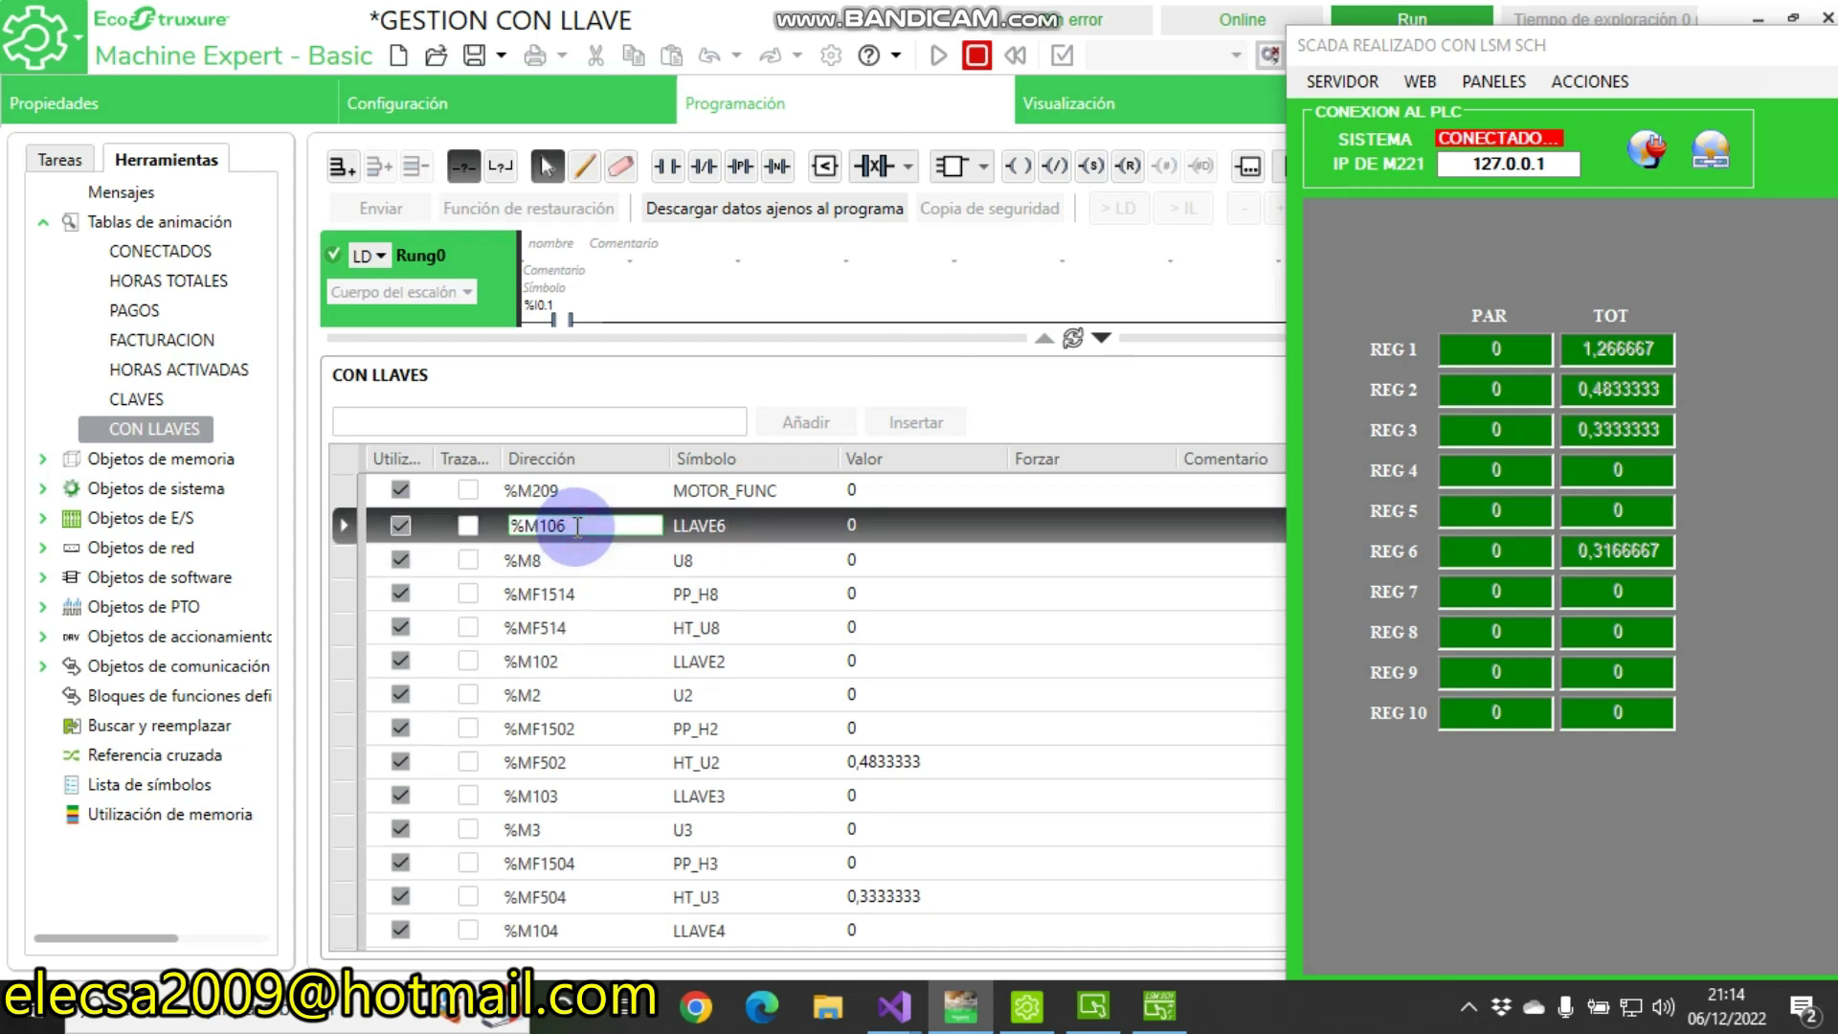
{"action": "key", "text": "BackSpace"}
{"action": "type", "text": "8"}
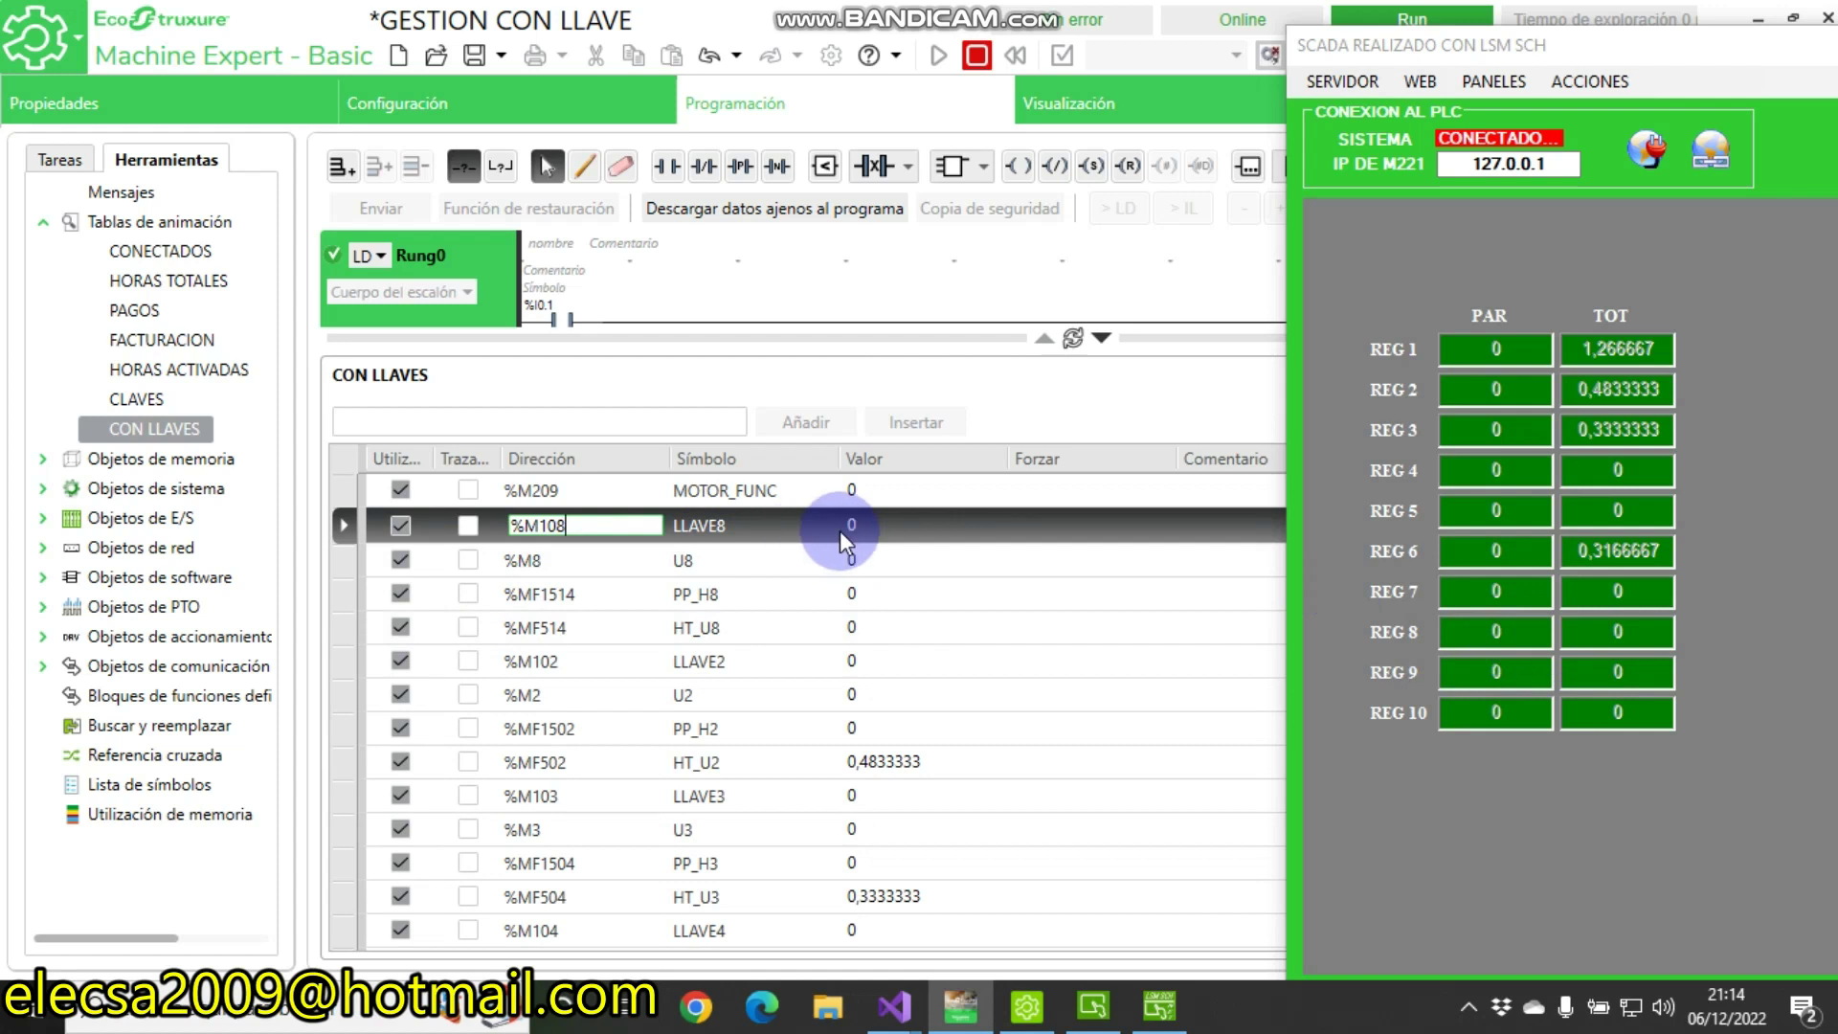
Set LLAVE8 to 1, let register 8 accumulate partial time in the SCADA, and set LLAVE8 back to 0
{"action": "left_click", "coordinate": [899, 528]}
{"action": "type", "text": "1"}
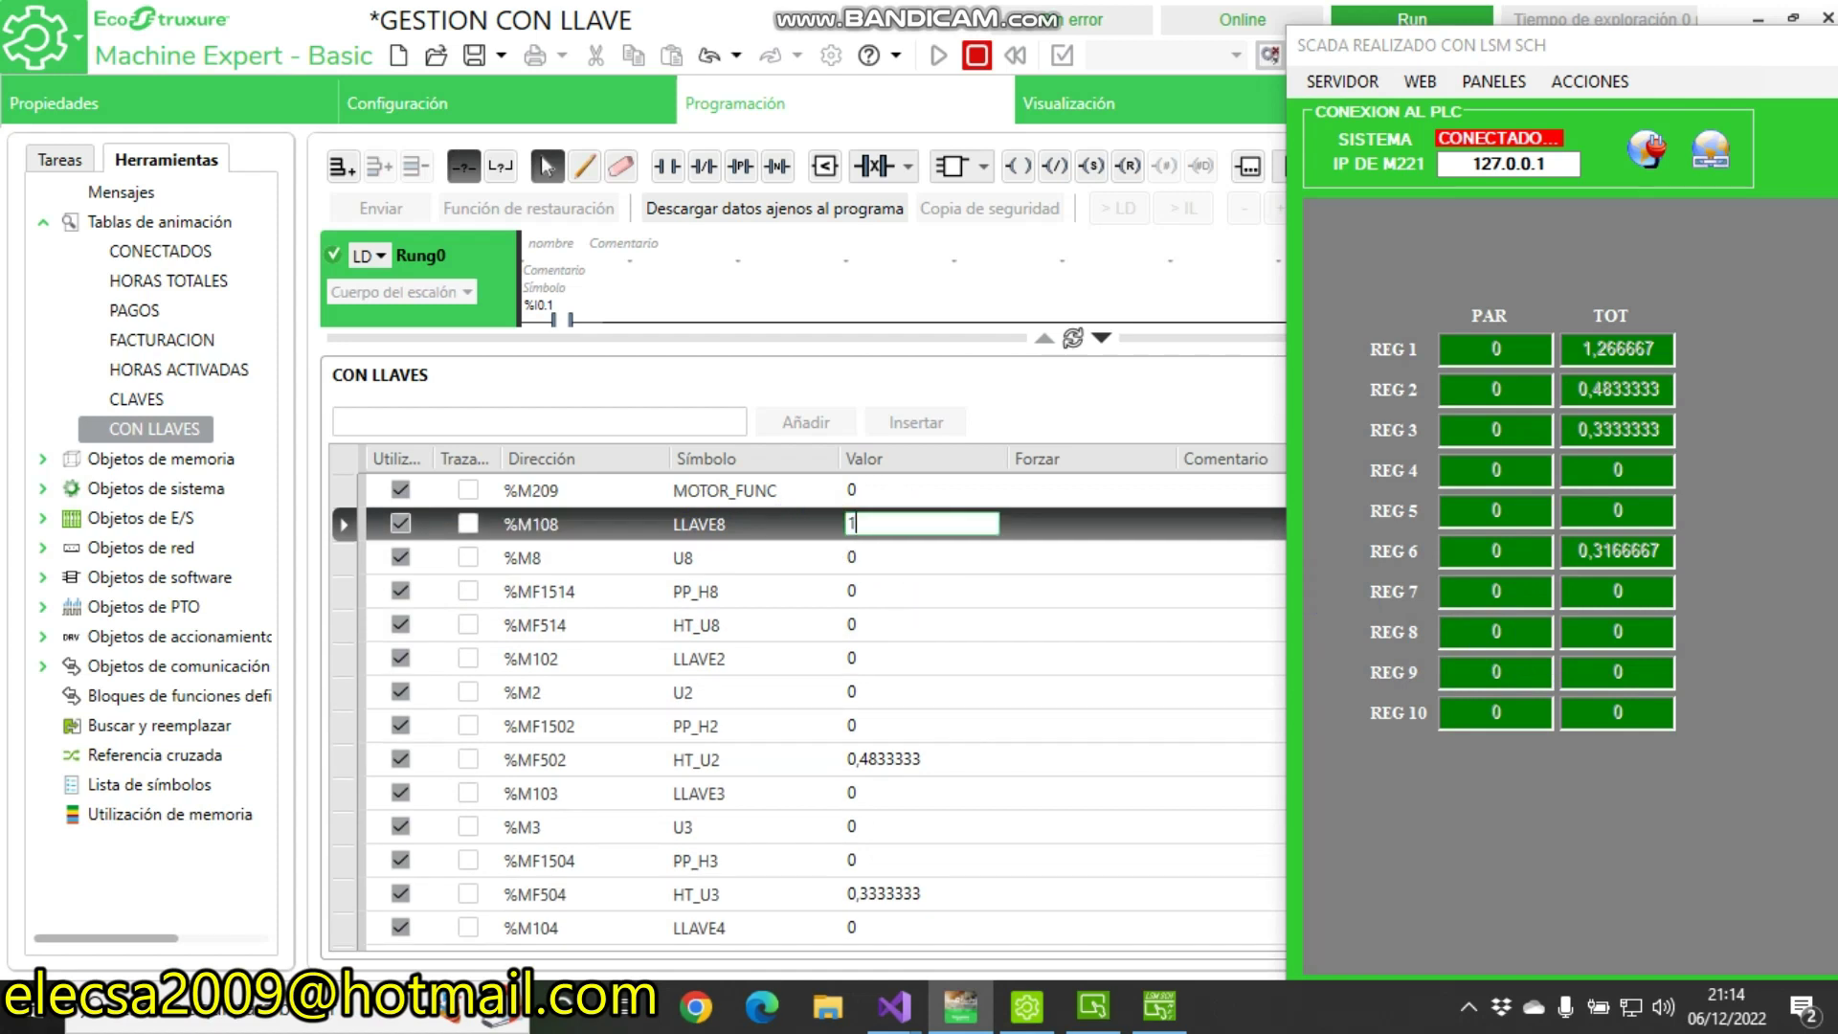
{"action": "key", "text": "Return"}
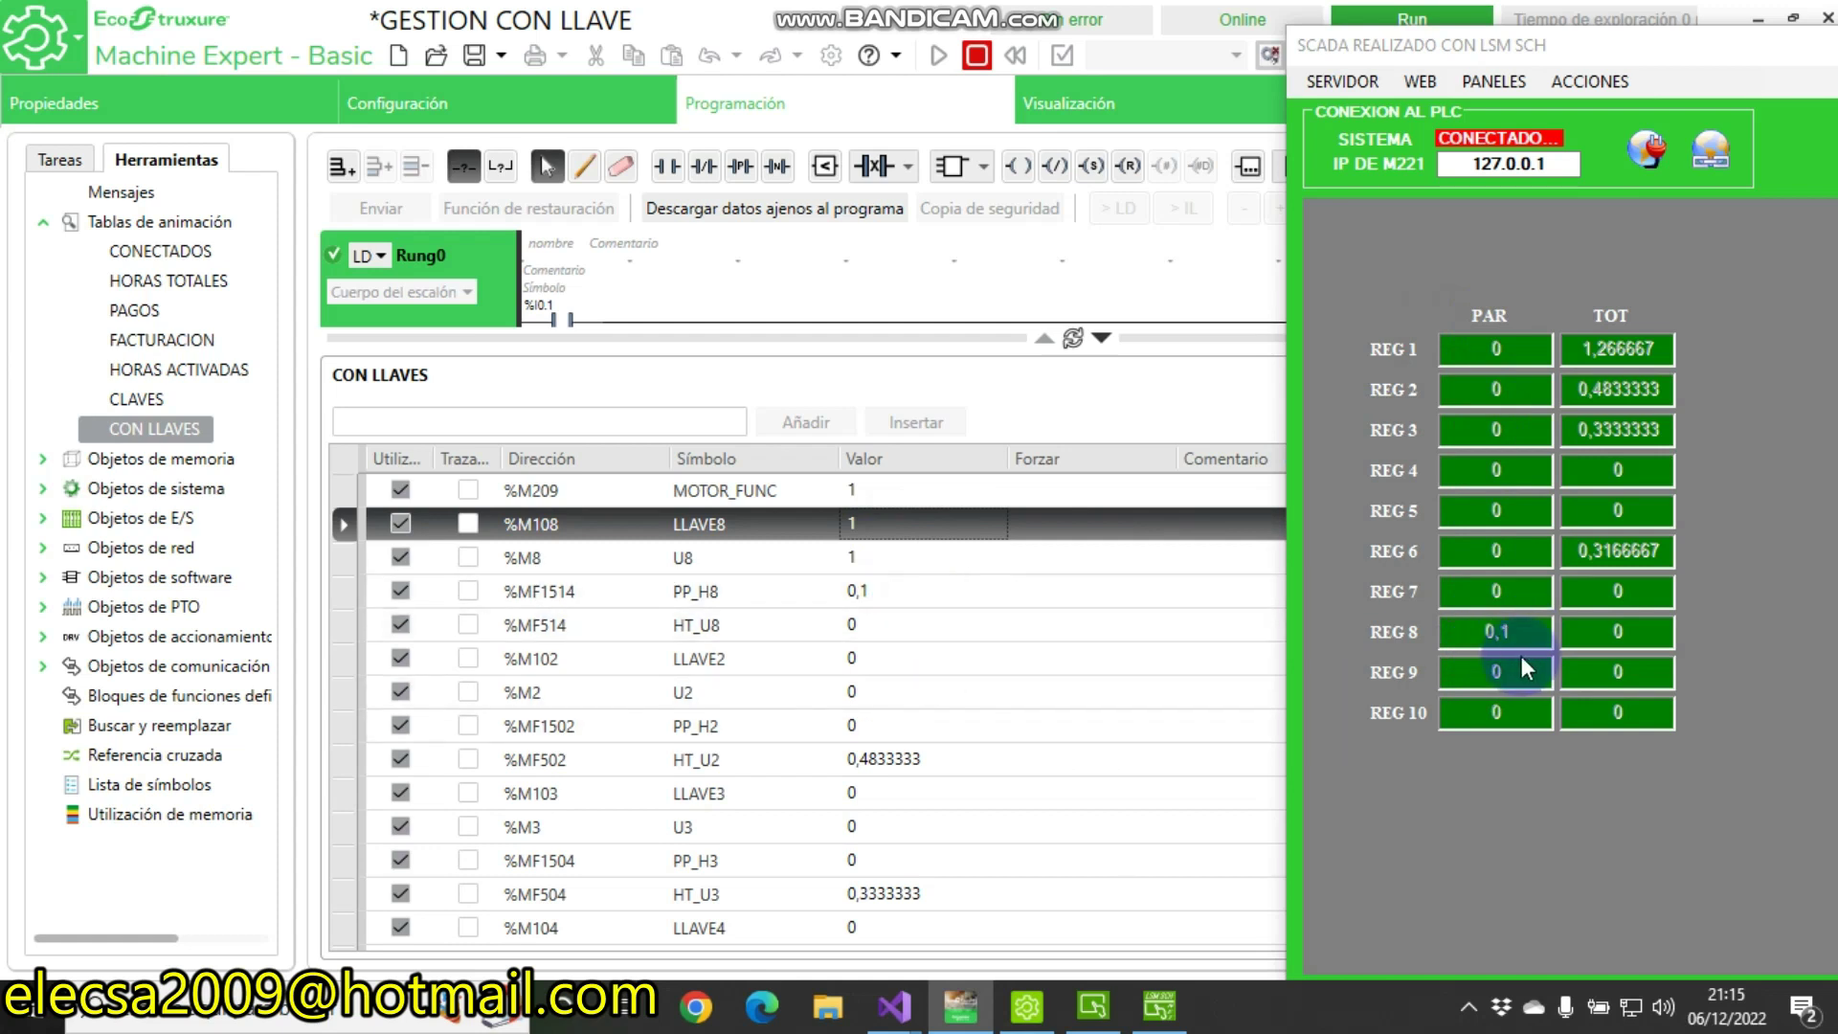
{"action": "double_click", "coordinate": [865, 521]}
{"action": "type", "text": "0"}
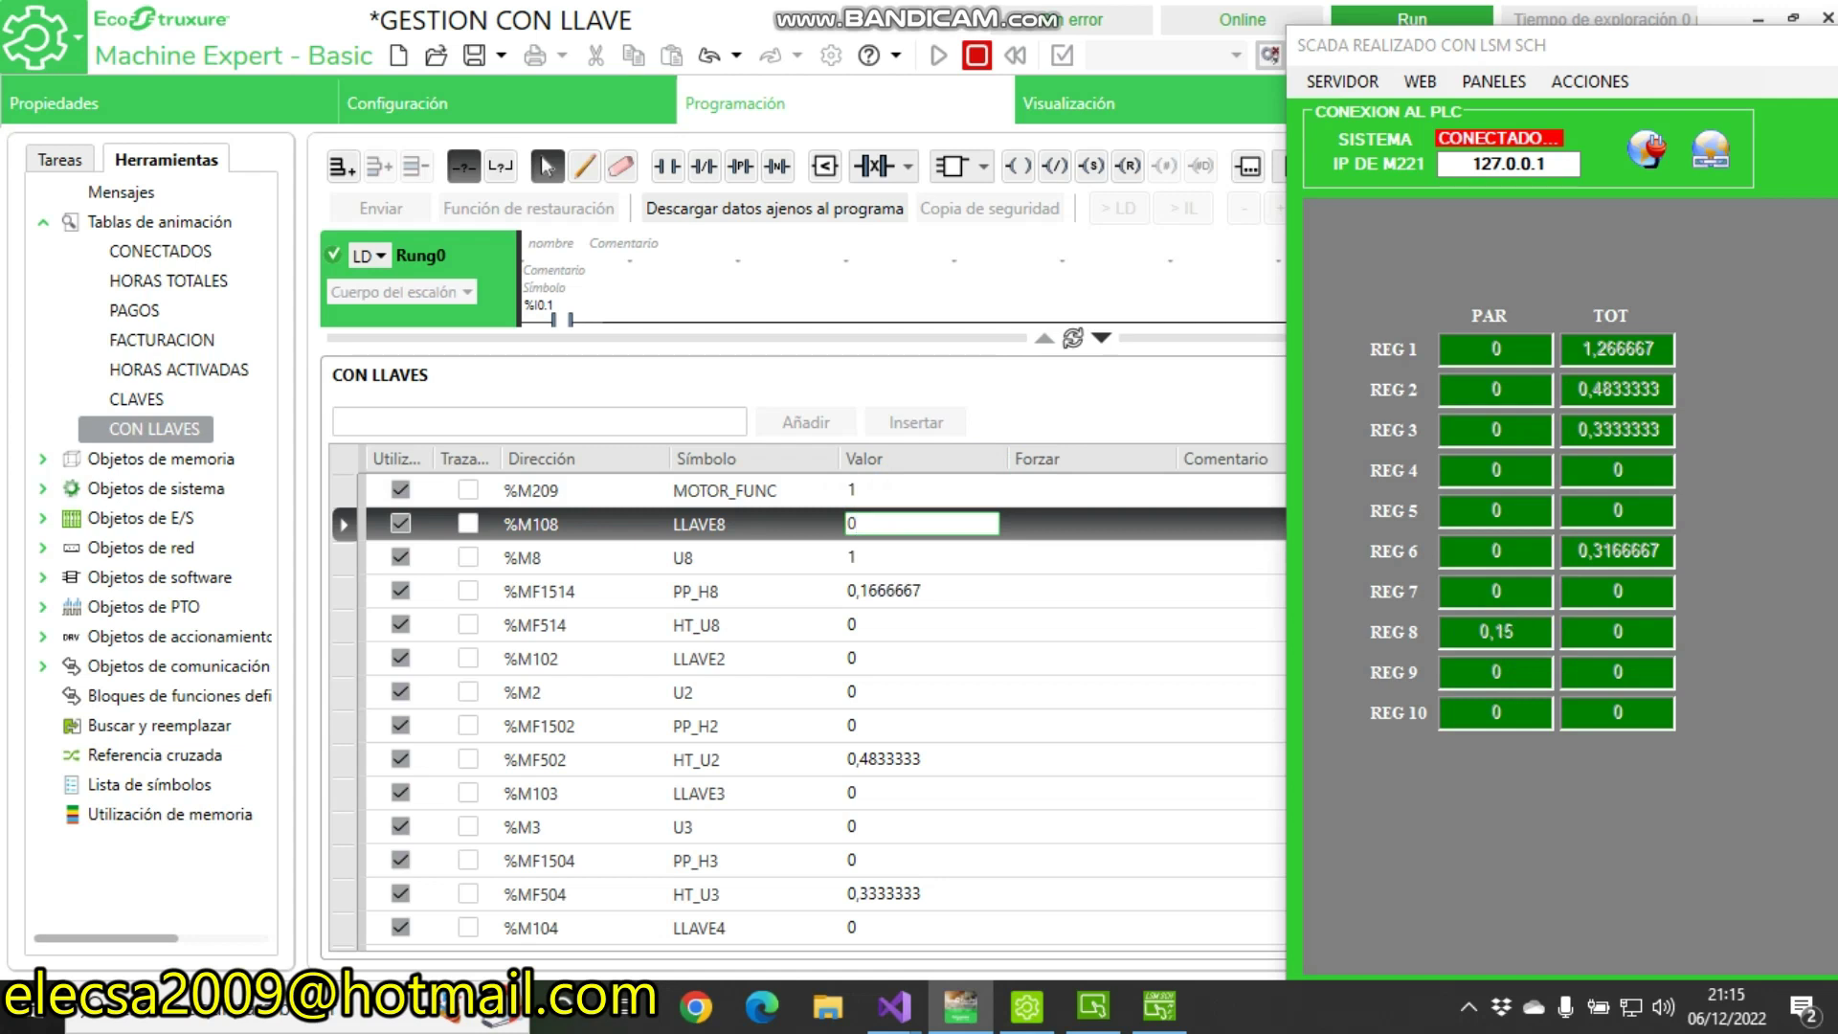
{"action": "key", "text": "Return"}
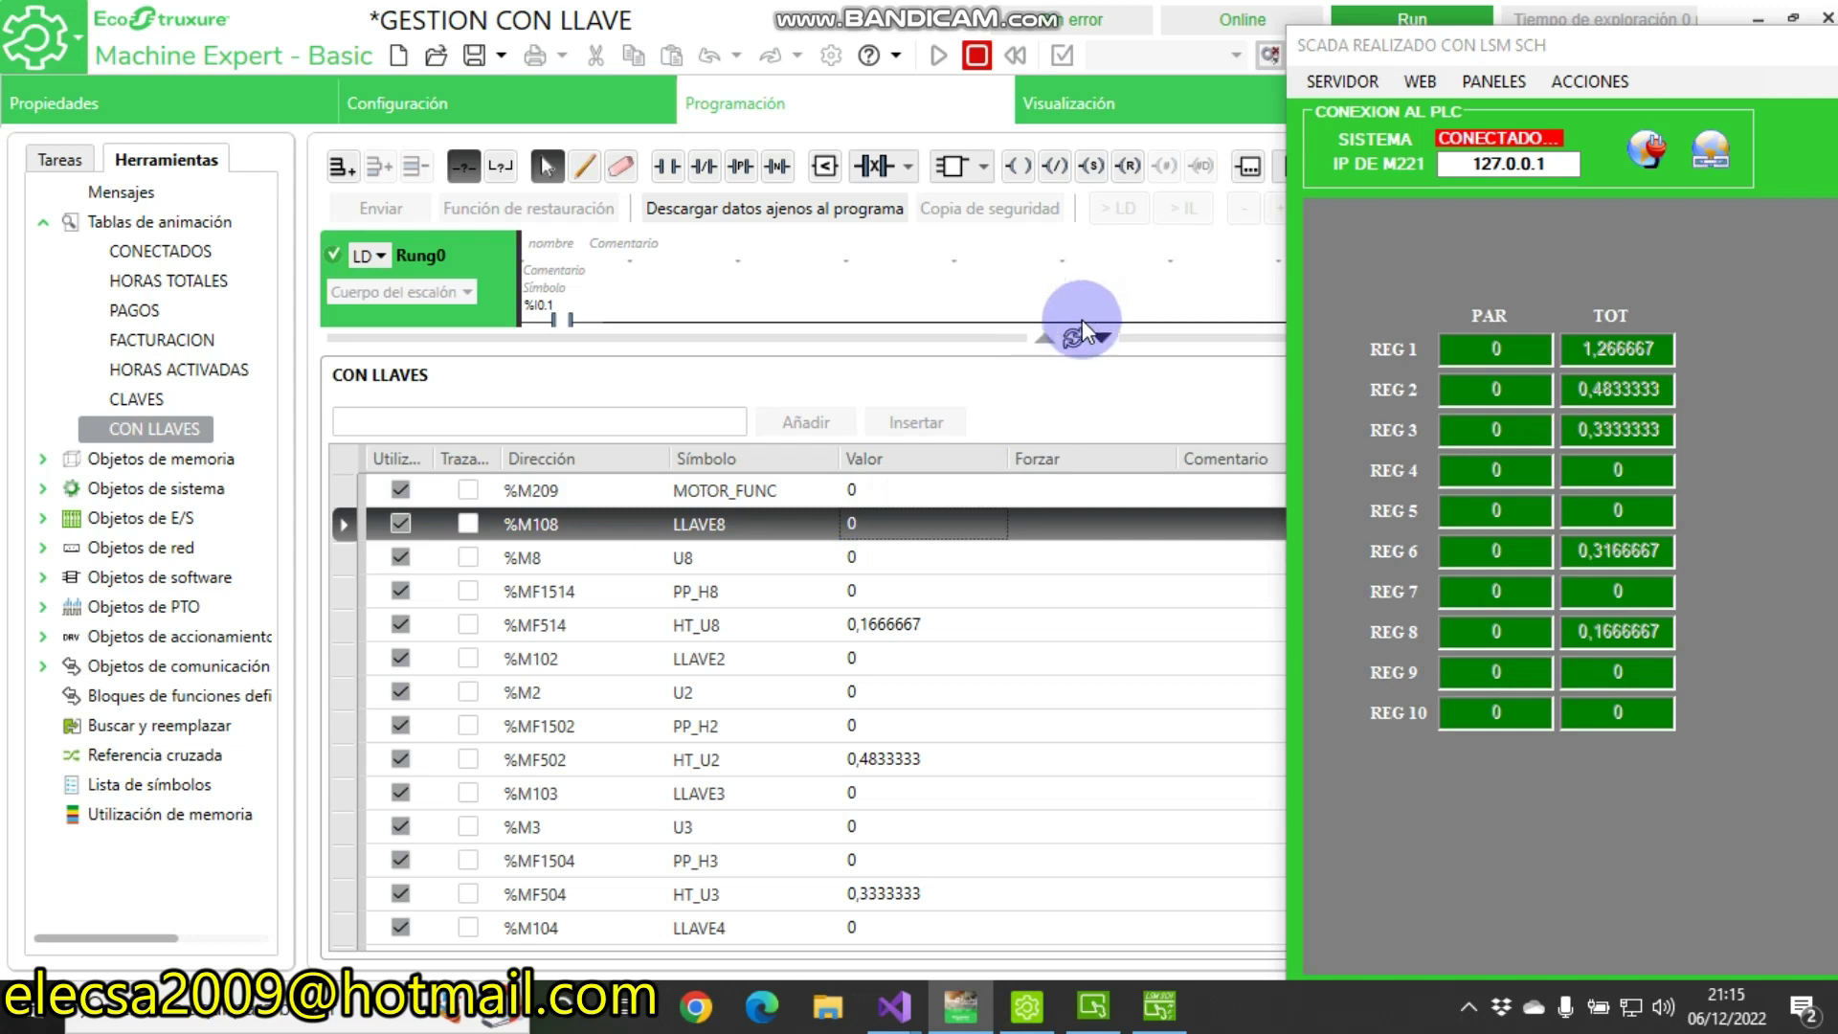
{"action": "double_click", "coordinate": [873, 560]}
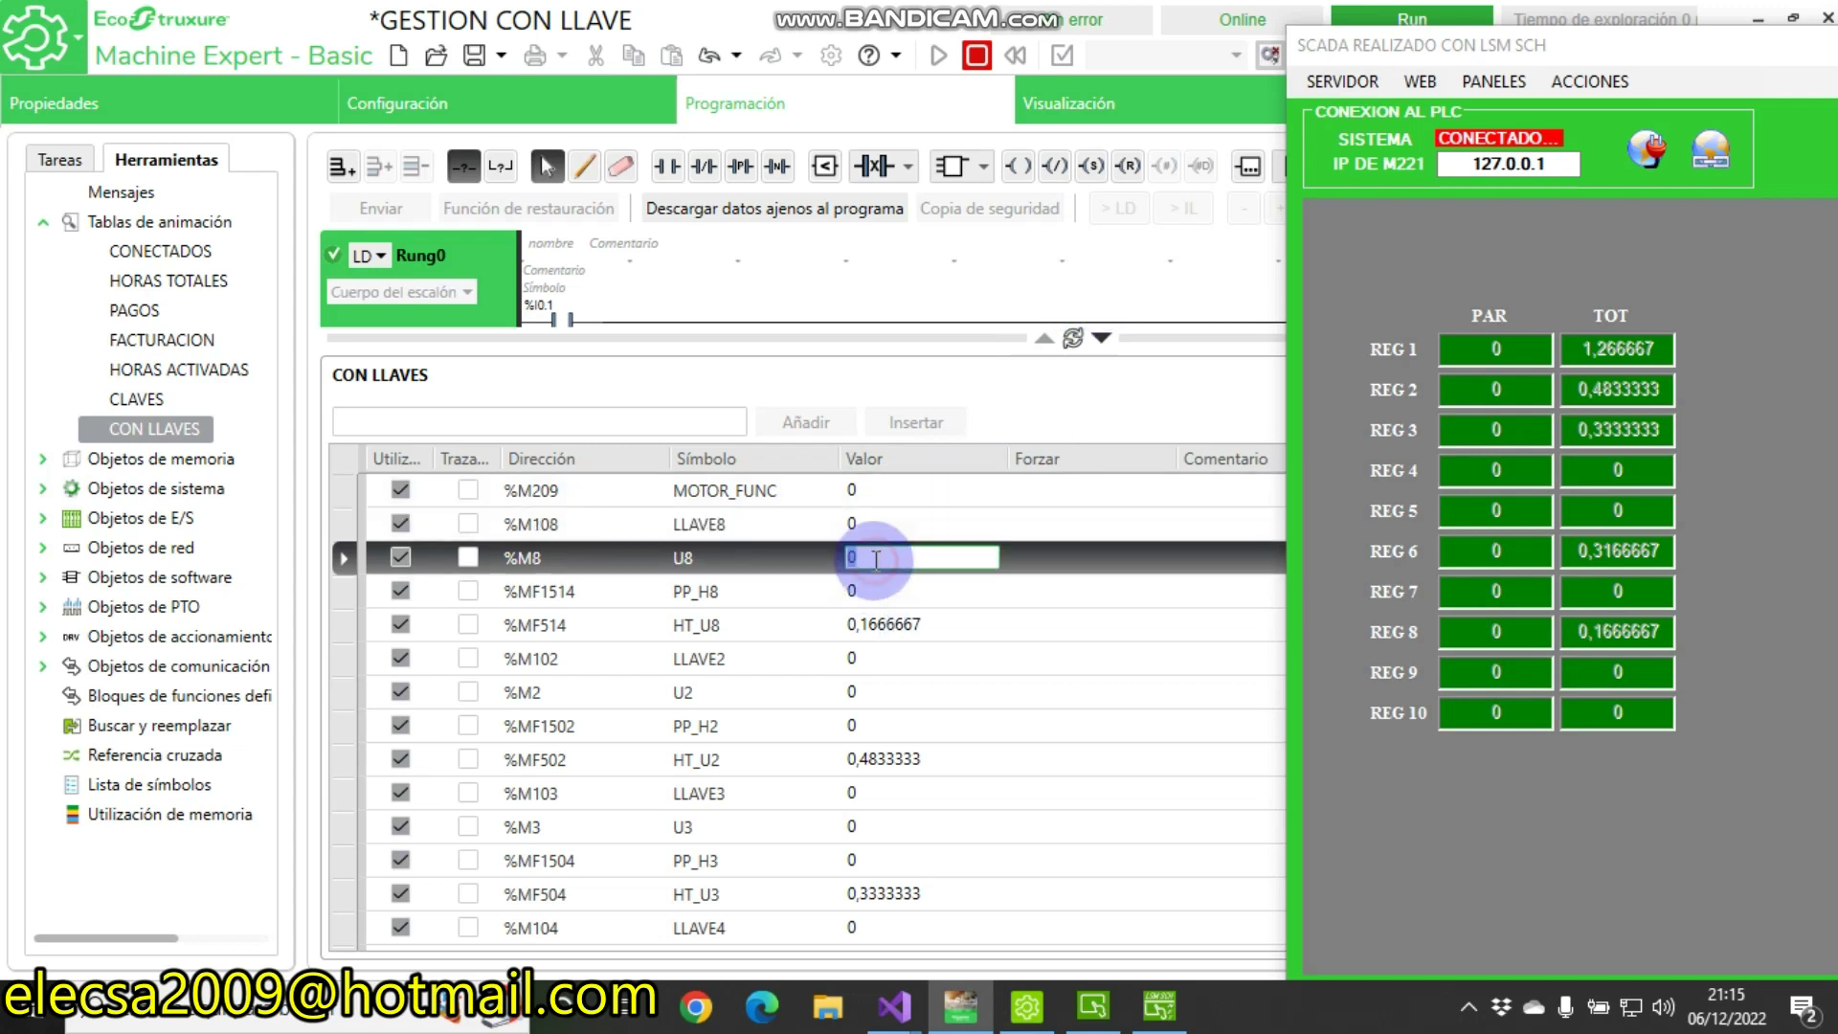
{"action": "type", "text": "1"}
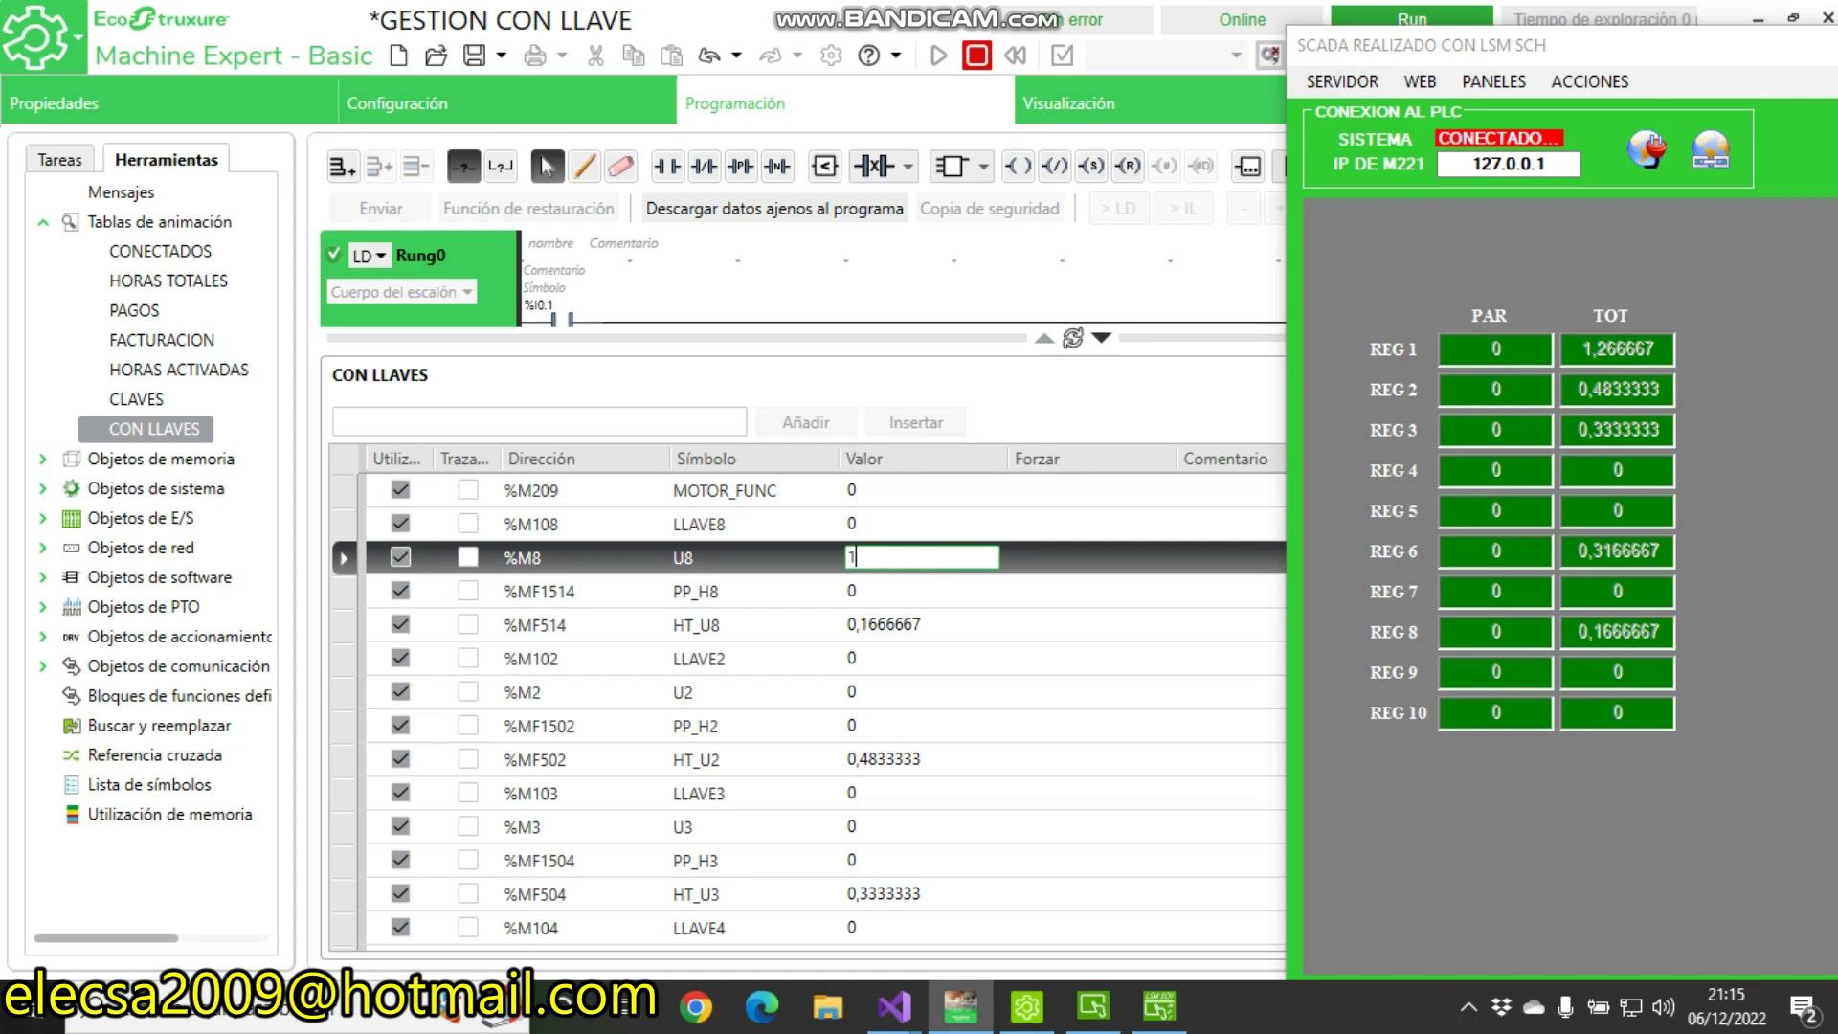
{"action": "type", "text": "0"}
{"action": "double_click", "coordinate": [873, 560]}
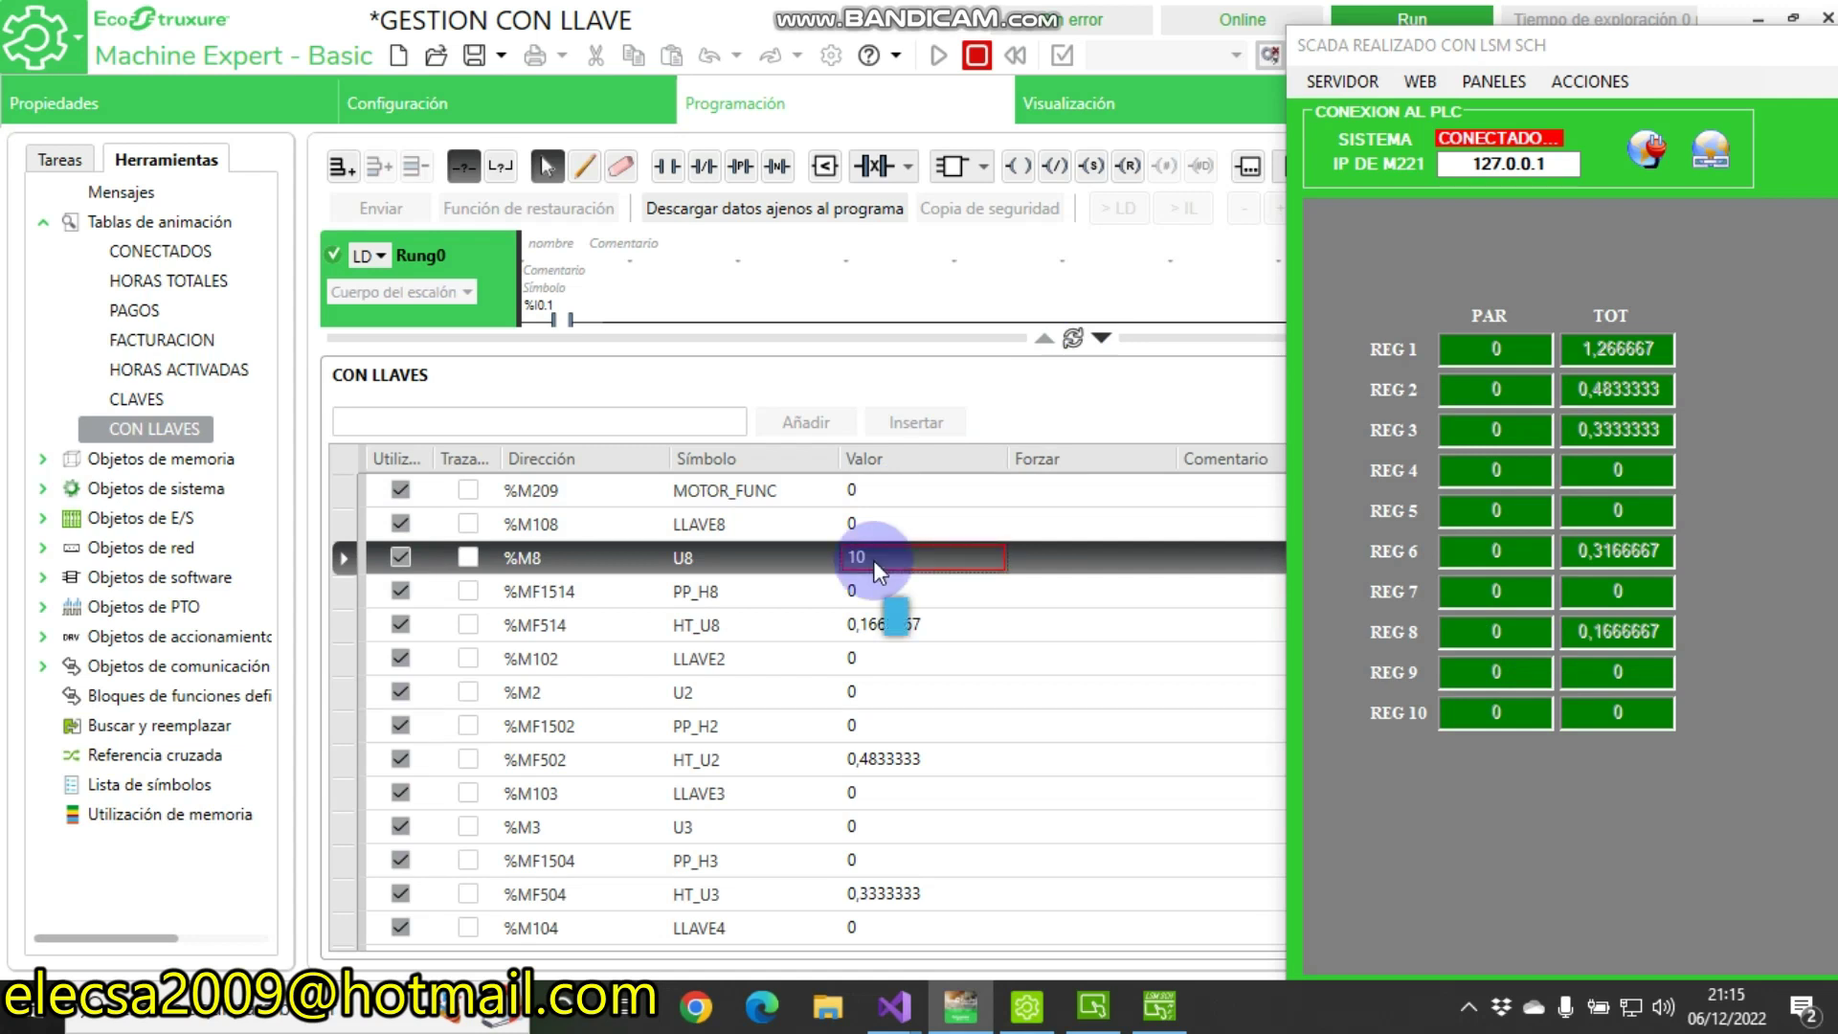
{"action": "key", "text": "Return"}
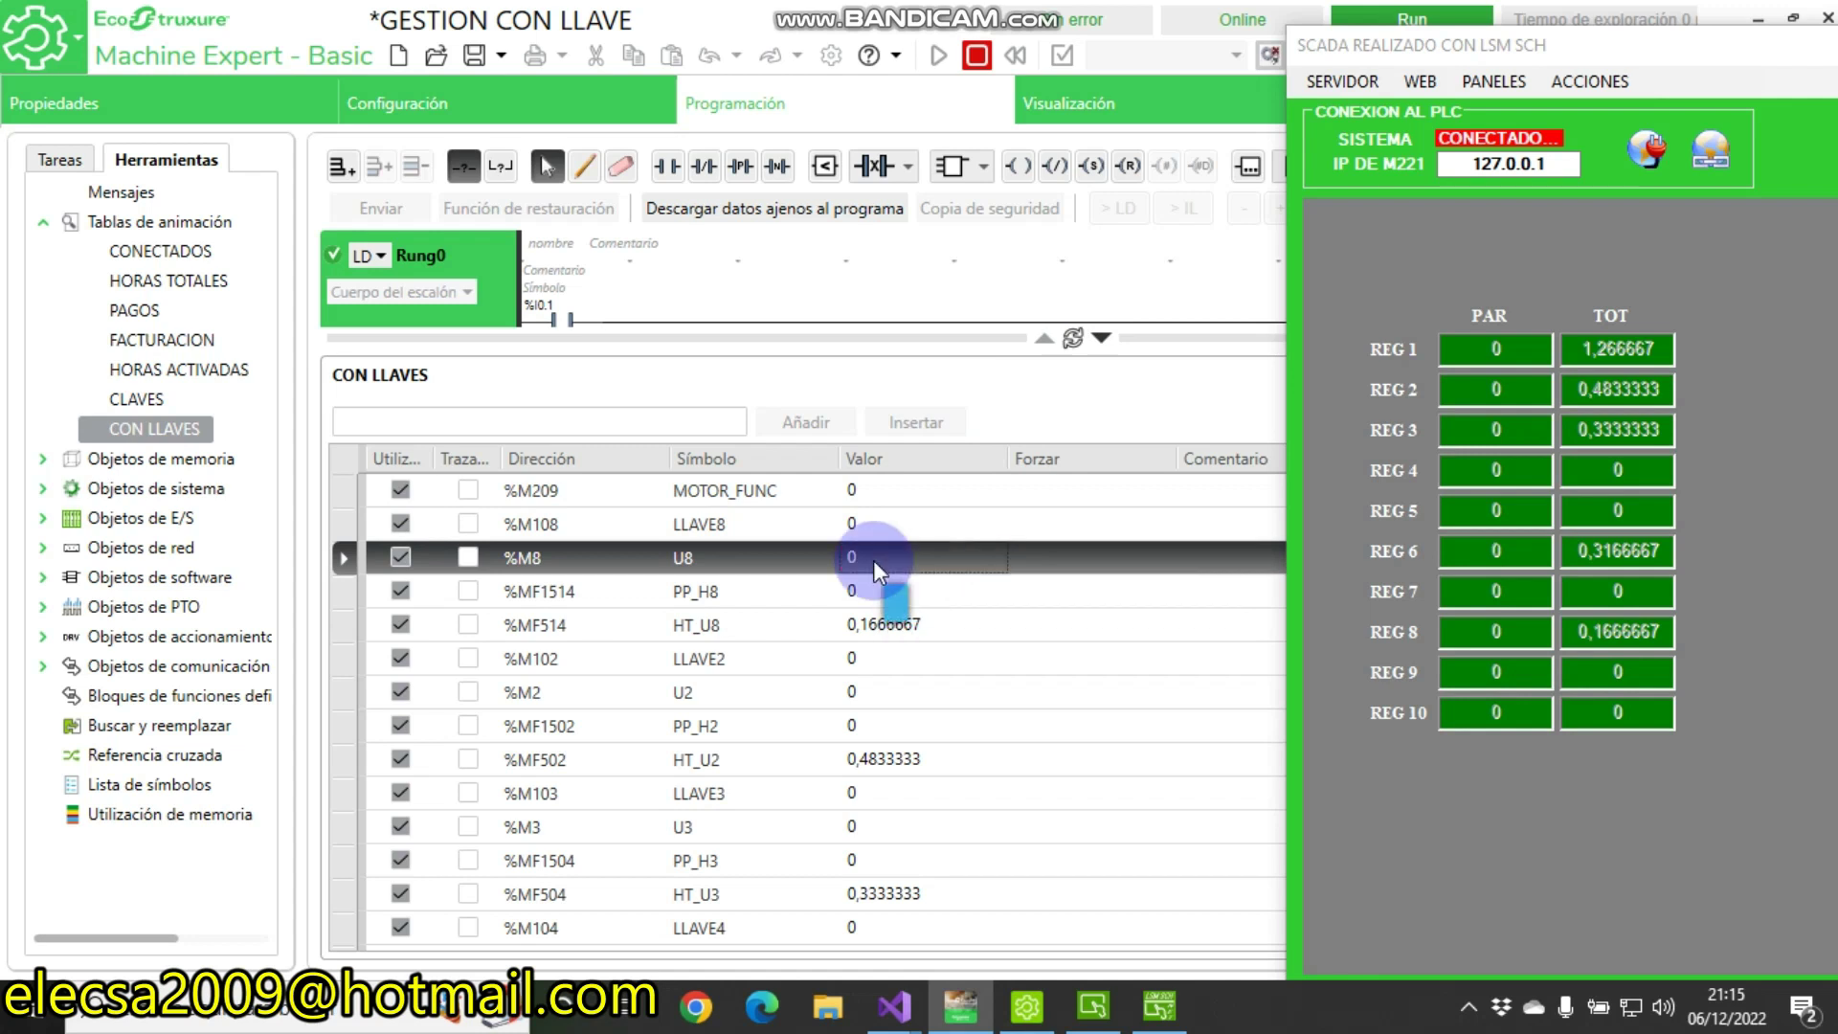
Run register 8 again by setting LLAVE8 to 1 and returning it to 0, so more time is added to its total
{"action": "double_click", "coordinate": [873, 525]}
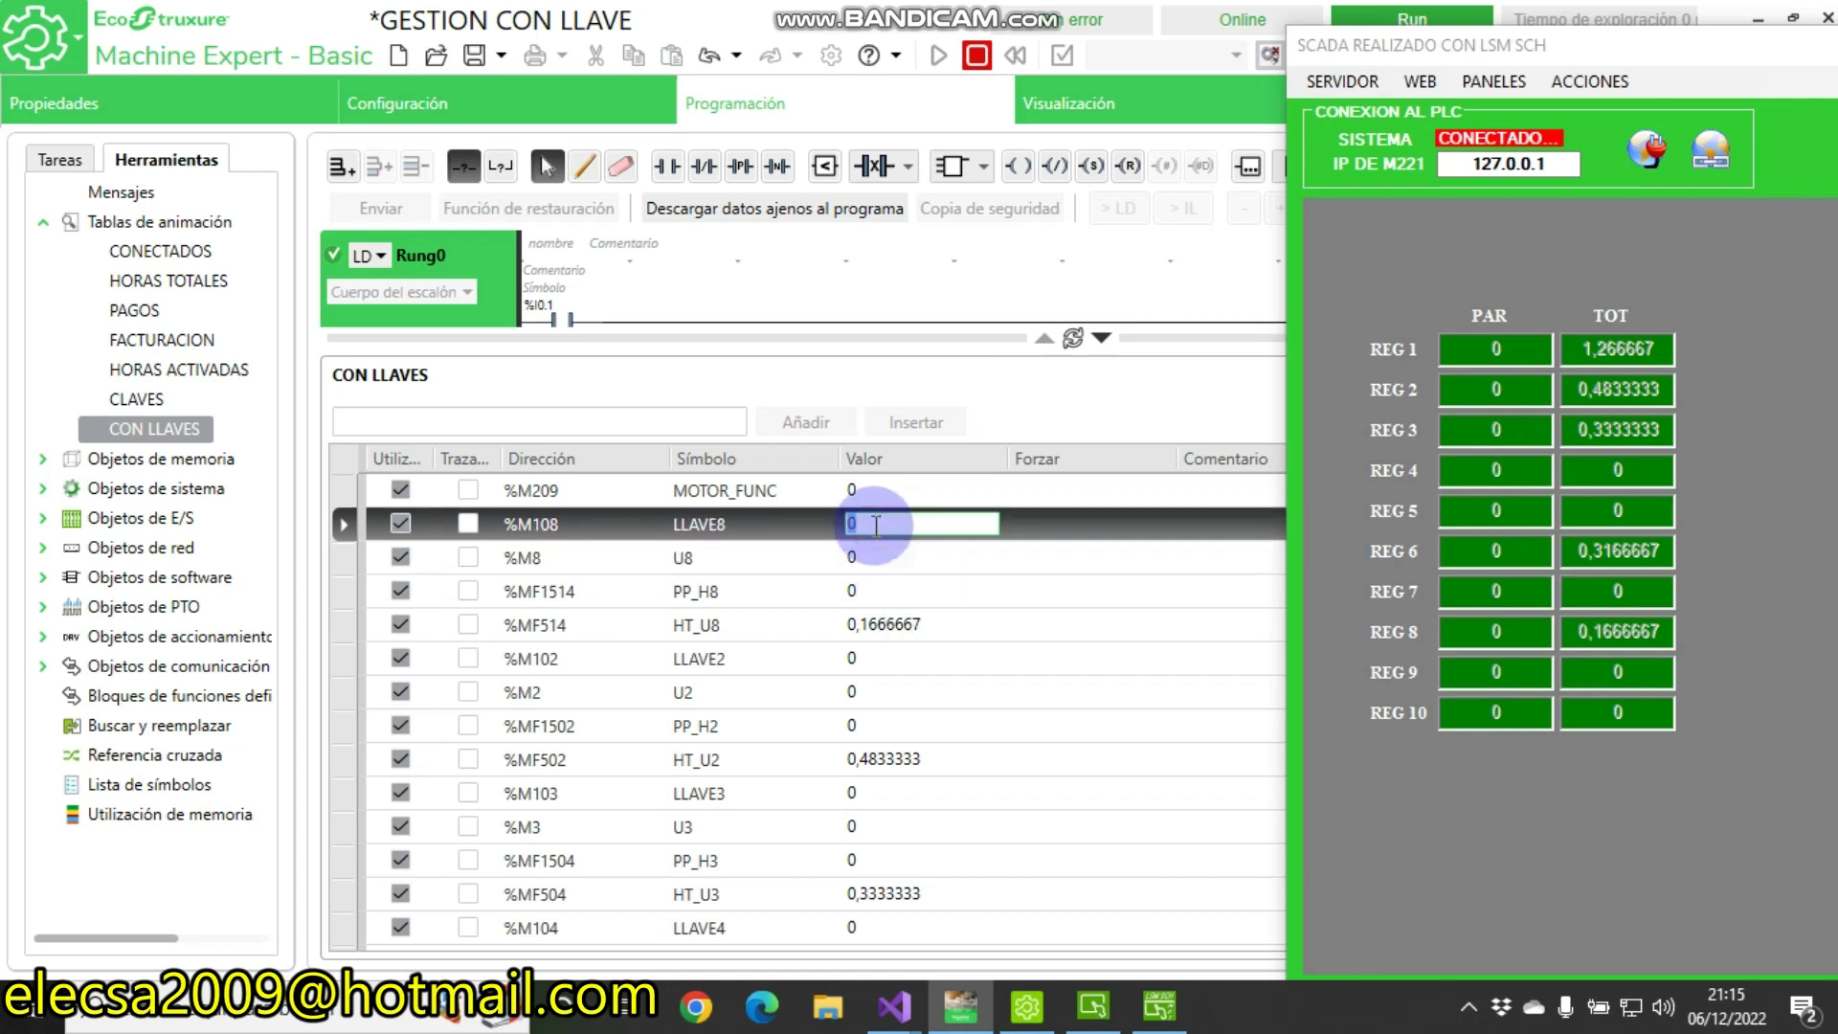
{"action": "type", "text": "1"}
{"action": "left_click", "coordinate": [873, 525]}
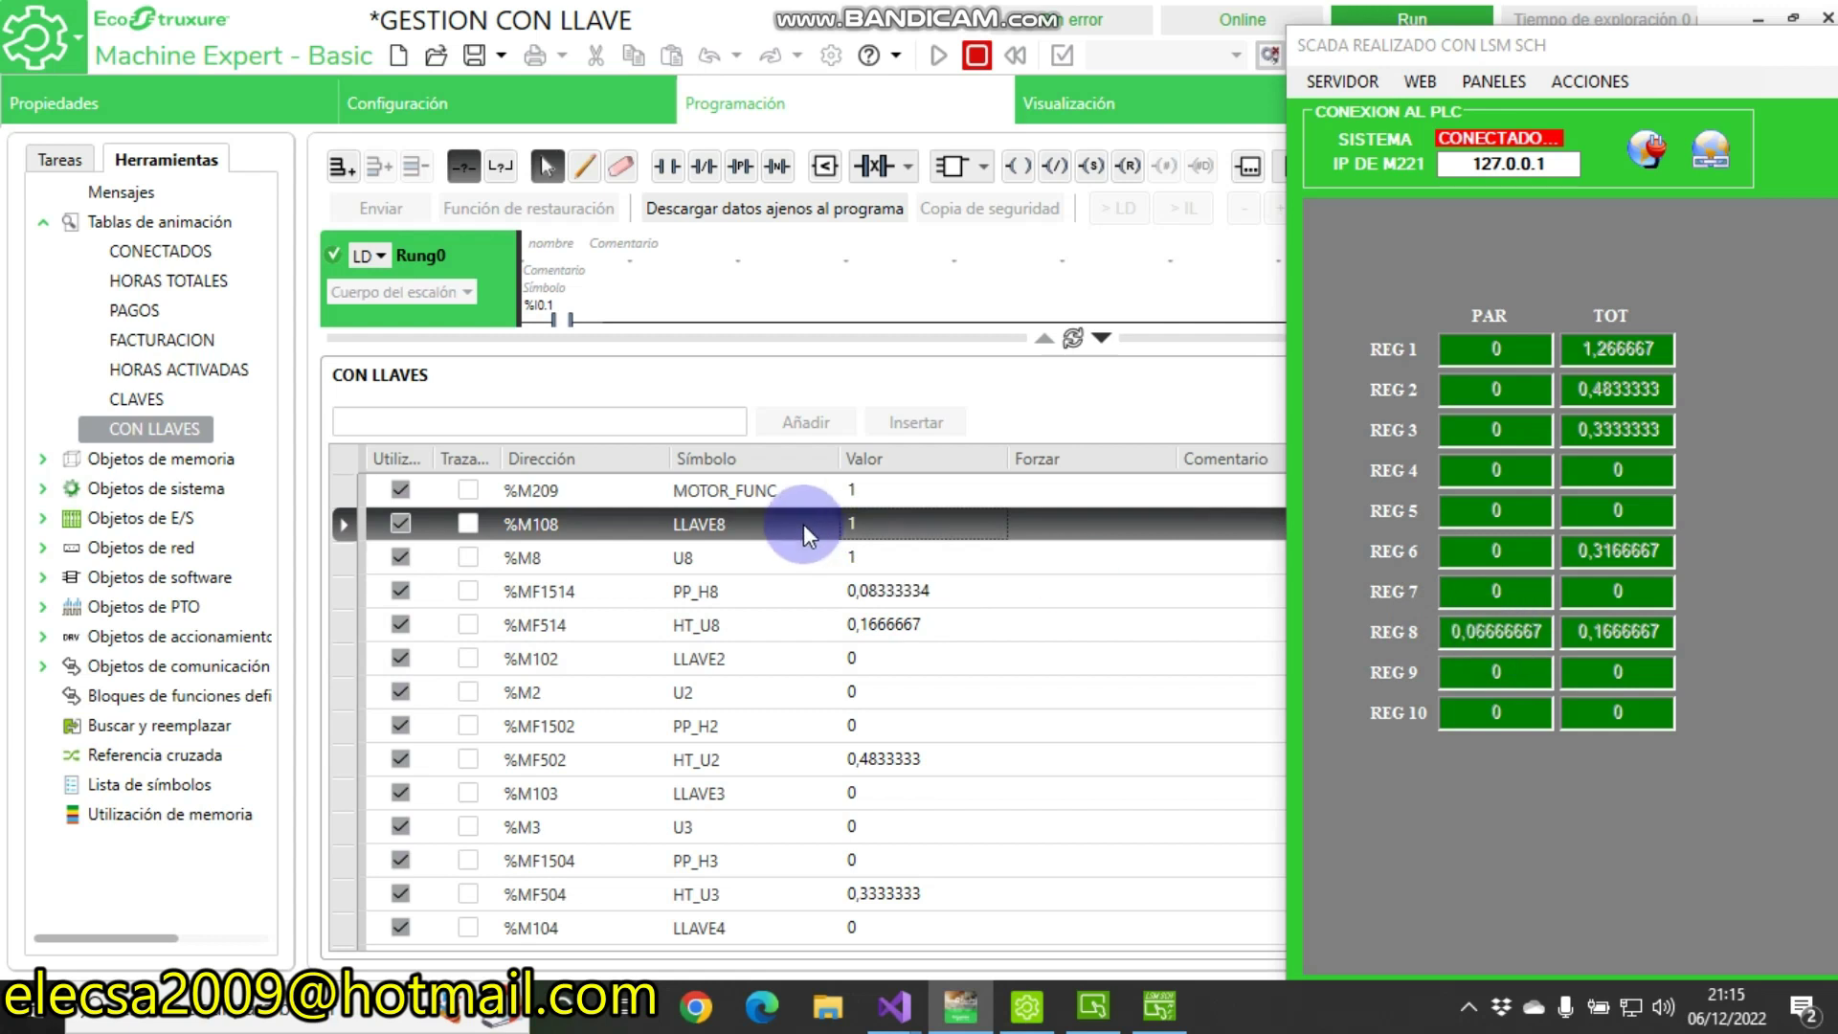
{"action": "left_click", "coordinate": [888, 525]}
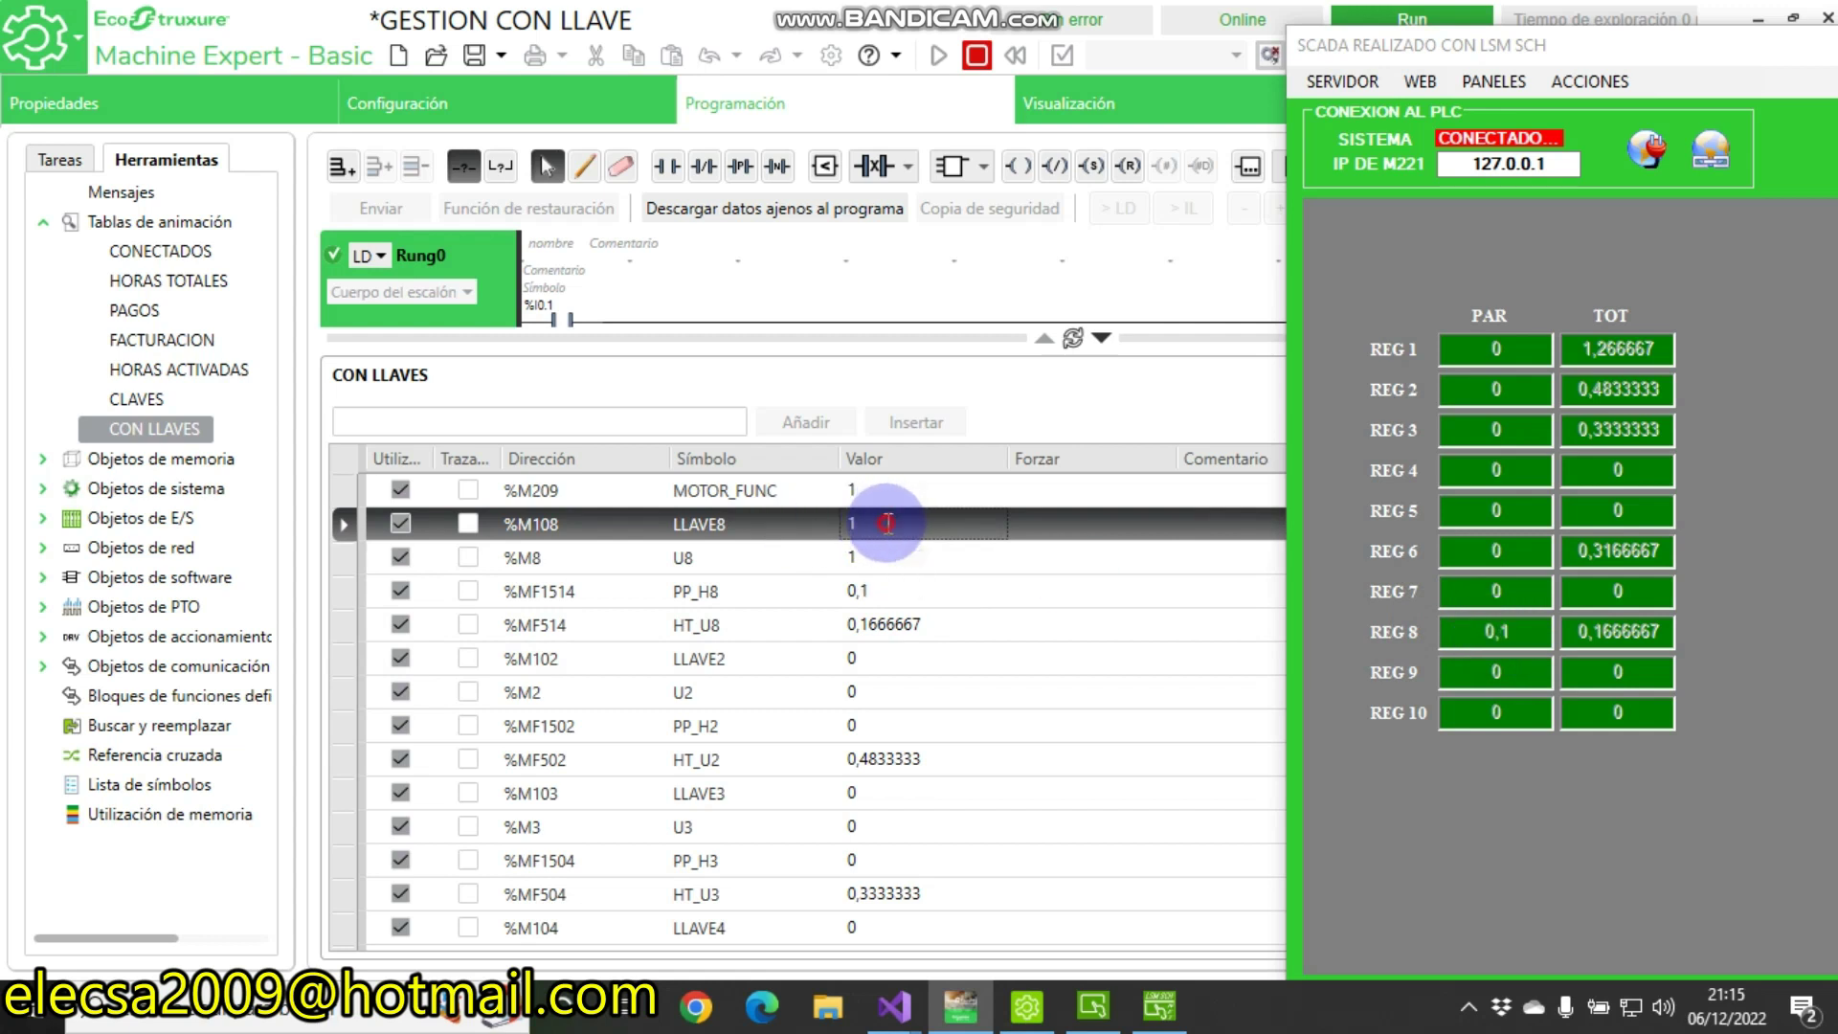
{"action": "left_click", "coordinate": [886, 523]}
{"action": "type", "text": "0"}
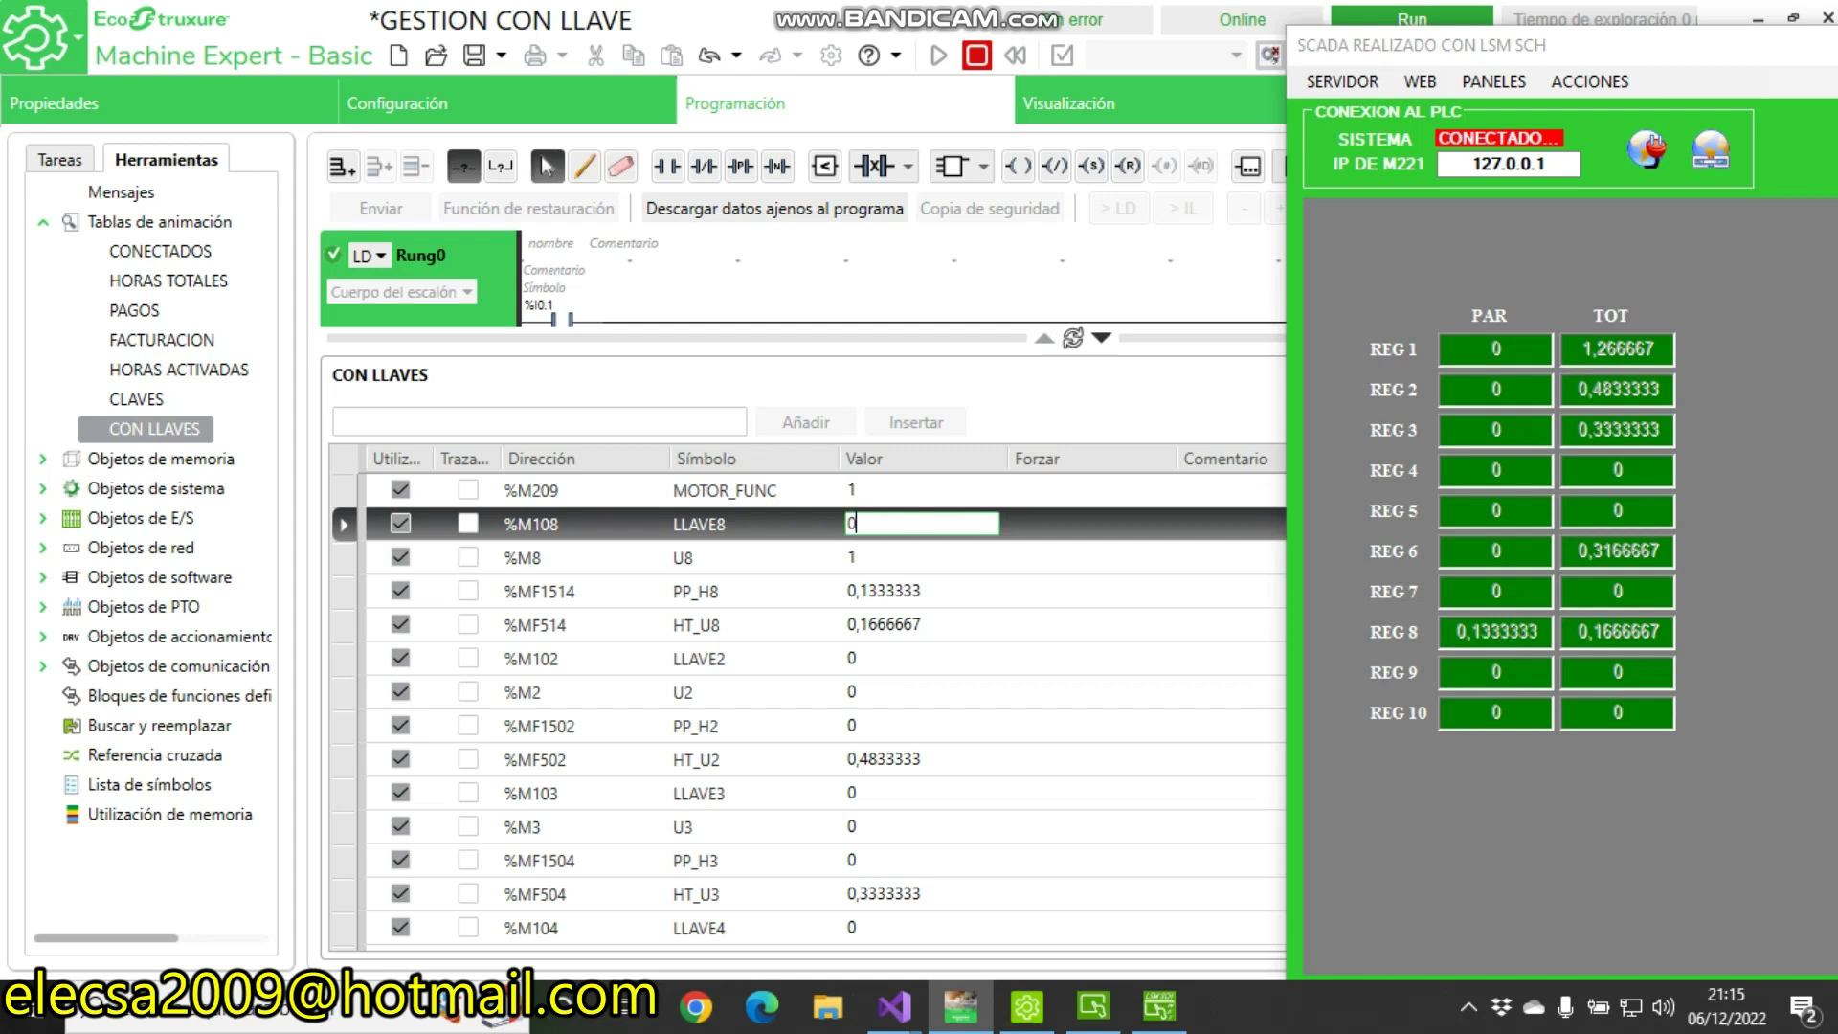
{"action": "key", "text": "Return"}
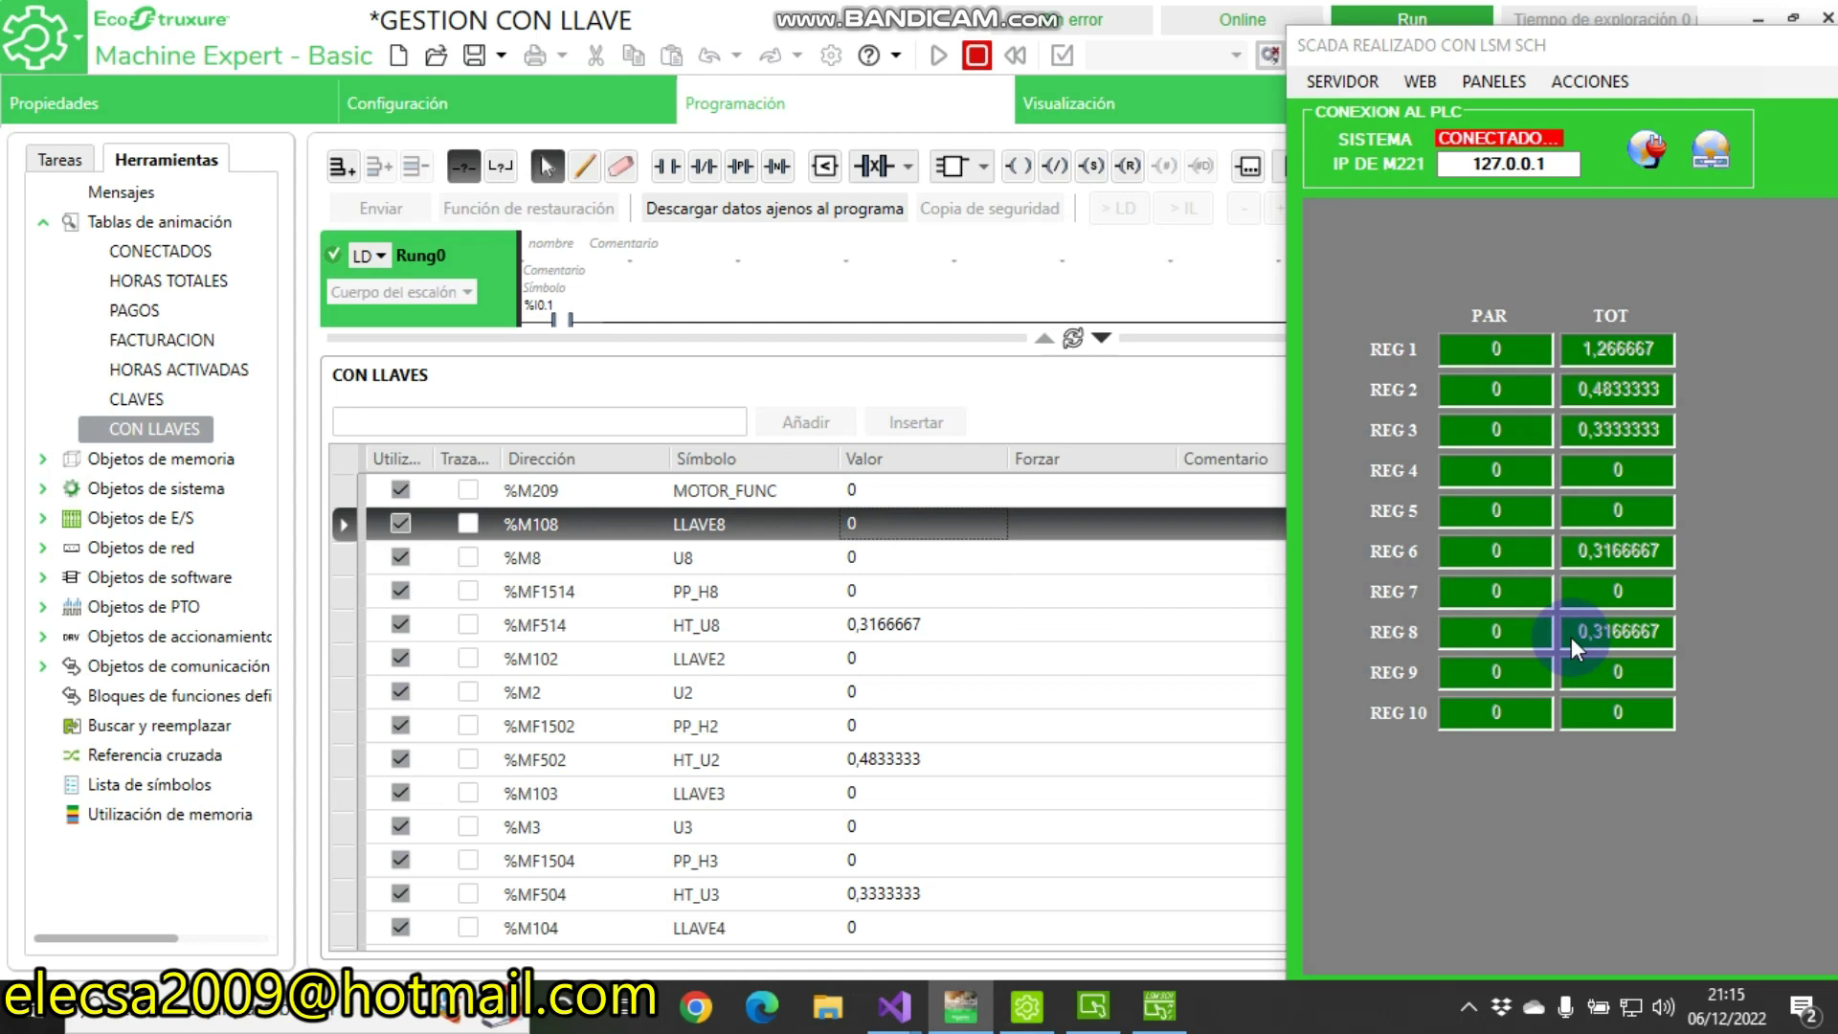
Exit the running SCADA application, confirm leaving it, and minimize the PLC programming window to return to the HTML editor
{"action": "left_click_drag", "start_coordinate": [1629, 54], "coordinate": [318, 204]}
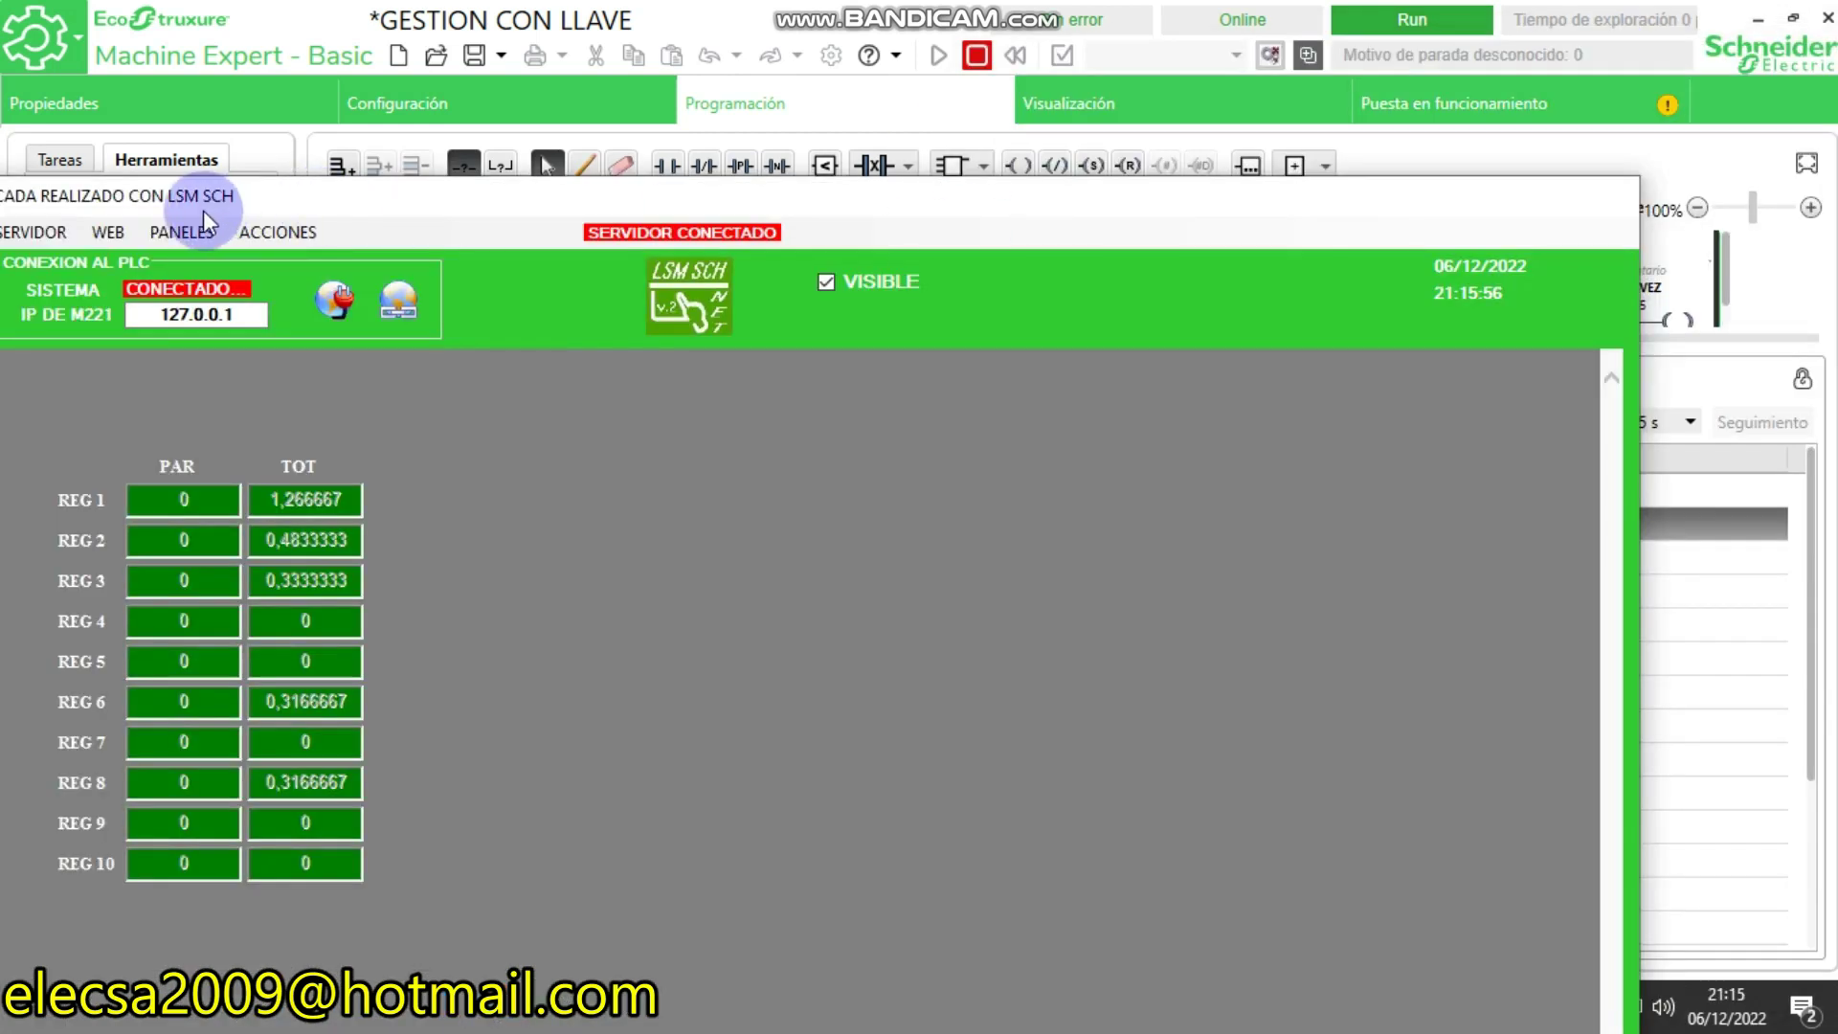
{"action": "left_click", "coordinate": [272, 234]}
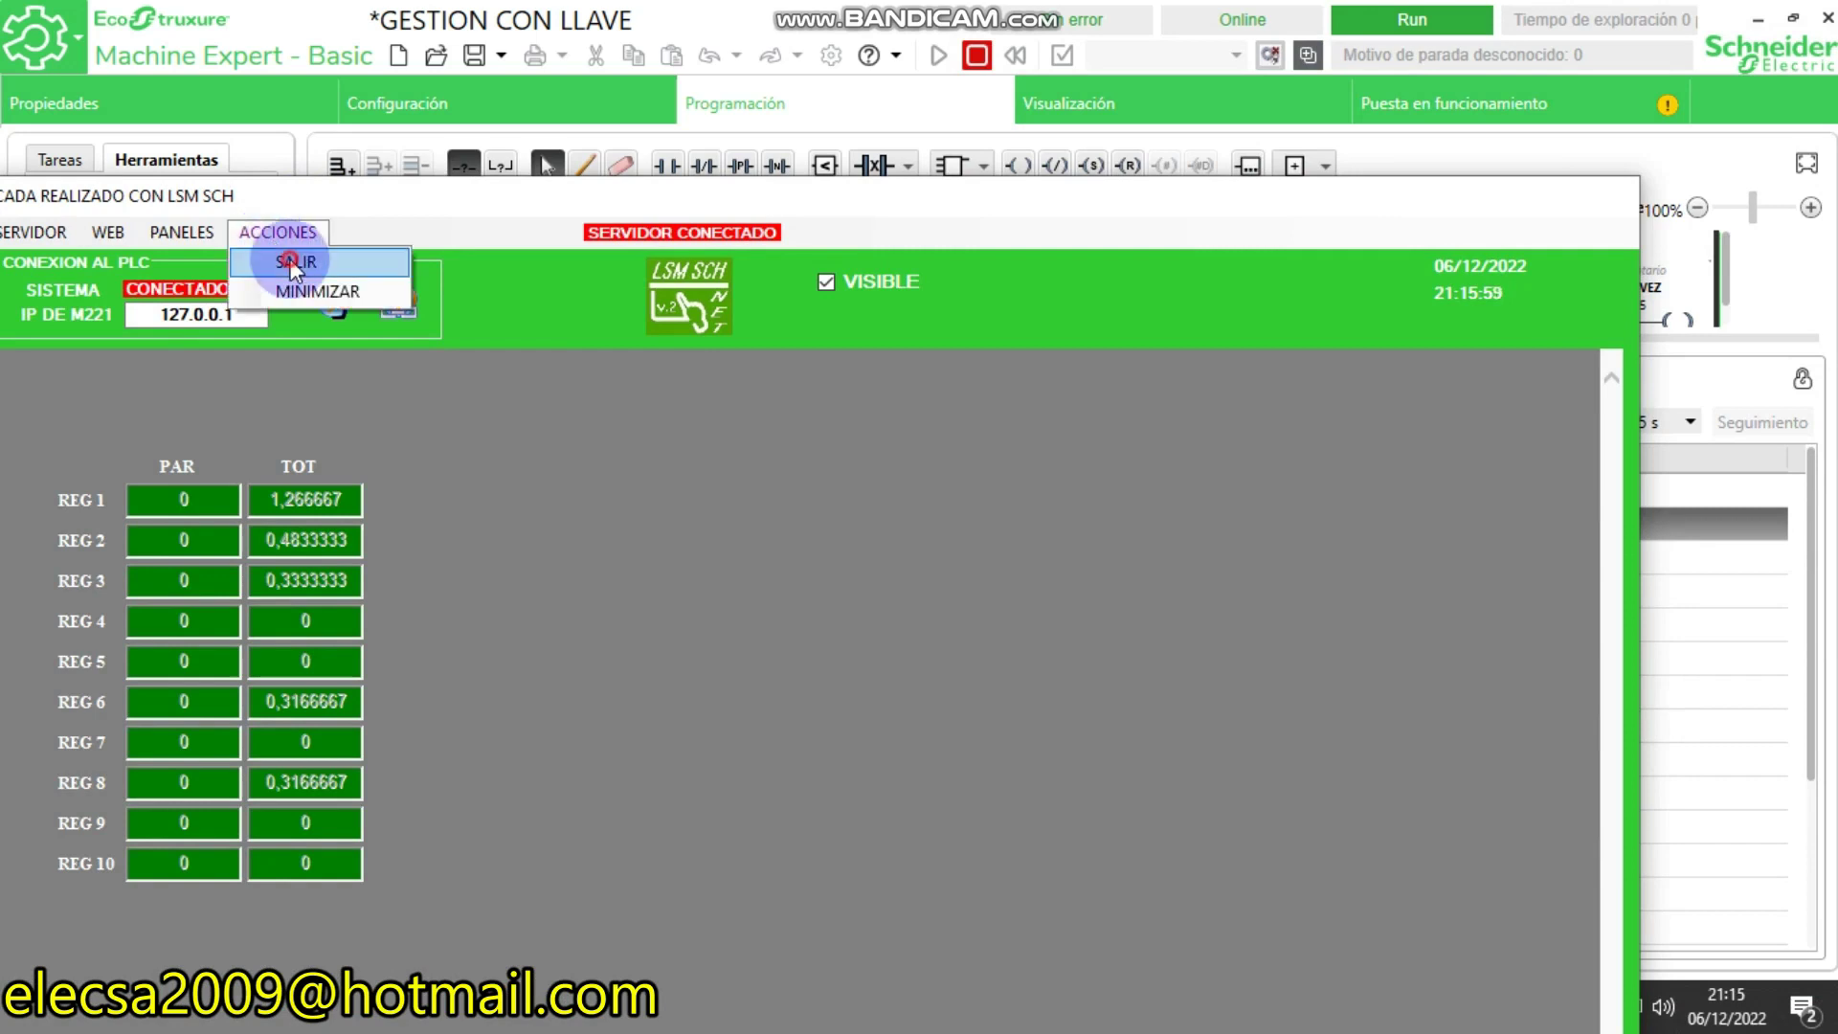
{"action": "left_click", "coordinate": [292, 262]}
{"action": "left_click", "coordinate": [917, 600]}
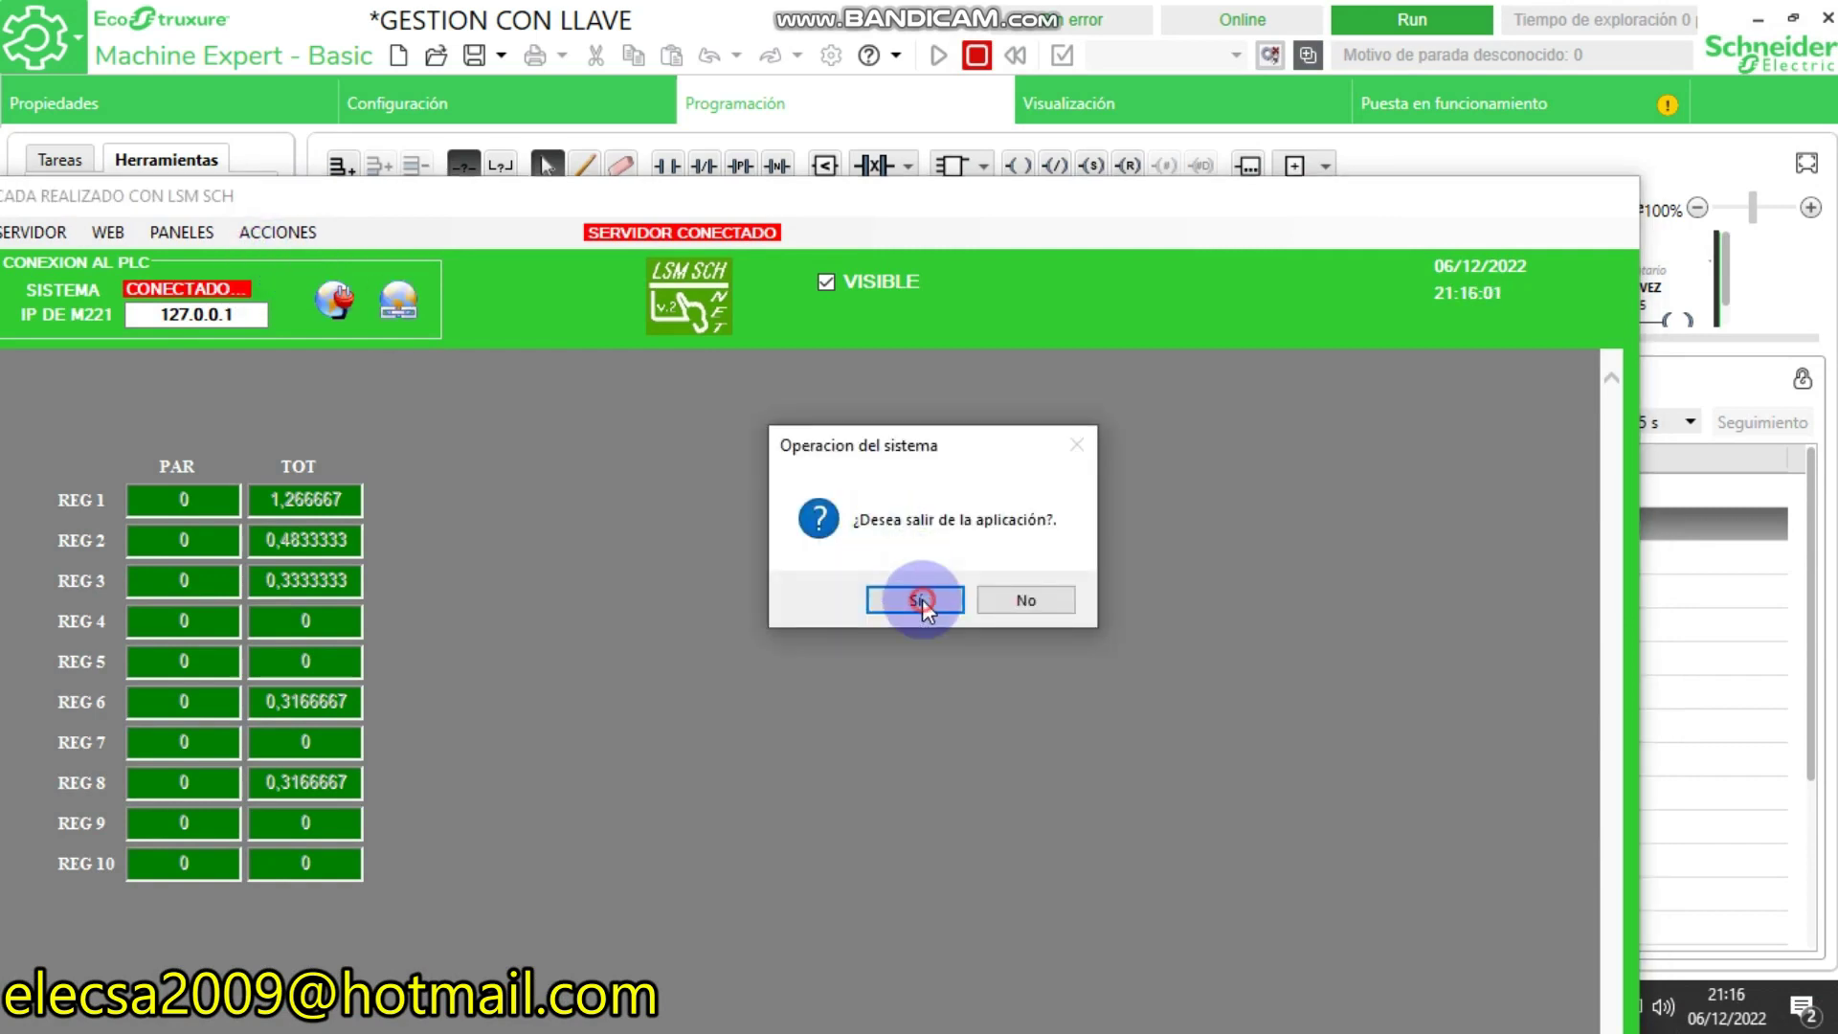
{"action": "left_click", "coordinate": [1757, 21]}
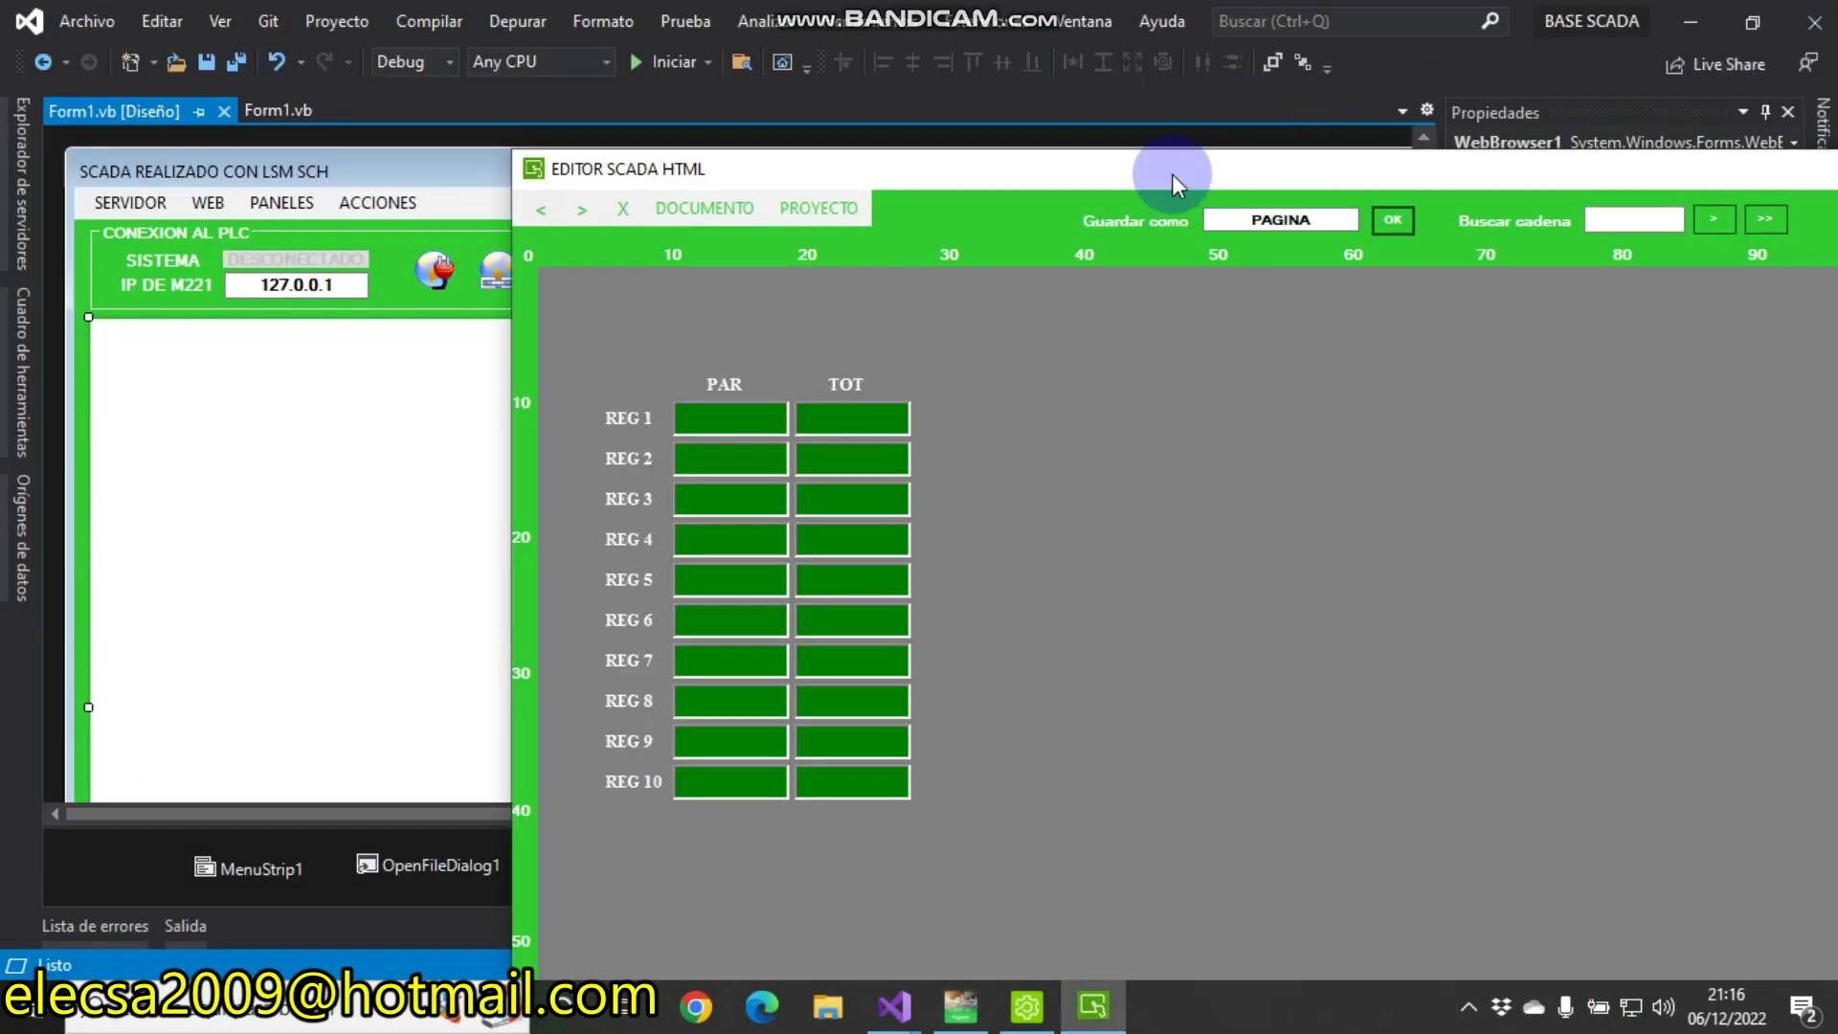
Show the page's HTML source in the SCADA editor and examine the left and top position values of the escmf508 field
{"action": "left_click_drag", "start_coordinate": [1171, 174], "coordinate": [946, 79]}
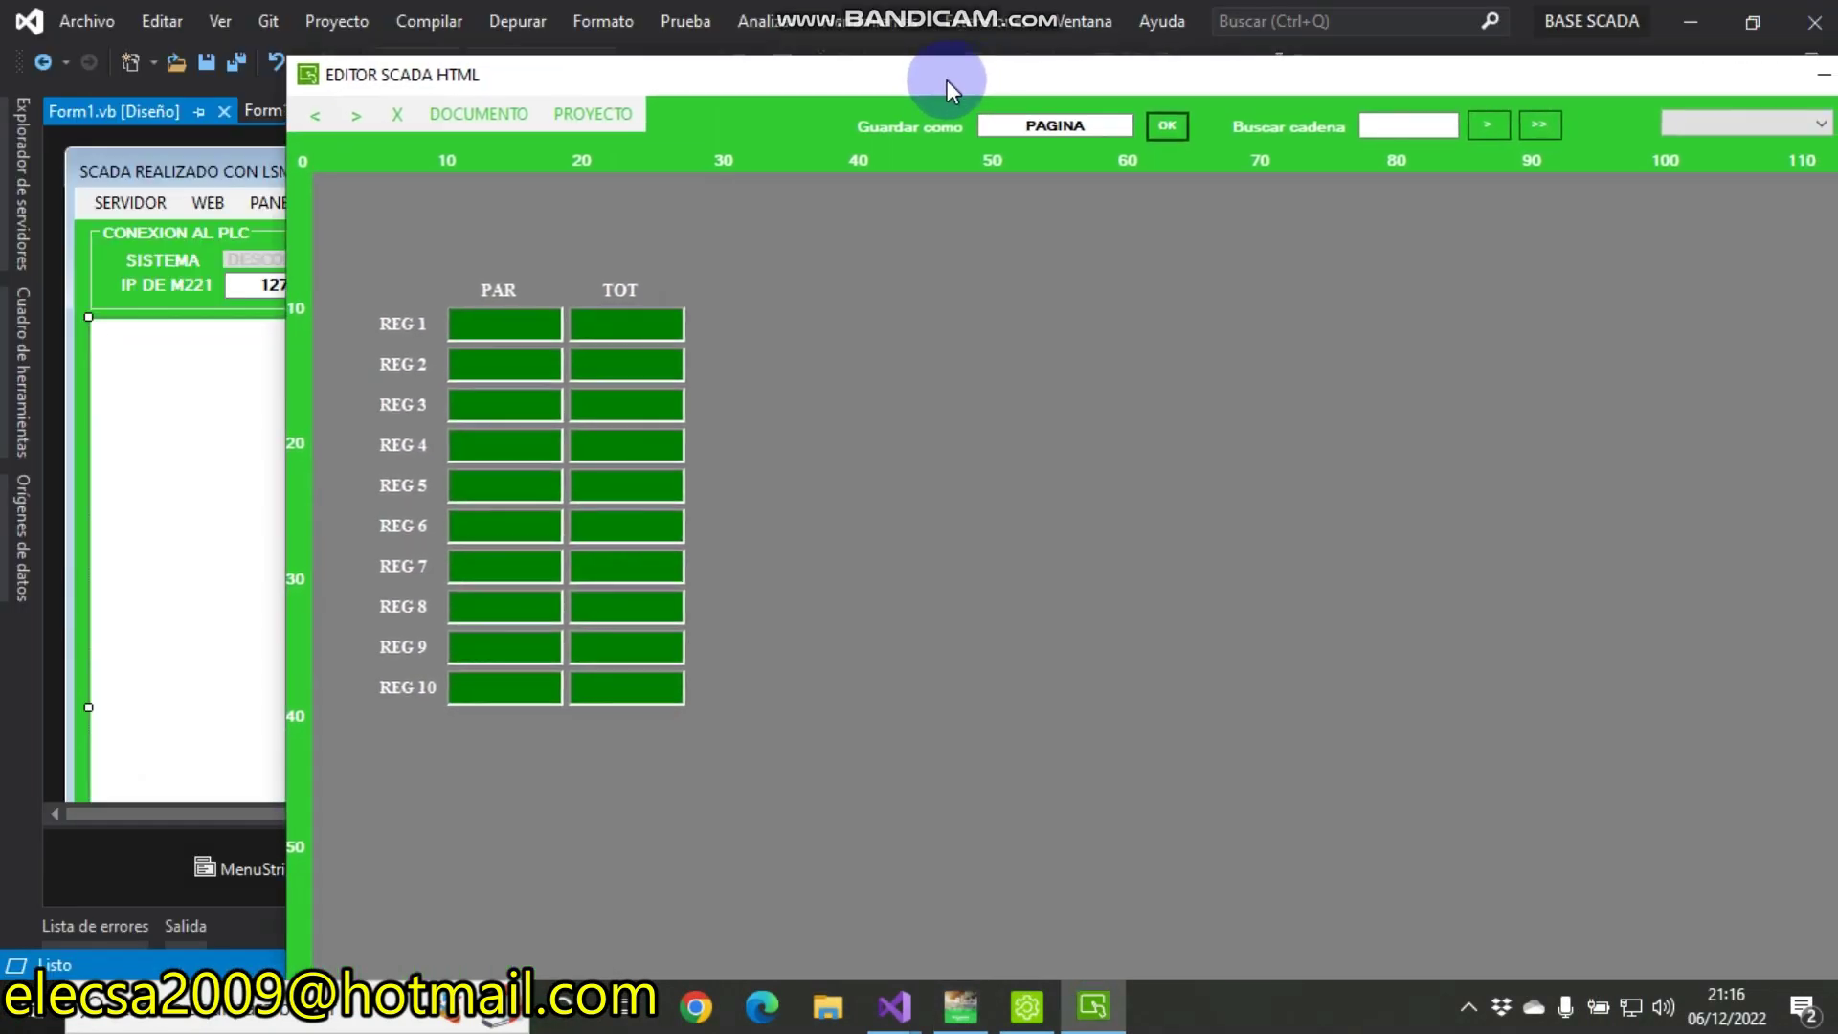
{"action": "left_click", "coordinate": [505, 113]}
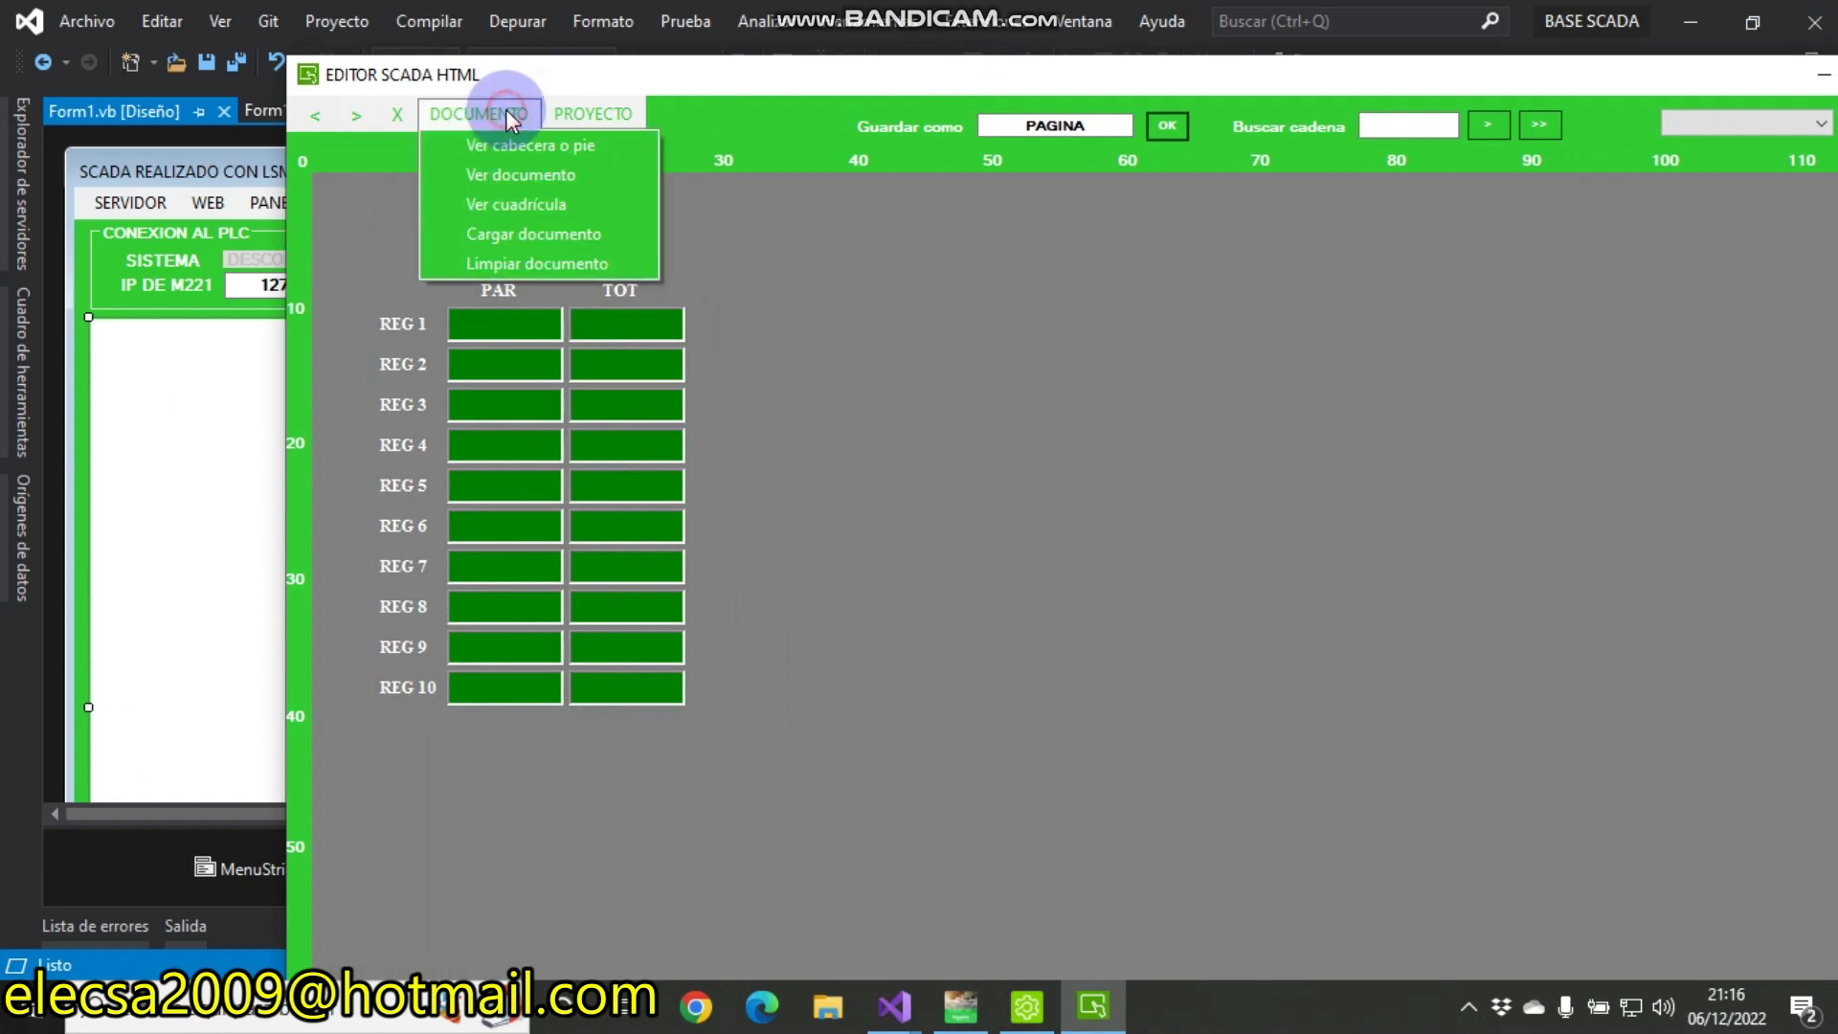
{"action": "left_click", "coordinate": [508, 168]}
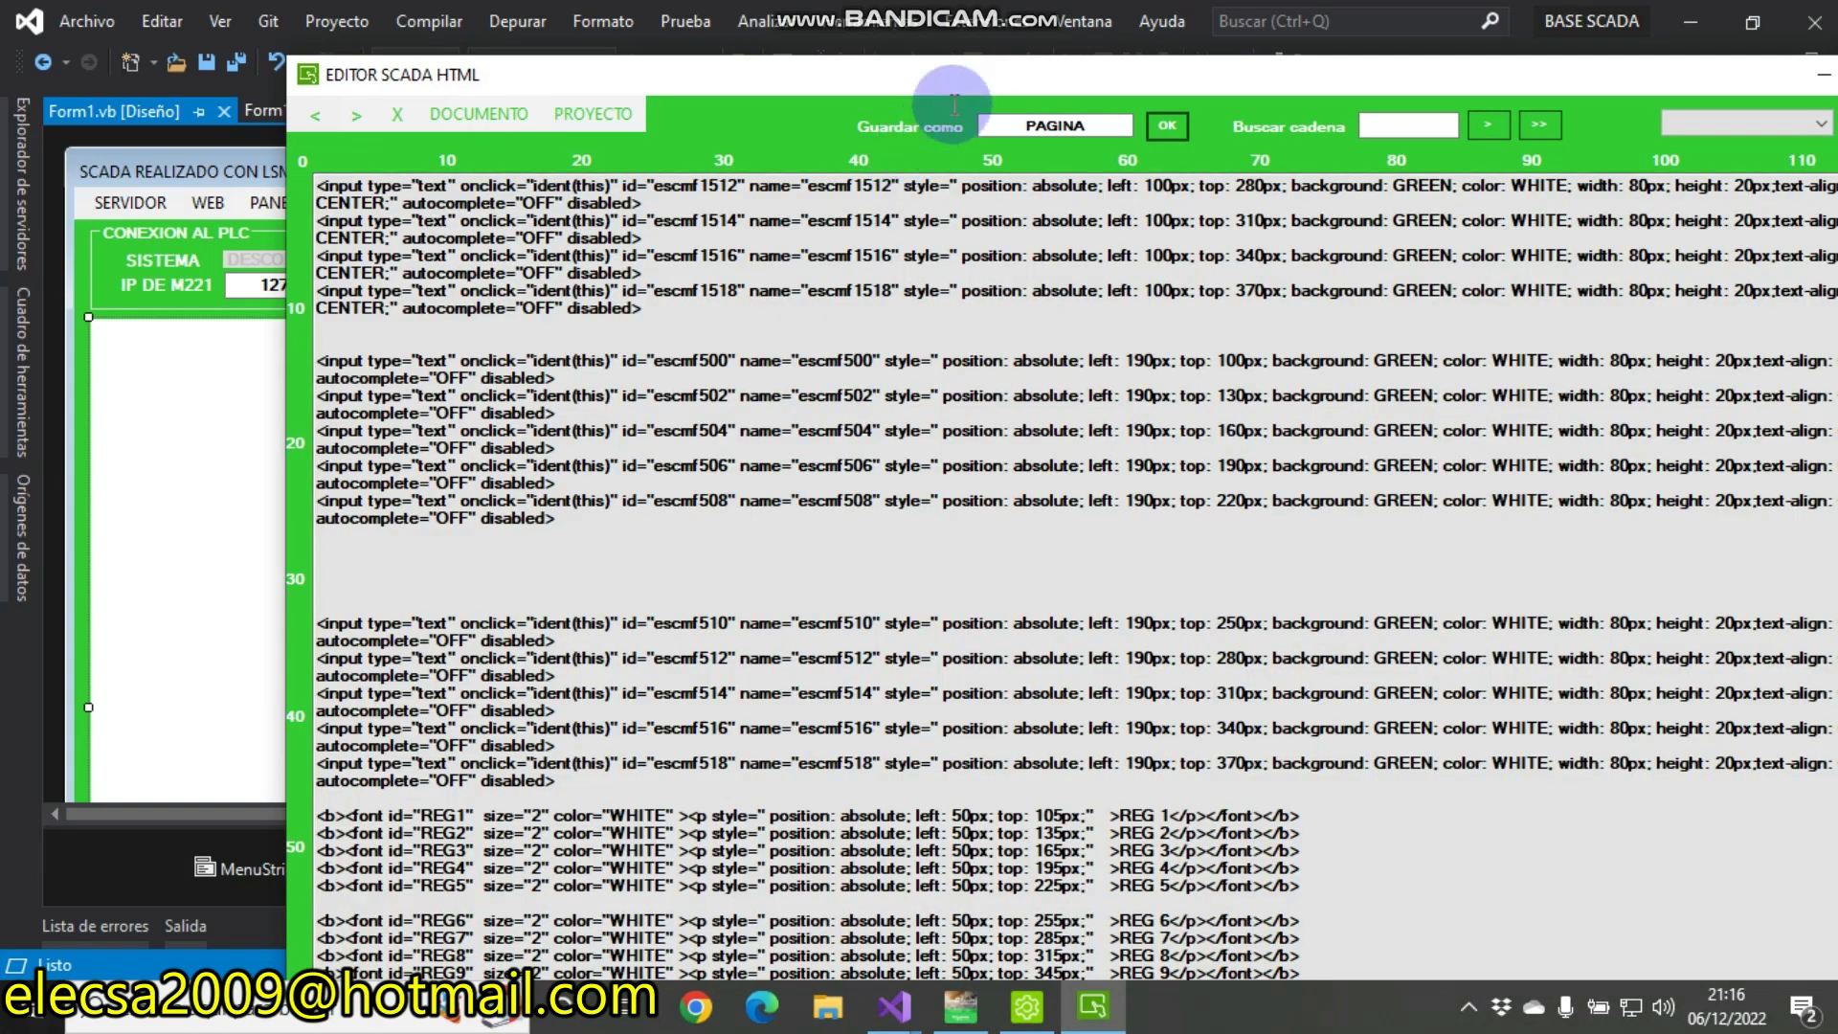
{"action": "left_click_drag", "start_coordinate": [978, 82], "coordinate": [788, 49]}
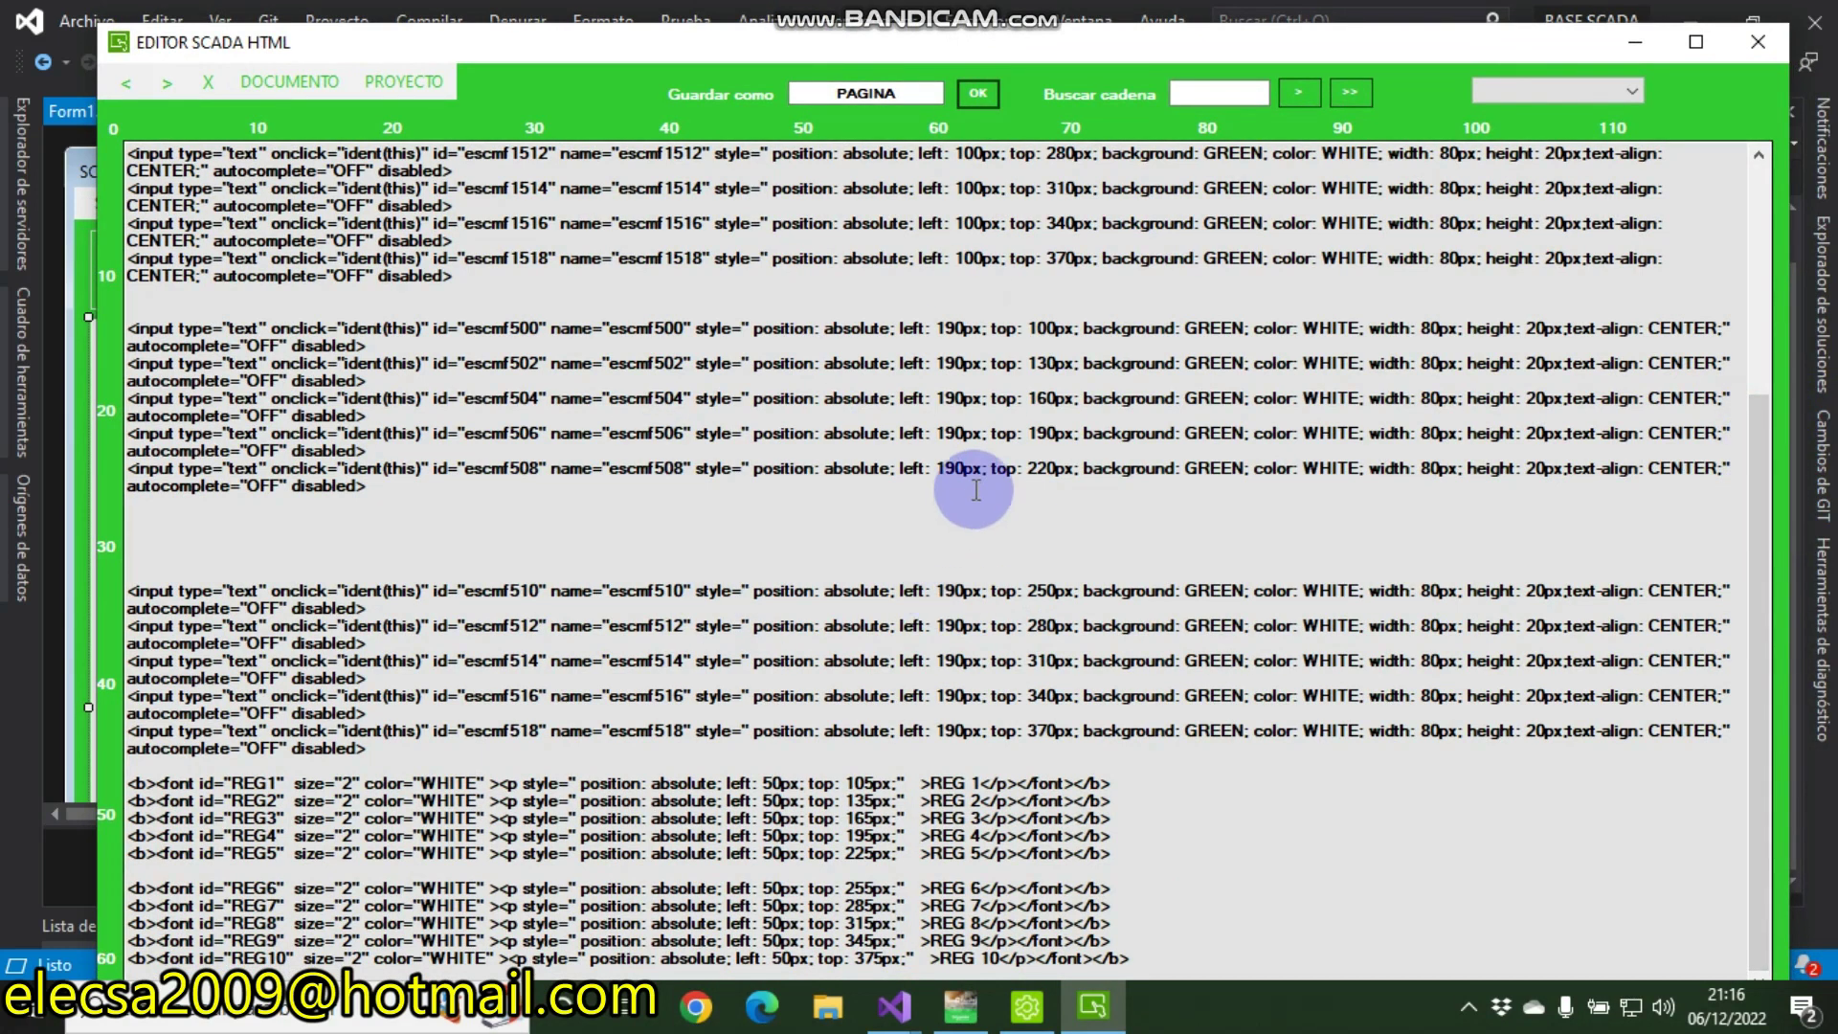
{"action": "left_click_drag", "start_coordinate": [965, 469], "coordinate": [935, 469]}
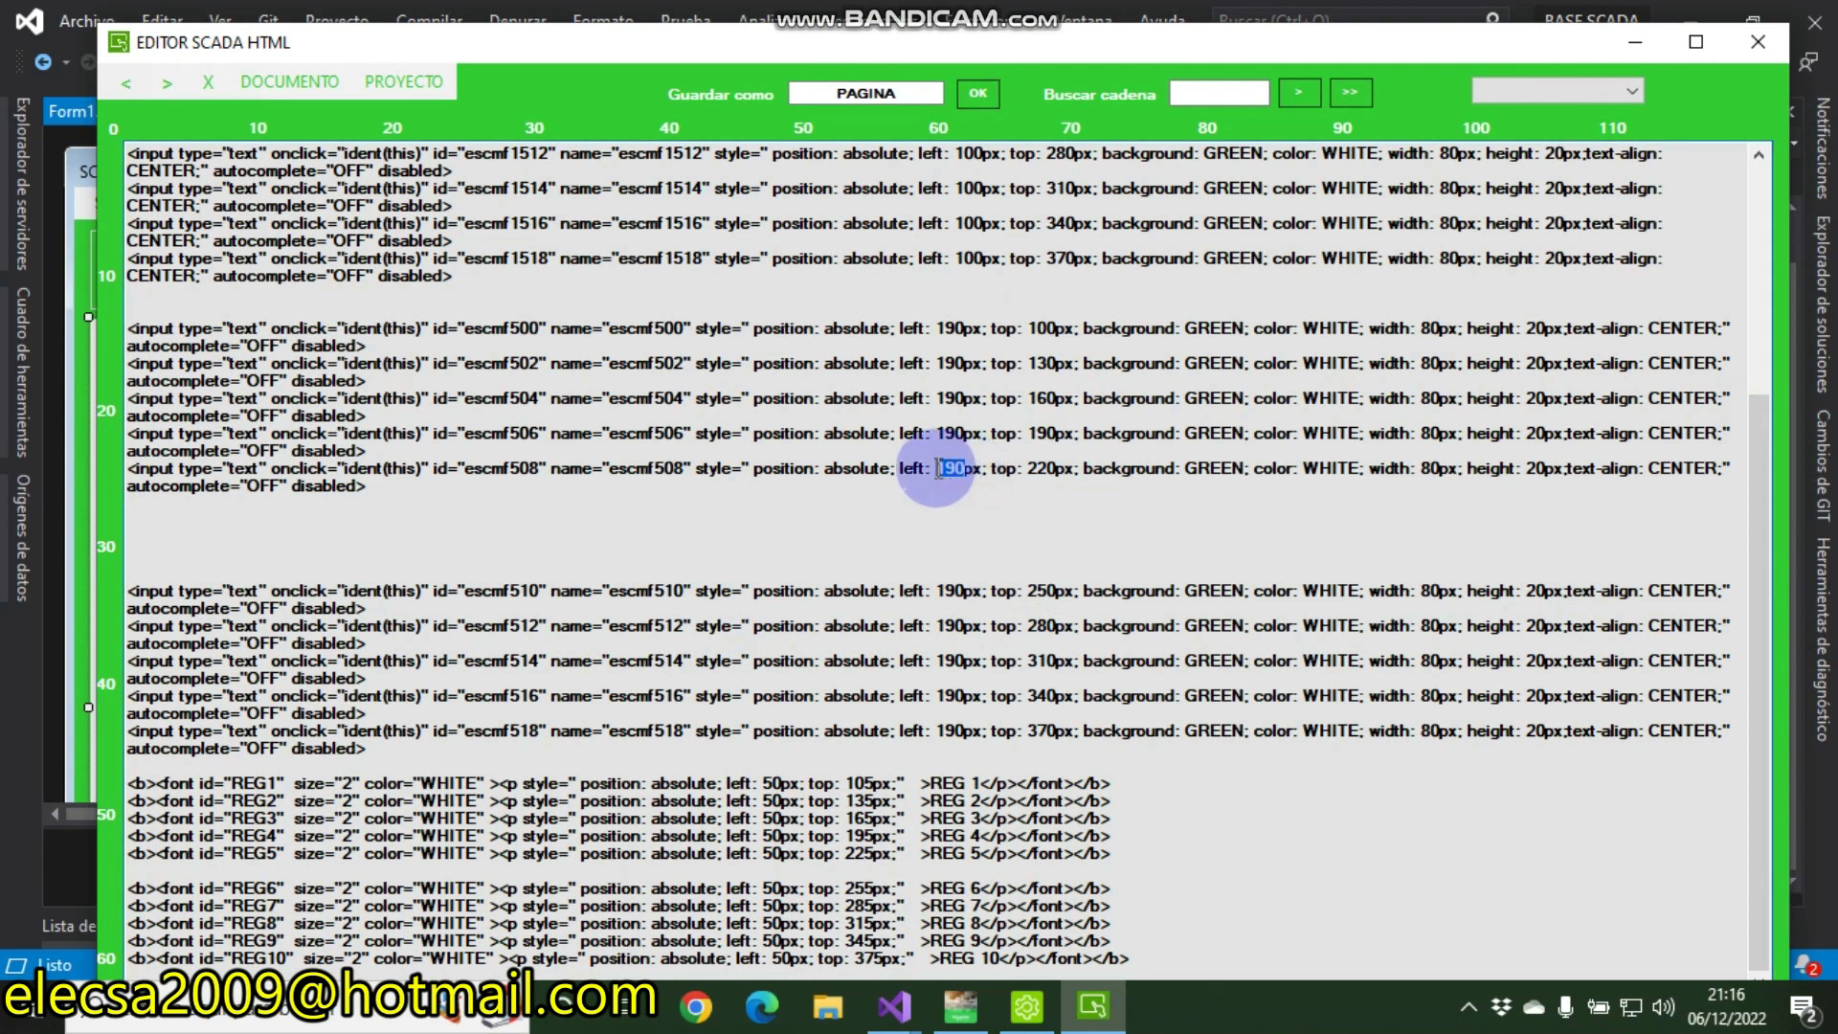
{"action": "left_click_drag", "start_coordinate": [1060, 468], "coordinate": [1029, 468]}
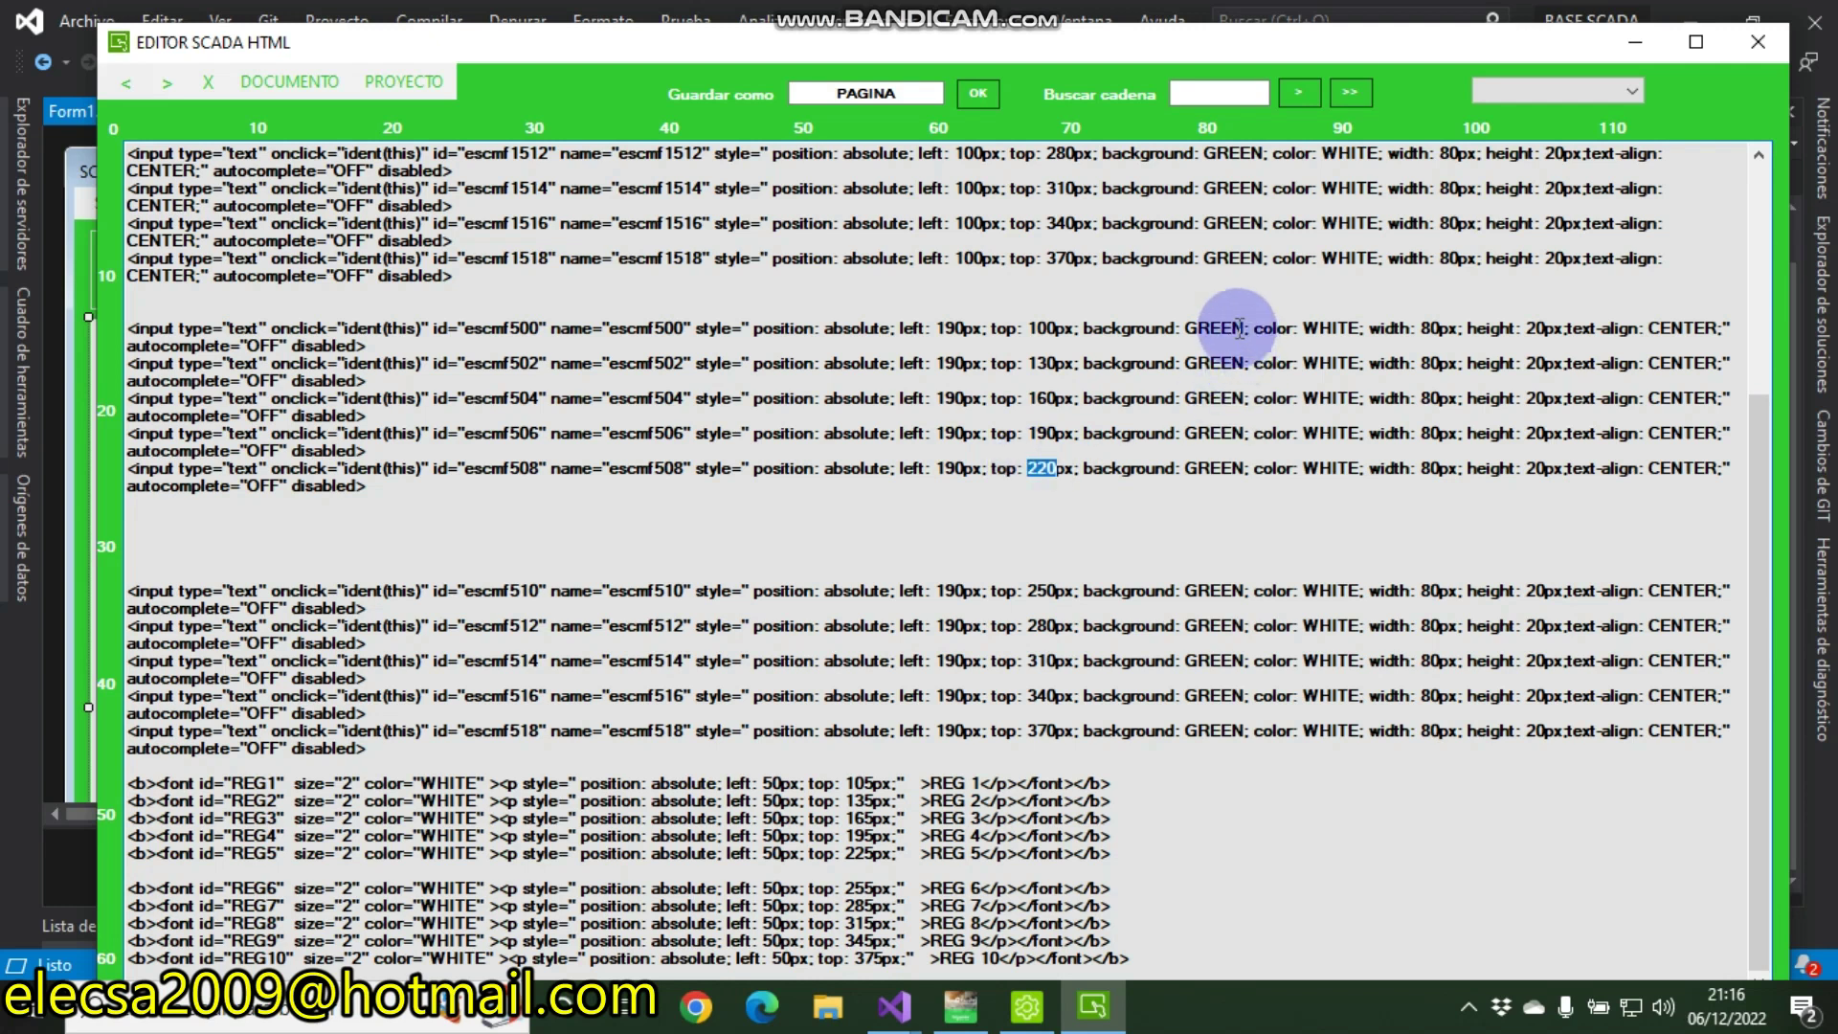
Change the escmf502 field's background to RED and its text color to BLACK in the HTML source
{"action": "left_click_drag", "start_coordinate": [1244, 364], "coordinate": [1189, 363]}
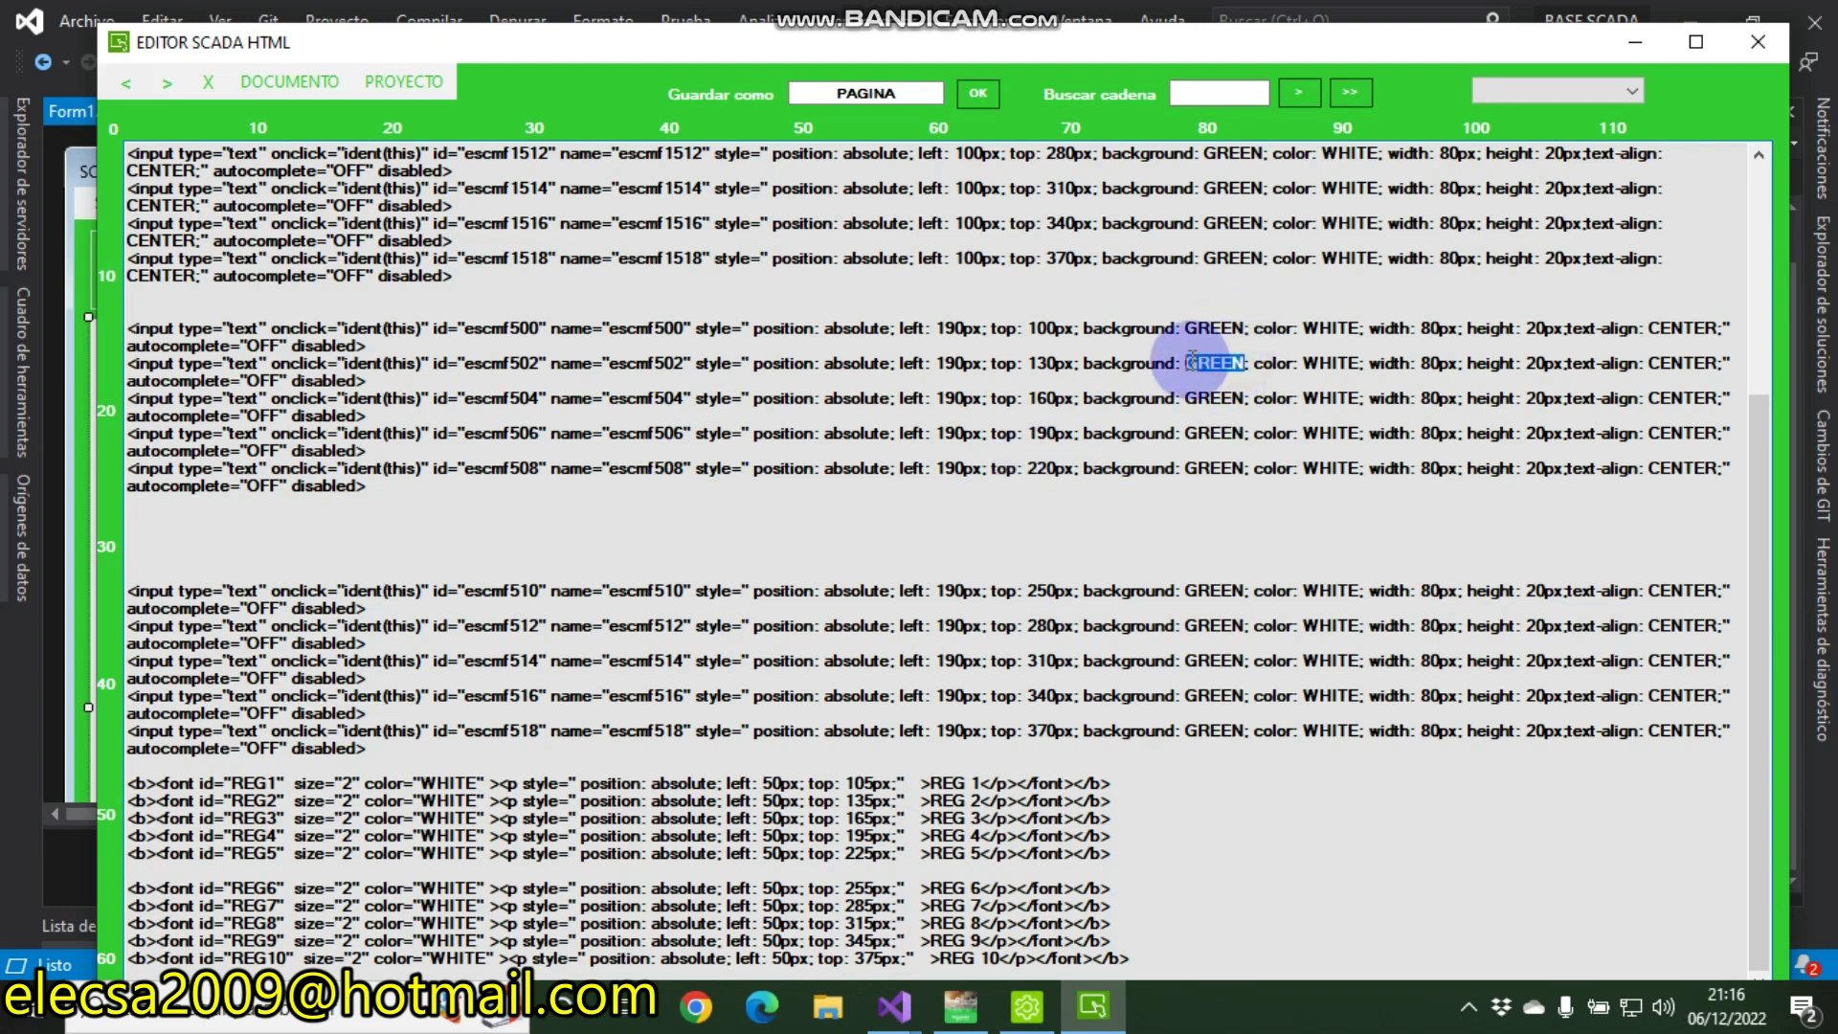
{"action": "type", "text": "RES"}
{"action": "key", "text": "BackSpace"}
{"action": "type", "text": "D"}
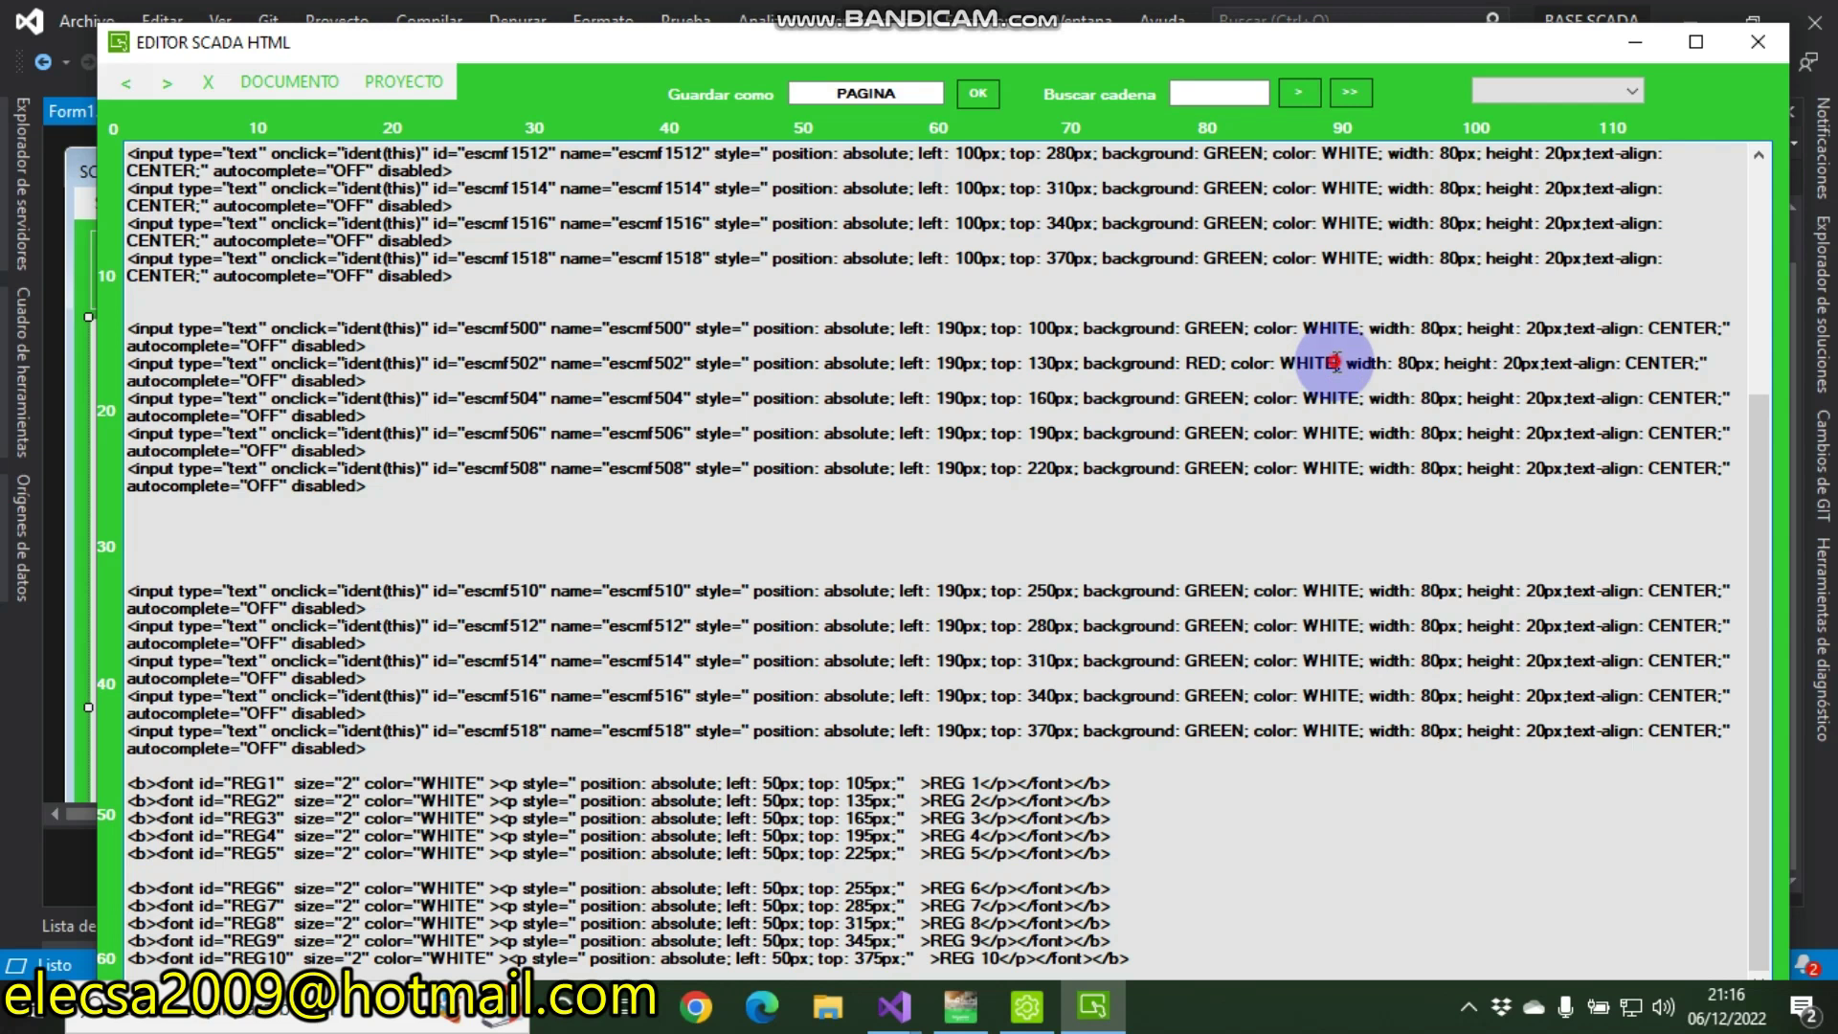
{"action": "left_click_drag", "start_coordinate": [1335, 364], "coordinate": [1283, 363]}
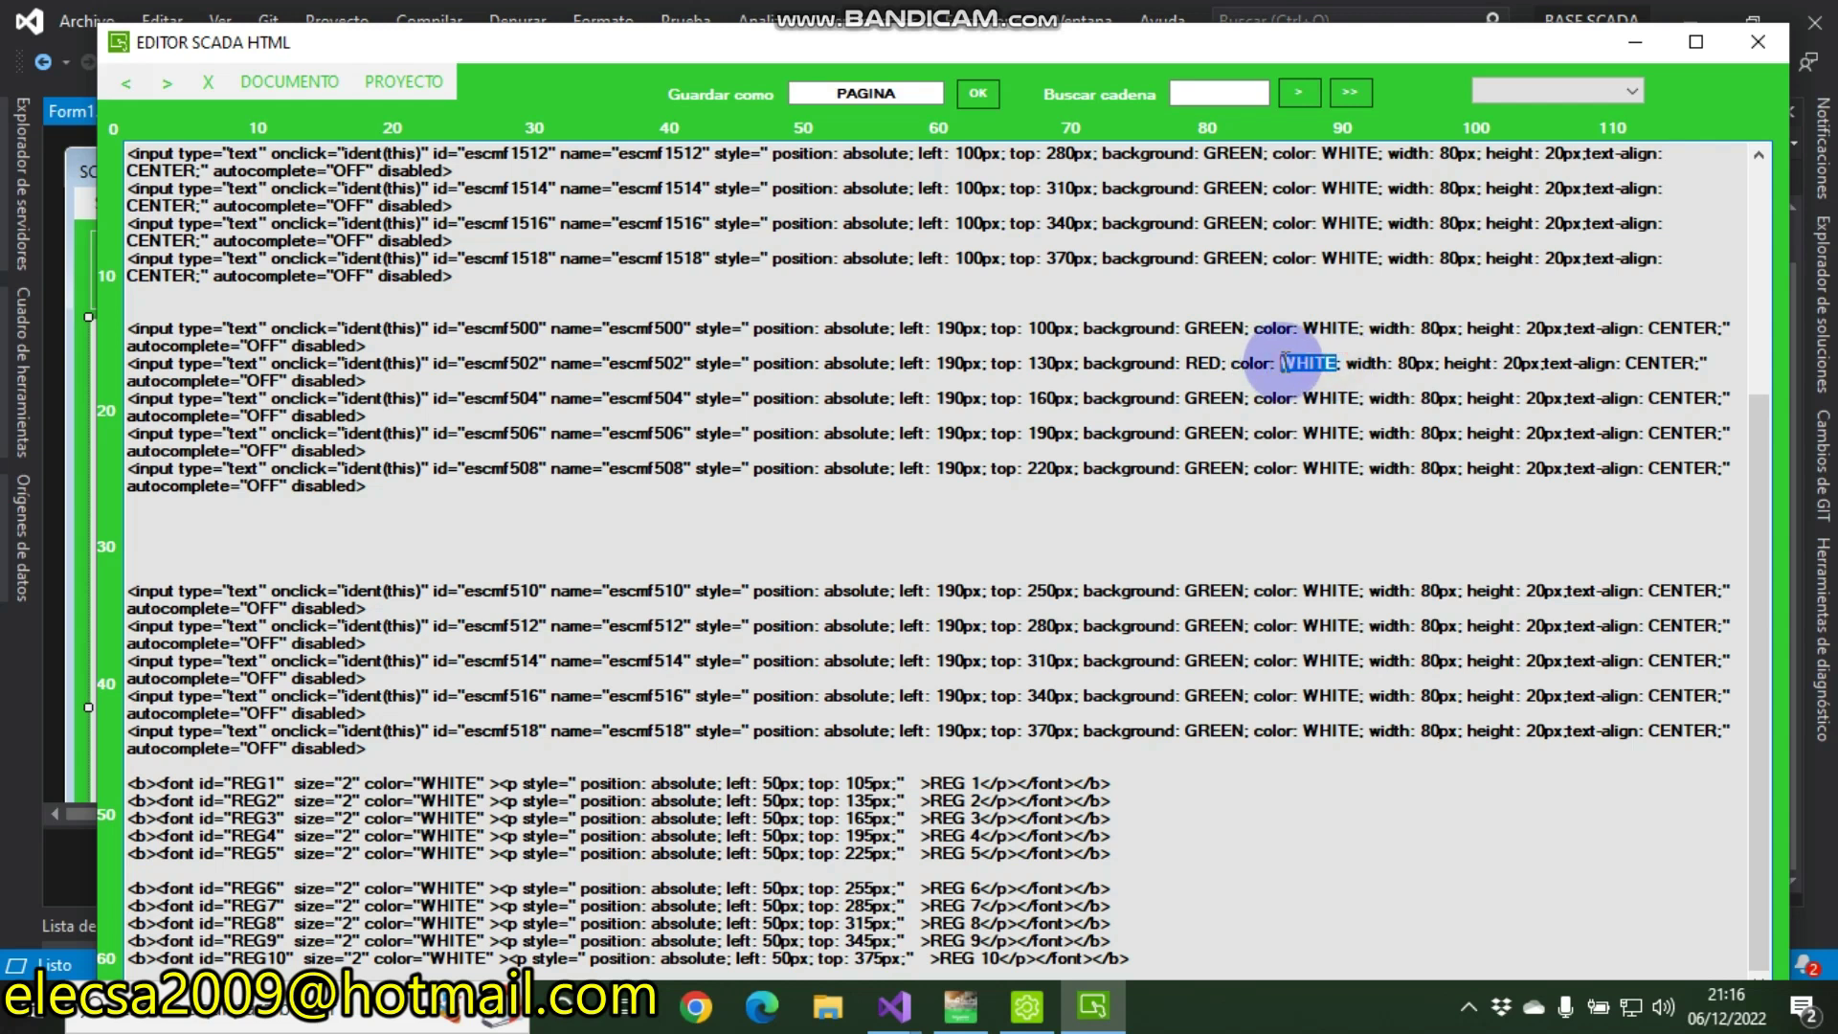
{"action": "type", "text": "BLACK"}
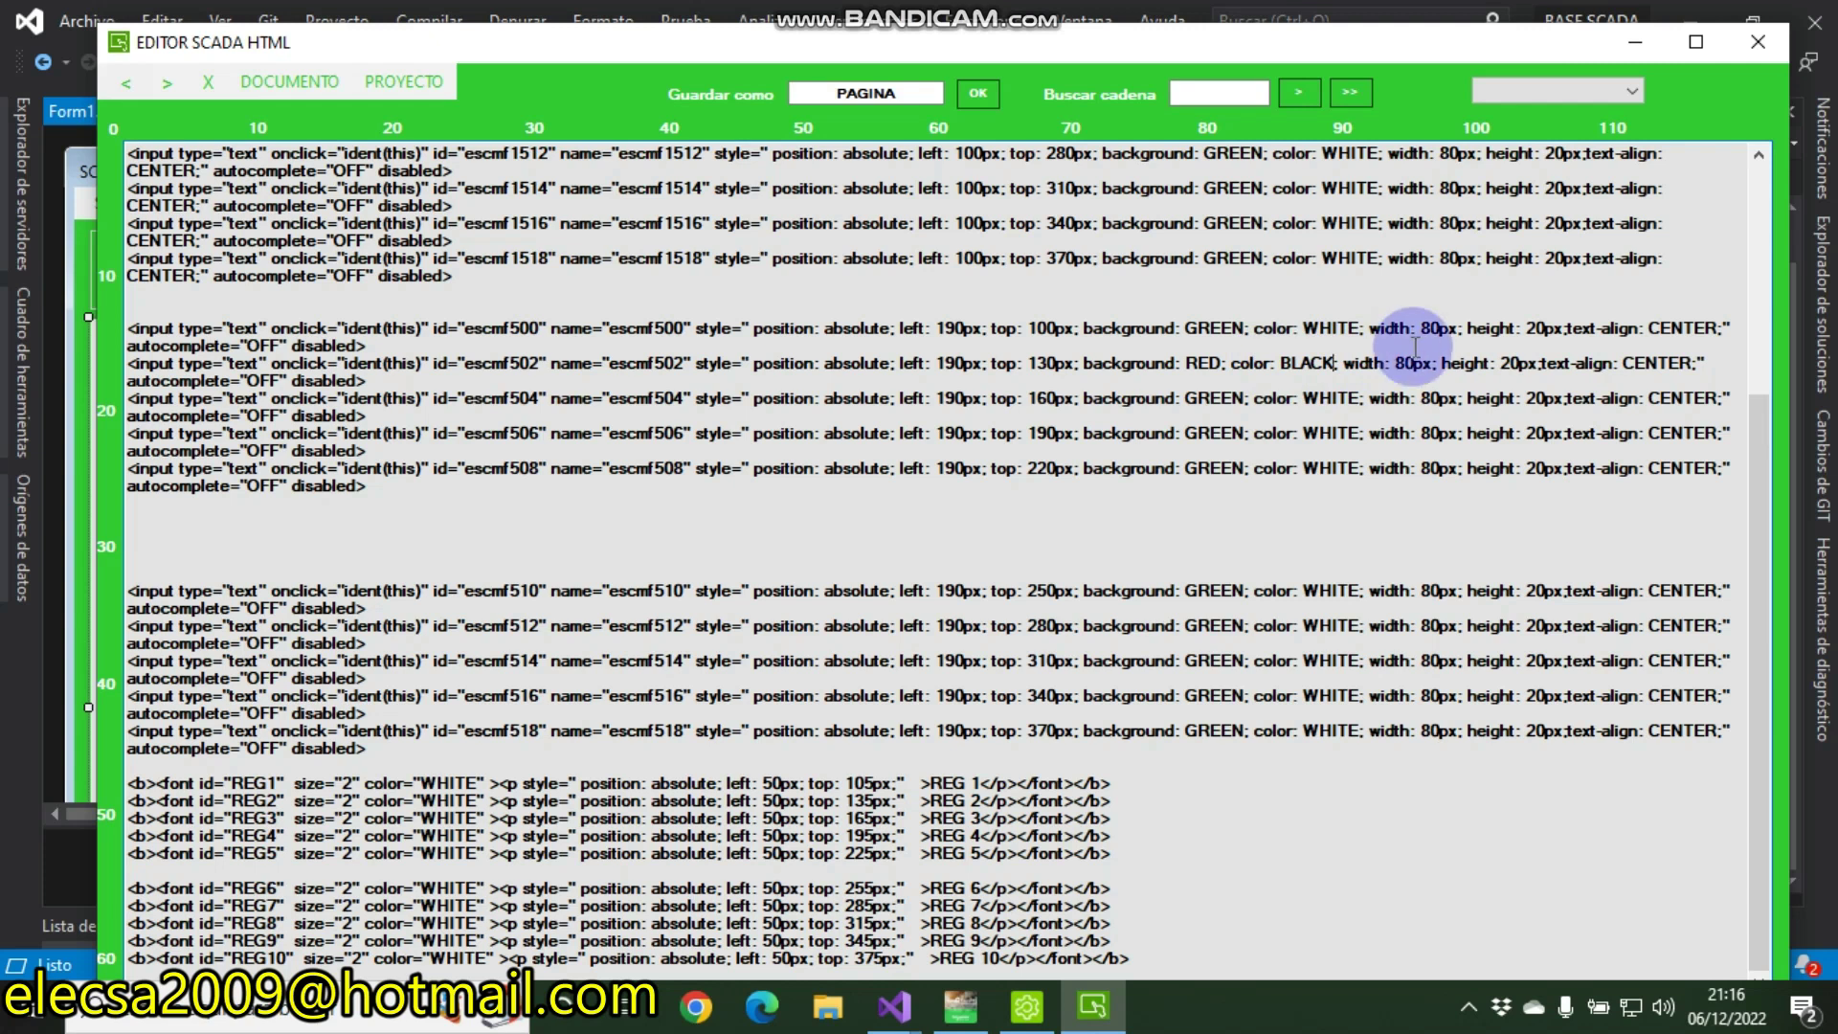
Return to the page preview and load the edited document into it to check the REG 2 TOT field
{"action": "left_click", "coordinate": [279, 84]}
{"action": "left_click", "coordinate": [314, 146]}
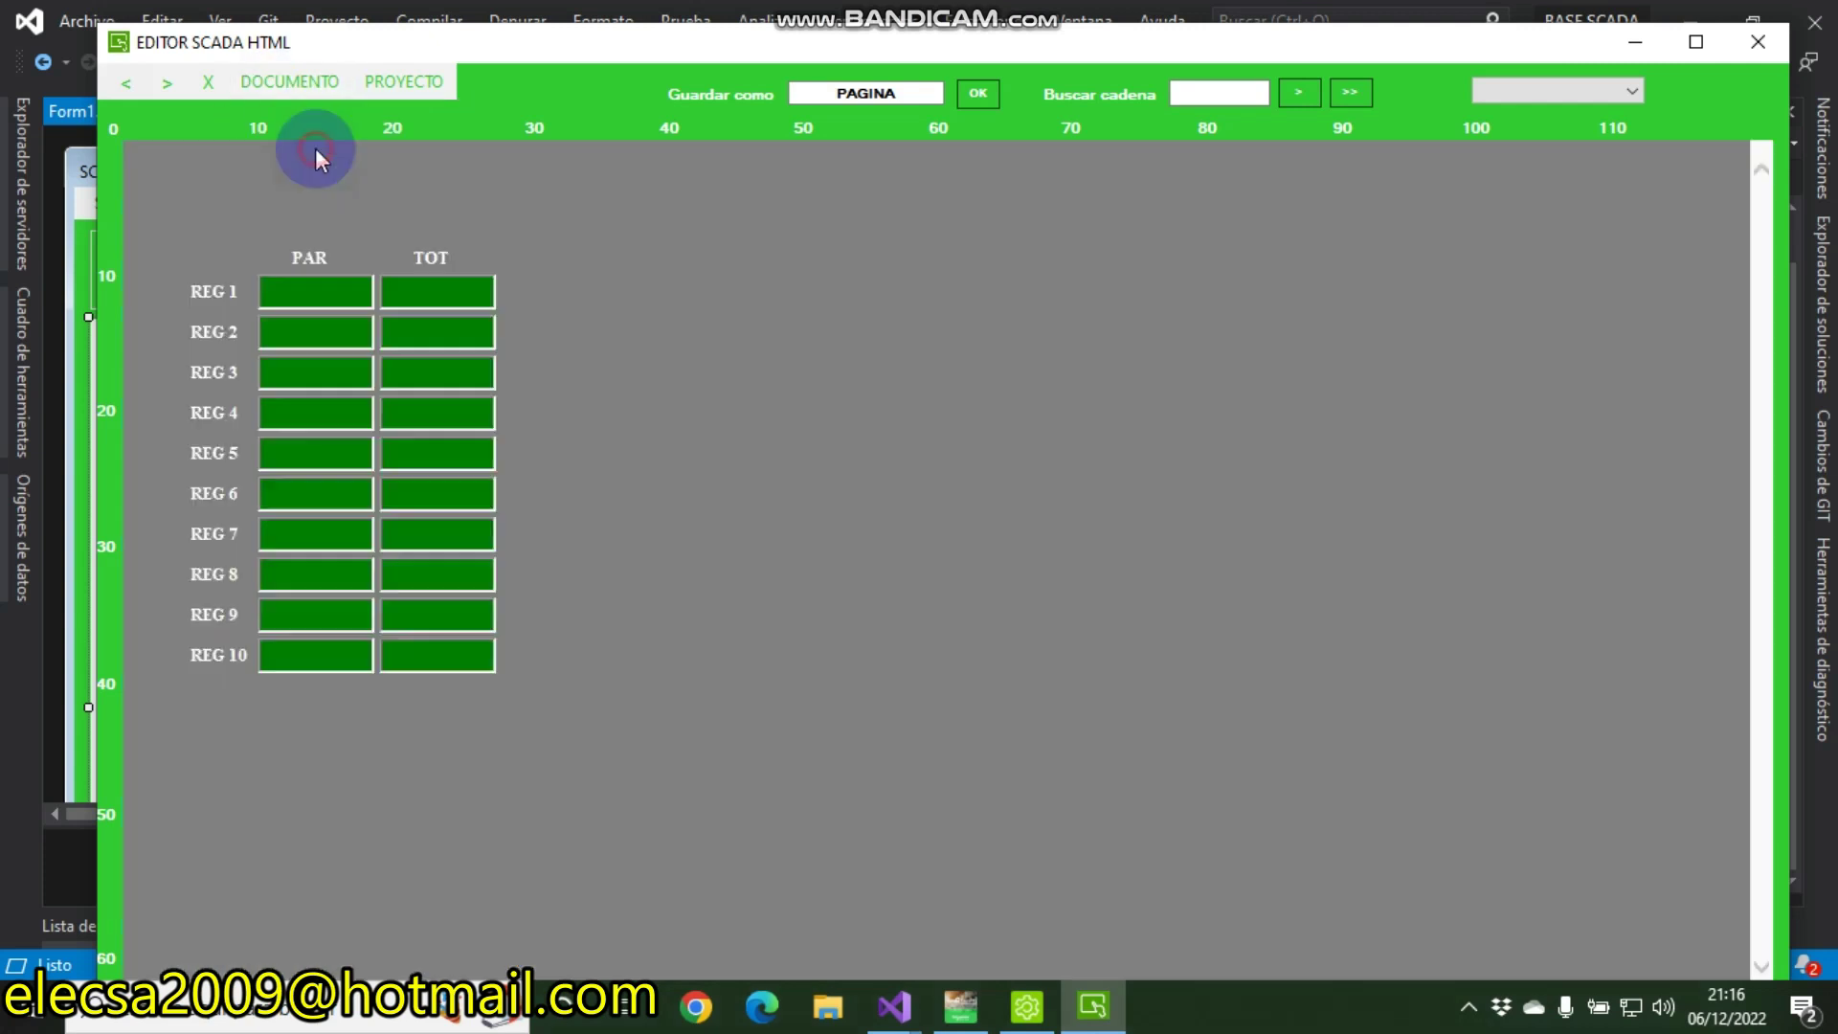
{"action": "left_click", "coordinate": [292, 86]}
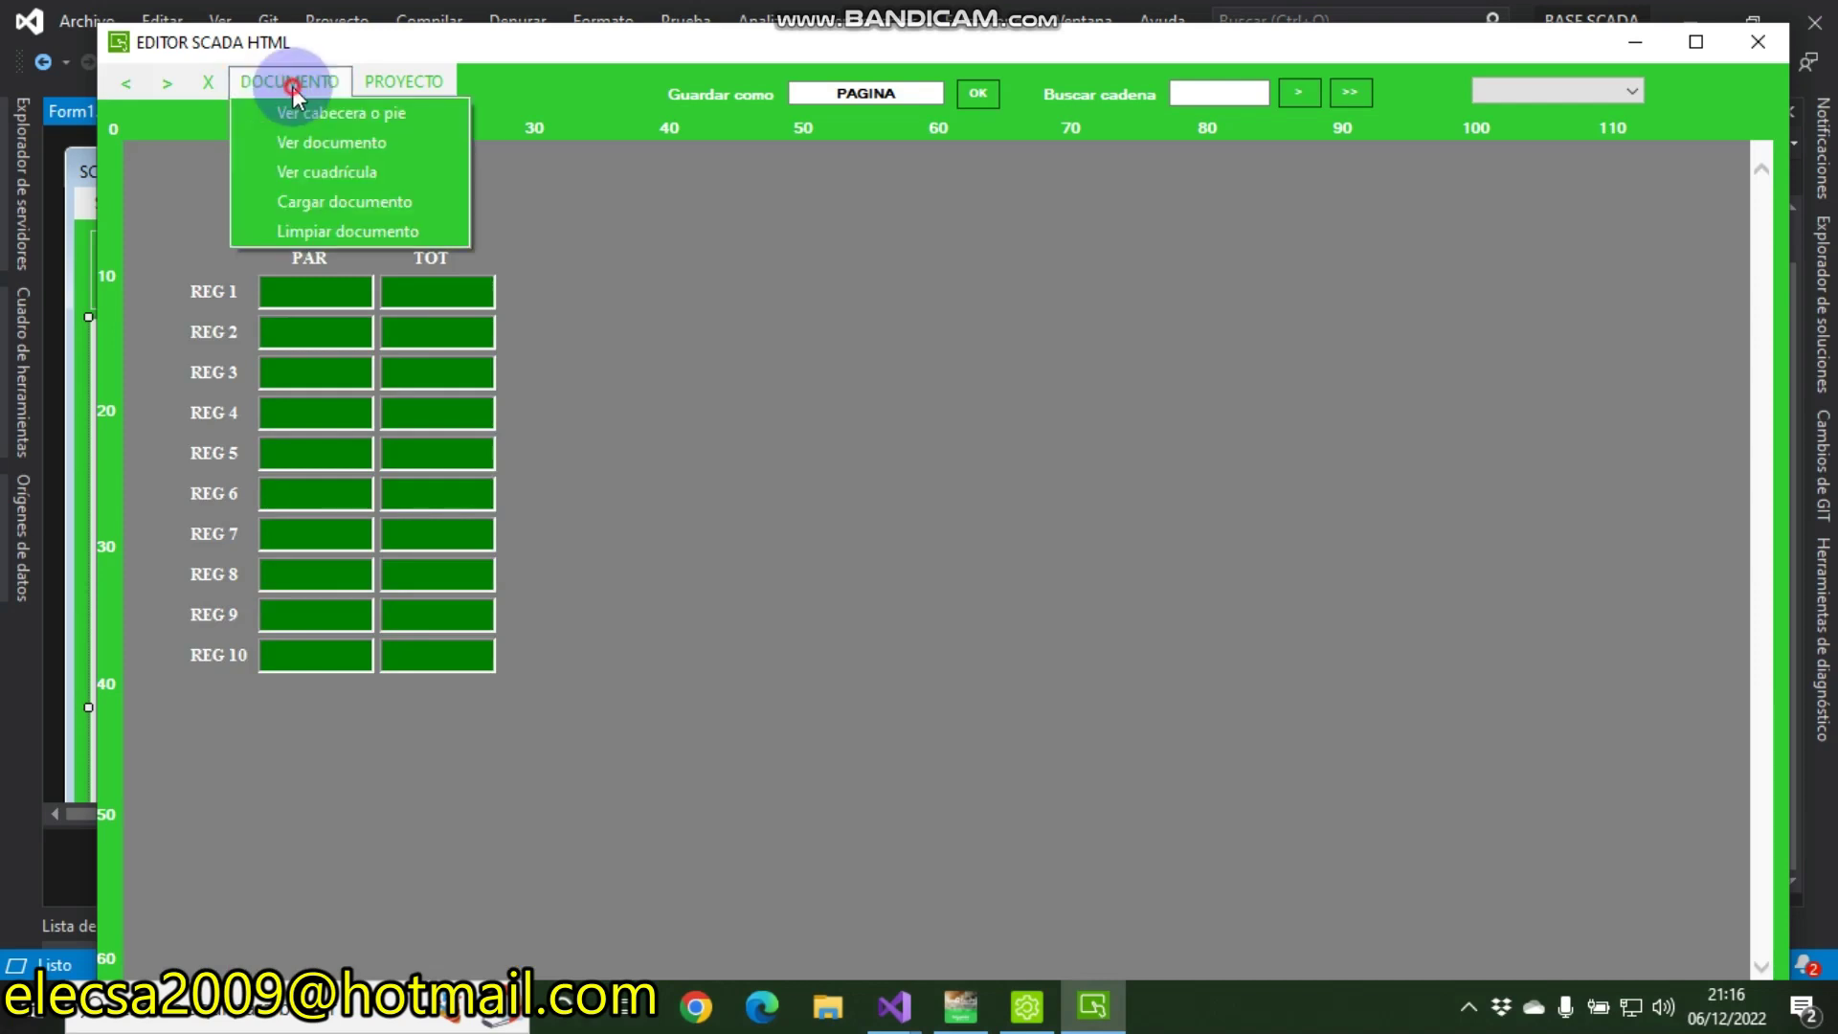
{"action": "left_click", "coordinate": [330, 192]}
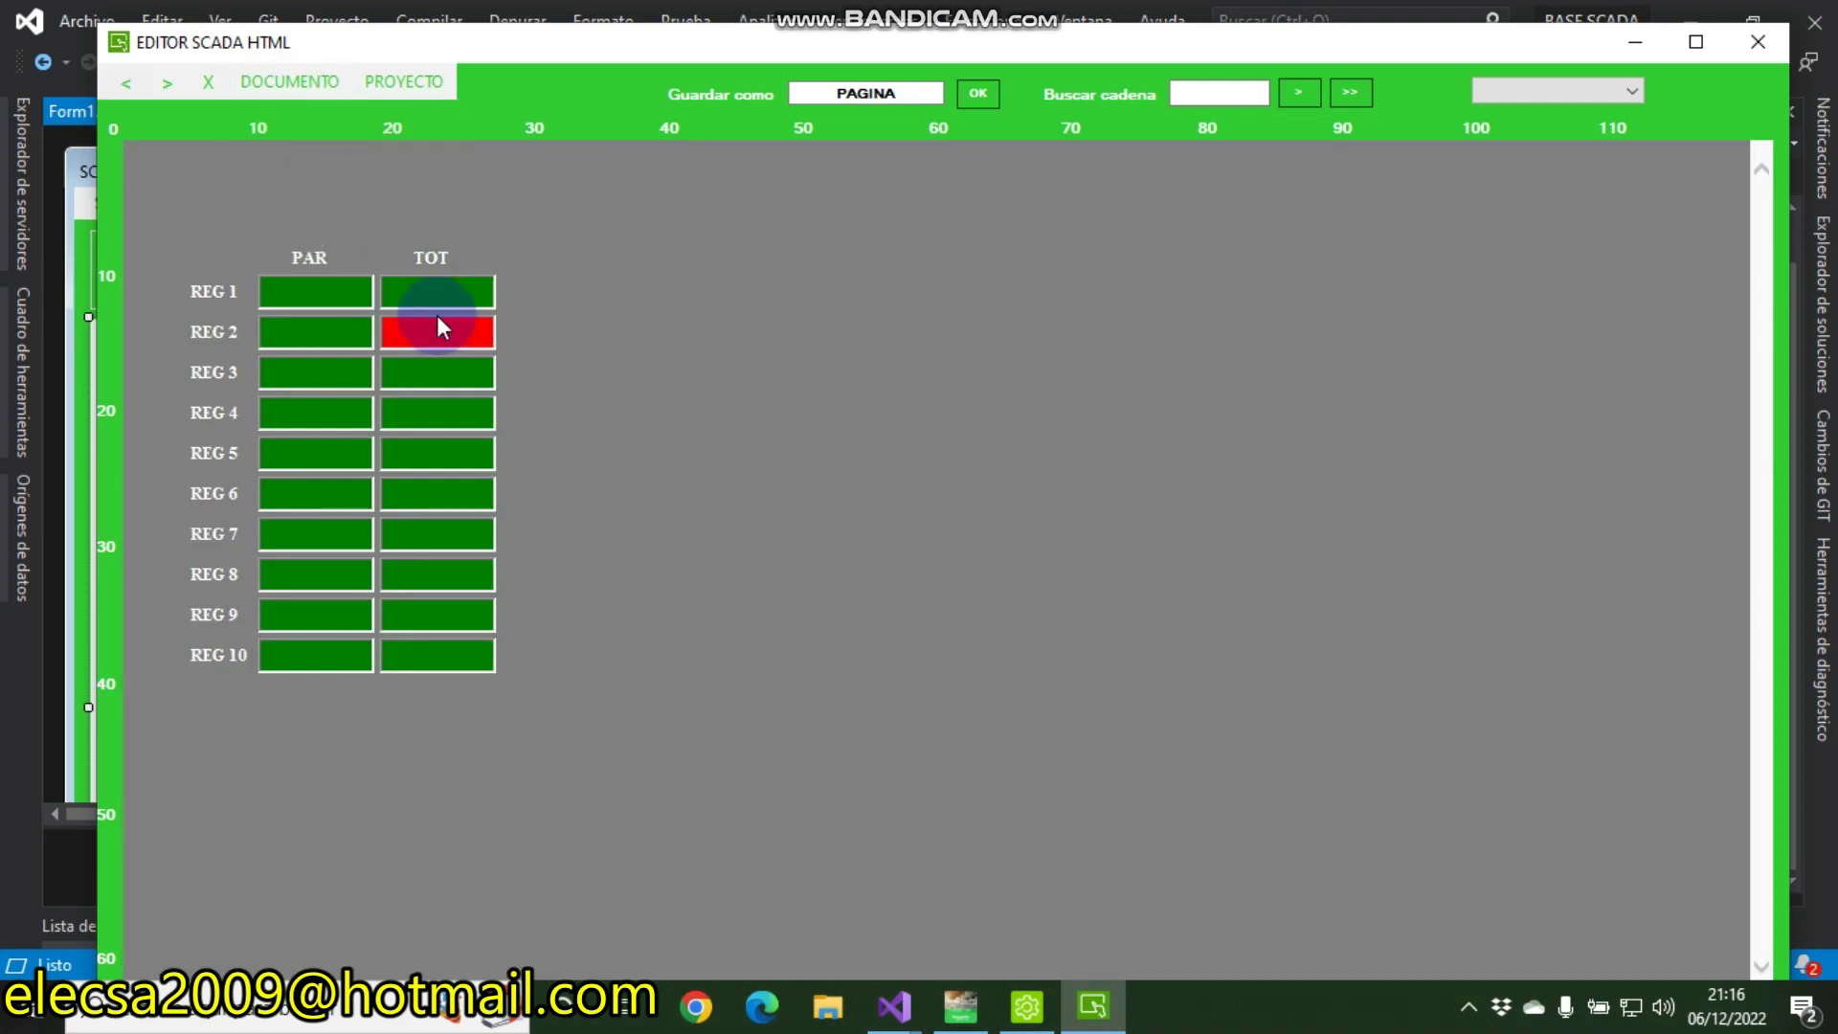
Uncover the desktop, delete the old PAGINA.html from it, and save the edited page again as PAGINA
{"action": "left_click_drag", "start_coordinate": [417, 48], "coordinate": [1371, 148]}
{"action": "left_click", "coordinate": [1695, 21]}
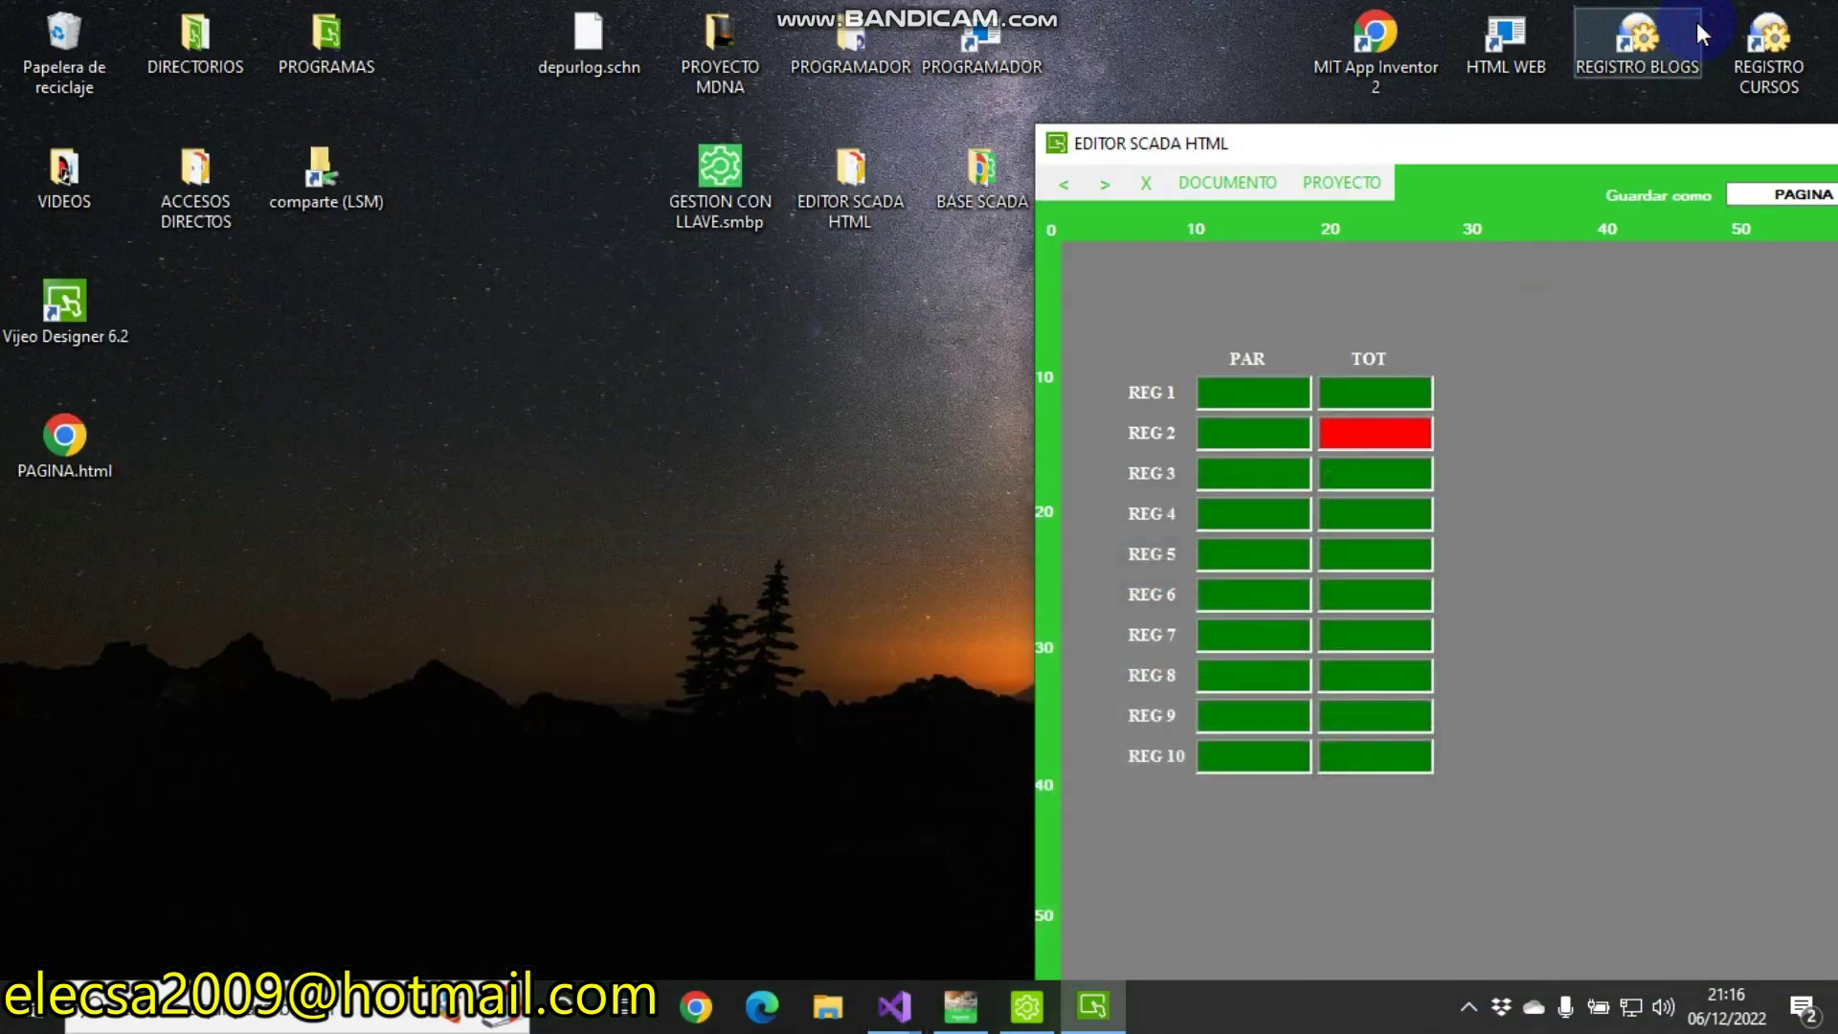
{"action": "left_click", "coordinate": [52, 450]}
{"action": "left_click_drag", "start_coordinate": [292, 522], "coordinate": [23, 42]}
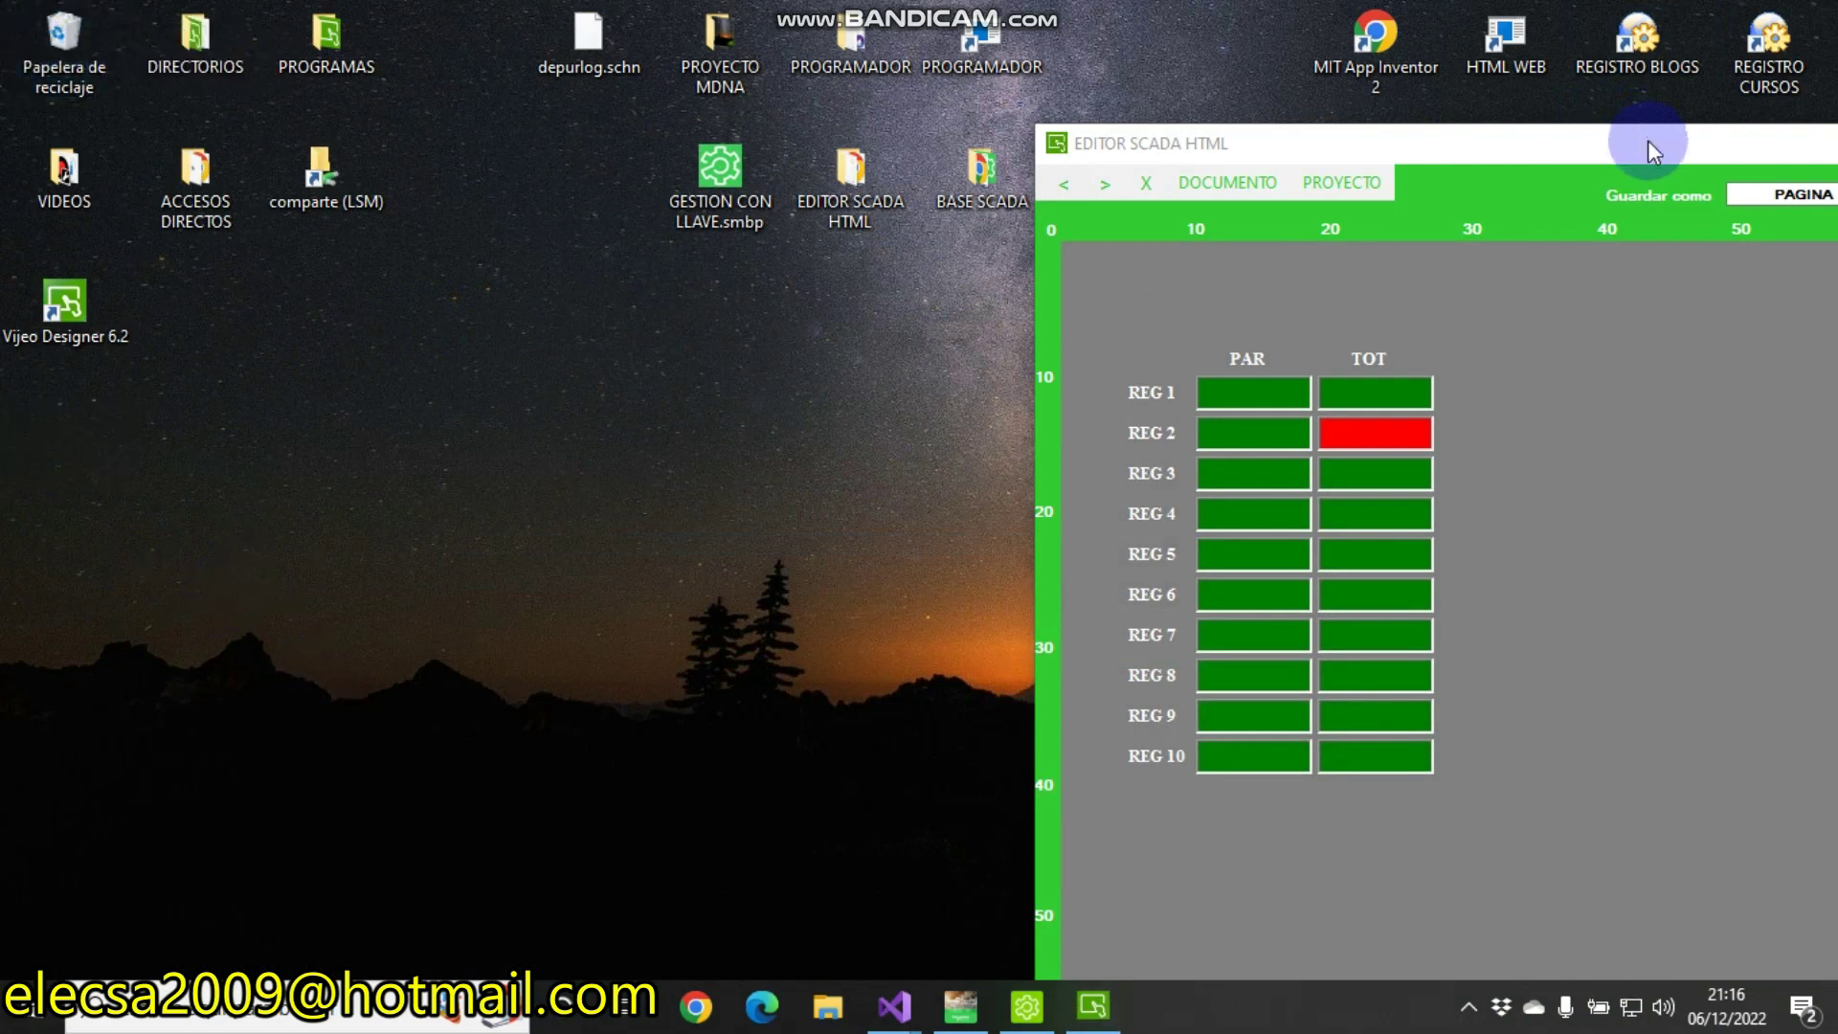
{"action": "left_click_drag", "start_coordinate": [1646, 140], "coordinate": [1312, 85]}
{"action": "left_click", "coordinate": [1581, 140]}
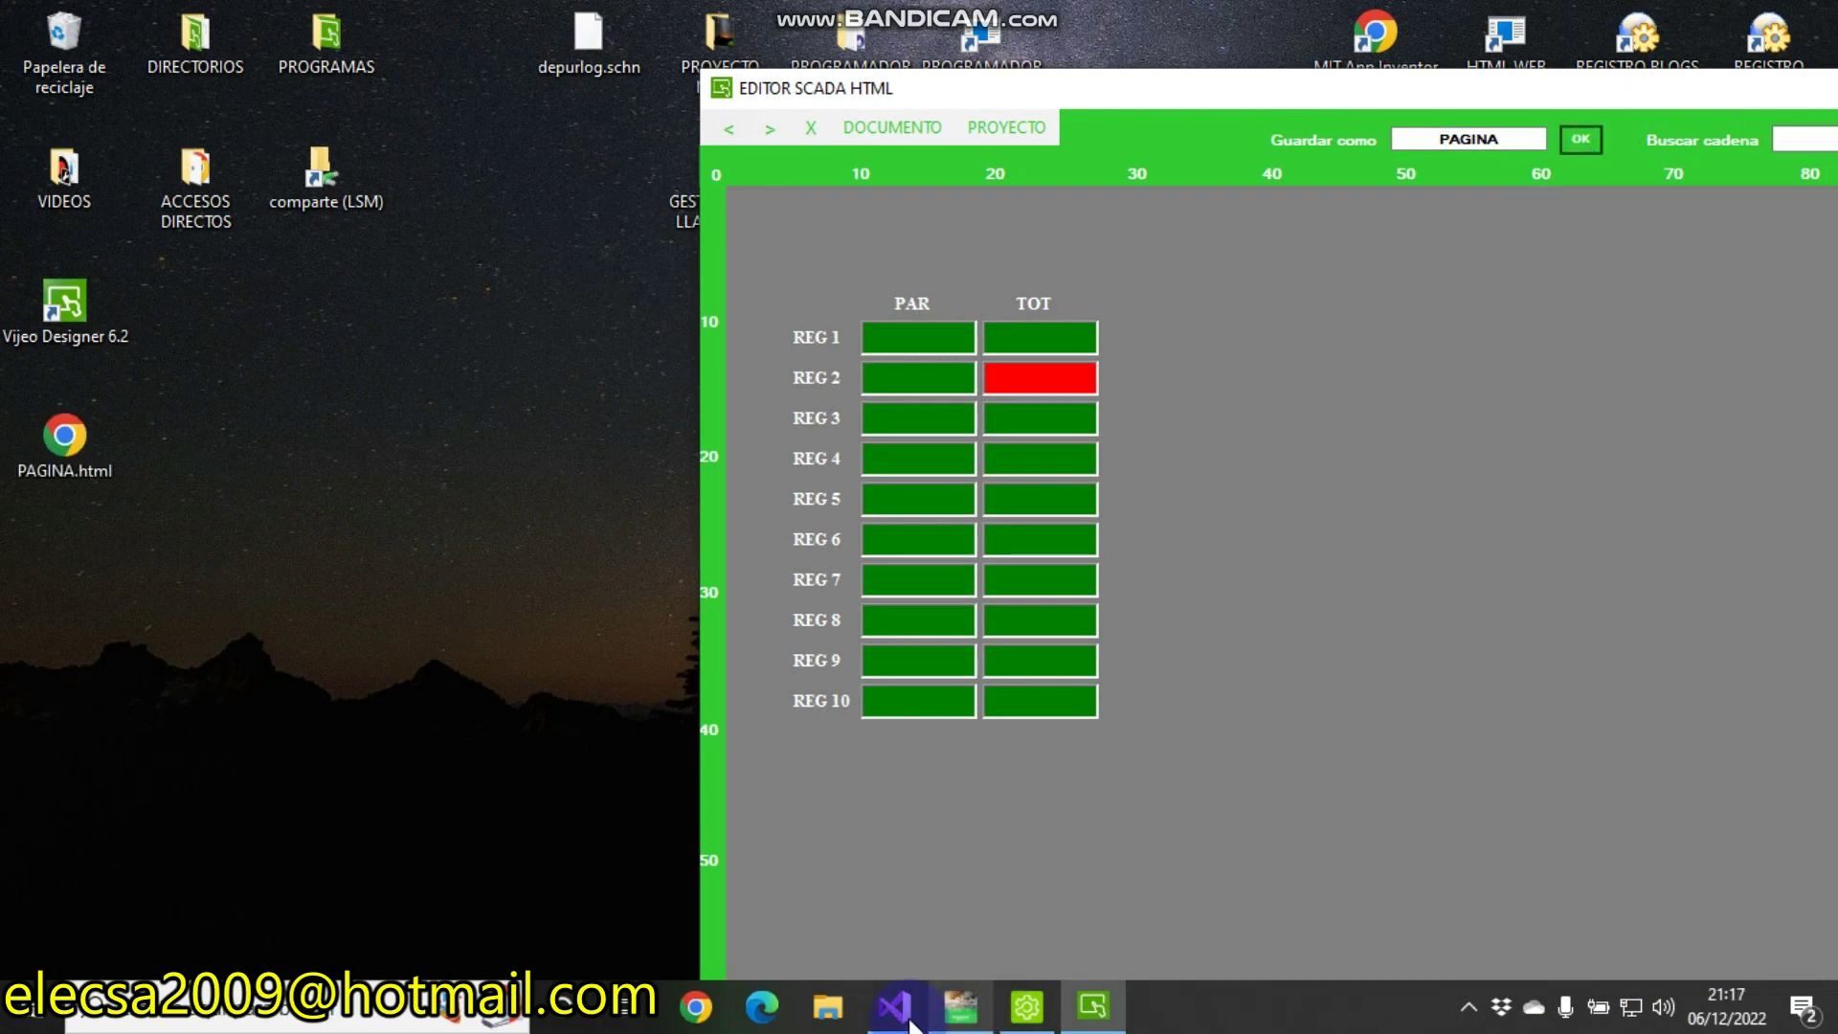
Switch to Visual Studio, start the BASE SCADA project, and minimize the development window to reach the running application
{"action": "mouse_move", "coordinate": [968, 1022]}
{"action": "left_click", "coordinate": [791, 912]}
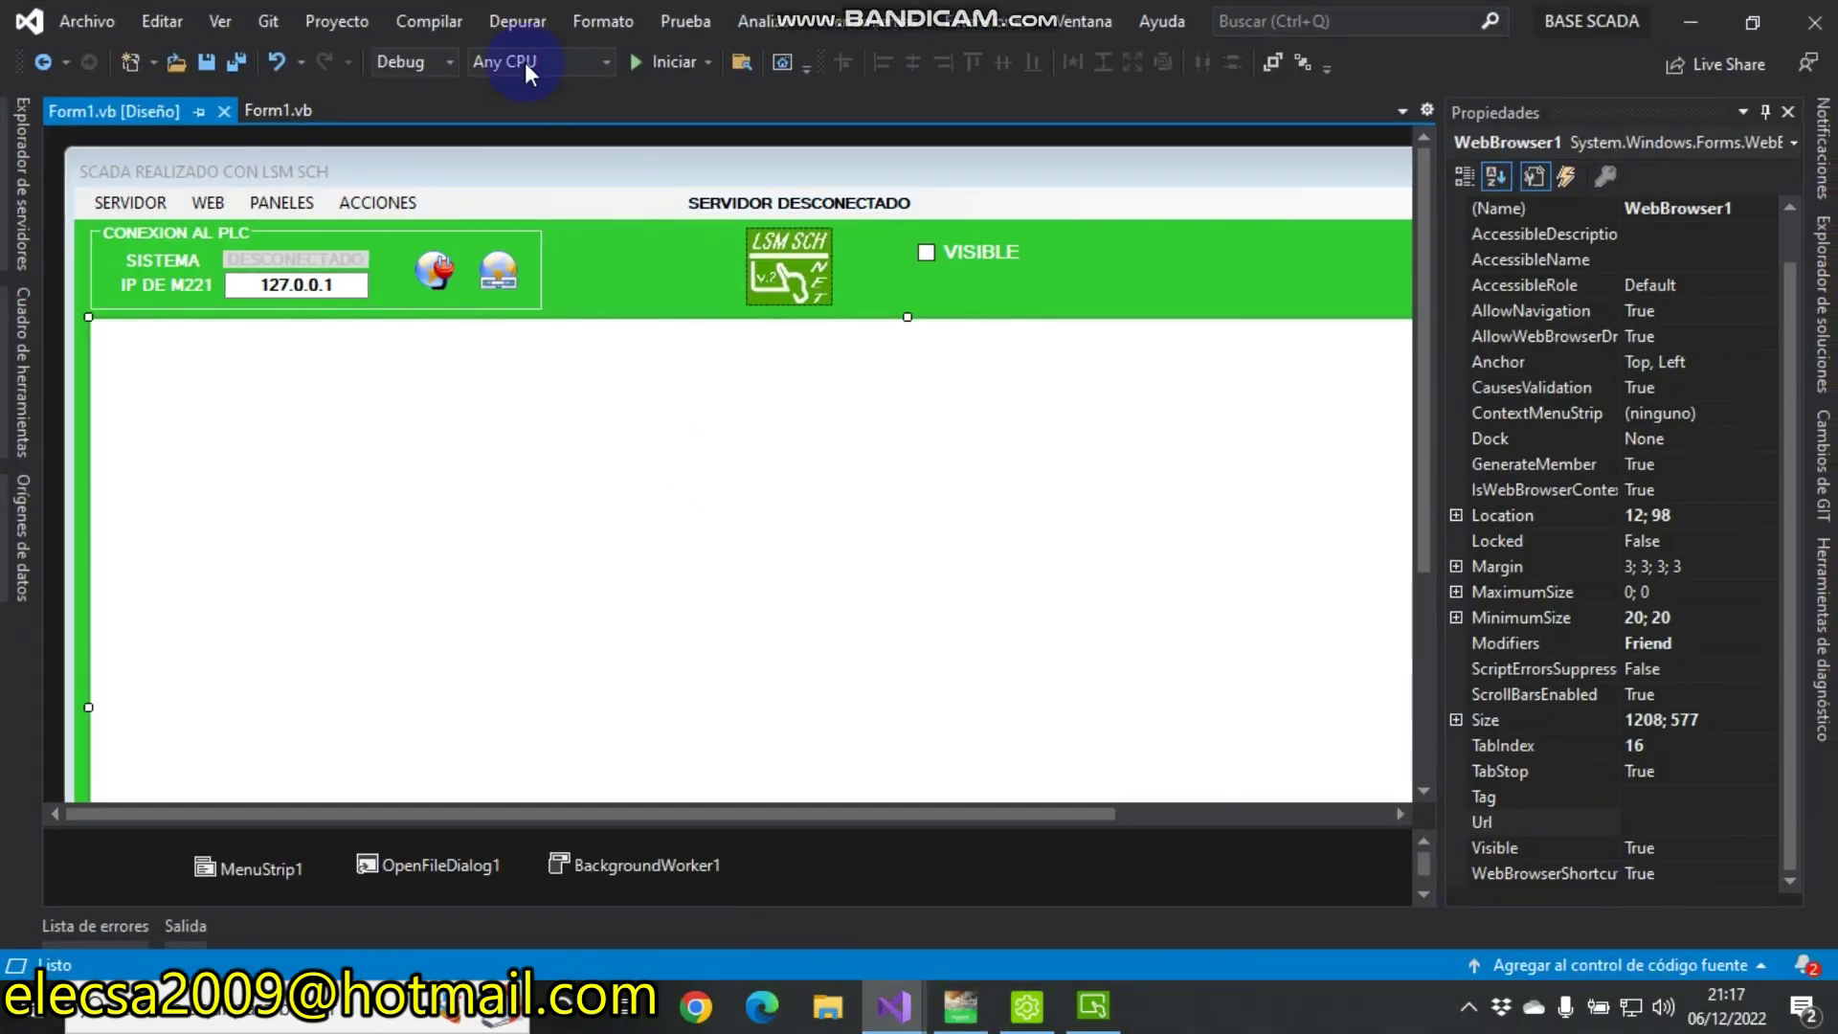
{"action": "left_click", "coordinate": [639, 63]}
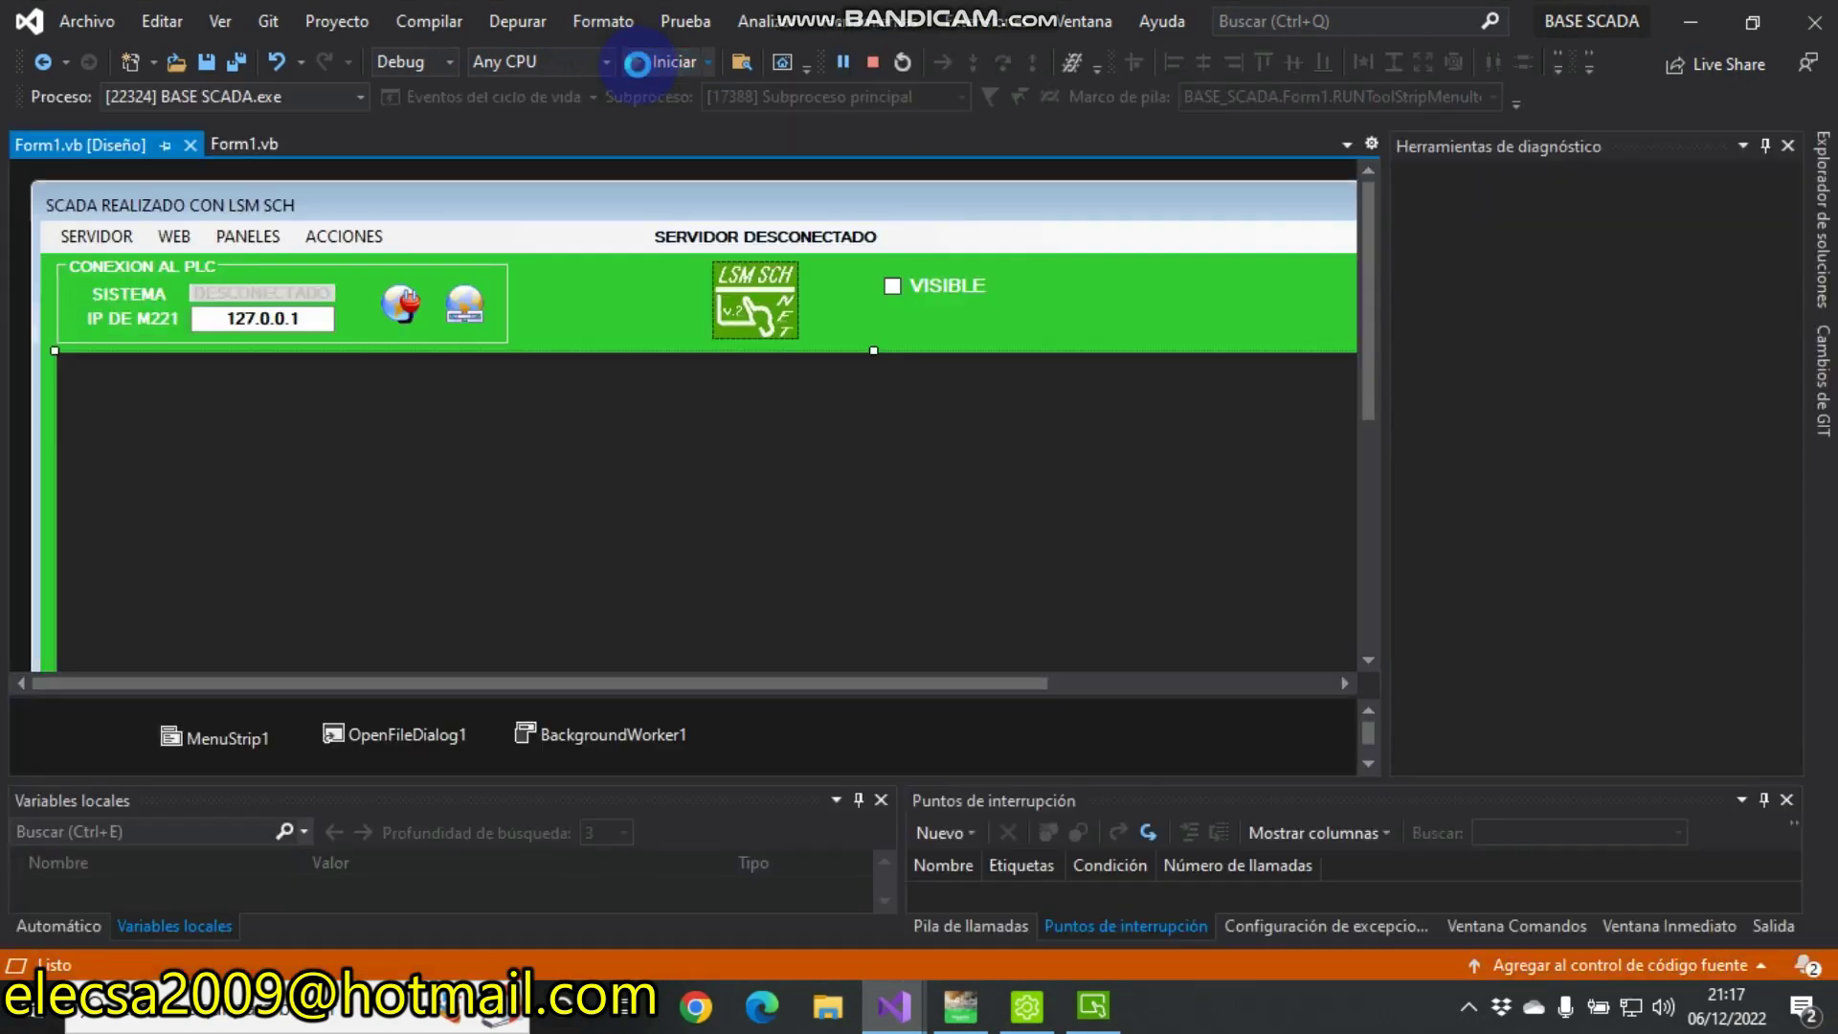
{"action": "left_click", "coordinate": [1686, 26]}
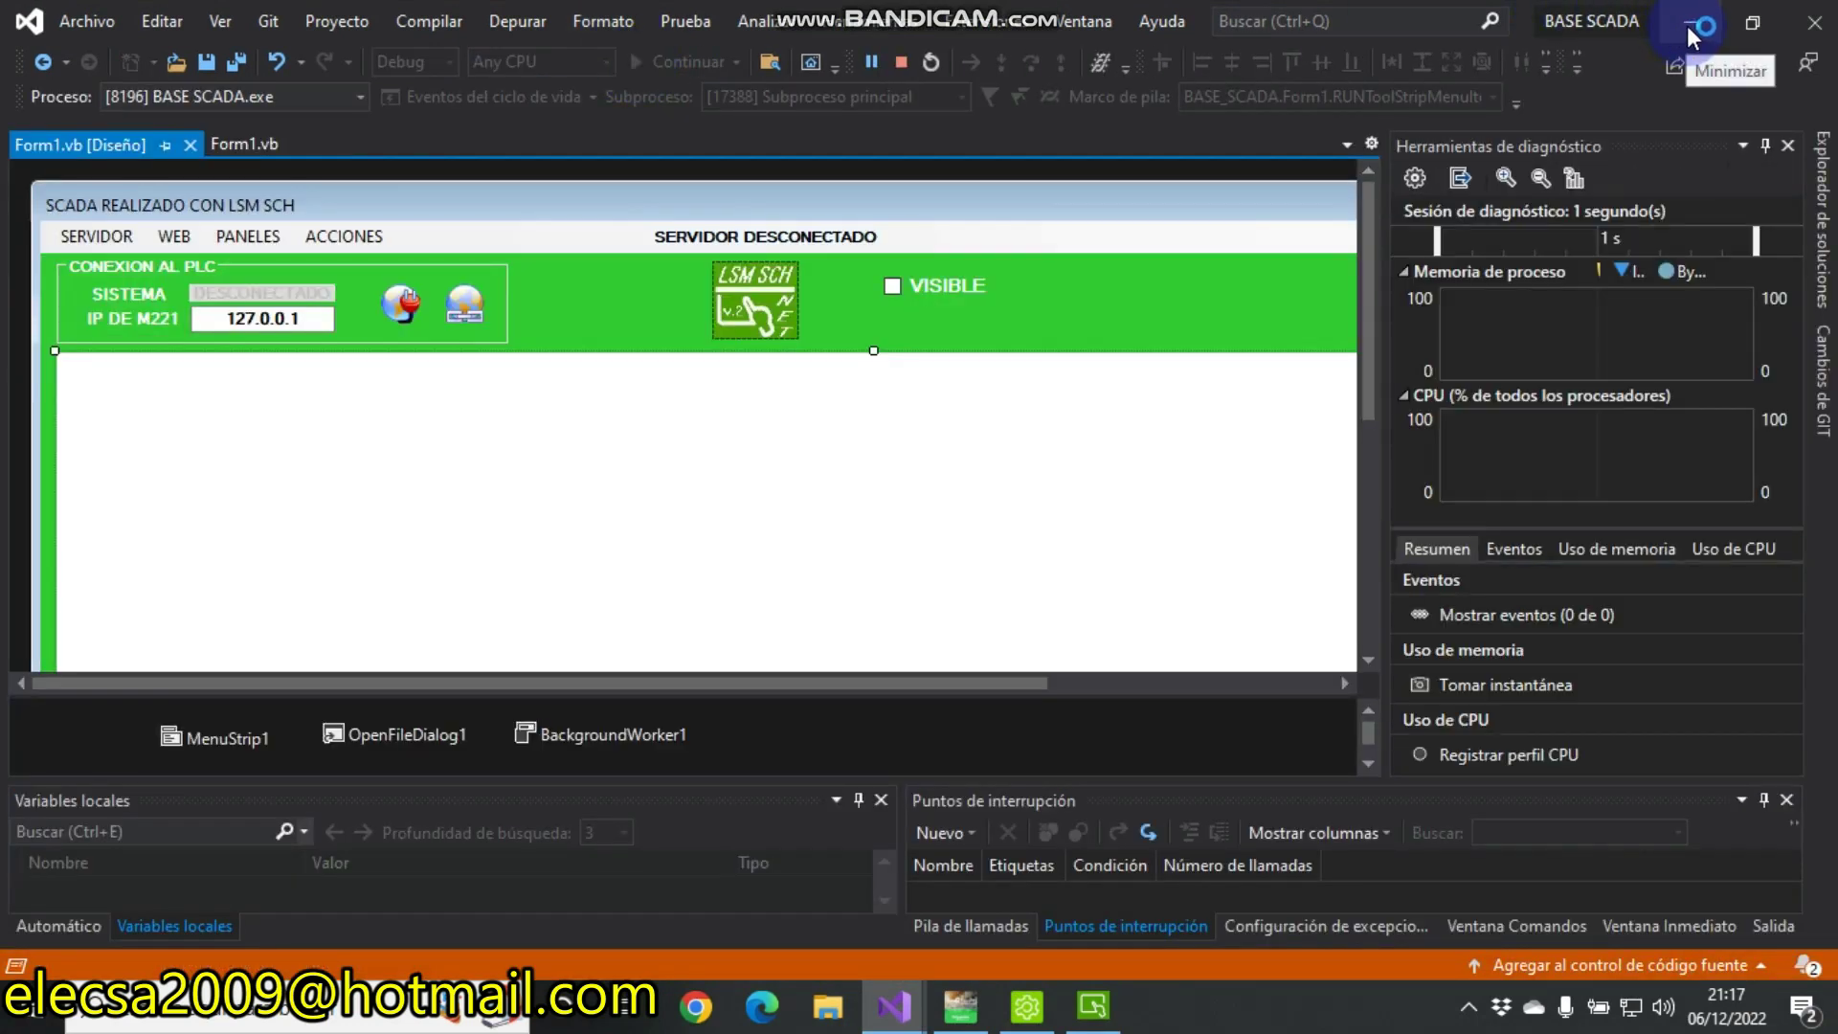
{"action": "left_click", "coordinate": [576, 490]}
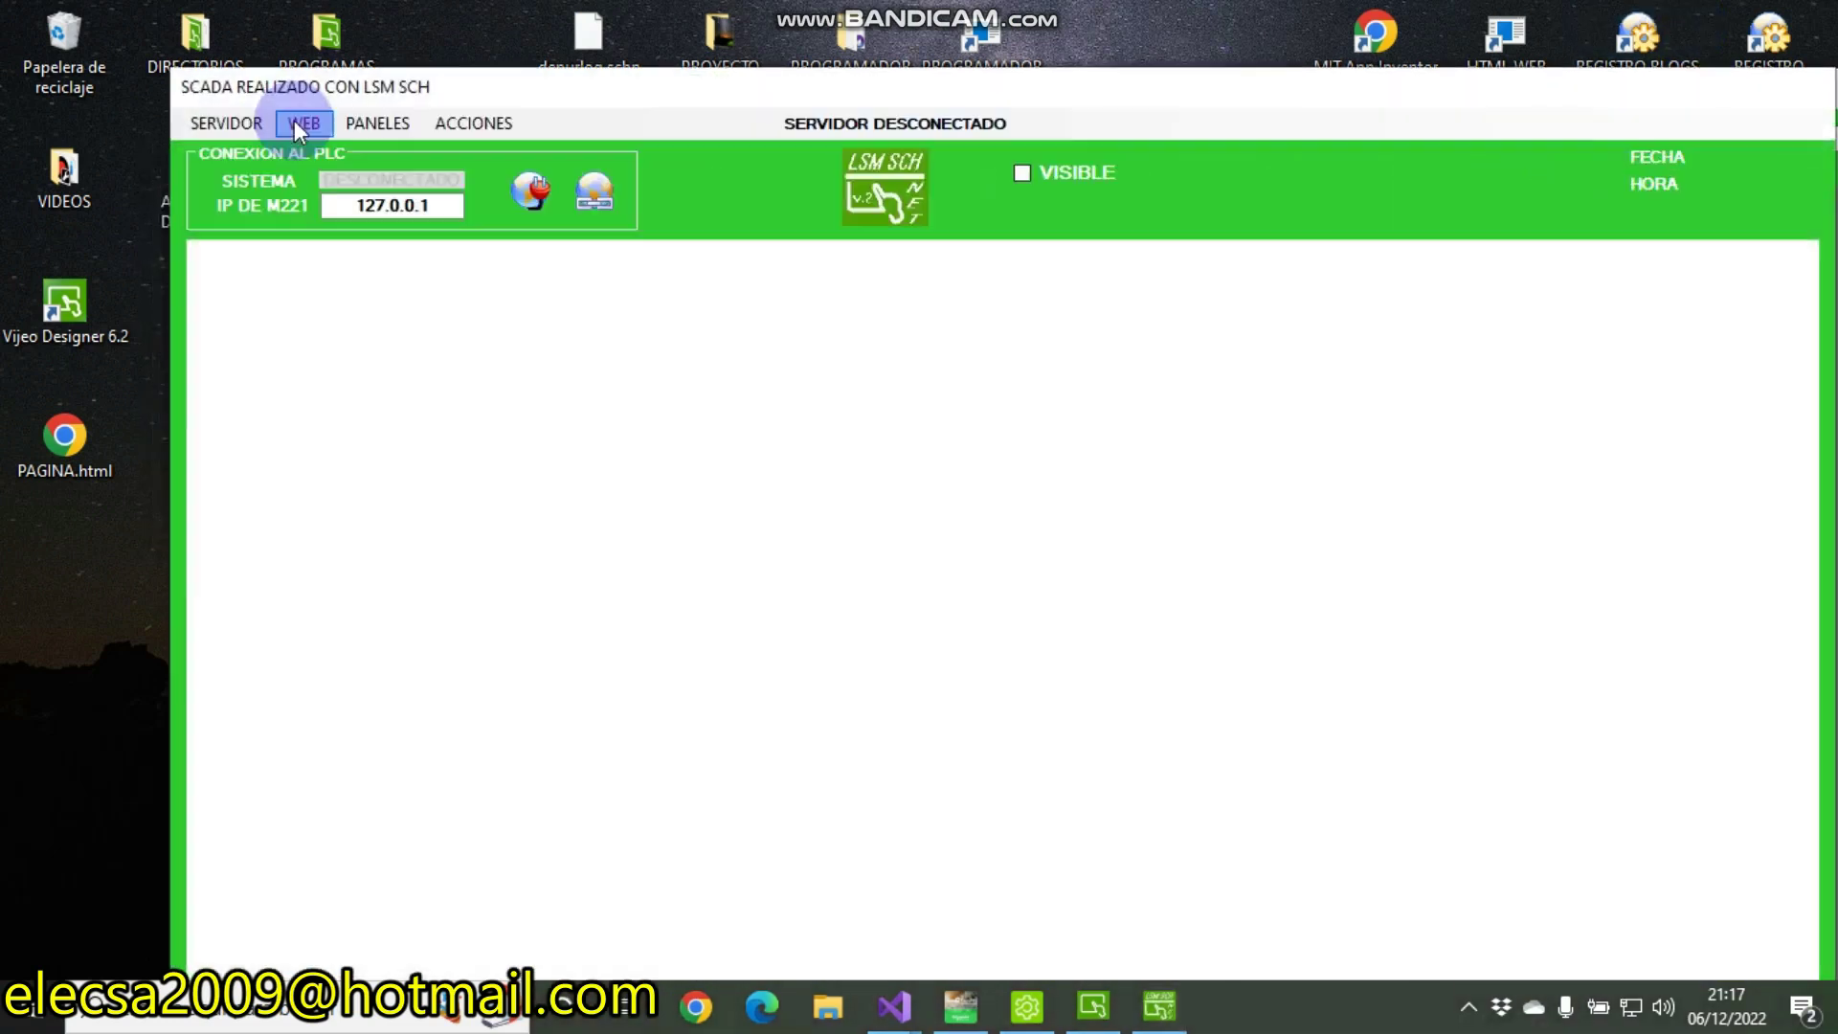
Move the SCADA application window clear of the desktop icons and run its server
{"action": "left_click_drag", "start_coordinate": [448, 93], "coordinate": [713, 61]}
{"action": "left_click", "coordinate": [482, 92]}
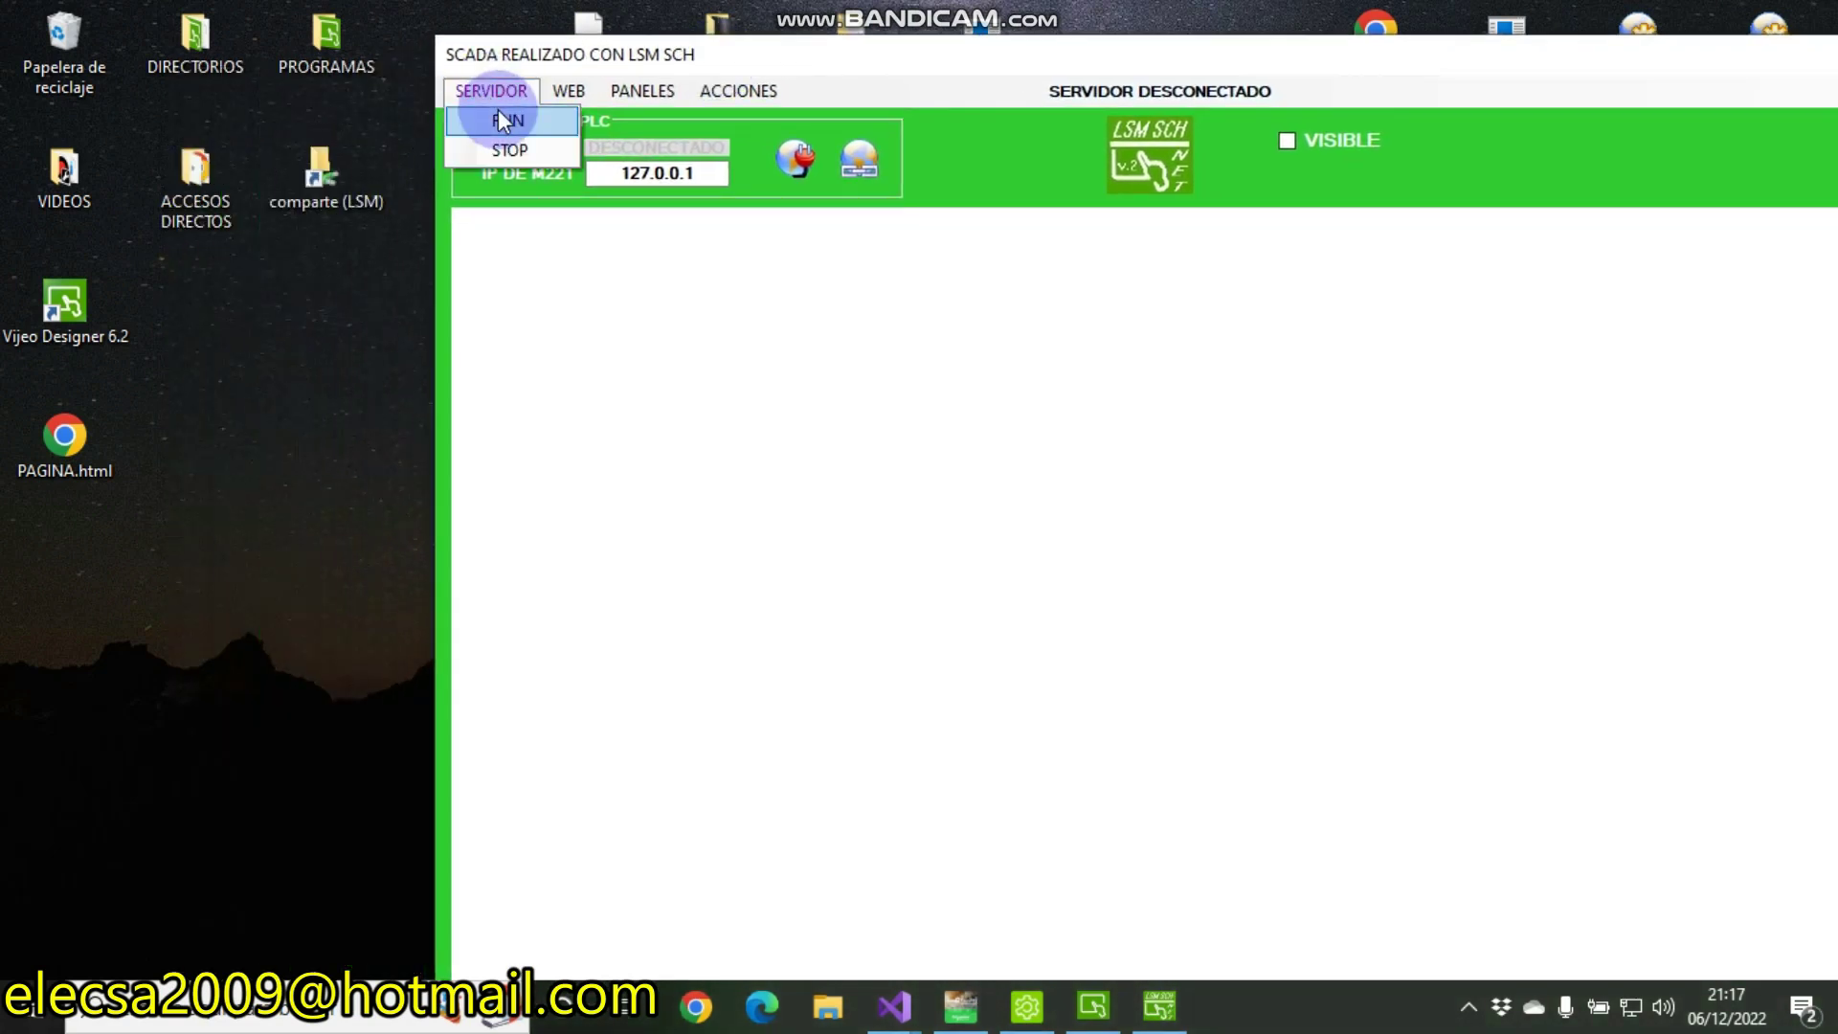
{"action": "left_click", "coordinate": [498, 113]}
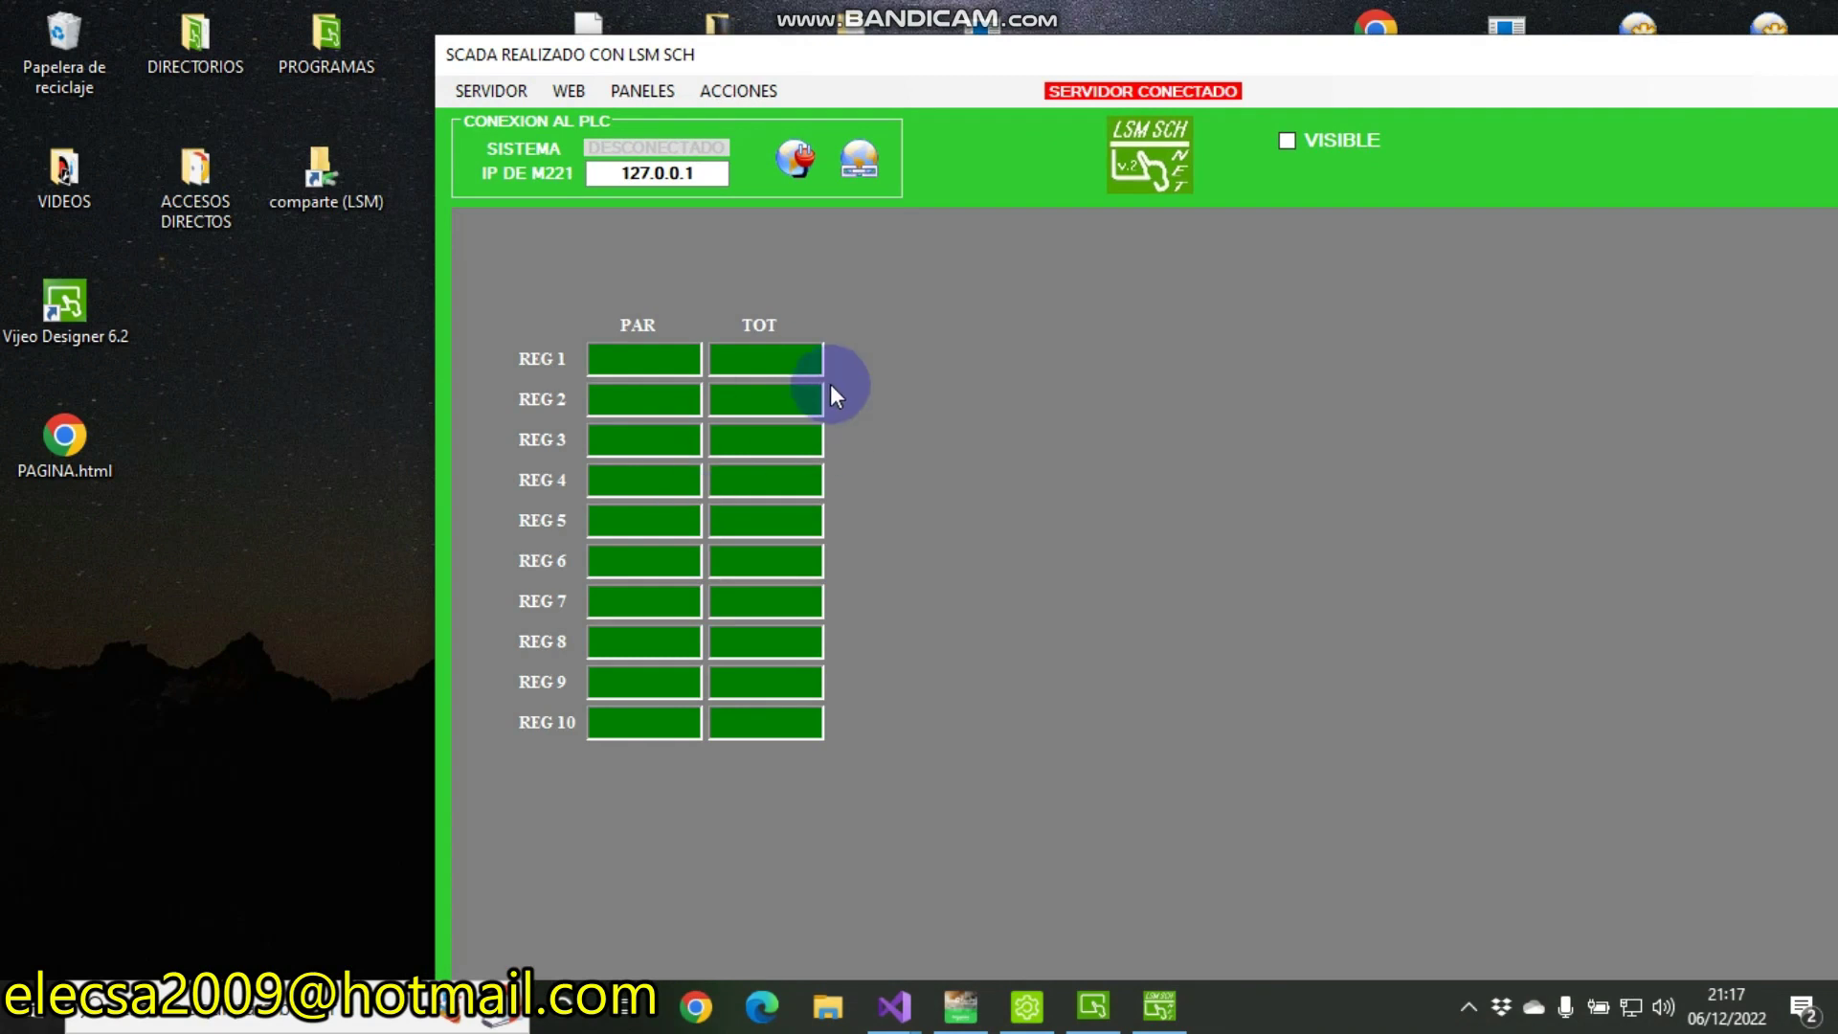
Import PAGINA.html from the desktop into the SCADA application as its web page
{"action": "left_click", "coordinate": [569, 90]}
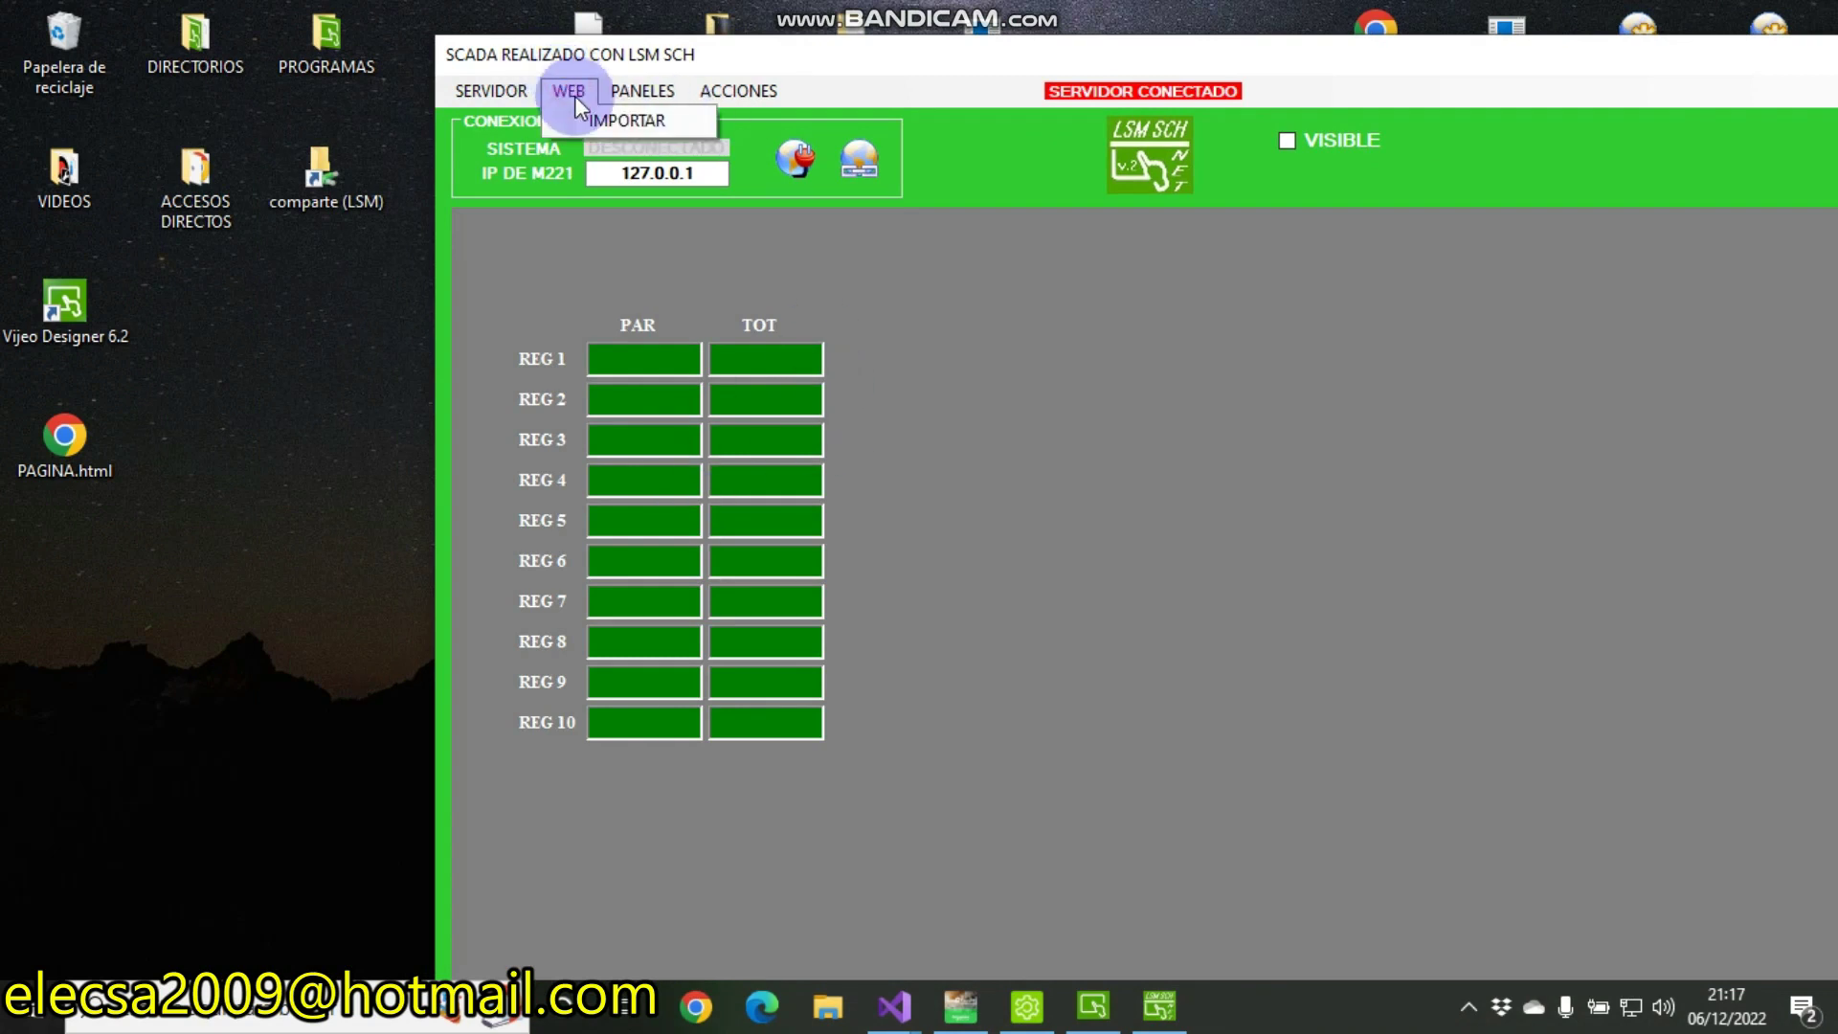
{"action": "left_click", "coordinate": [586, 112]}
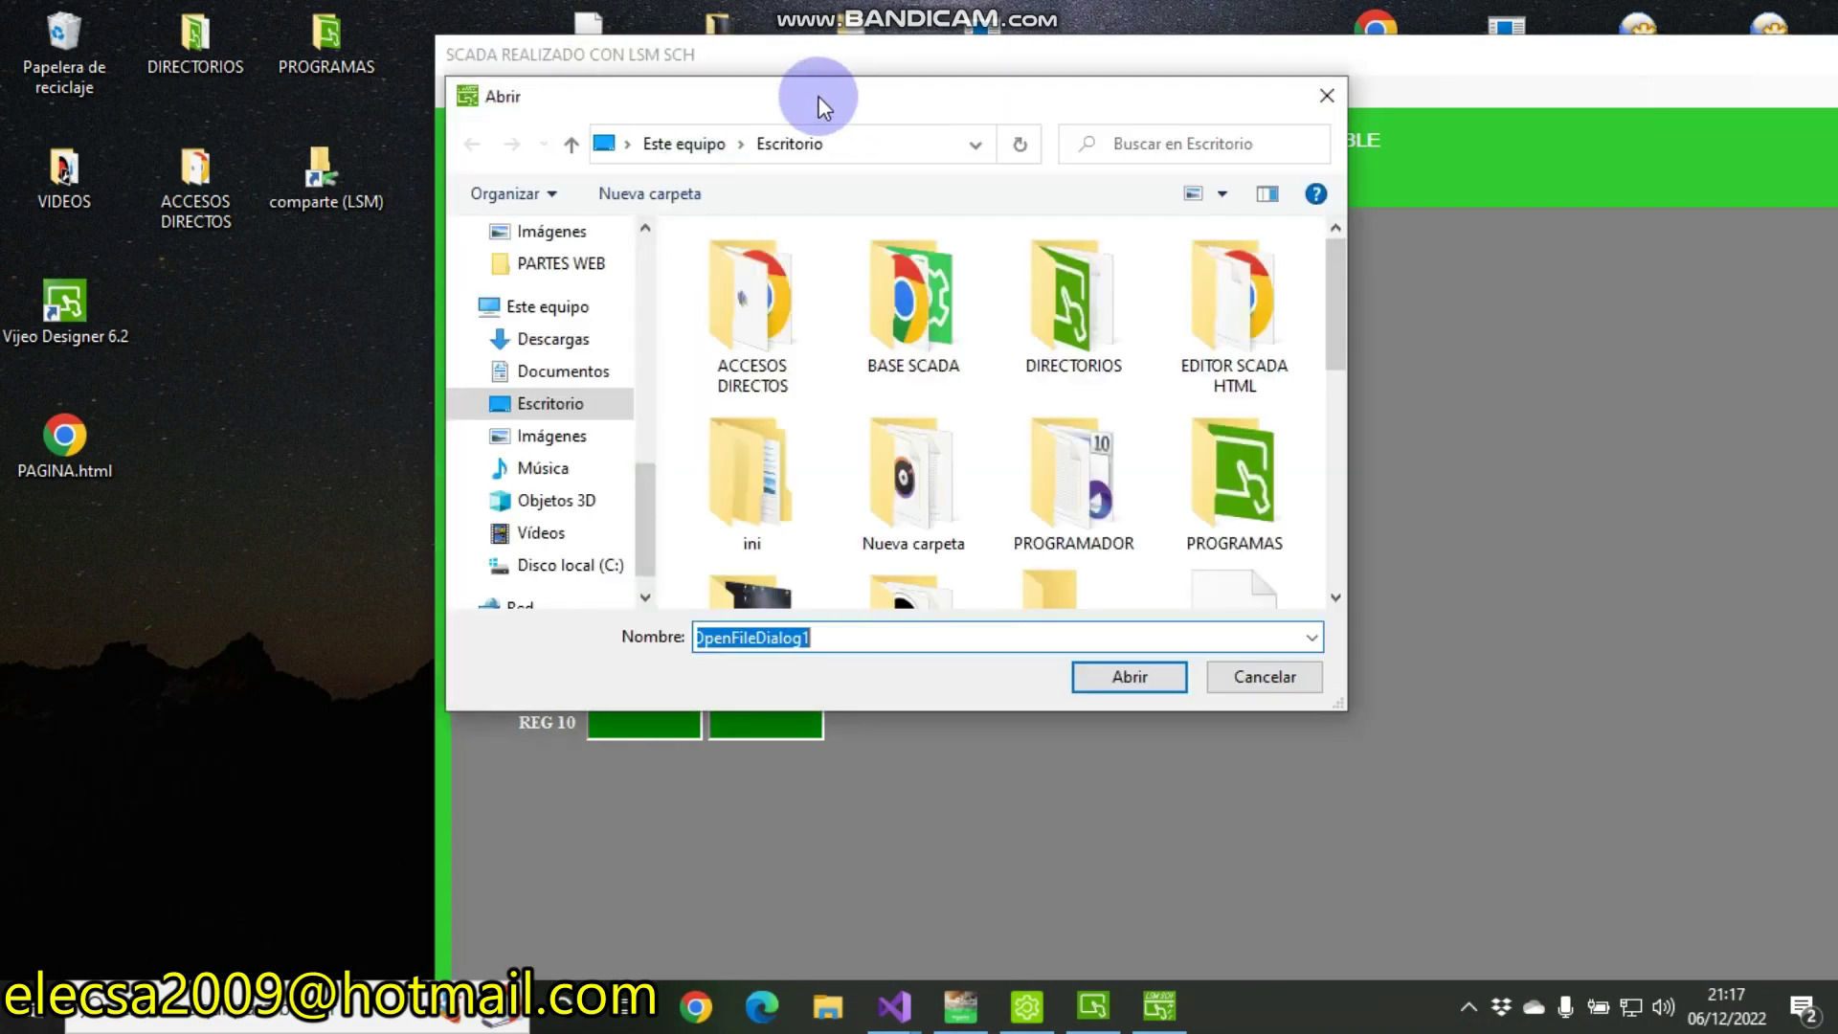
{"action": "left_click_drag", "start_coordinate": [807, 100], "coordinate": [1243, 50]}
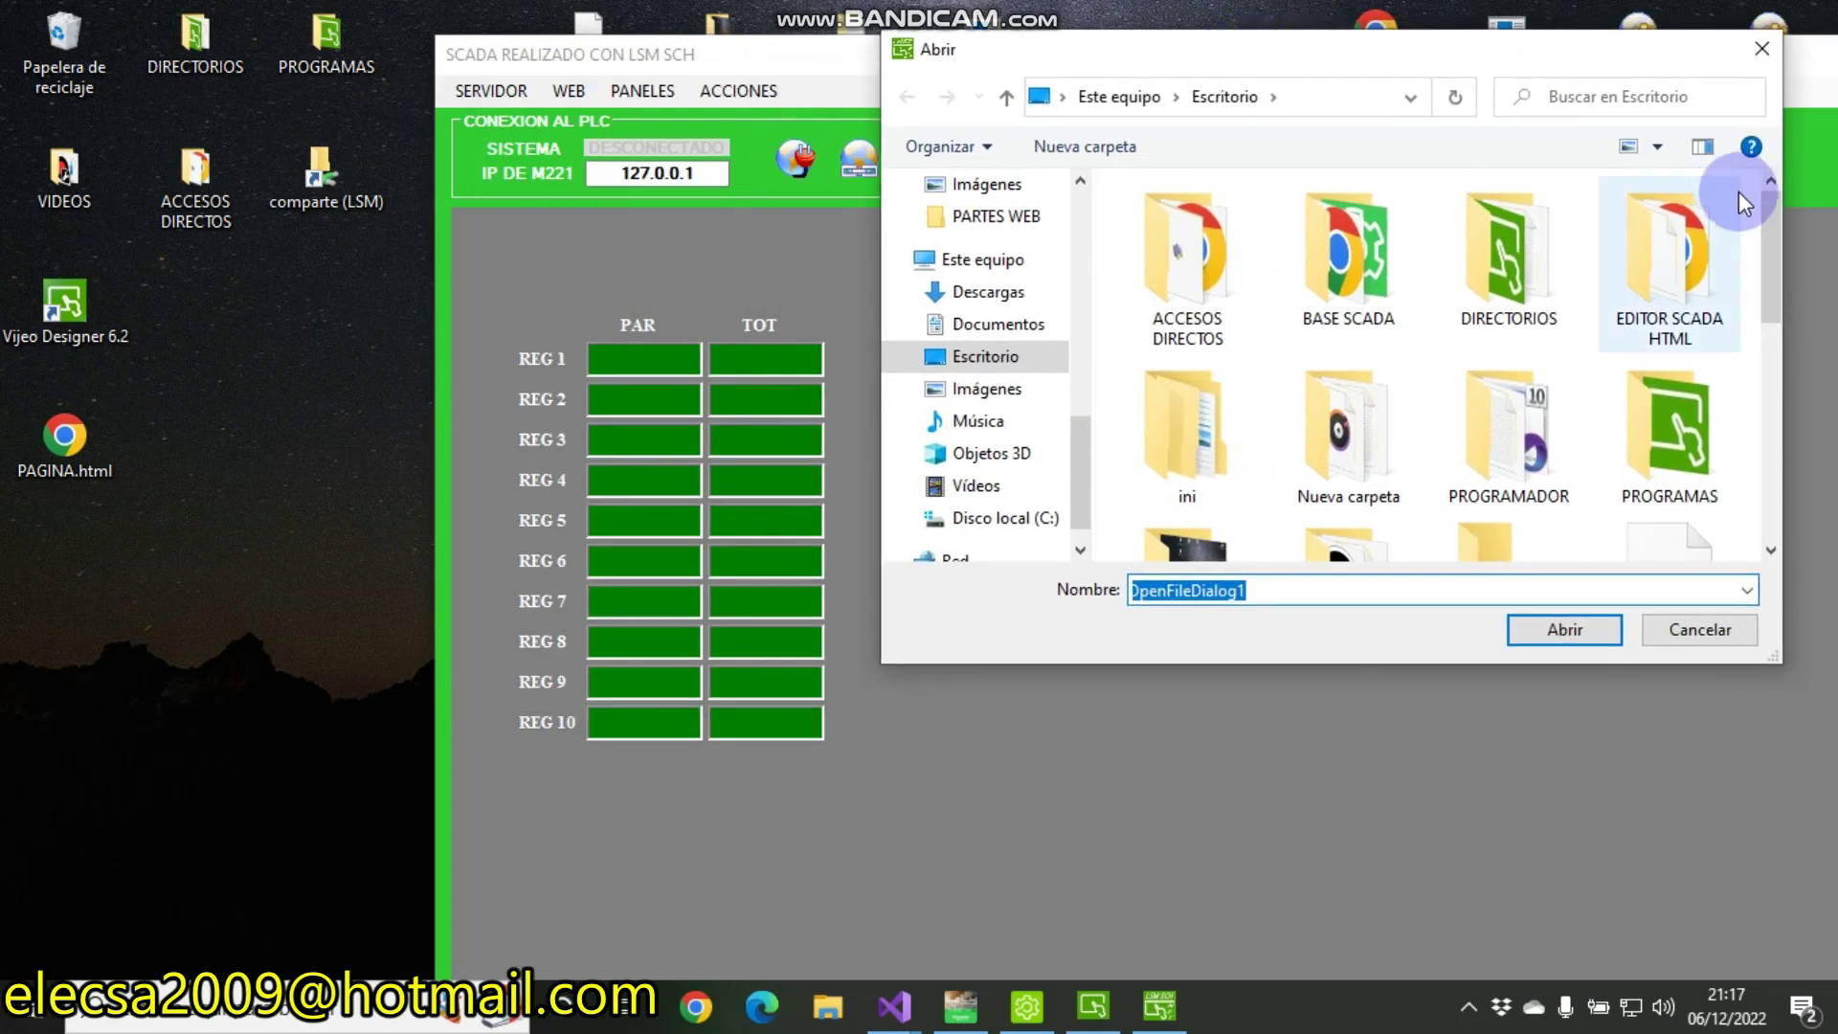
{"action": "left_click_drag", "start_coordinate": [1771, 222], "coordinate": [1766, 445]}
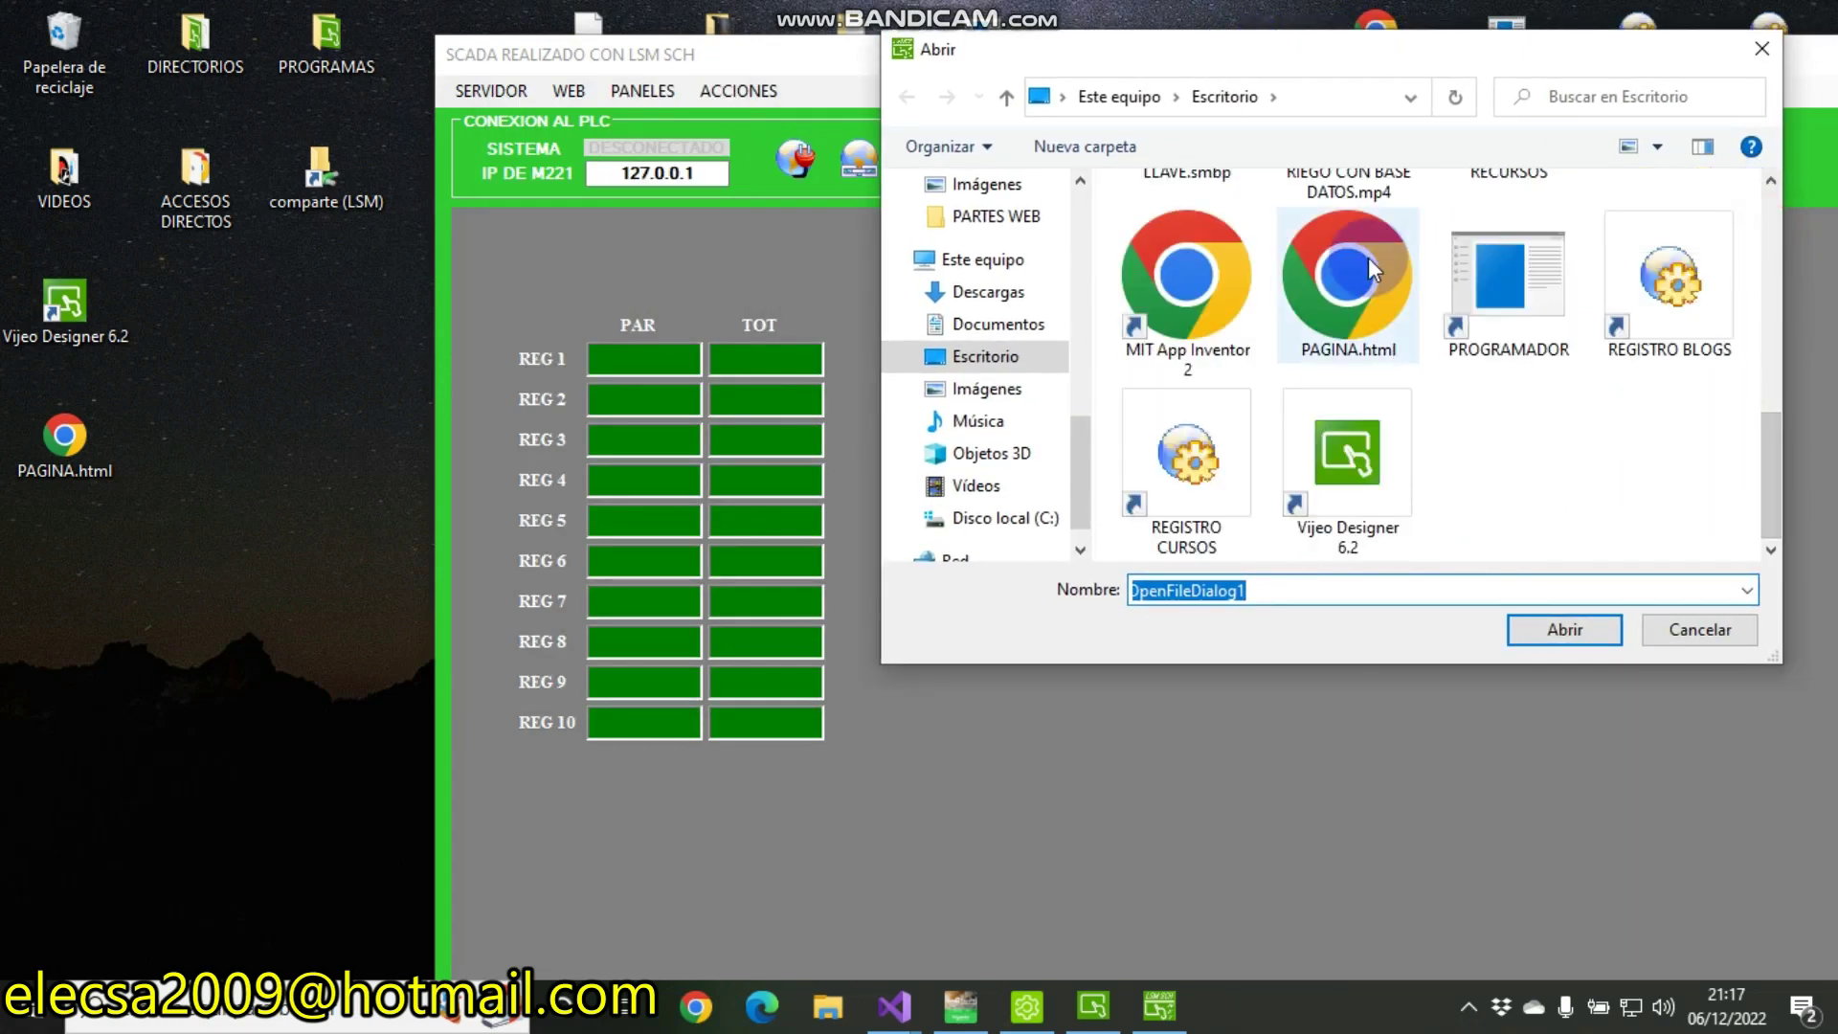
{"action": "double_click", "coordinate": [1369, 257]}
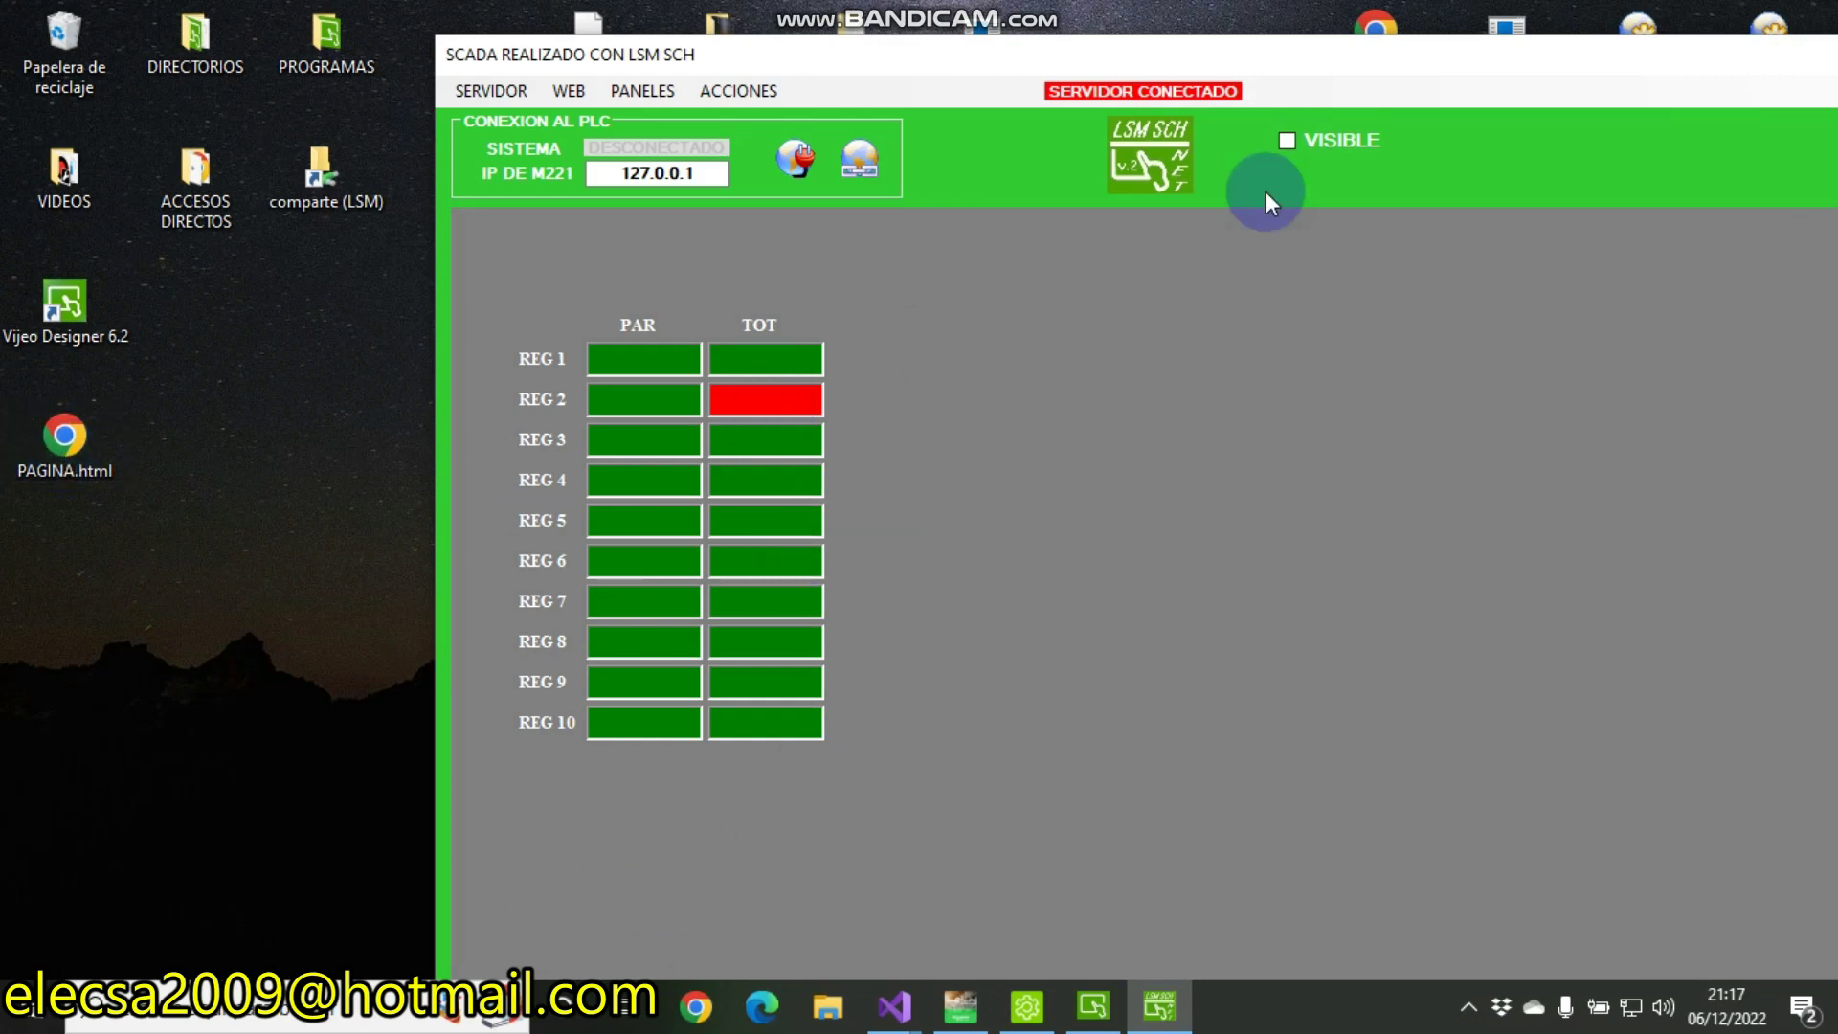
Bring the whole SCADA application window into view and exit the application
{"action": "left_click_drag", "start_coordinate": [1460, 50], "coordinate": [1088, 33]}
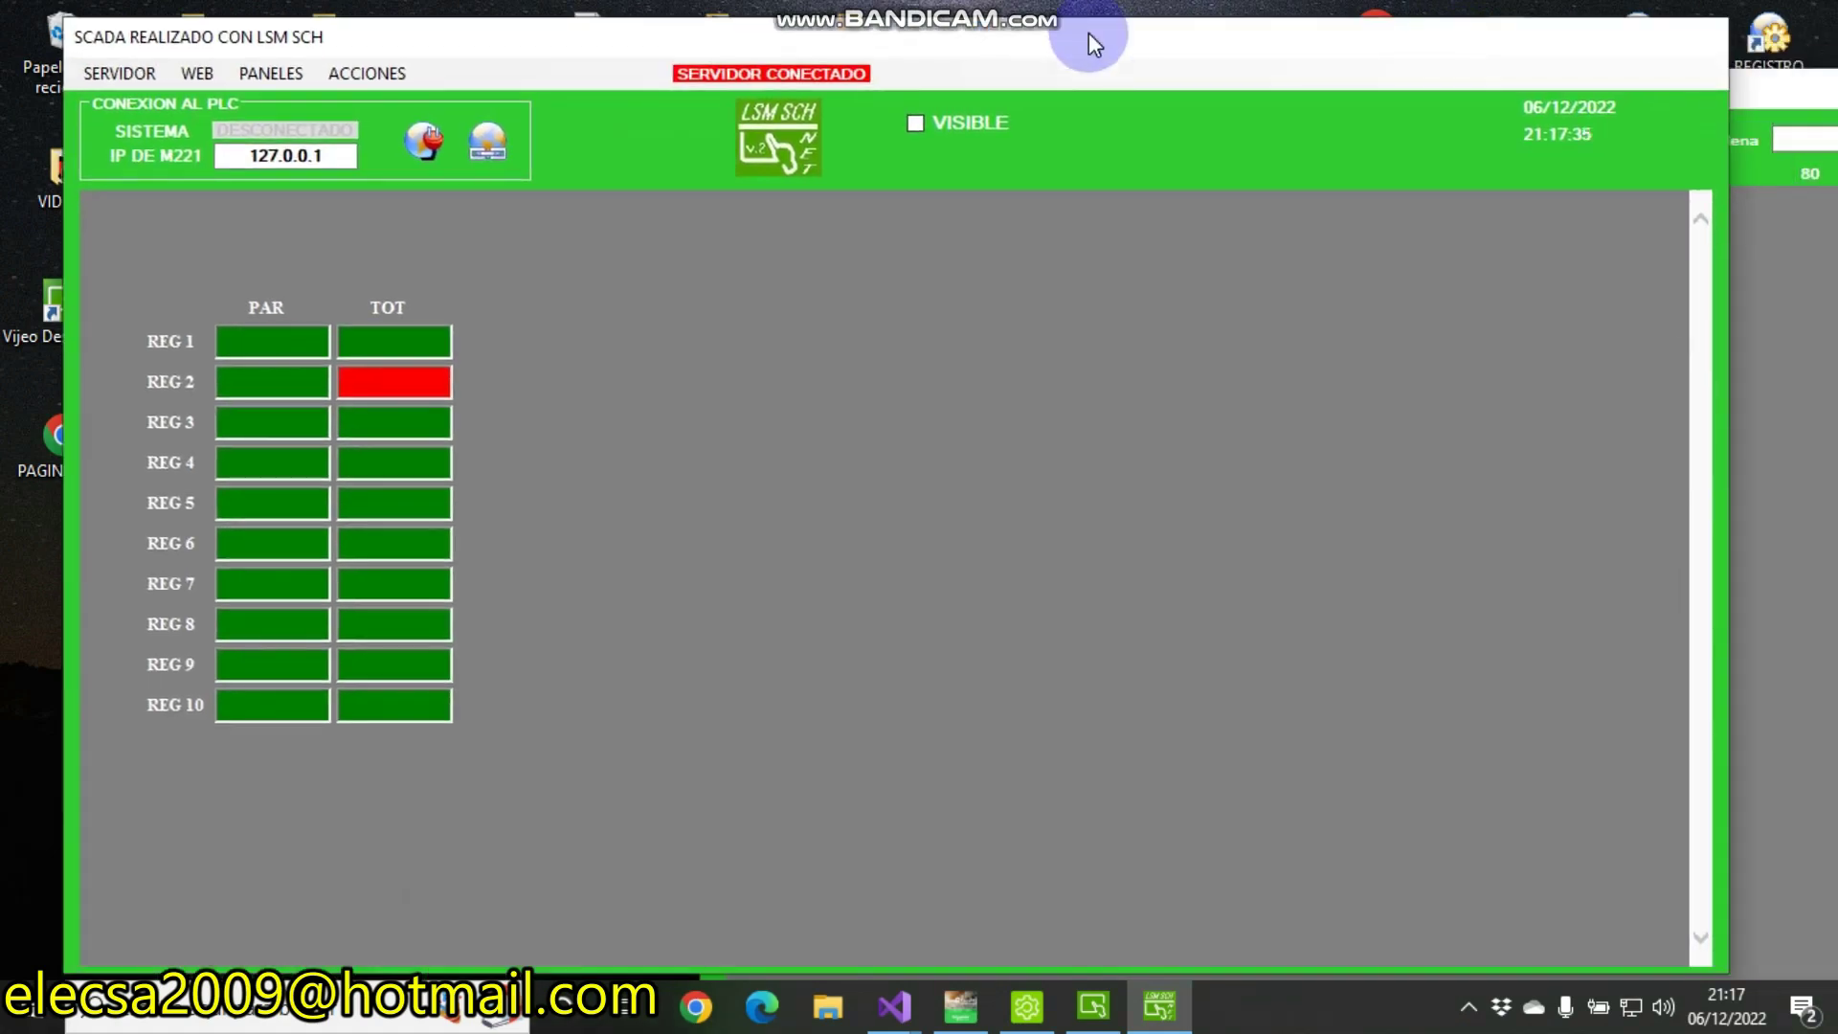
{"action": "left_click", "coordinate": [400, 77]}
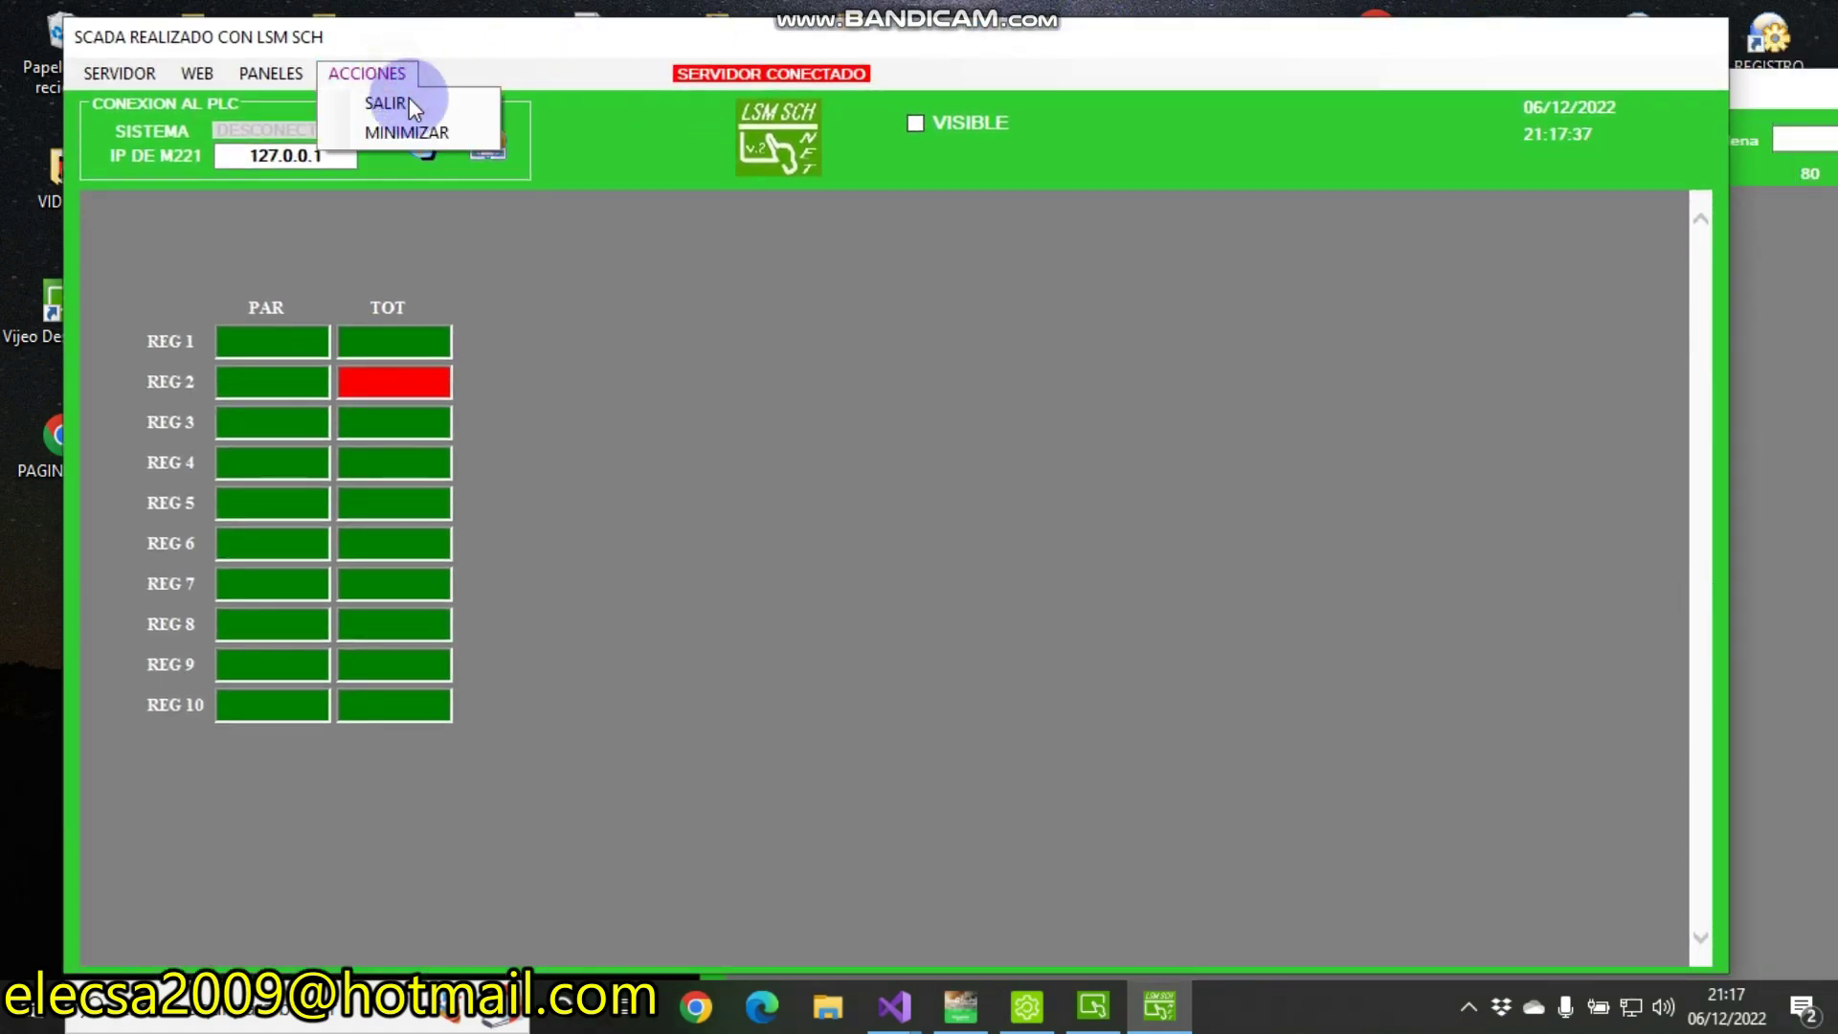